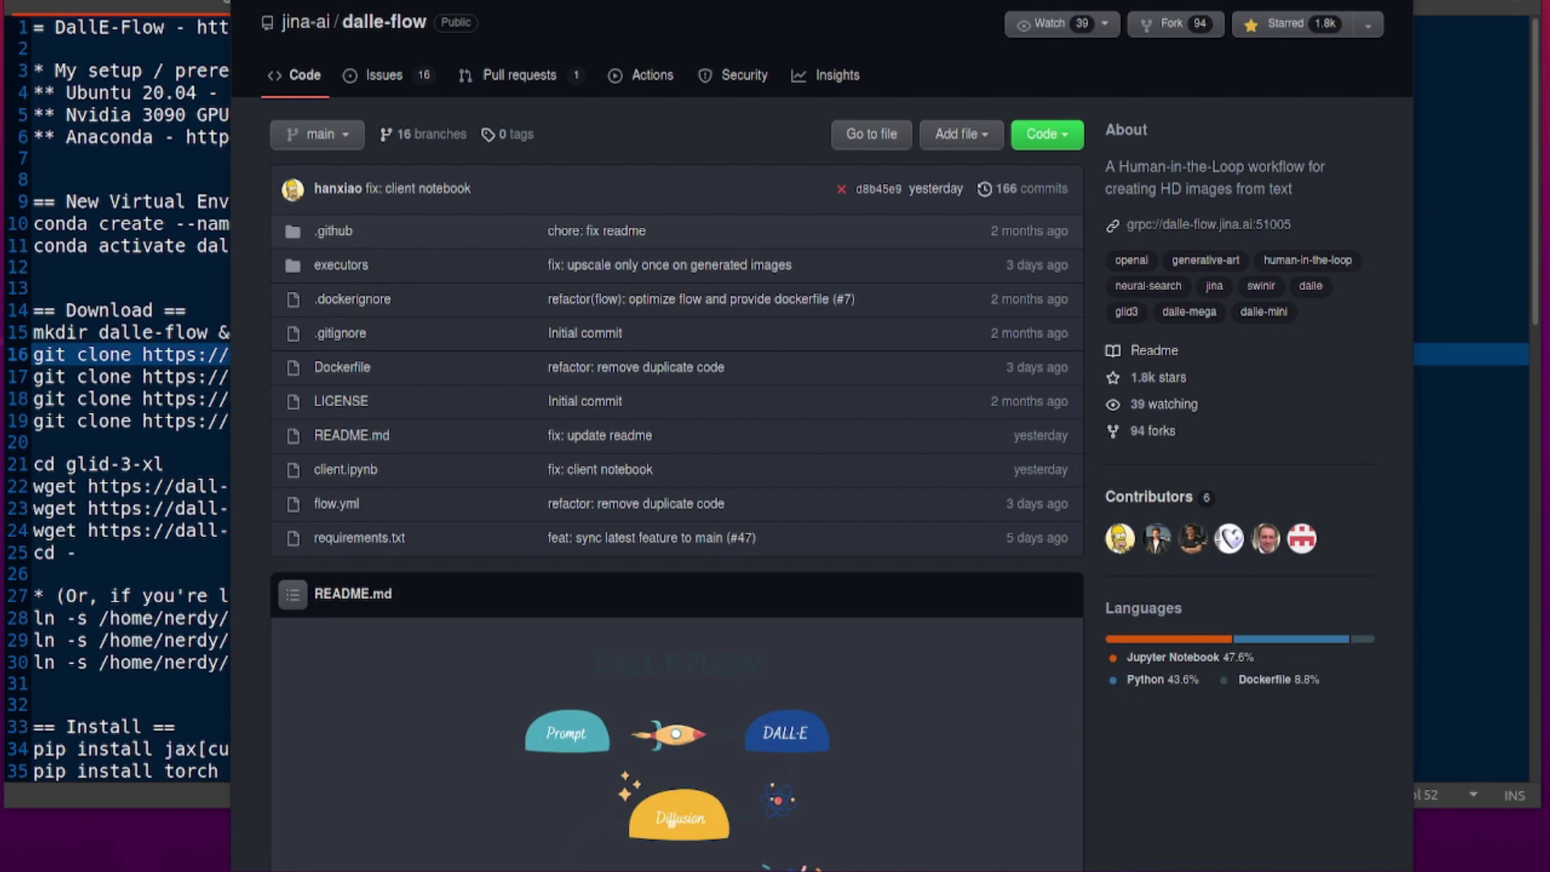
Skim the README introduction and open the client notebook in Google Colab from the Client usage section.
{"action": "scroll", "coordinate": [634, 337], "scroll_direction": "down", "scroll_amount": 5}
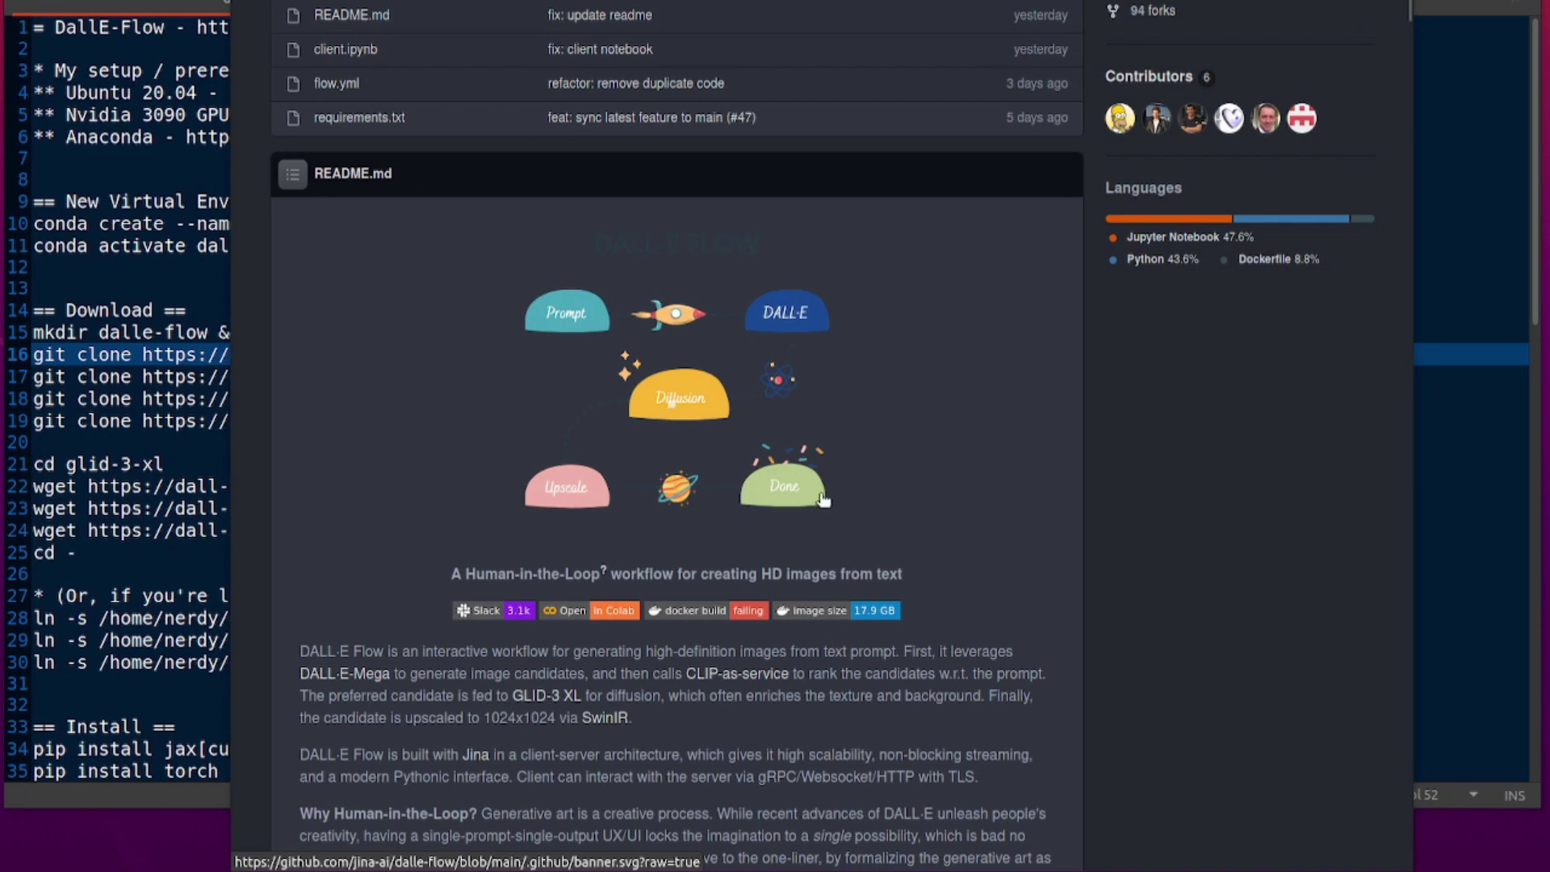
{"action": "scroll", "coordinate": [1050, 383], "scroll_direction": "down", "scroll_amount": 4}
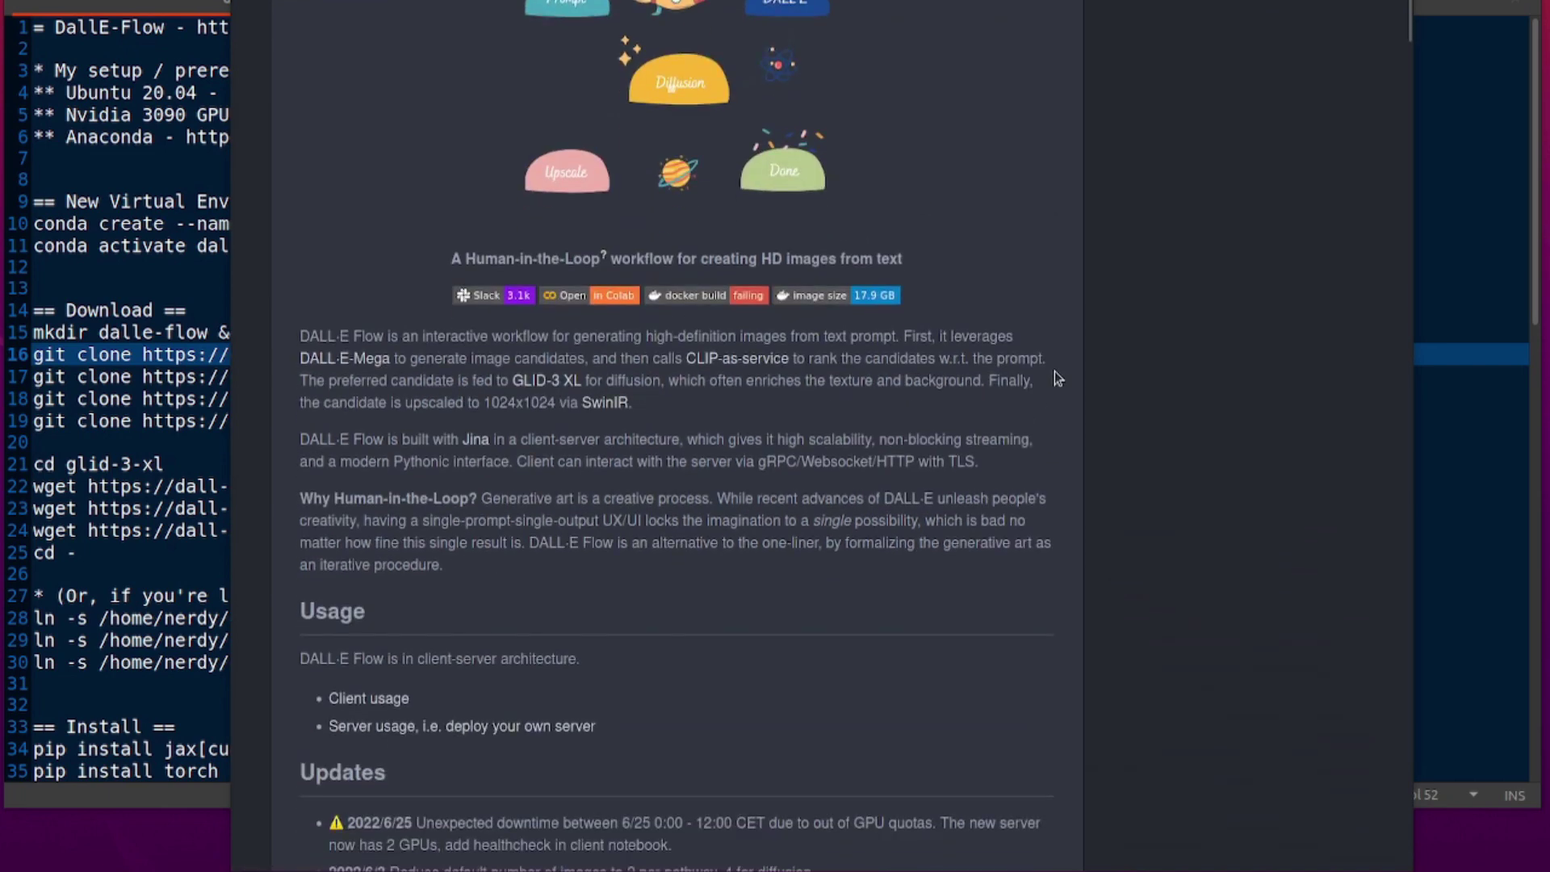
{"action": "scroll", "coordinate": [1054, 380], "scroll_direction": "down", "scroll_amount": 1}
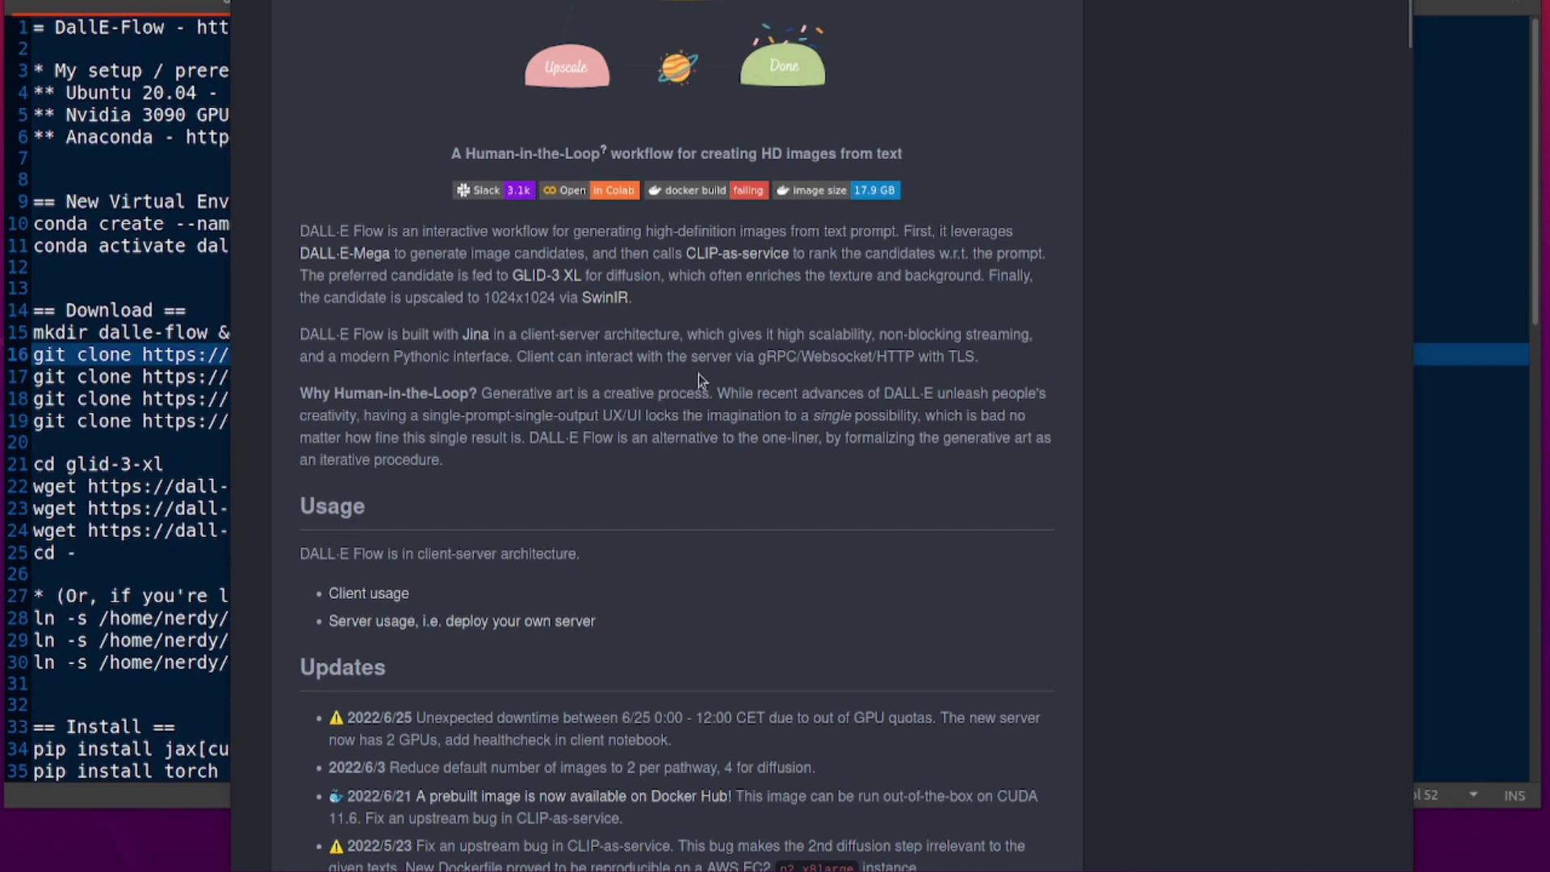
{"action": "left_click", "coordinate": [349, 599]}
{"action": "right_click", "coordinate": [379, 47]}
{"action": "left_click", "coordinate": [452, 63]}
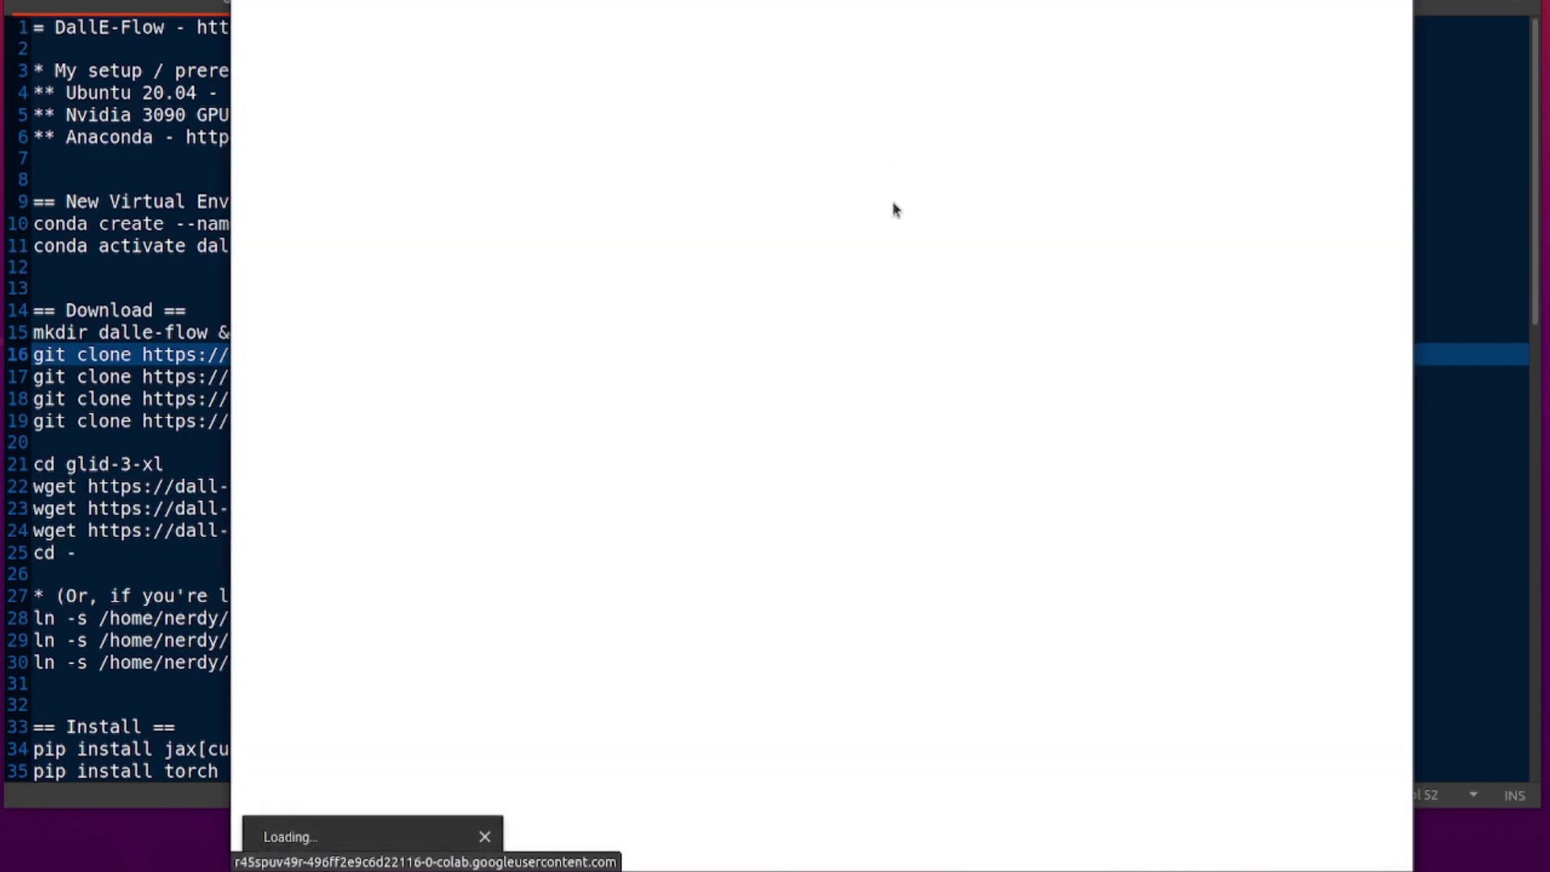
Review the Colab notebook's update notes, Jina install cell, server URL and prompt definition.
{"action": "scroll", "coordinate": [807, 339], "scroll_direction": "down", "scroll_amount": 12}
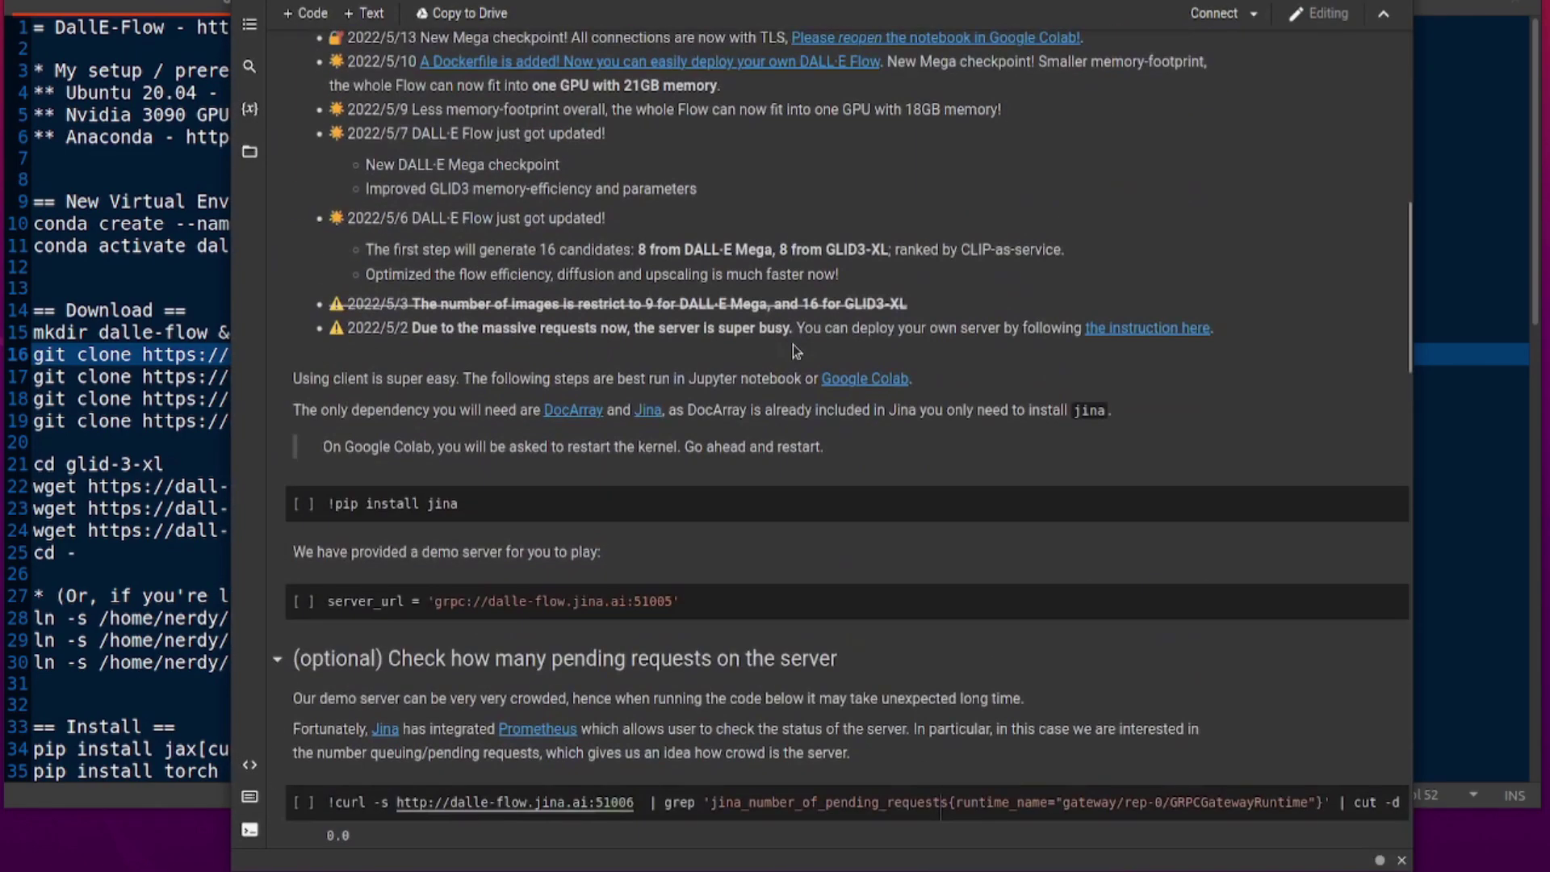
{"action": "scroll", "coordinate": [793, 344], "scroll_direction": "down", "scroll_amount": 2}
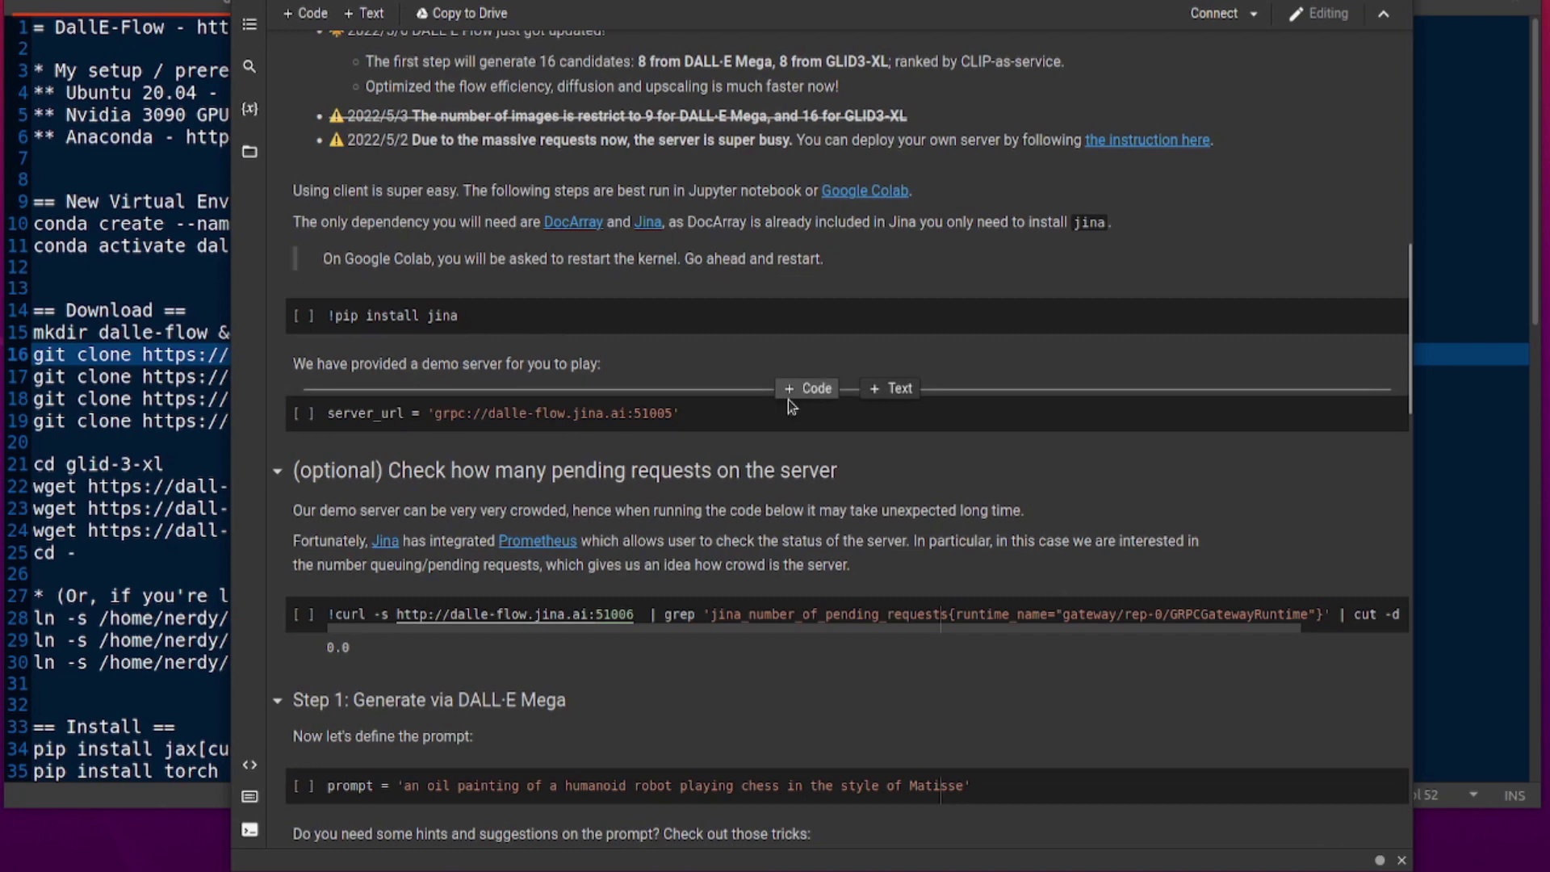
{"action": "scroll", "coordinate": [726, 525], "scroll_direction": "down", "scroll_amount": 1}
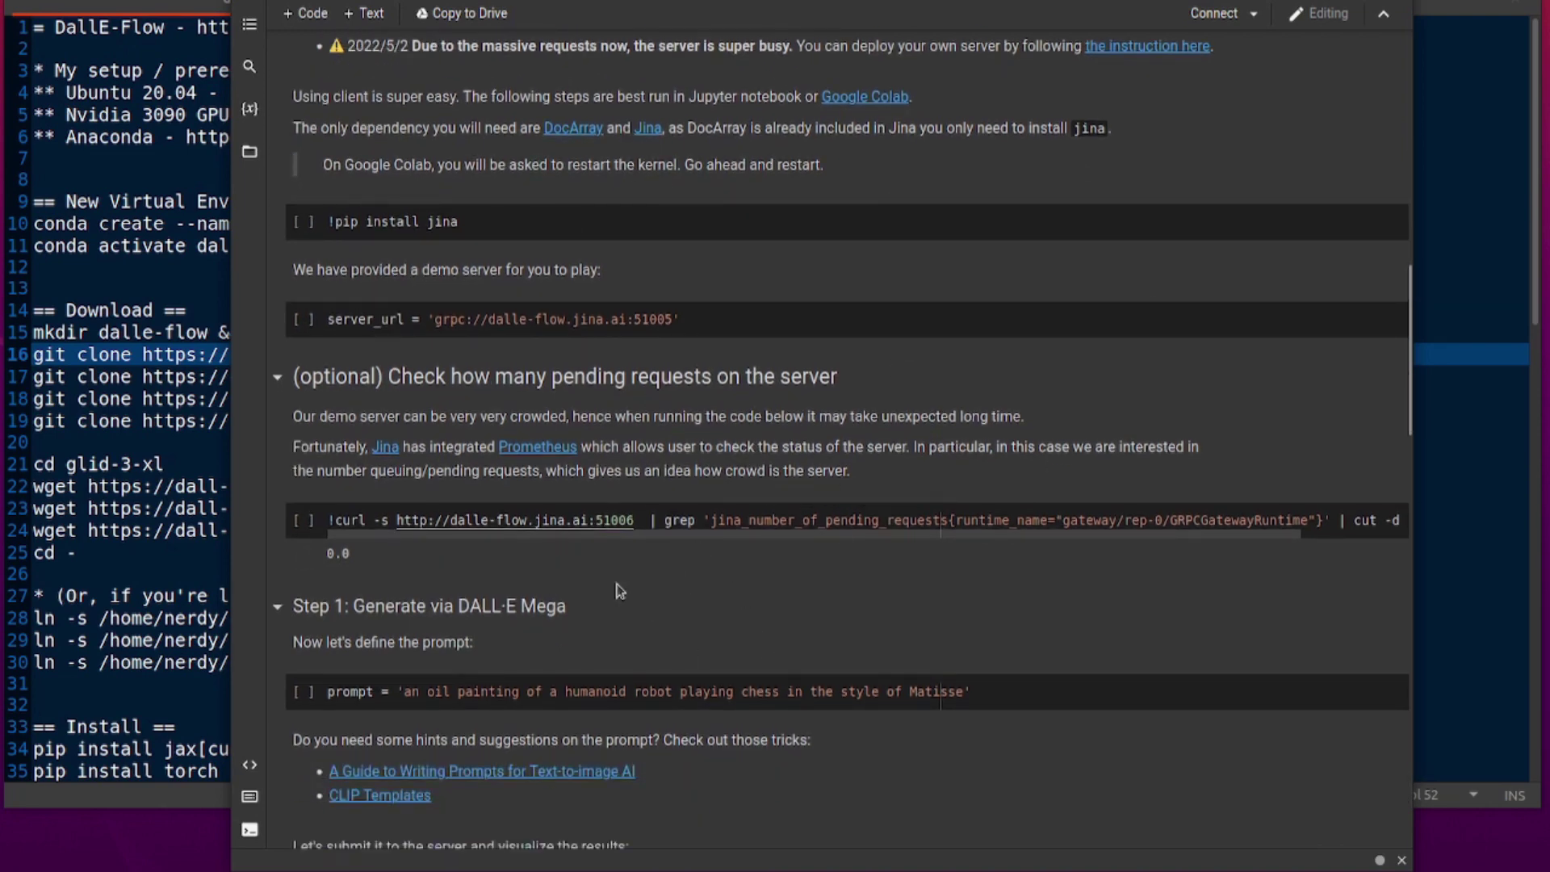
{"action": "scroll", "coordinate": [706, 545], "scroll_direction": "up", "scroll_amount": 3}
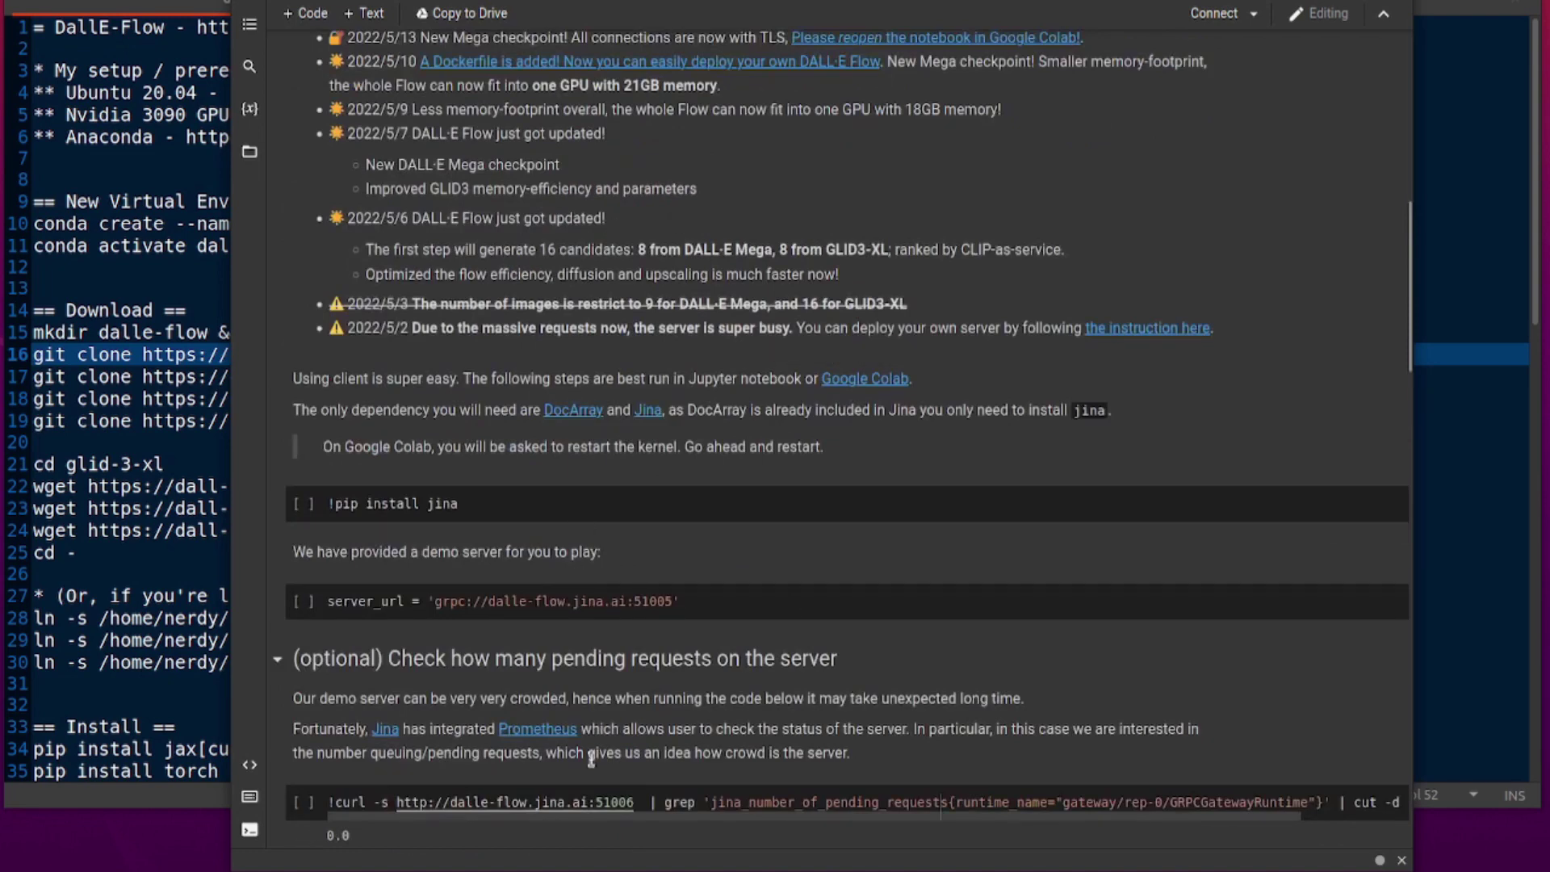
Return to the dalle-flow repository page and go from the README's Usage list to the server deployment instructions.
{"action": "key", "text": "ctrl+Tab"}
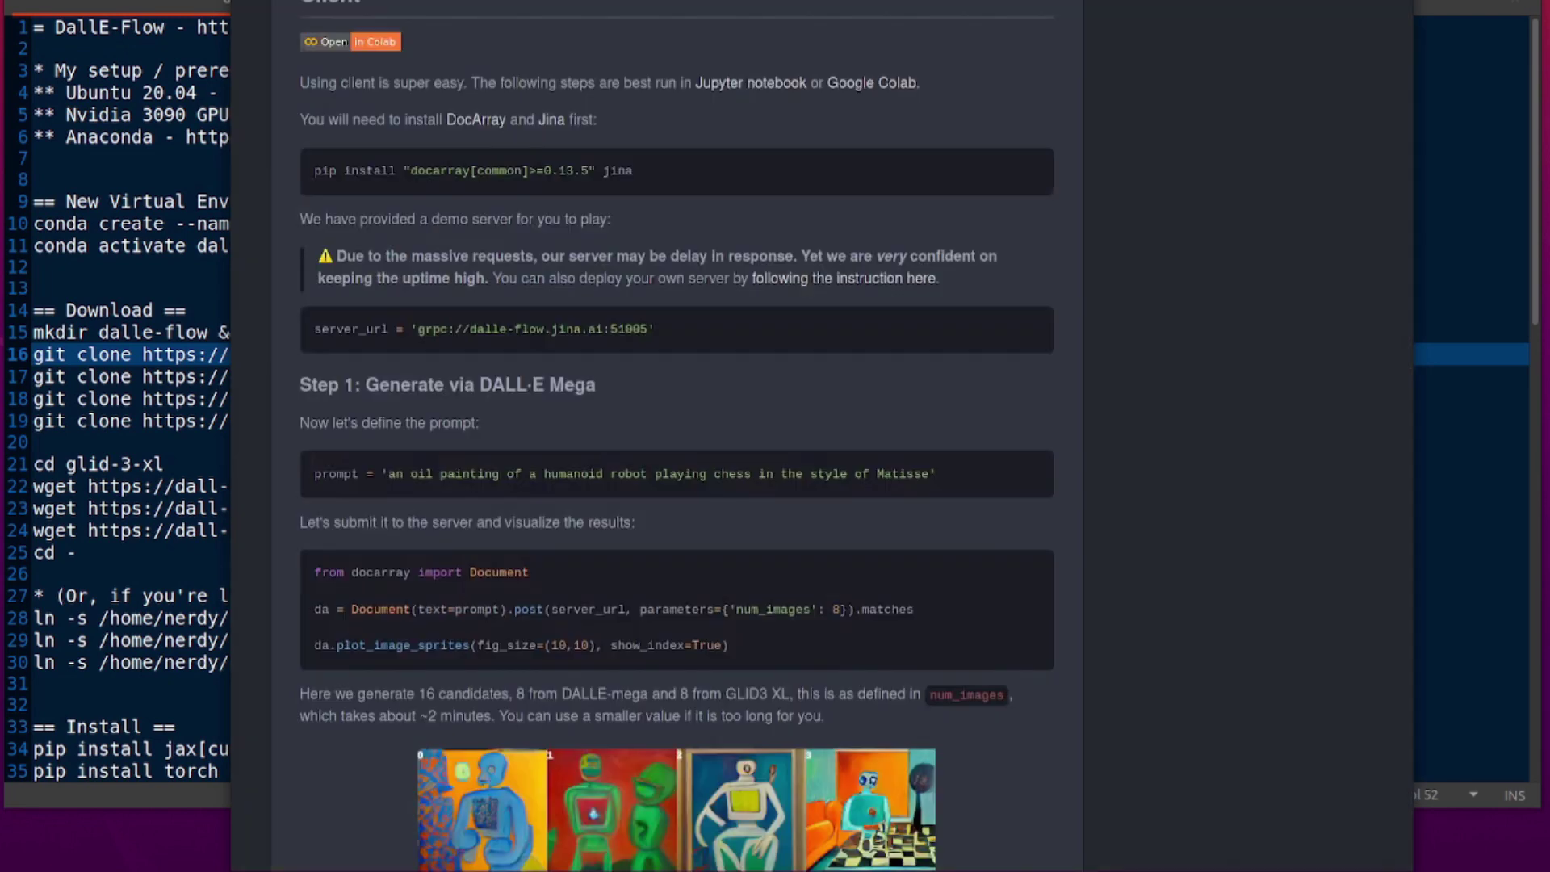
{"action": "scroll", "coordinate": [1217, 415], "scroll_direction": "up", "scroll_amount": 5}
{"action": "scroll", "coordinate": [1073, 405], "scroll_direction": "up", "scroll_amount": 12}
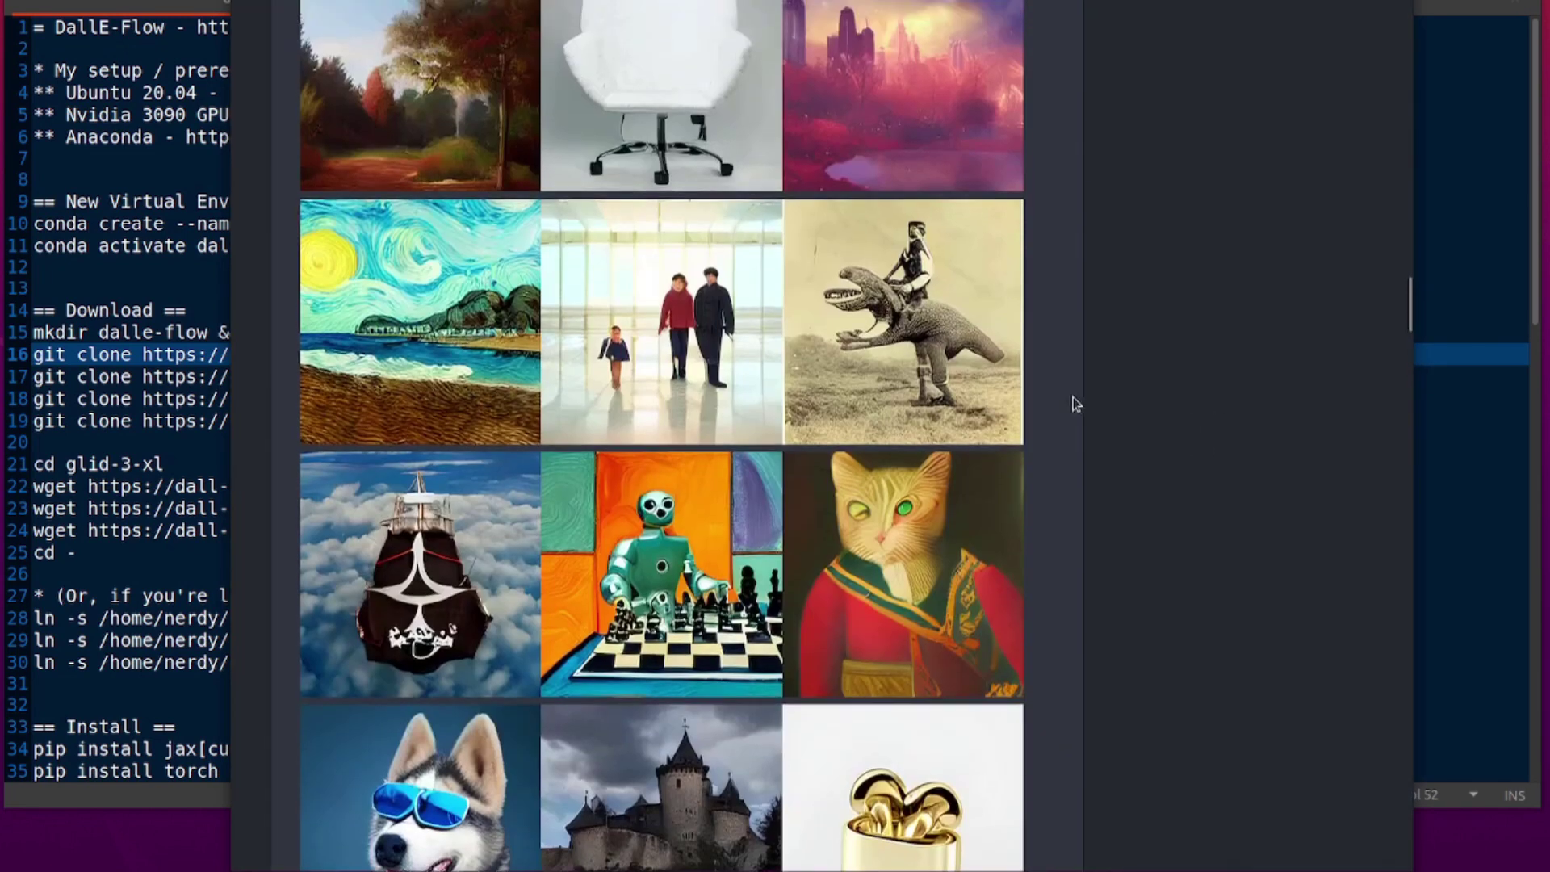
{"action": "scroll", "coordinate": [900, 536], "scroll_direction": "up", "scroll_amount": 15}
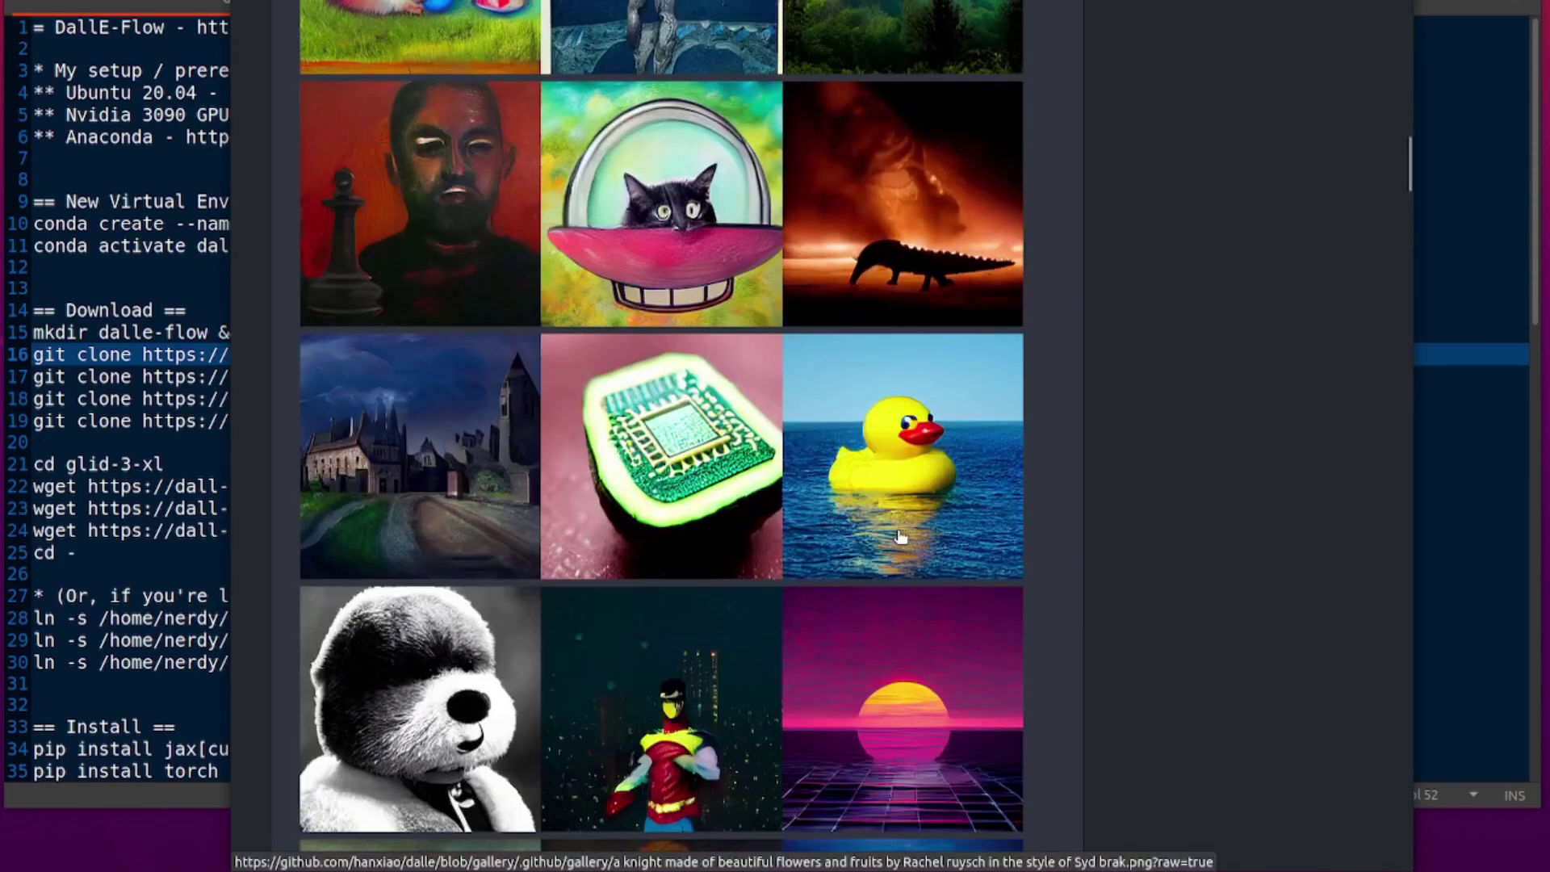
{"action": "scroll", "coordinate": [830, 535], "scroll_direction": "up", "scroll_amount": 5}
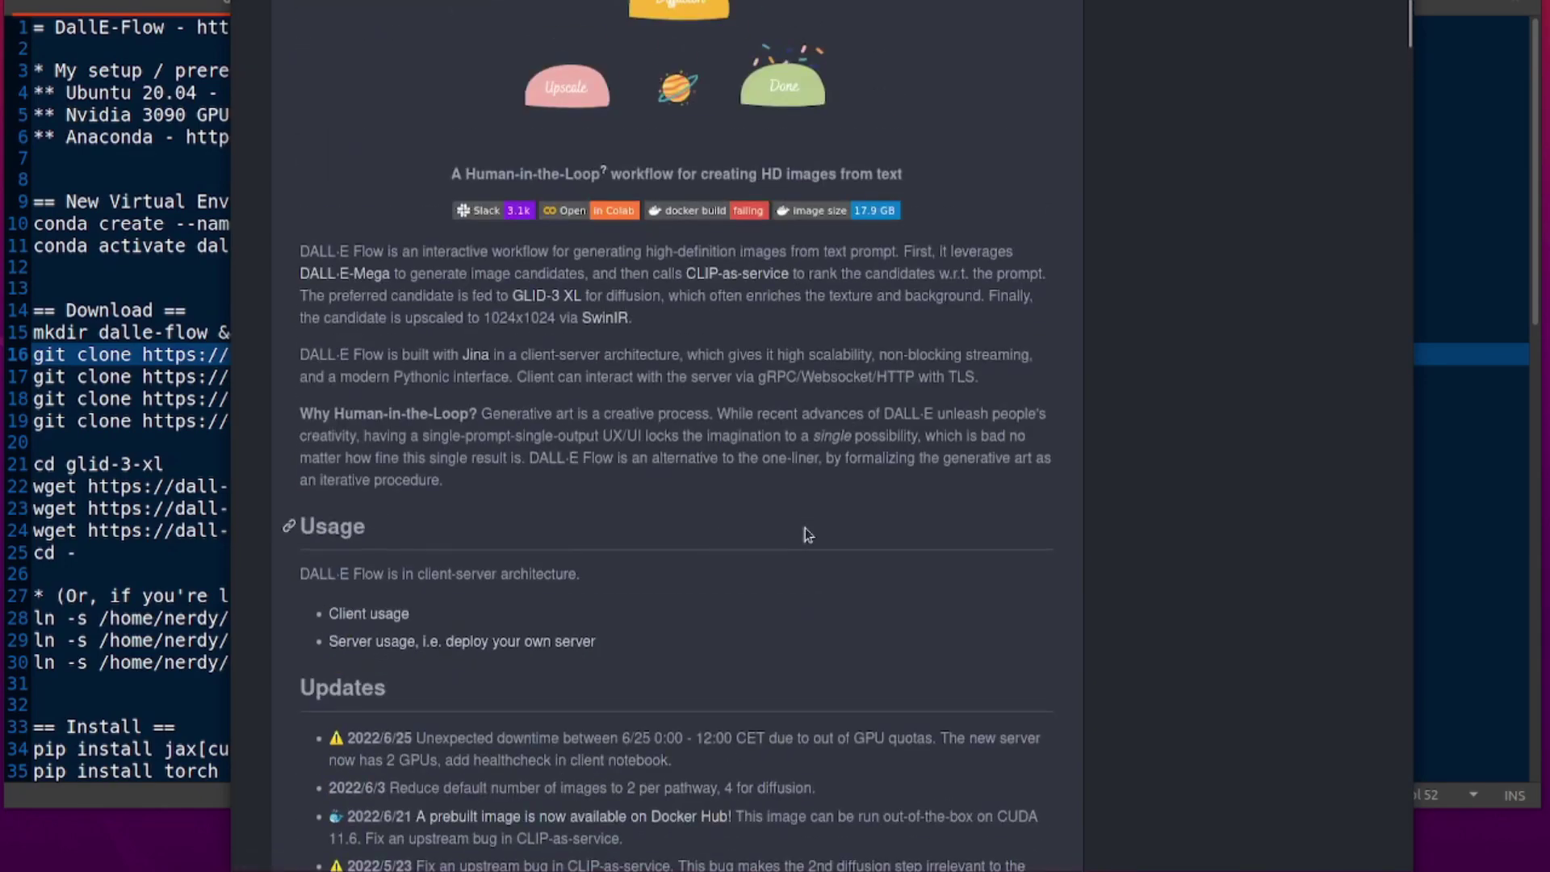
{"action": "left_click", "coordinate": [519, 643]}
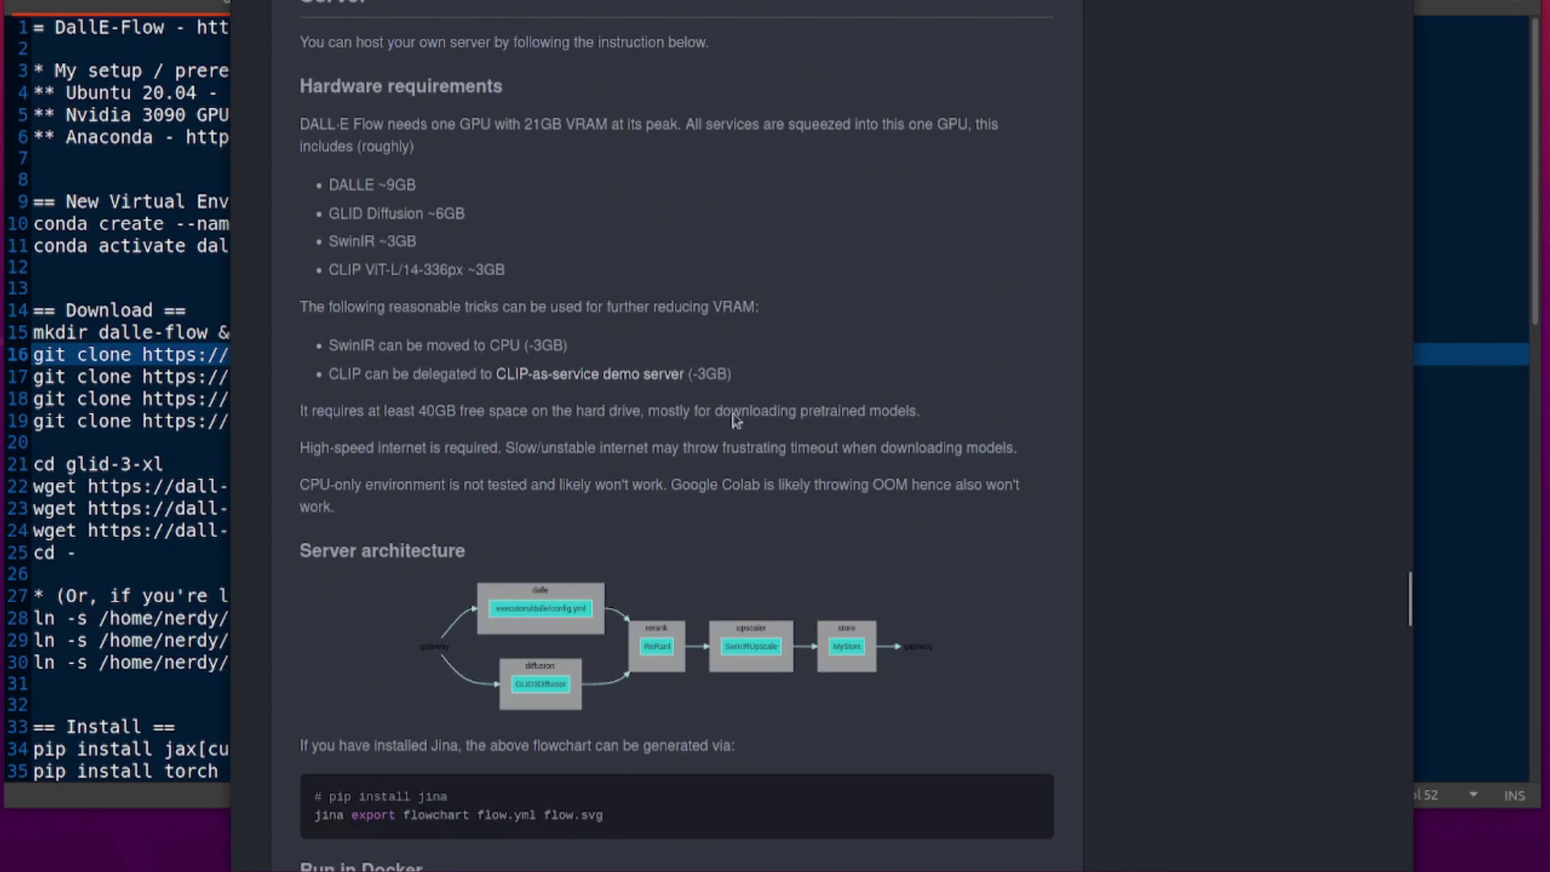
Read the server instructions from the hardware requirements and Docker options through to running natively.
{"action": "scroll", "coordinate": [654, 412], "scroll_direction": "down", "scroll_amount": 3}
{"action": "scroll", "coordinate": [630, 412], "scroll_direction": "down", "scroll_amount": 5}
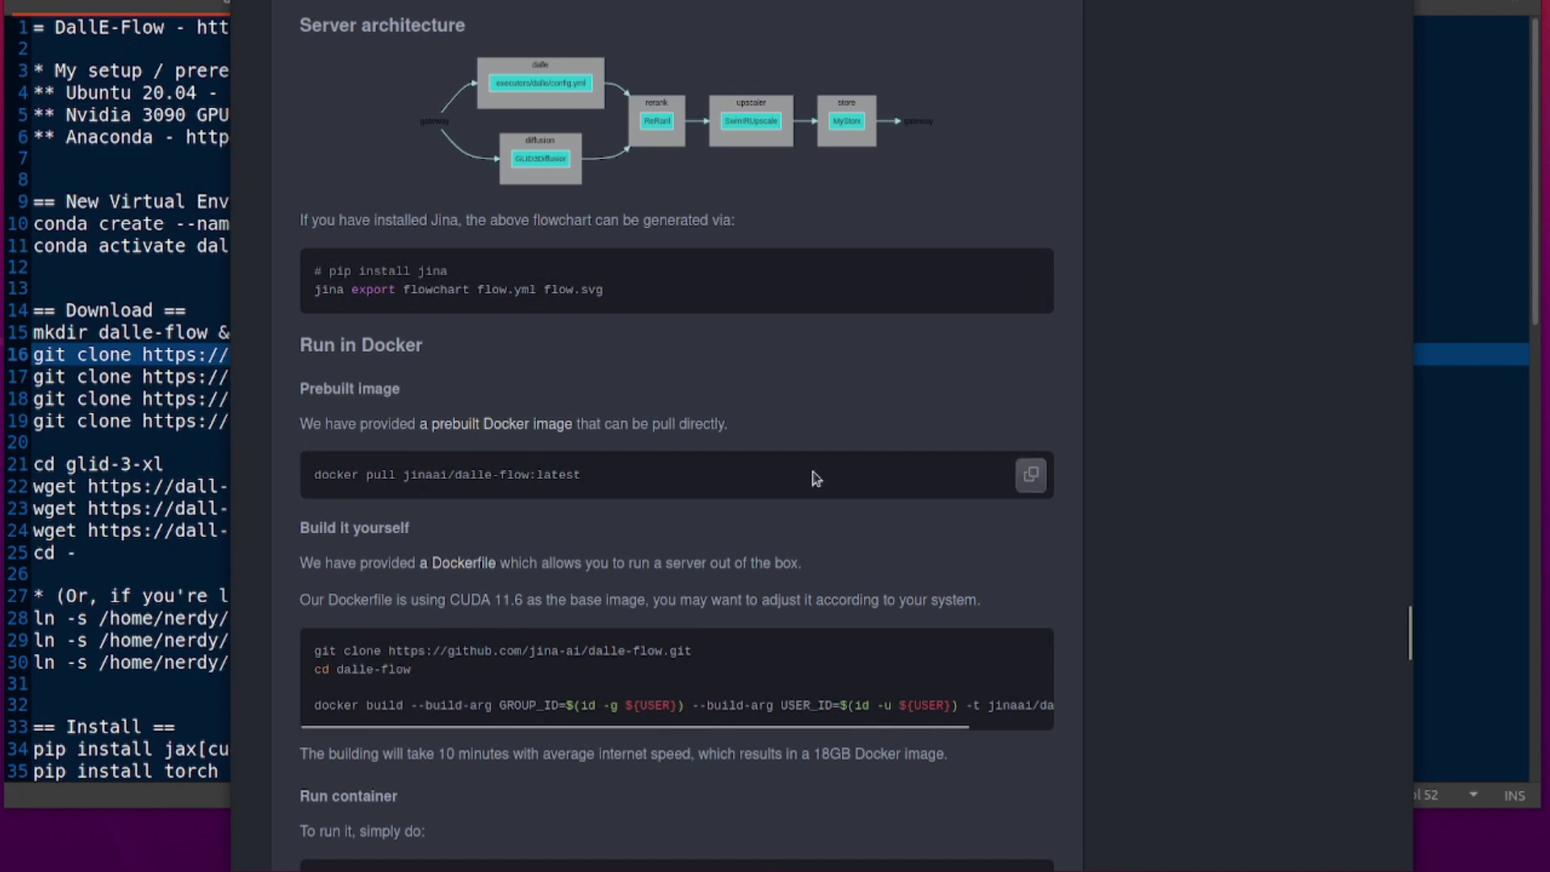
{"action": "scroll", "coordinate": [776, 484], "scroll_direction": "down", "scroll_amount": 4}
{"action": "scroll", "coordinate": [777, 488], "scroll_direction": "down", "scroll_amount": 18}
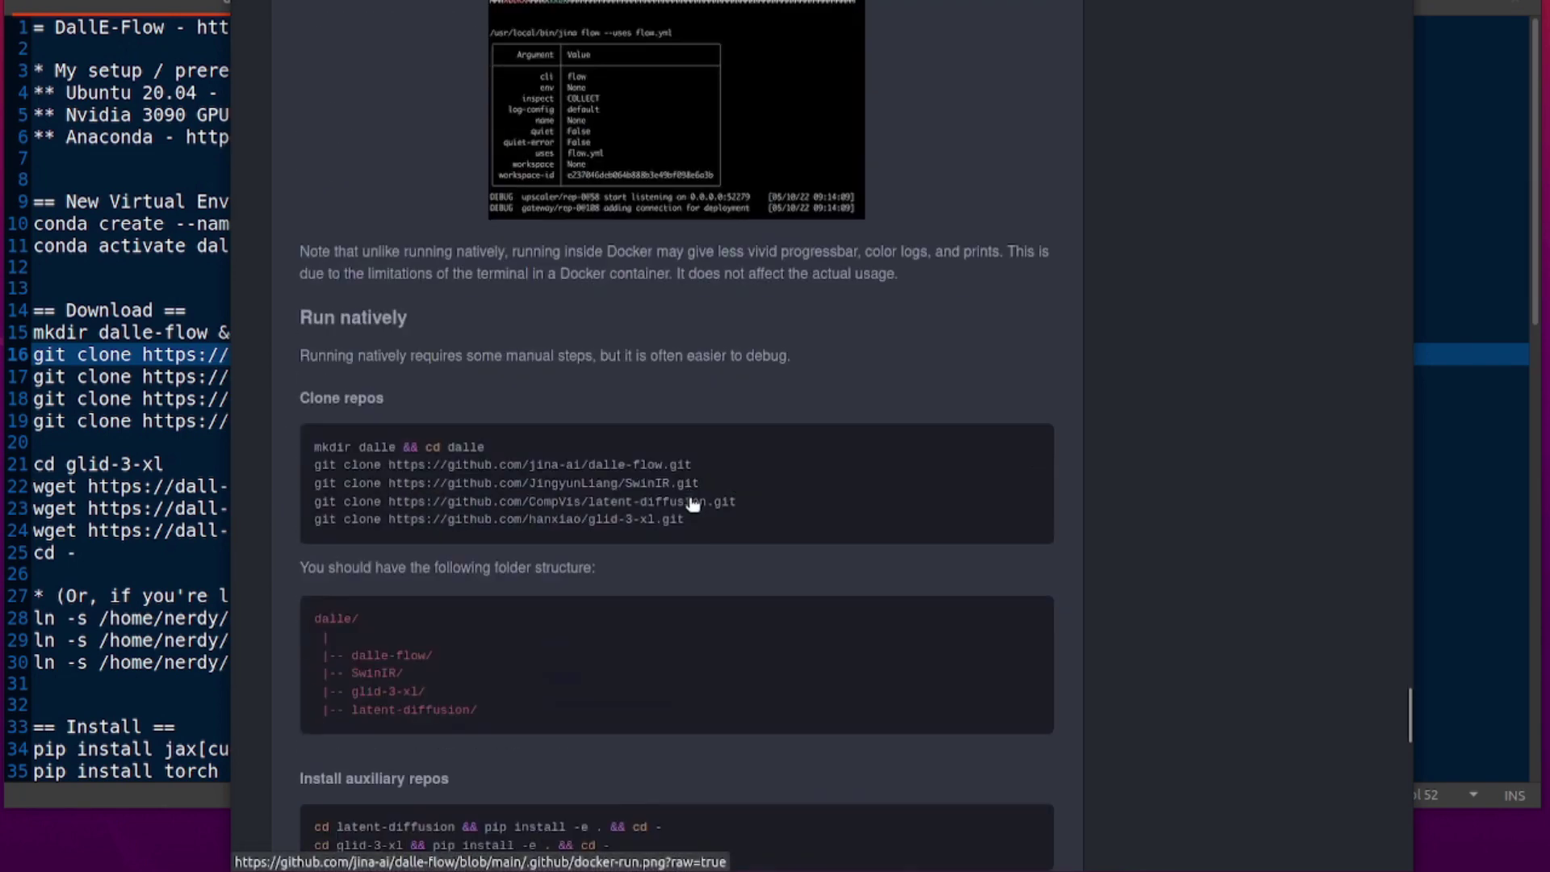
{"action": "scroll", "coordinate": [690, 504], "scroll_direction": "up", "scroll_amount": 1}
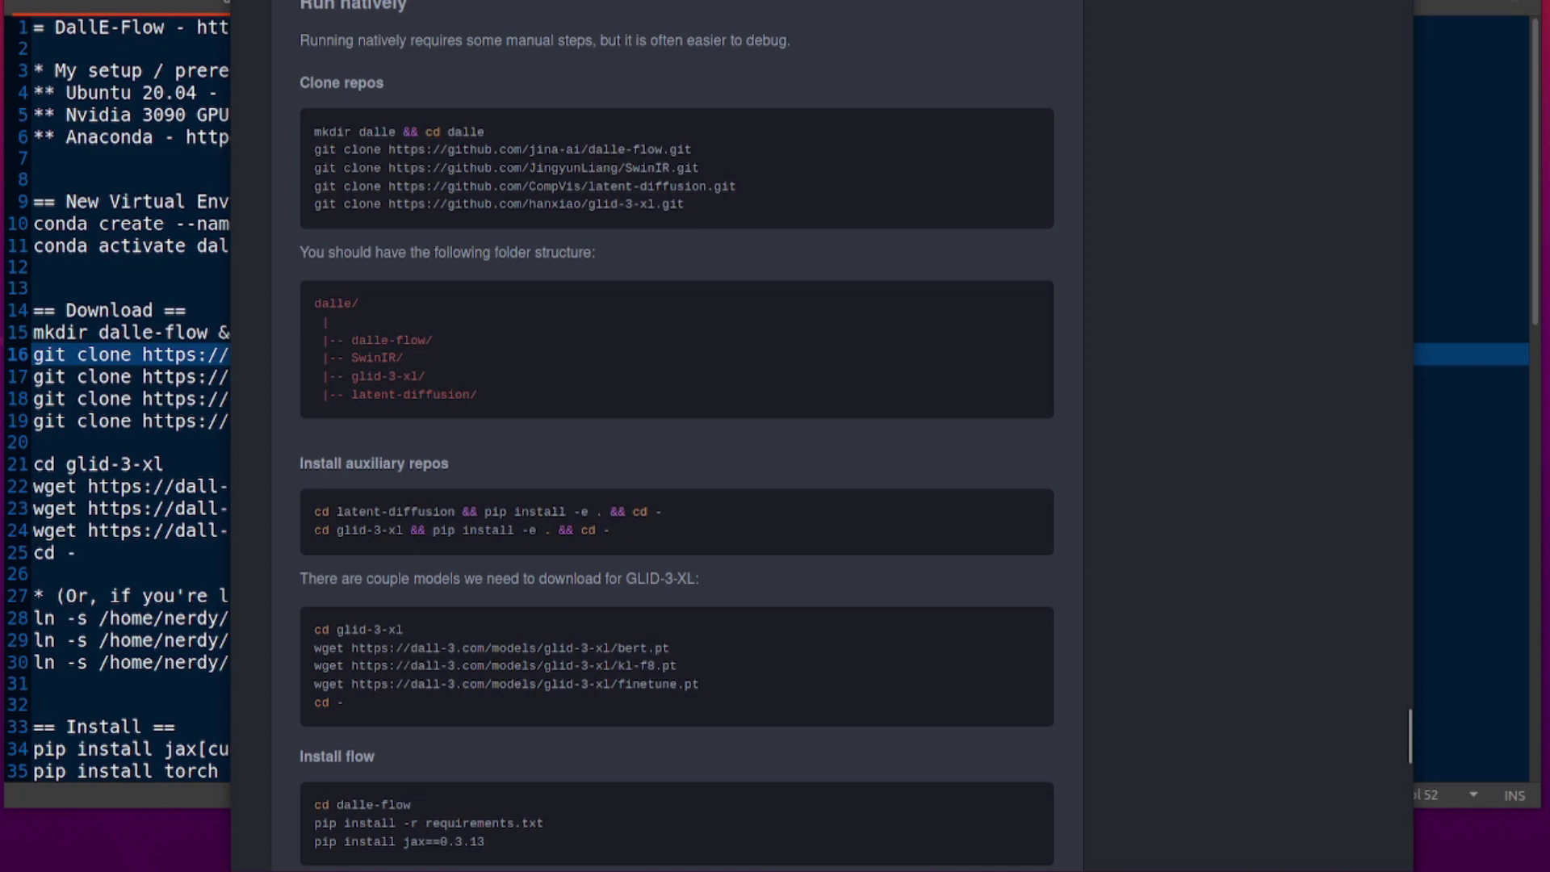
Switch to the dalle-flow.txt notes and go over the Ubuntu, Nvidia CUDA and Anaconda prerequisites with their download links.
{"action": "left_click", "coordinate": [65, 201]}
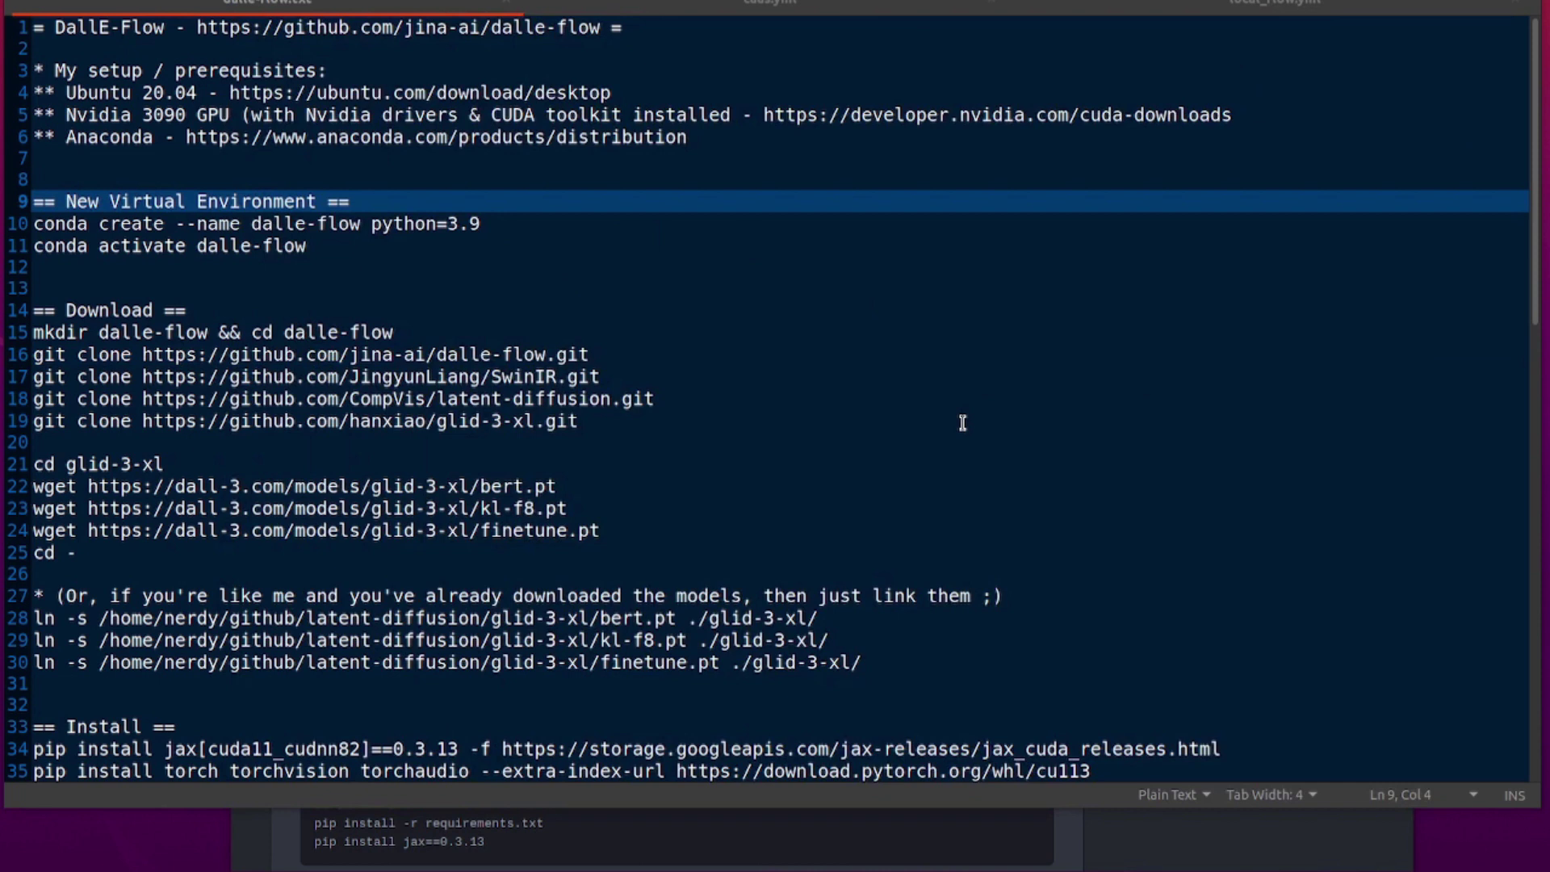
{"action": "left_click_drag", "start_coordinate": [231, 88], "coordinate": [611, 93]}
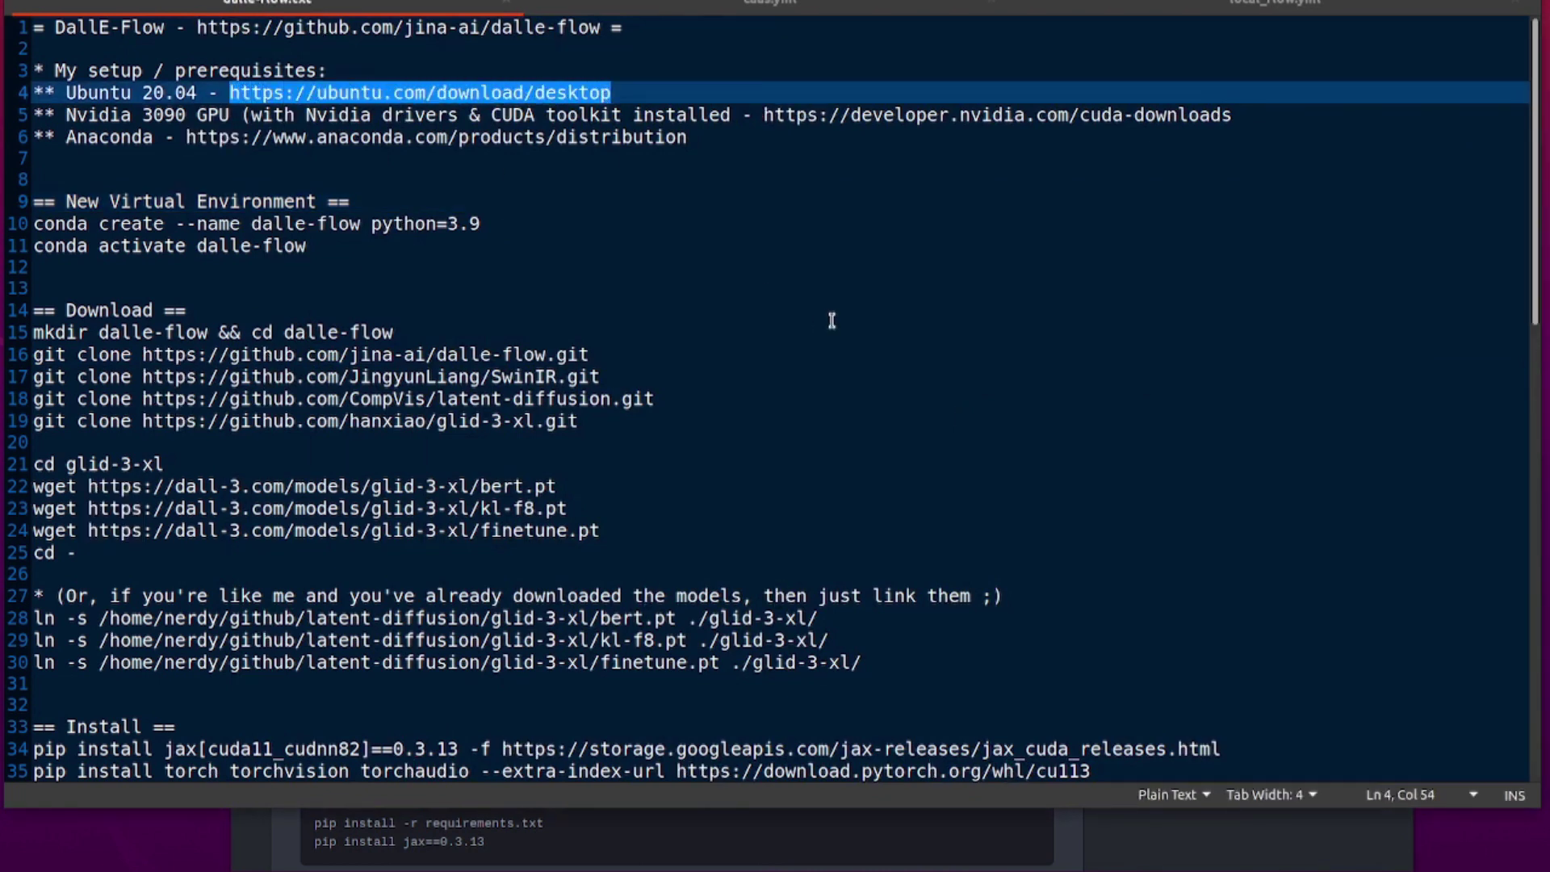
{"action": "left_click", "coordinate": [654, 247]}
{"action": "left_click", "coordinate": [111, 114]}
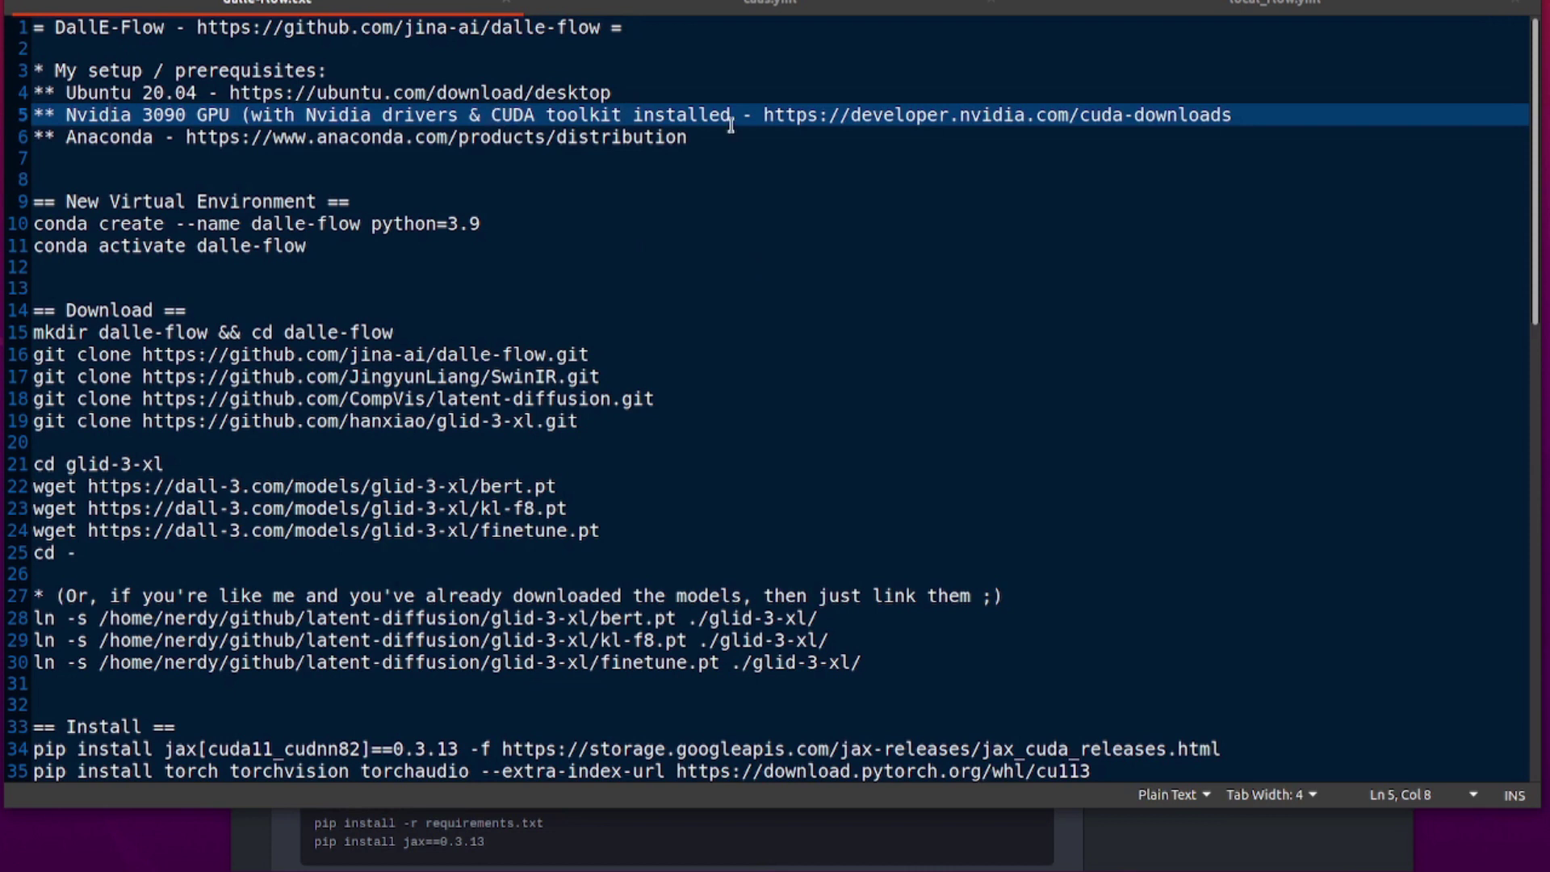
{"action": "left_click_drag", "start_coordinate": [764, 115], "coordinate": [1228, 115]}
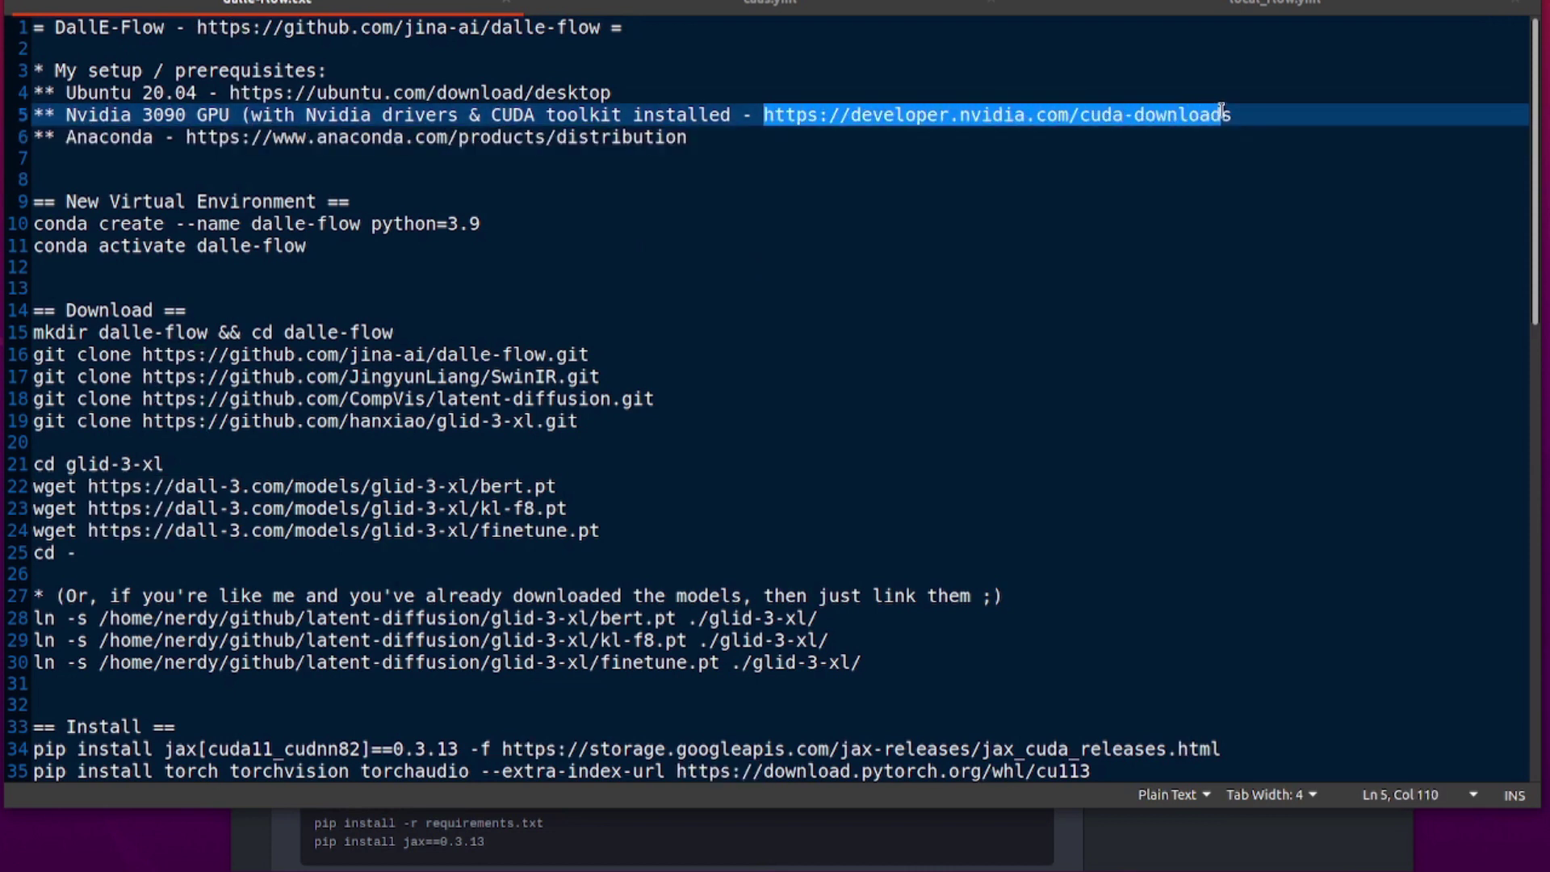
{"action": "left_click", "coordinate": [986, 238]}
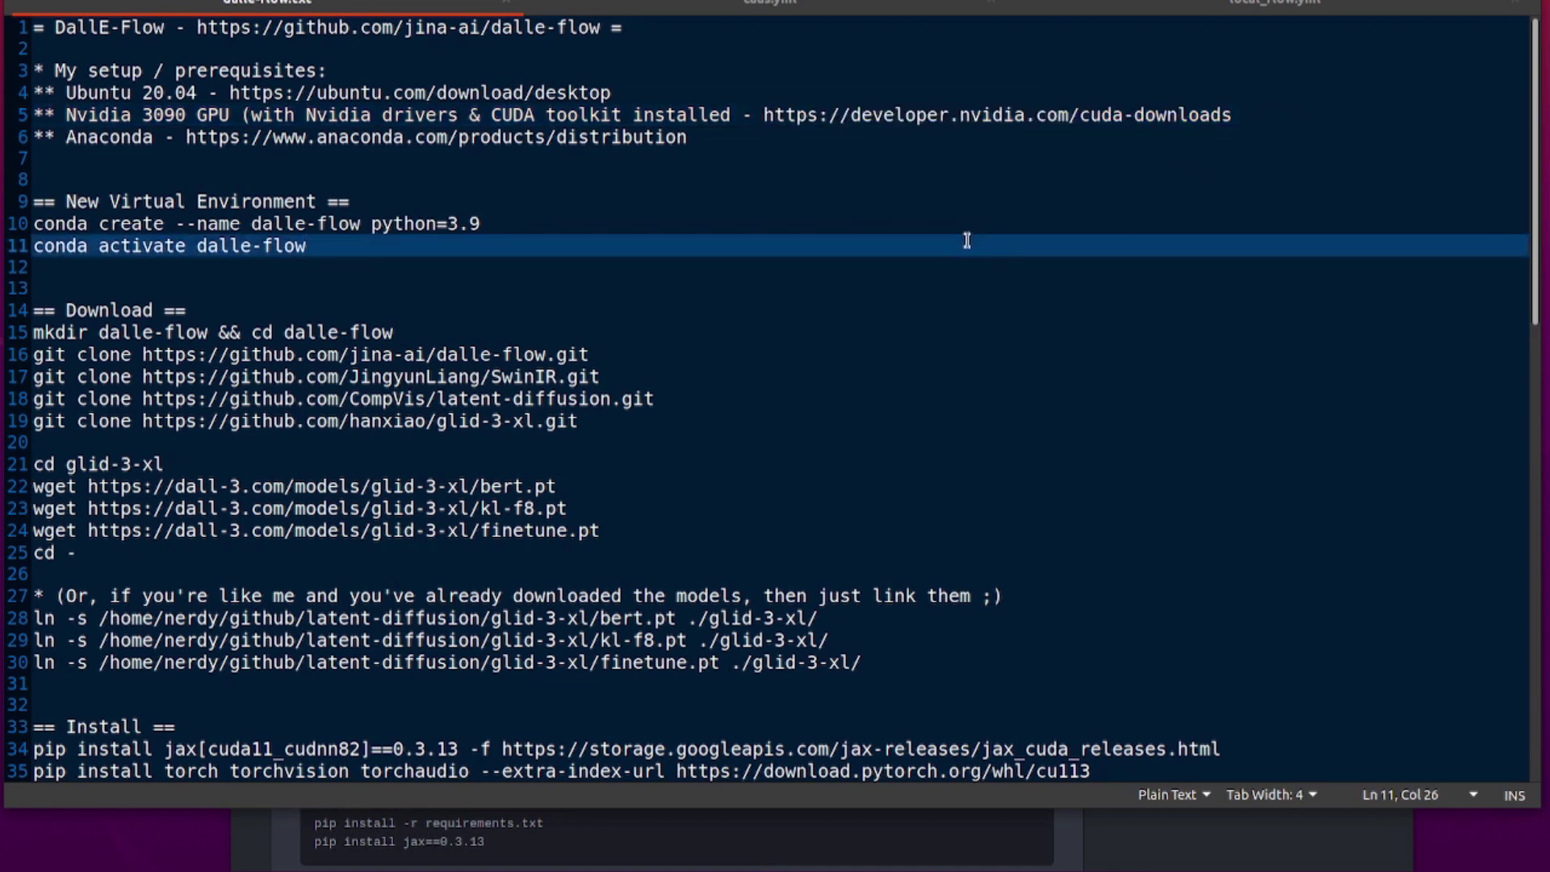
{"action": "left_click", "coordinate": [370, 137]}
{"action": "double_click", "coordinate": [371, 137]}
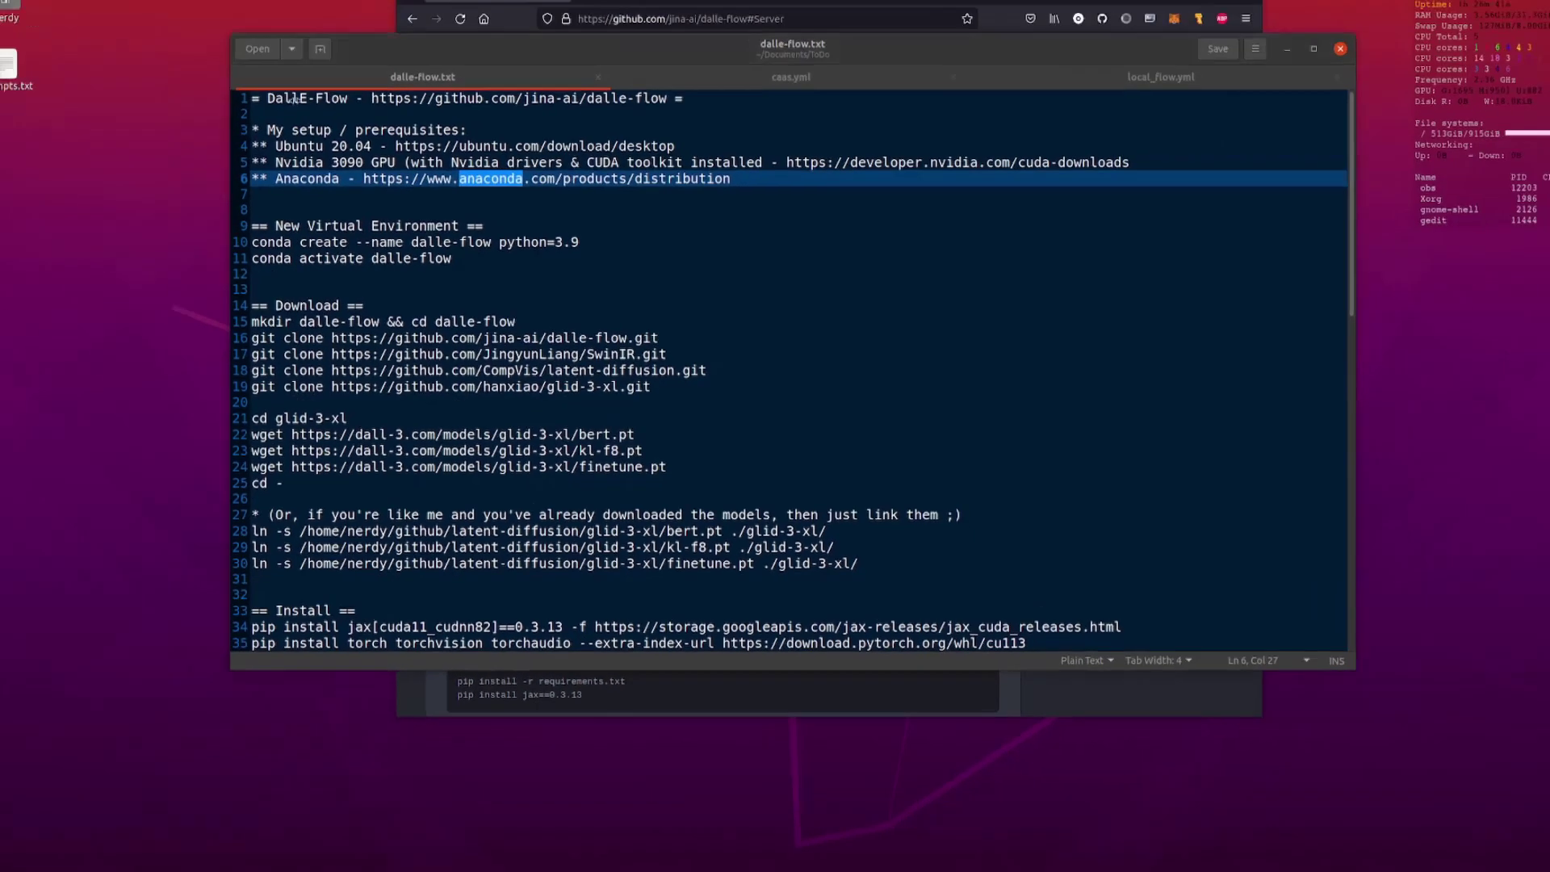
Open an enlarged terminal window and activate the dalle-flow conda environment using the command from the notes.
{"action": "key", "text": "ctrl+alt+t"}
{"action": "left_click_drag", "start_coordinate": [274, 28], "coordinate": [574, 445]}
{"action": "left_click", "coordinate": [519, 261]}
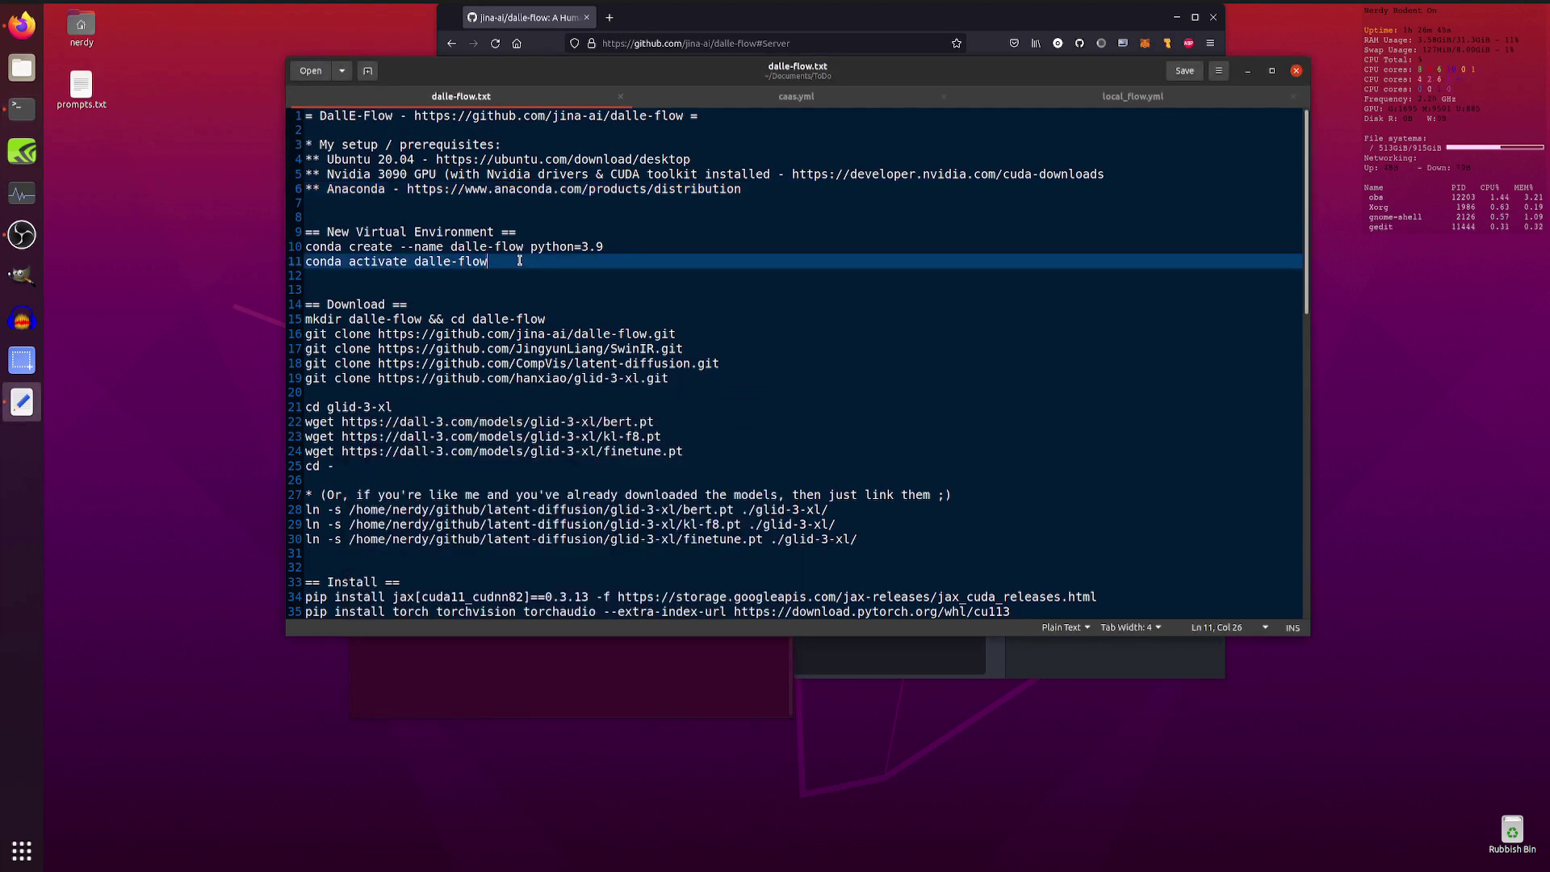
{"action": "key", "text": "shift+Home"}
{"action": "key", "text": "alt+Tab"}
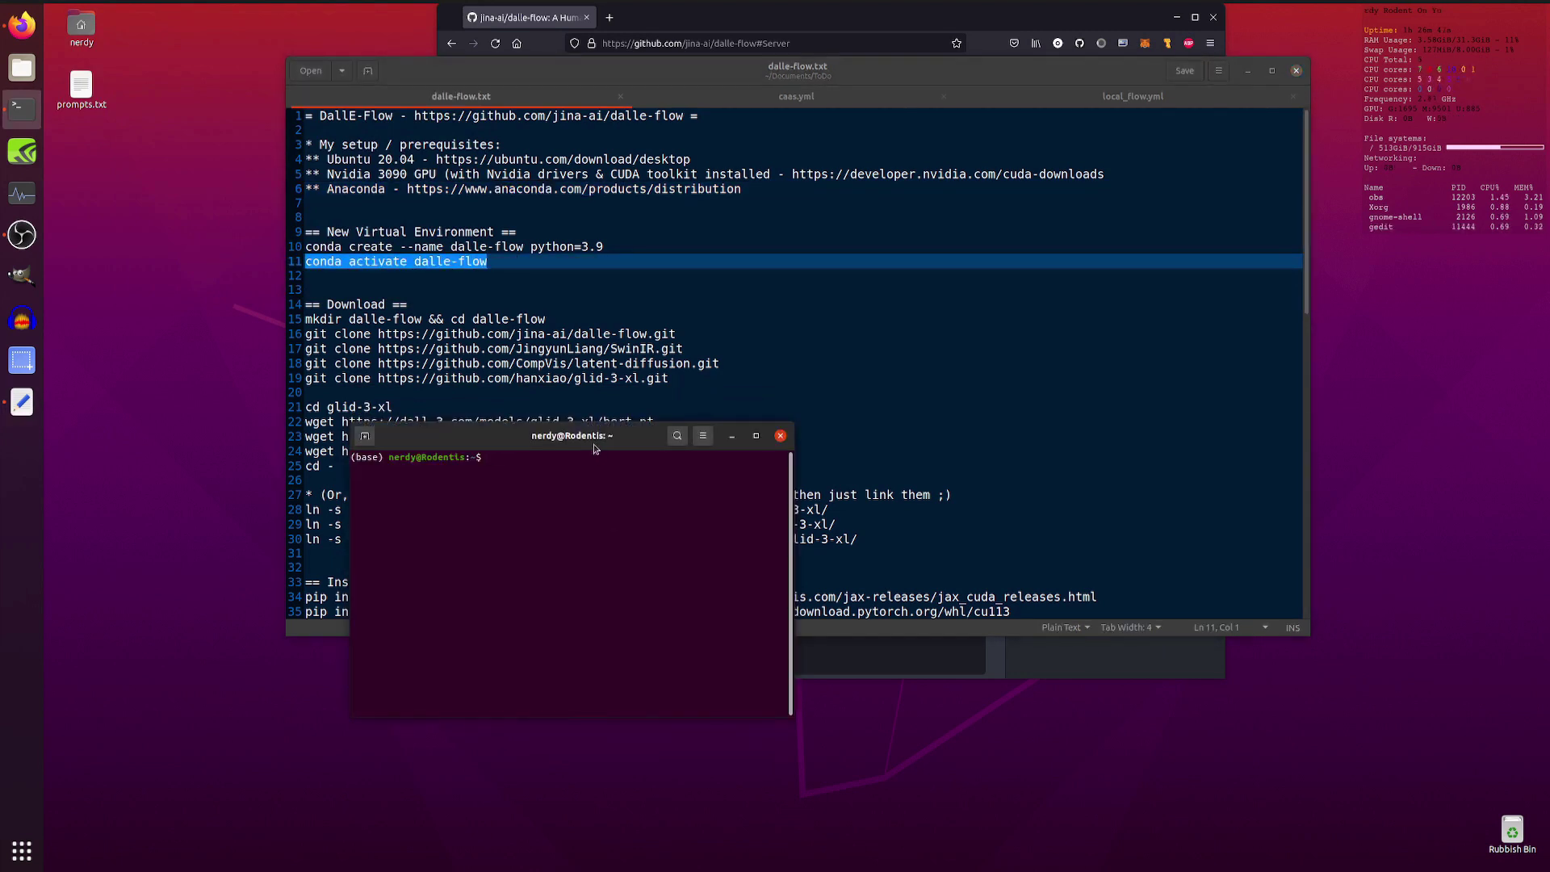
{"action": "left_click_drag", "start_coordinate": [594, 445], "coordinate": [585, 436]}
{"action": "left_click_drag", "start_coordinate": [783, 708], "coordinate": [1231, 816]}
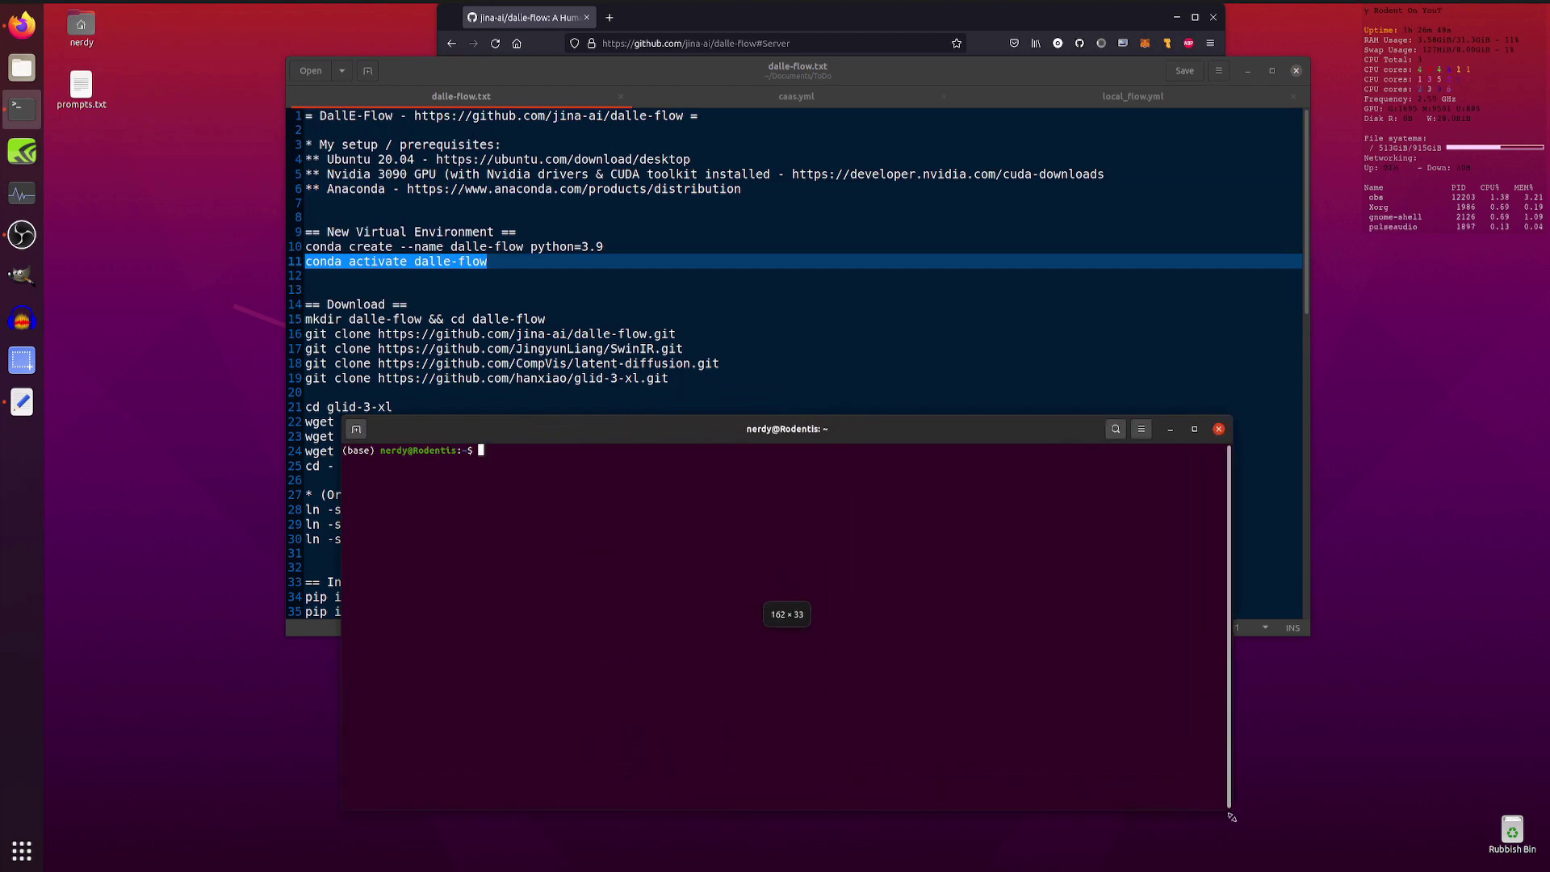
{"action": "right_click", "coordinate": [619, 563]}
{"action": "left_click", "coordinate": [645, 603]}
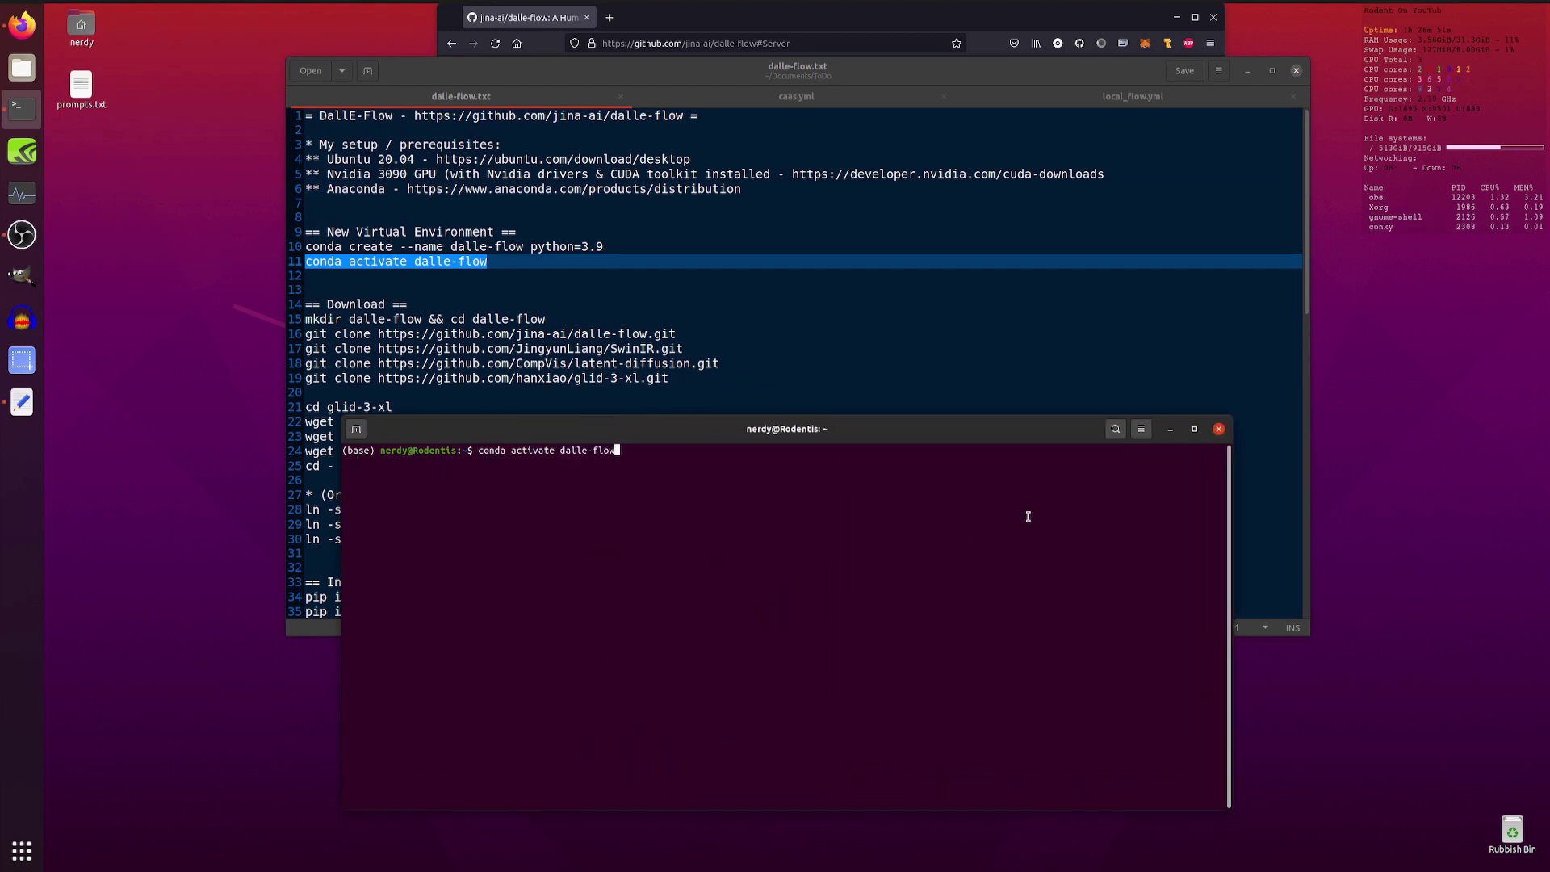
{"action": "key", "text": "Return"}
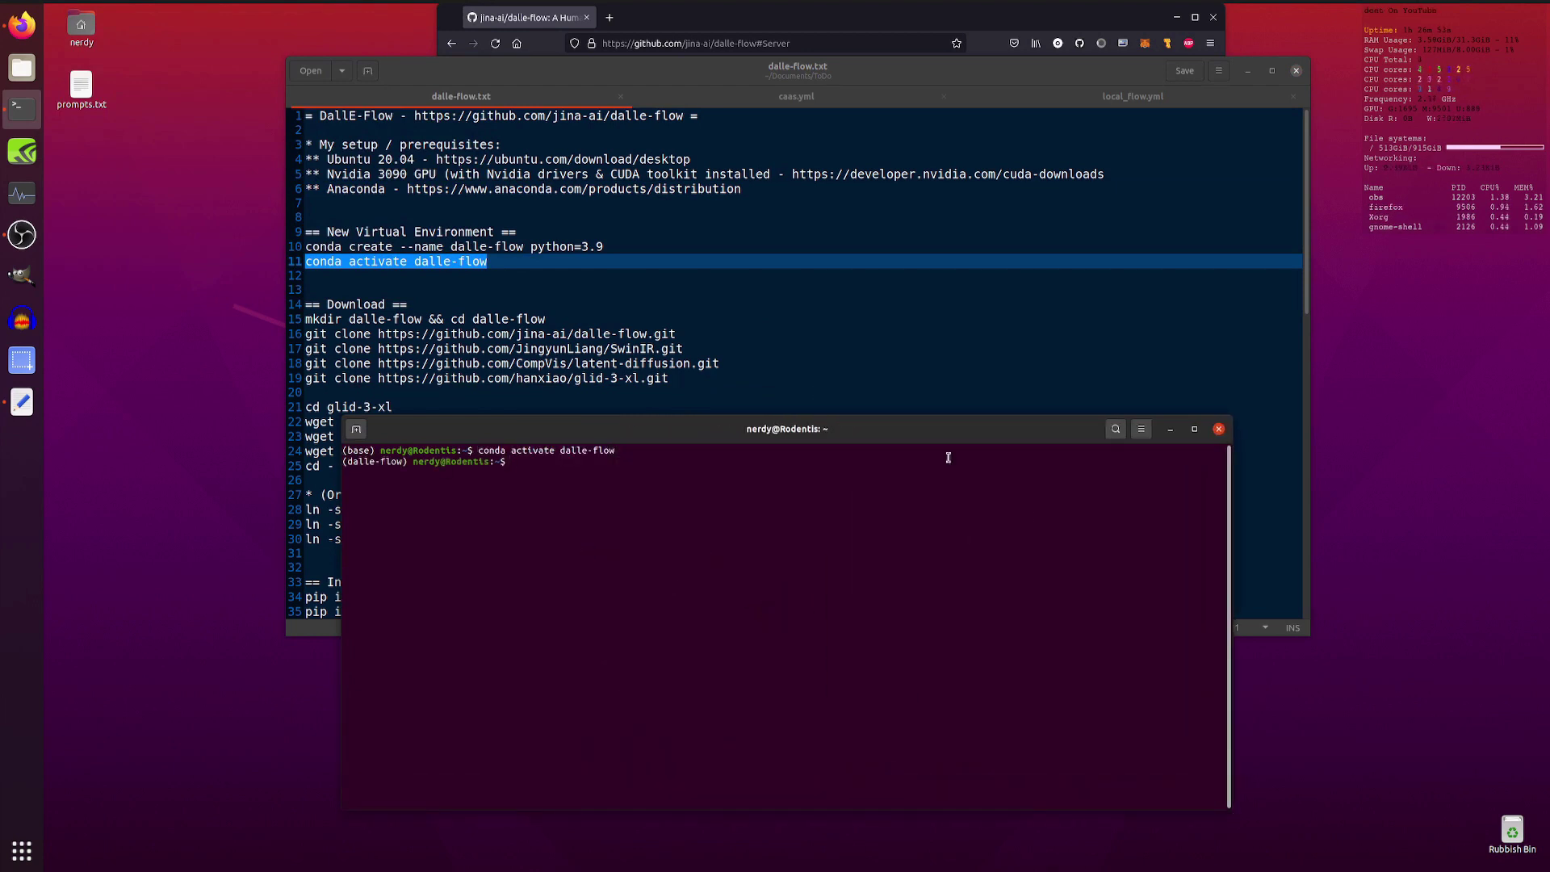
Widen the terminal alongside the notes and change the working directory to github/dalle-flow/.
{"action": "left_click_drag", "start_coordinate": [839, 444], "coordinate": [689, 441]}
{"action": "left_click_drag", "start_coordinate": [1076, 804], "coordinate": [1371, 841]}
{"action": "left_click", "coordinate": [896, 370]}
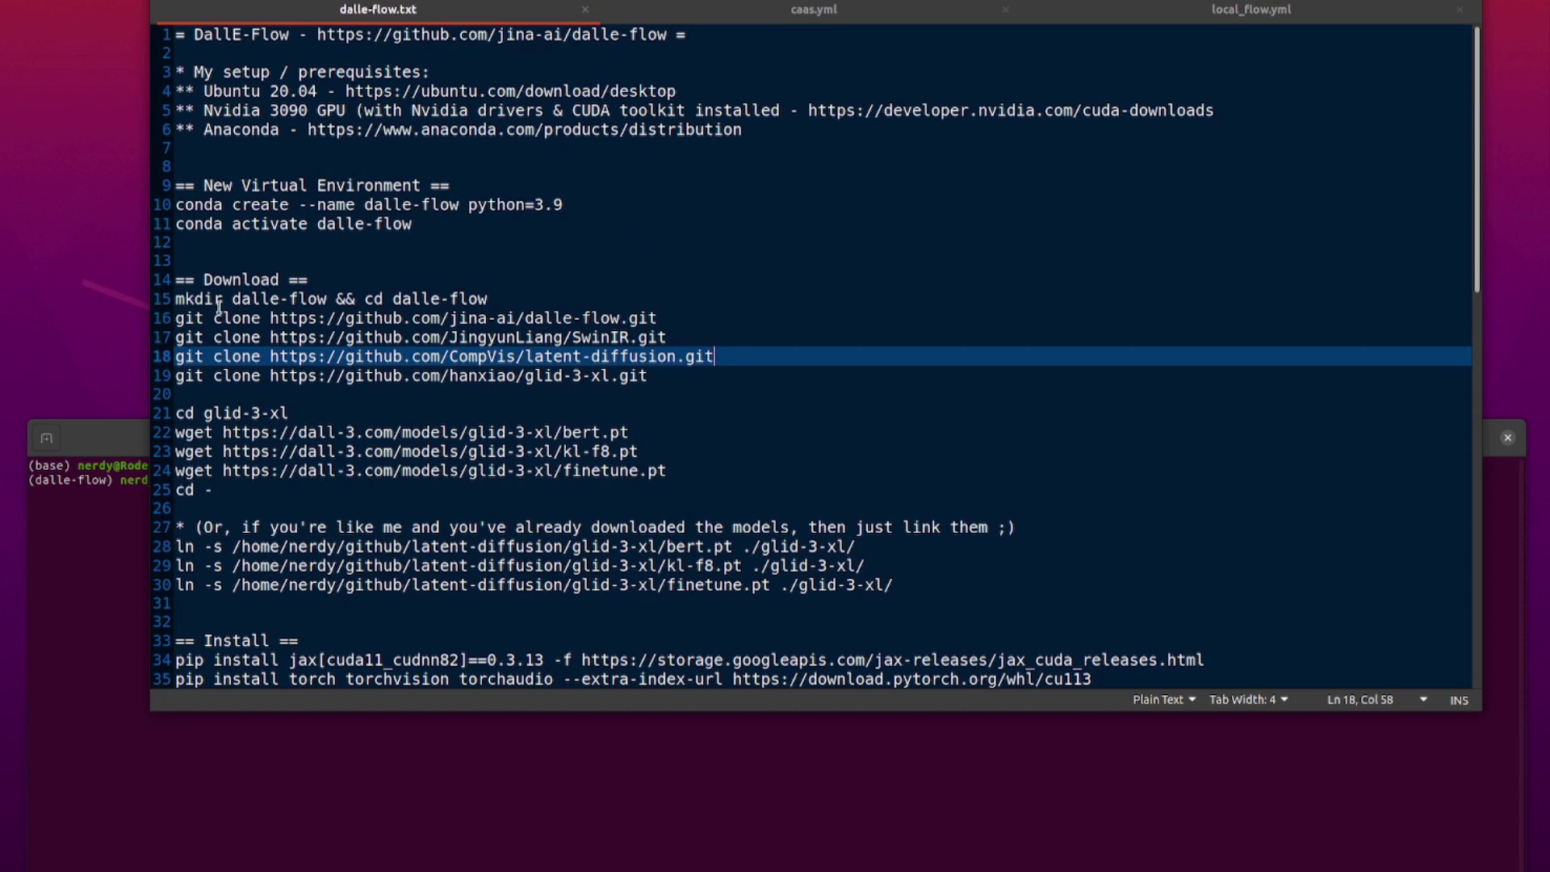
{"action": "left_click", "coordinate": [421, 839]}
{"action": "type", "text": "cd git"}
{"action": "key", "text": "Tab"}
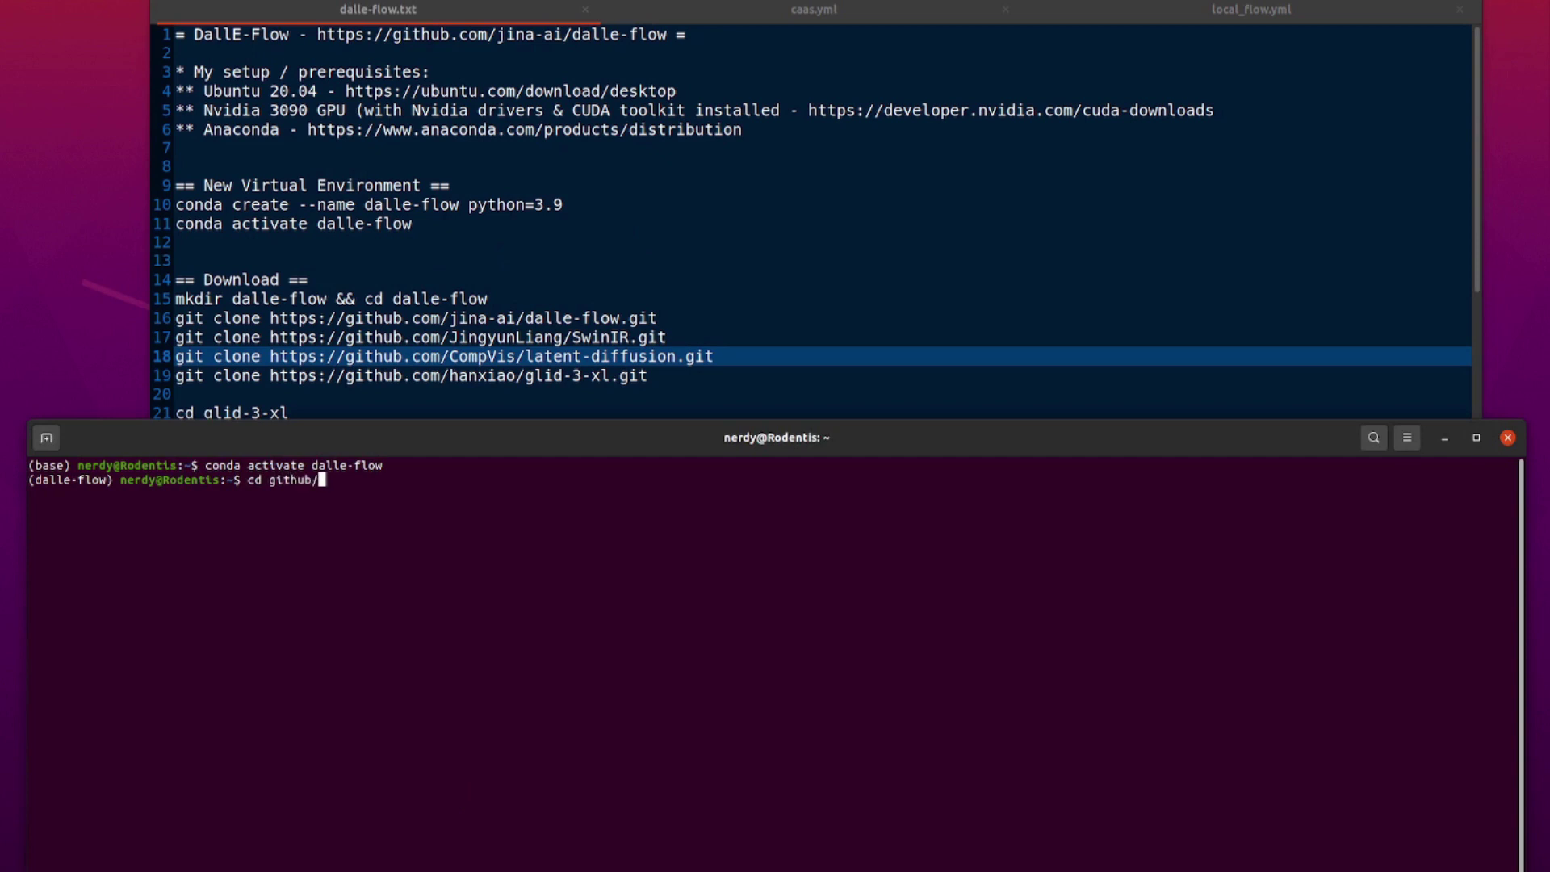
{"action": "type", "text": "dalle-flow/"}
{"action": "key", "text": "Return"}
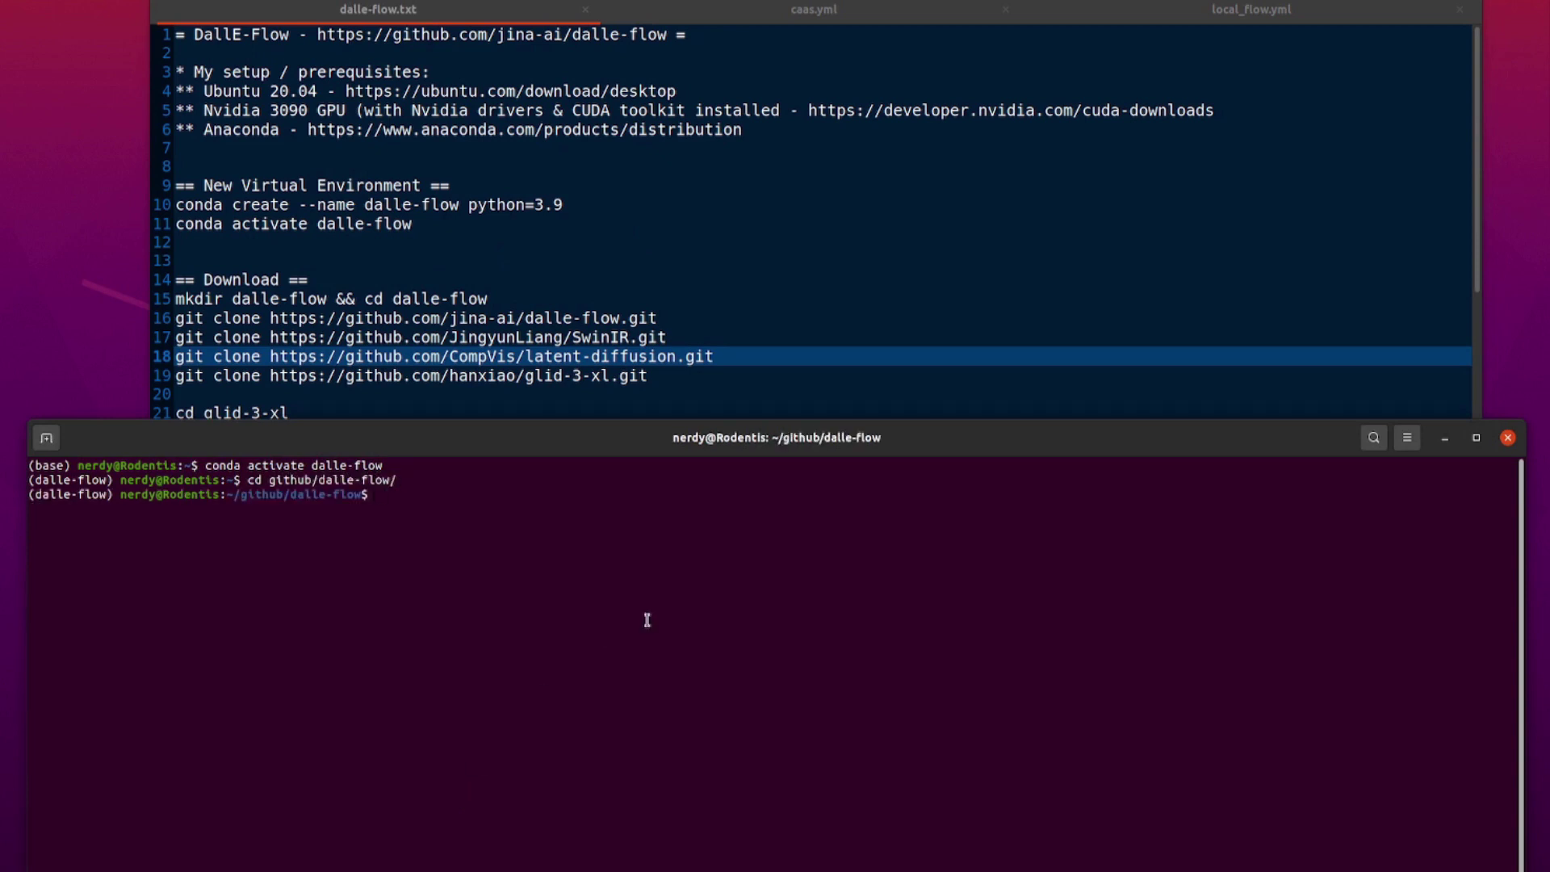
List the dalle-flow directory with ls -la to check the cloned repositories named in the notes.
{"action": "left_click", "coordinate": [272, 300]}
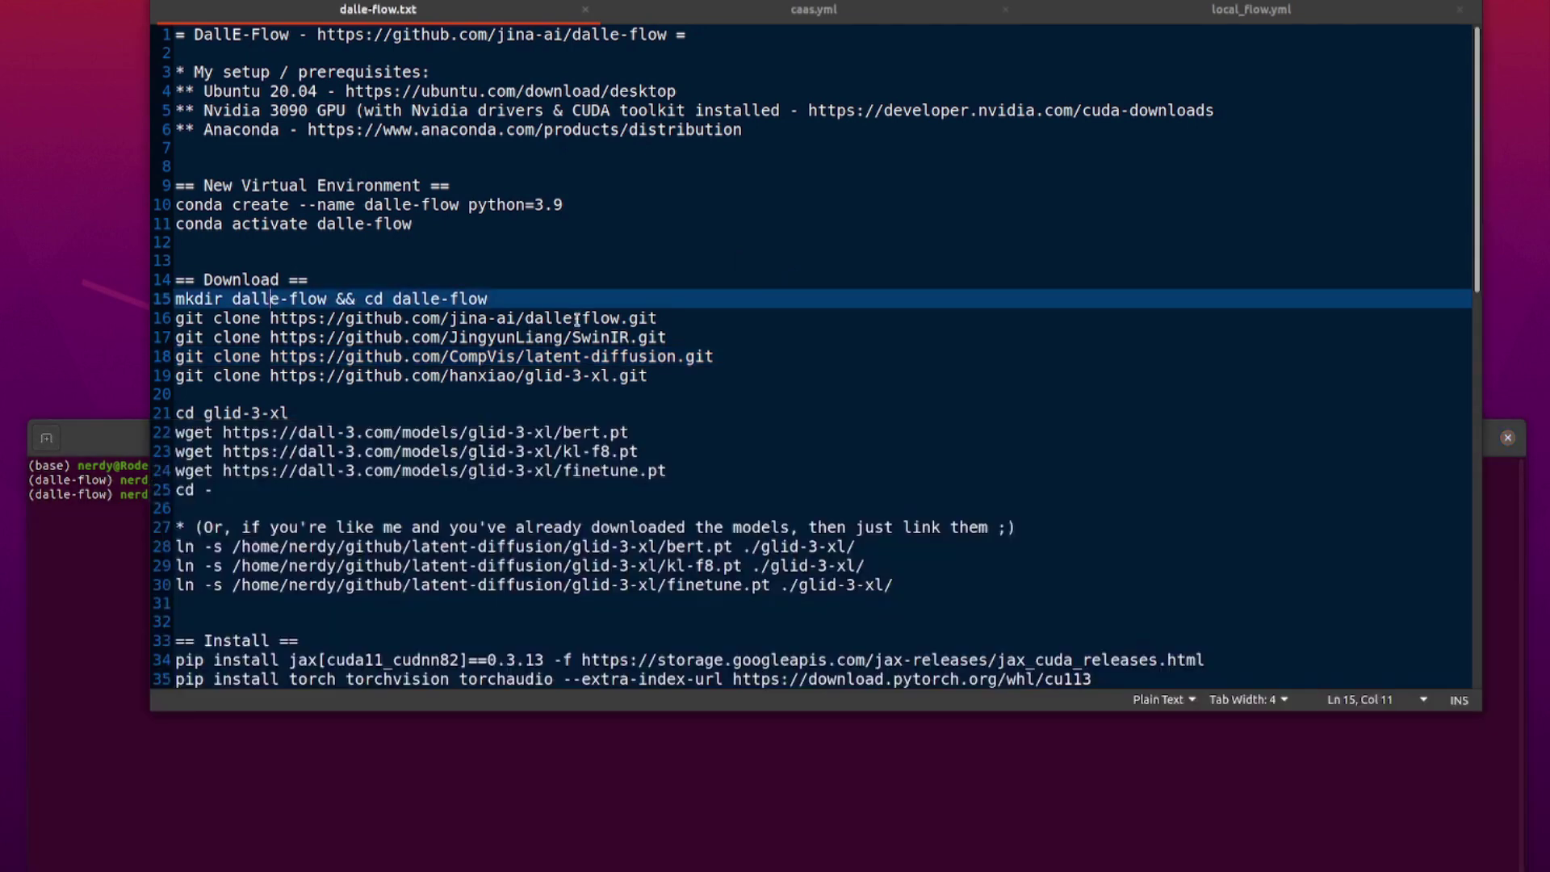
{"action": "left_click", "coordinate": [559, 853]}
{"action": "type", "text": "ls -la"}
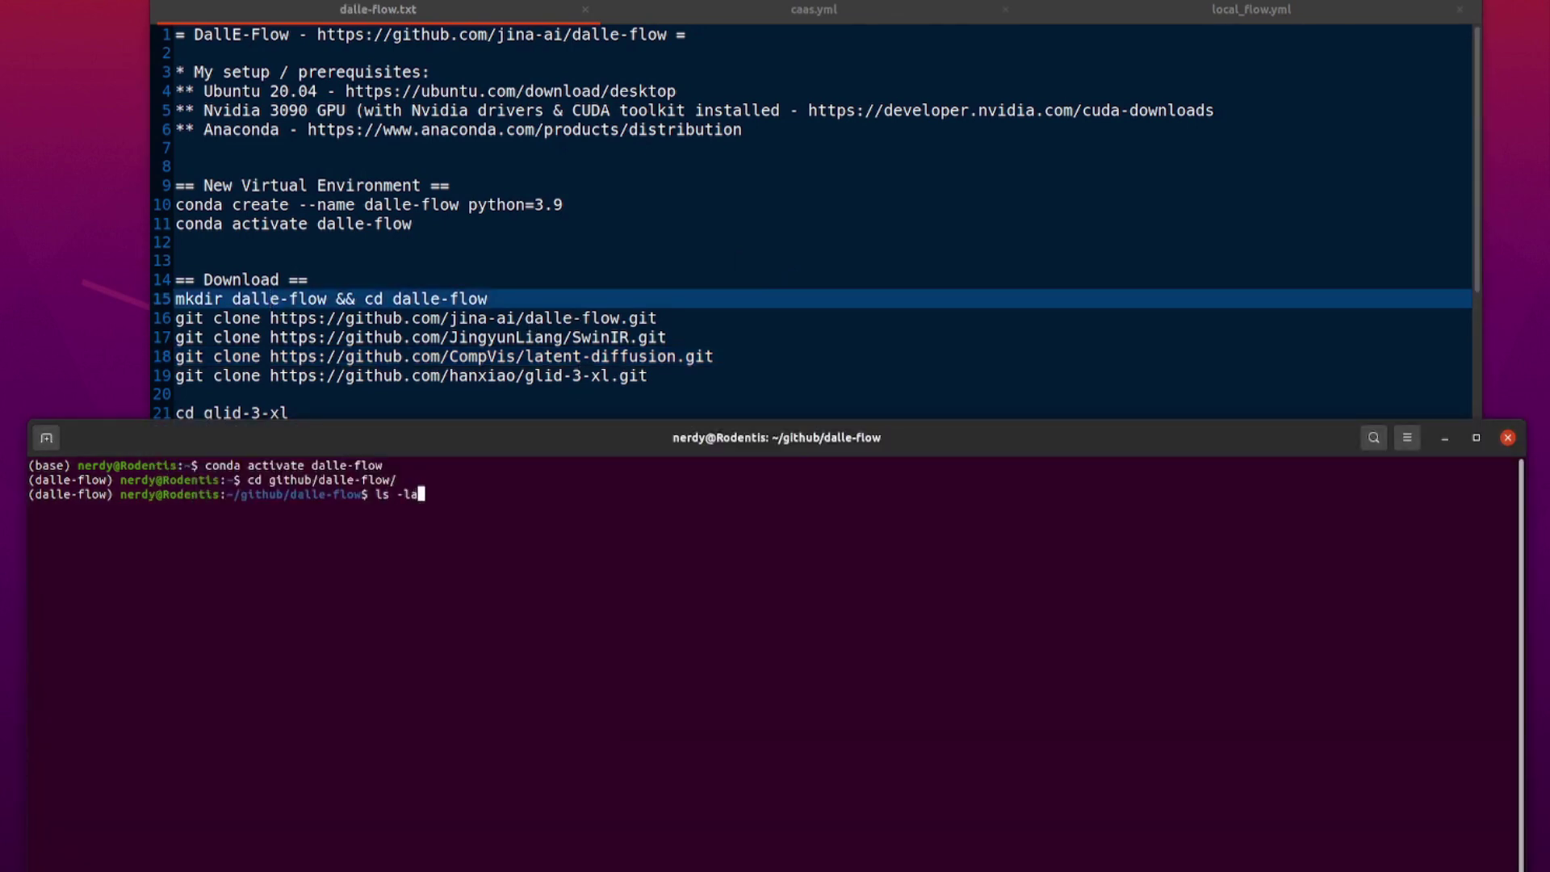
{"action": "key", "text": "Return"}
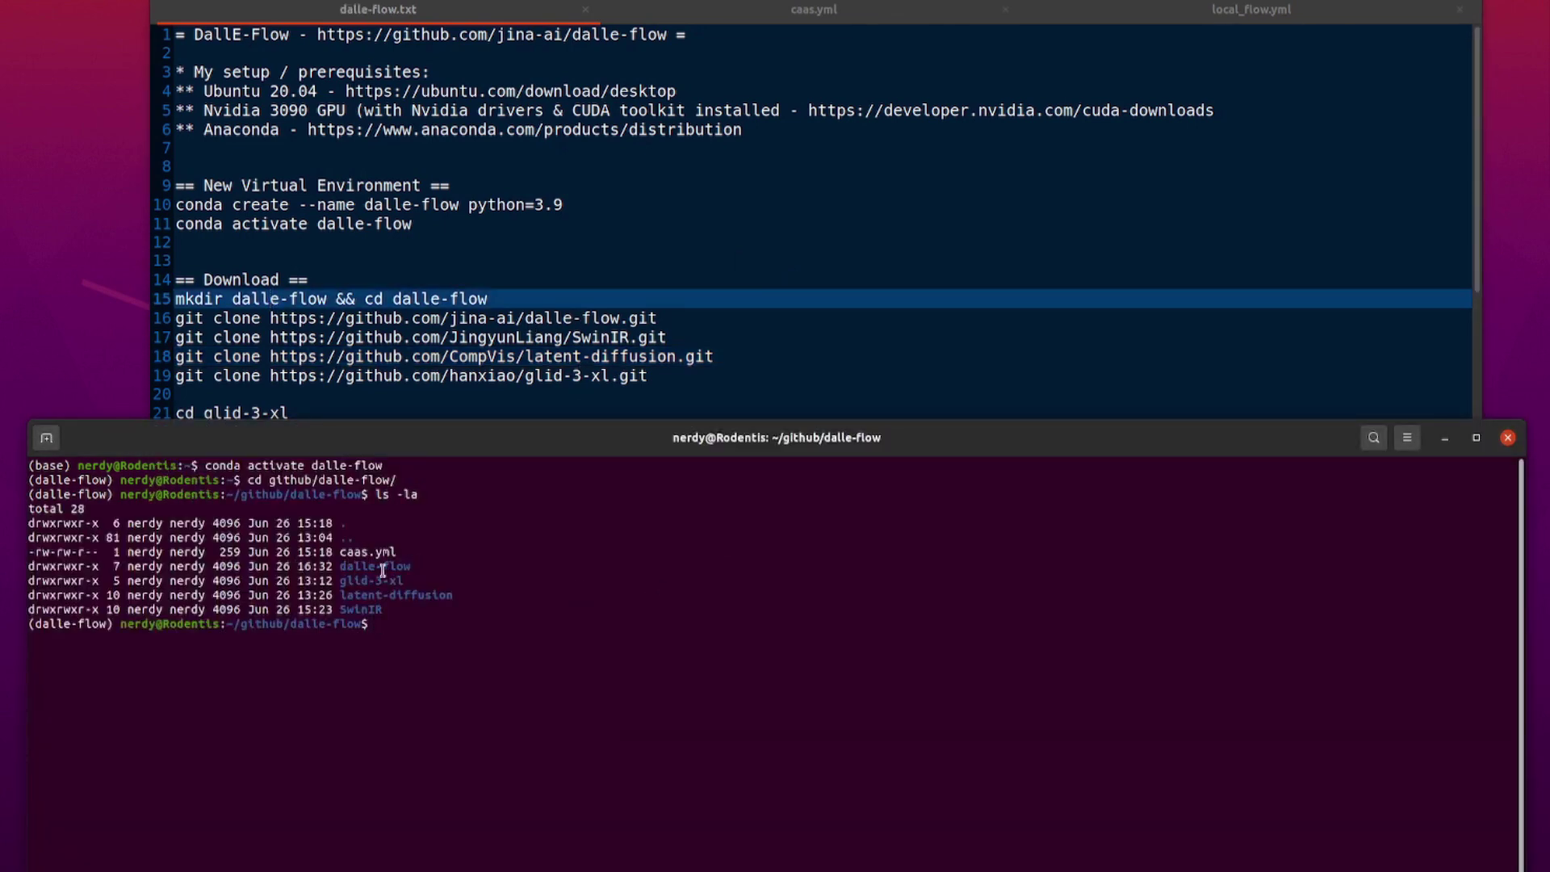
Check the model download and linking commands in the notes and return to the terminal.
{"action": "left_click", "coordinate": [884, 287]}
{"action": "scroll", "coordinate": [542, 317], "scroll_direction": "down", "scroll_amount": 1}
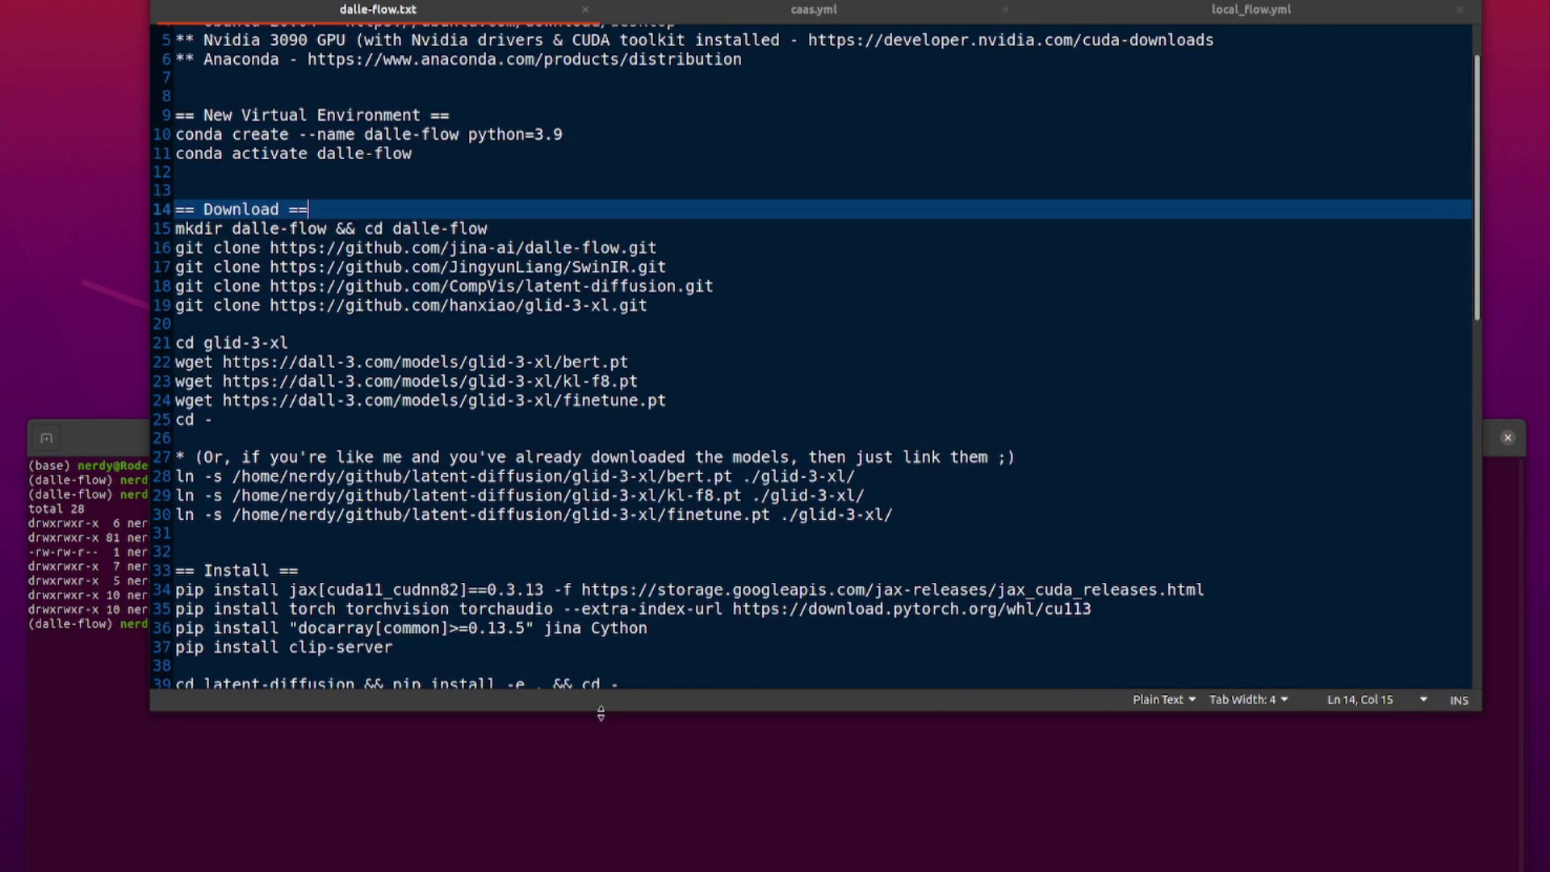
{"action": "left_click", "coordinate": [582, 804]}
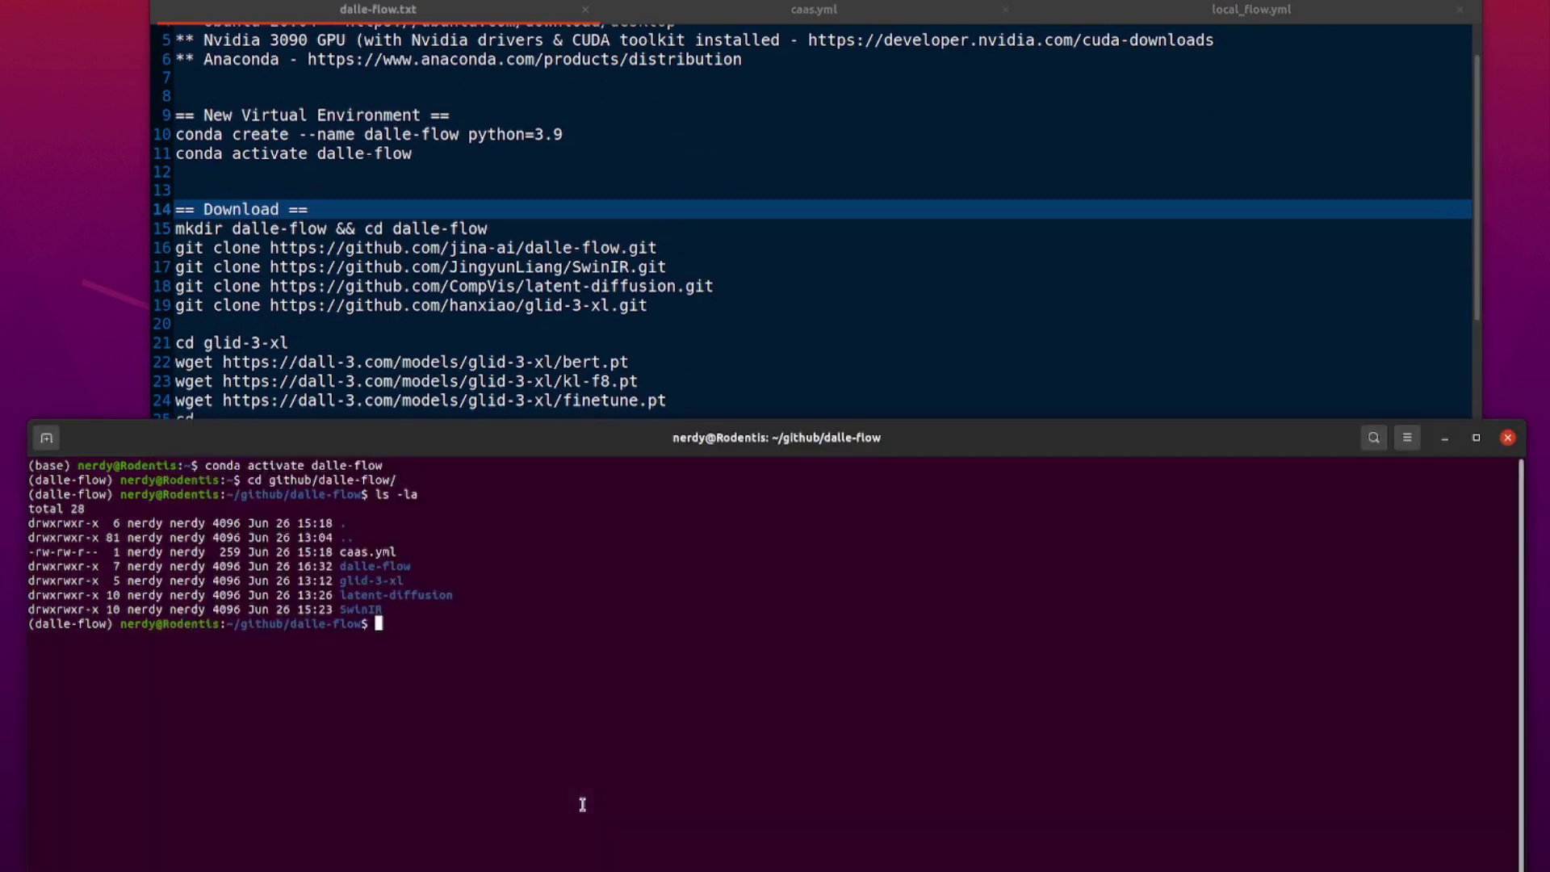
List the glid-3-xl directory with ls -la and compare its model symlinks with the ln -s commands in the notes.
{"action": "type", "text": "ls -la glid-3-xl/"}
{"action": "key", "text": "Return"}
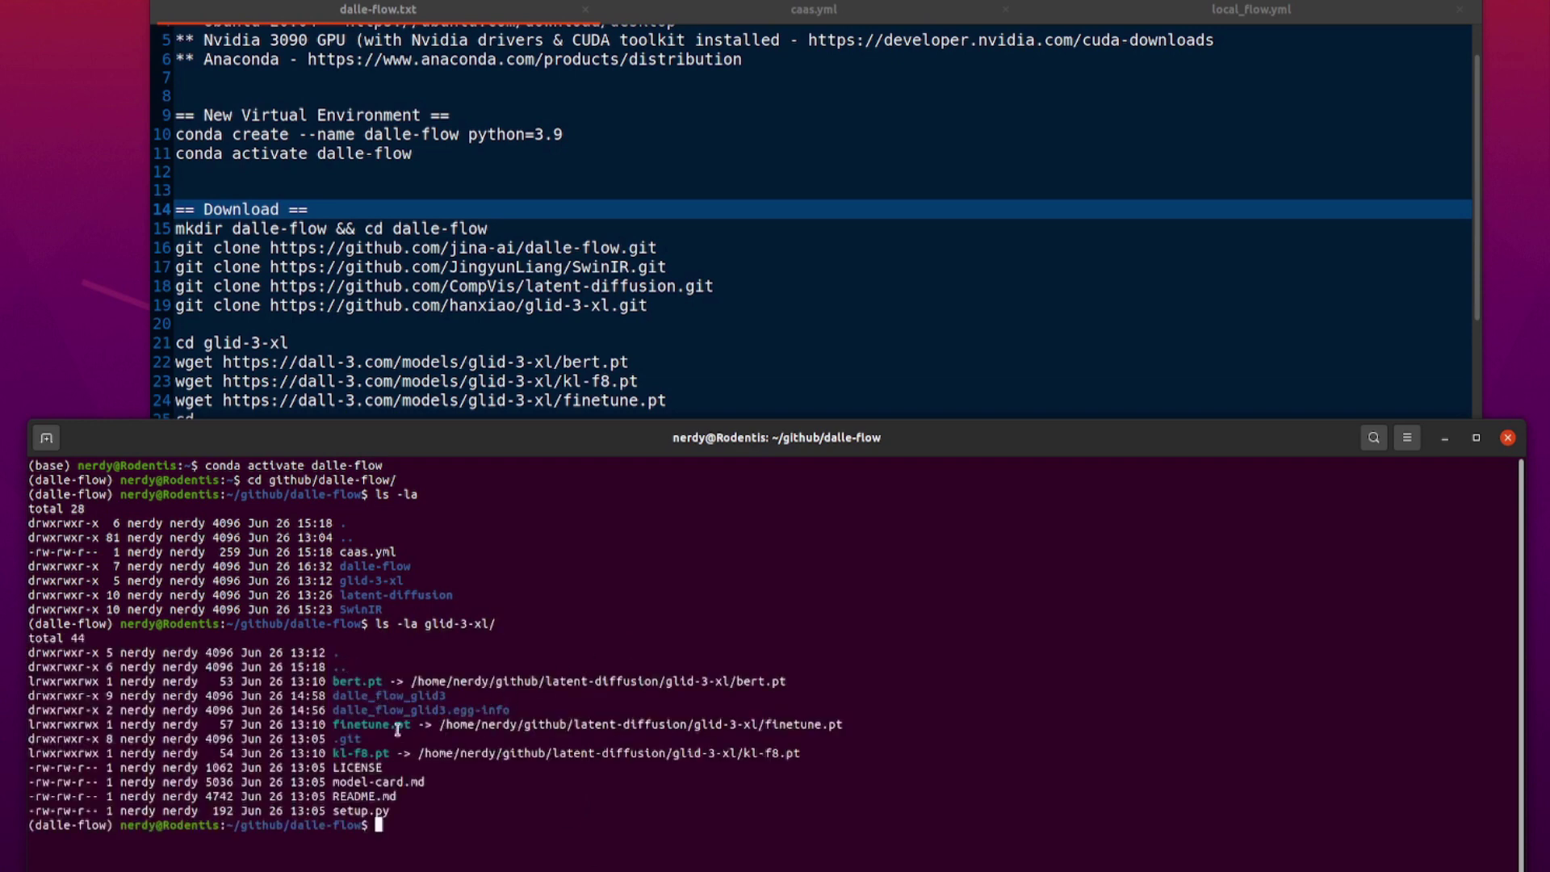
{"action": "left_click", "coordinate": [808, 316]}
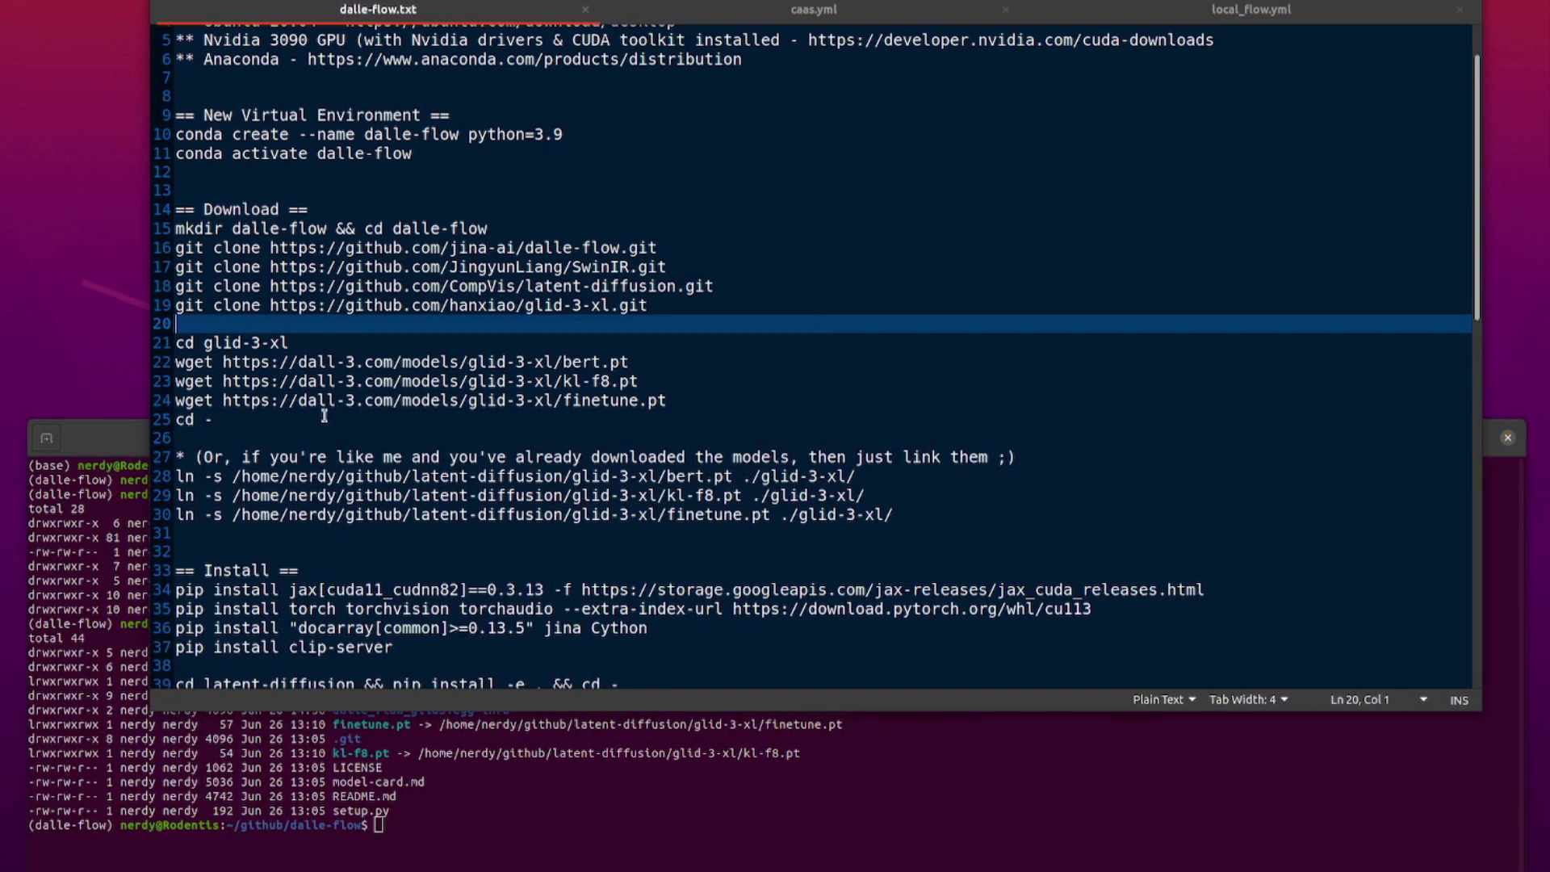
{"action": "left_click", "coordinate": [470, 476]}
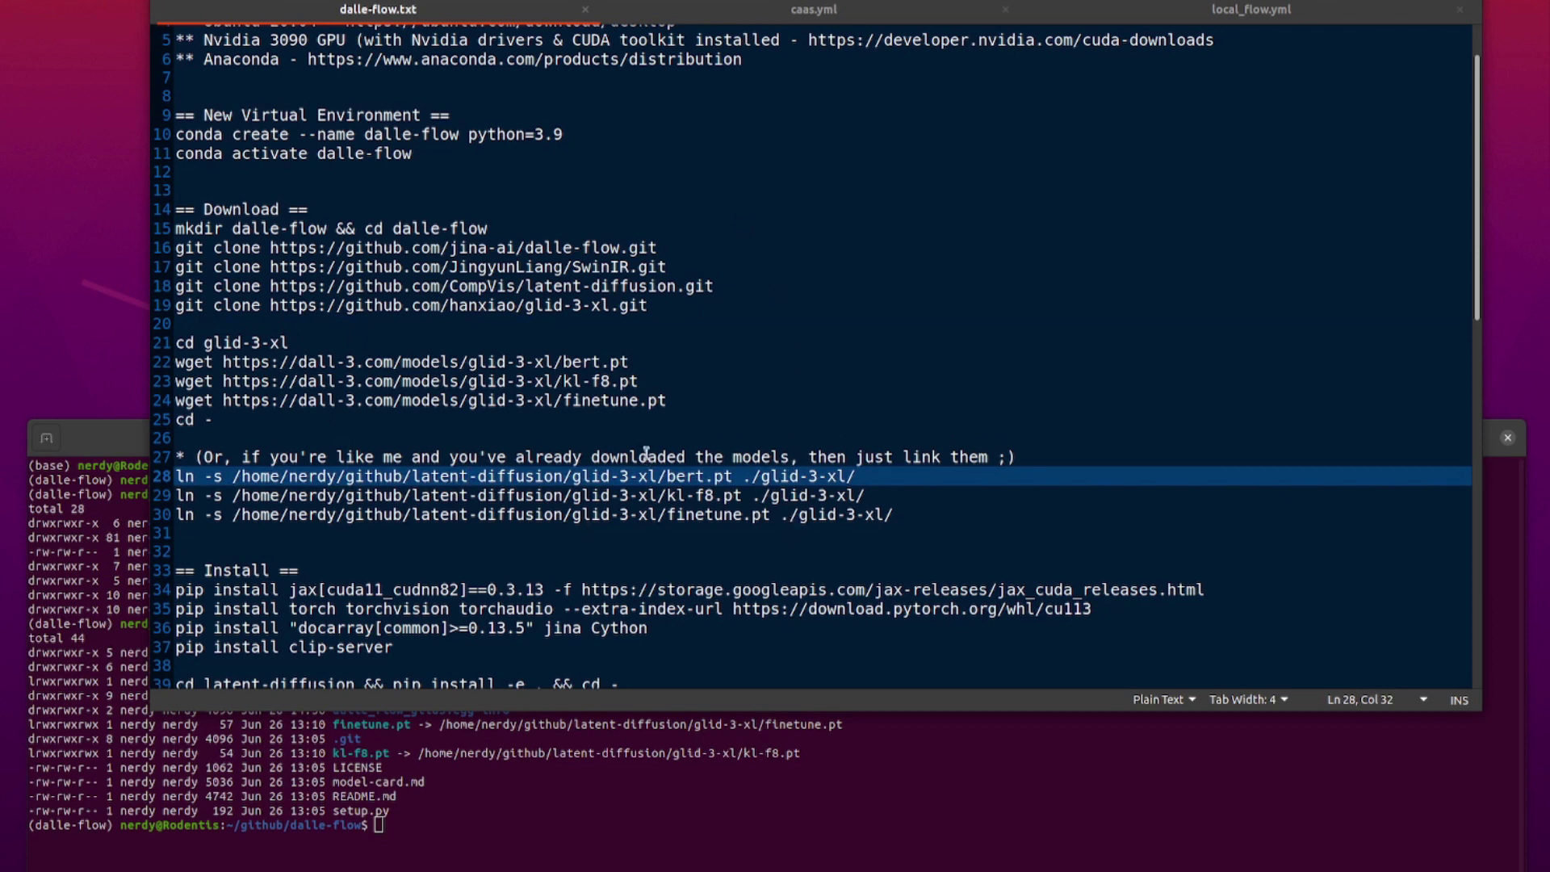
{"action": "left_click", "coordinate": [467, 741]}
{"action": "double_click", "coordinate": [540, 753]}
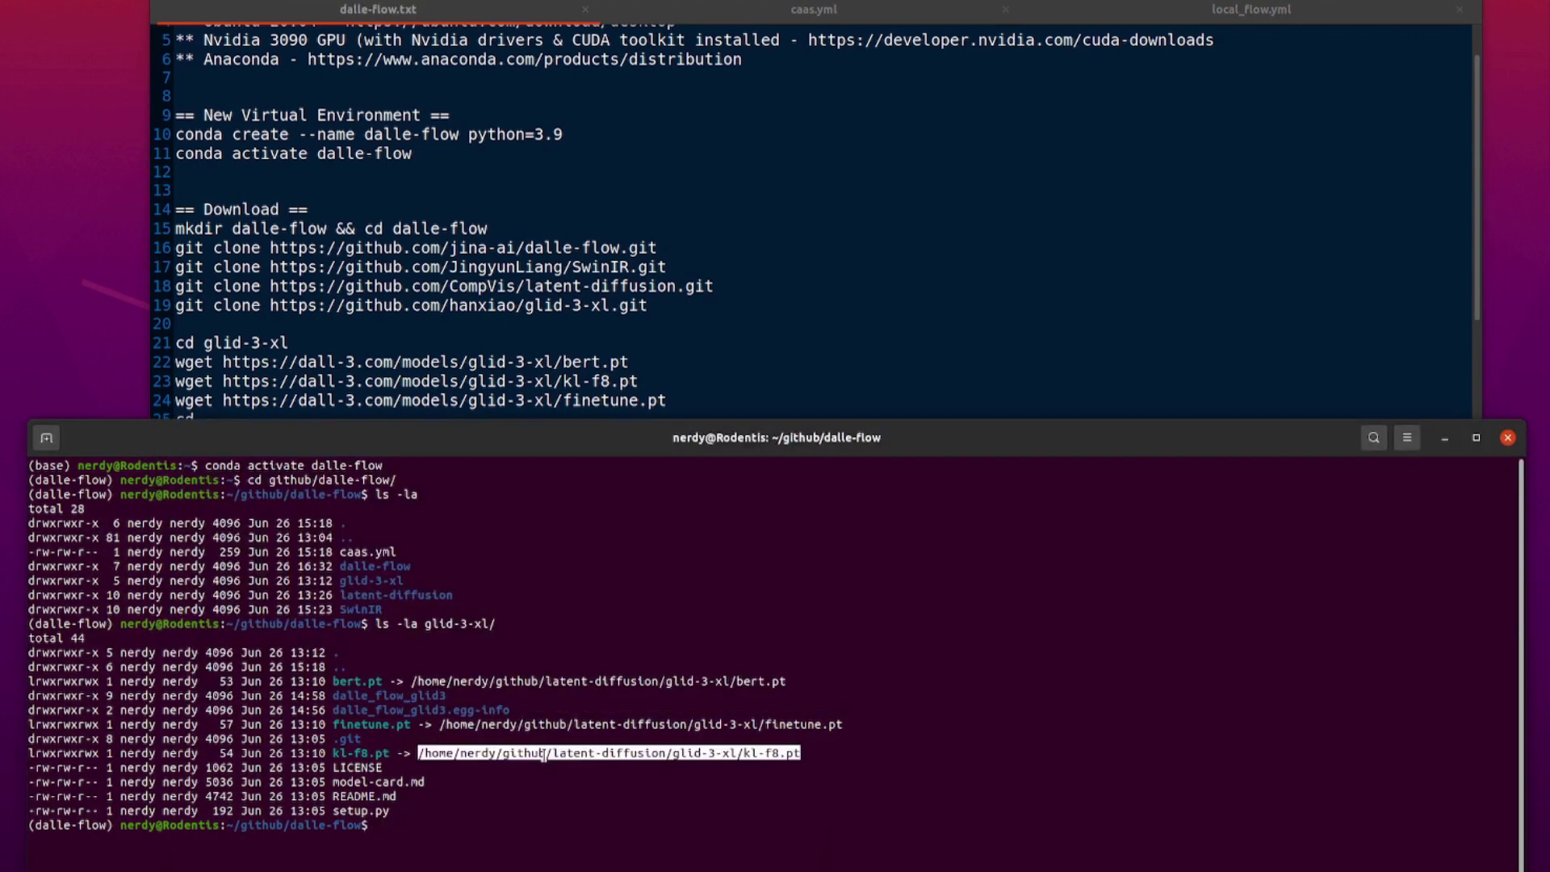
Compare the download section of the notes with the GitHub instructions for cloning repos, installing auxiliary repos and installing flow.
{"action": "left_click", "coordinate": [713, 285]}
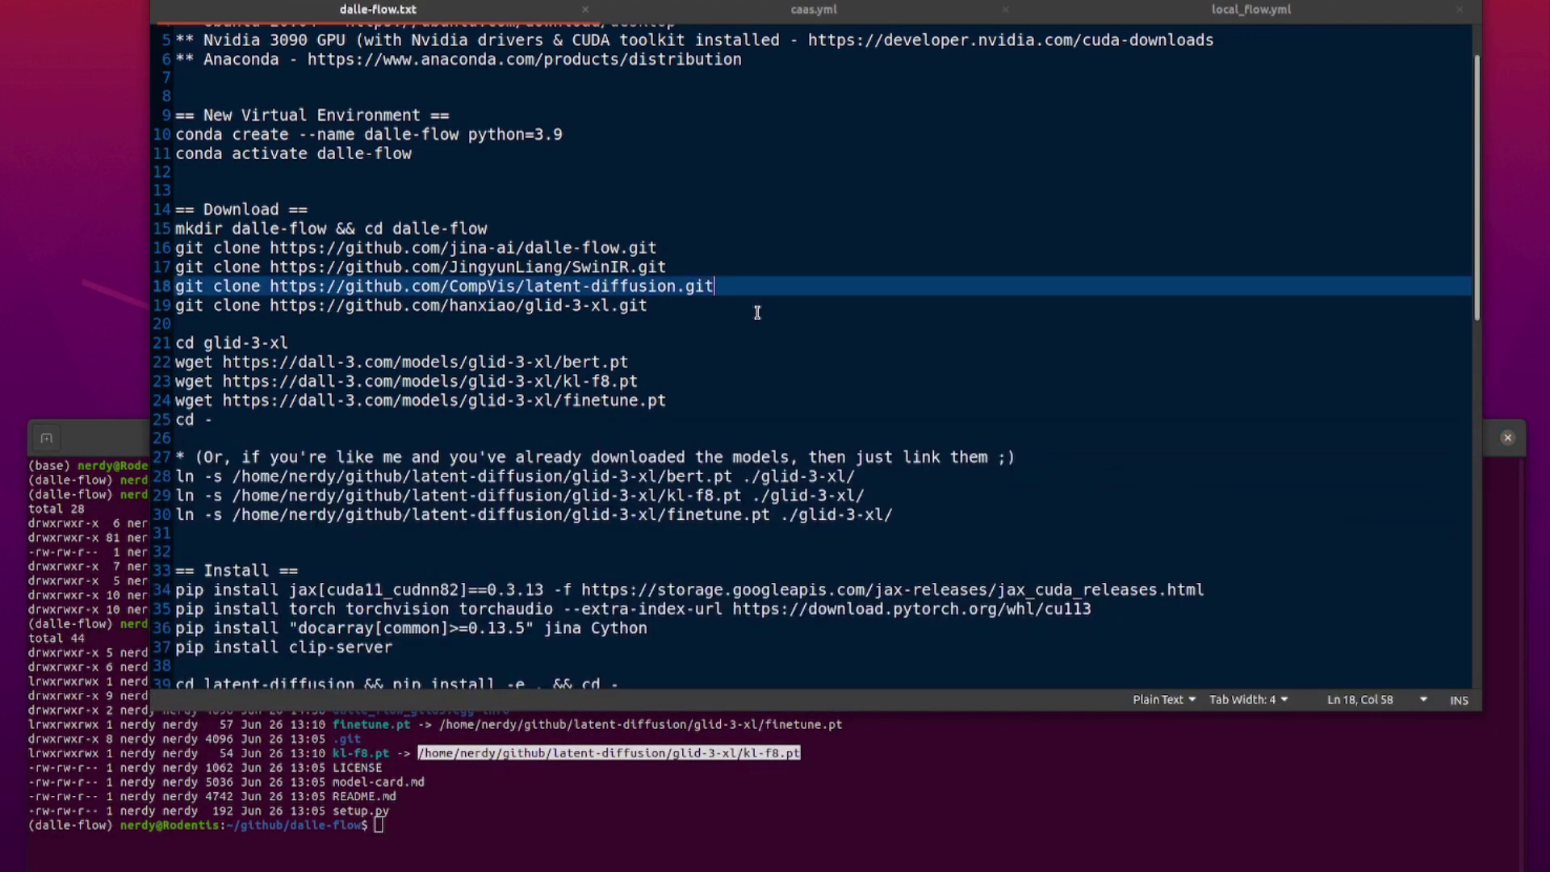
{"action": "scroll", "coordinate": [757, 311], "scroll_direction": "down", "scroll_amount": 2}
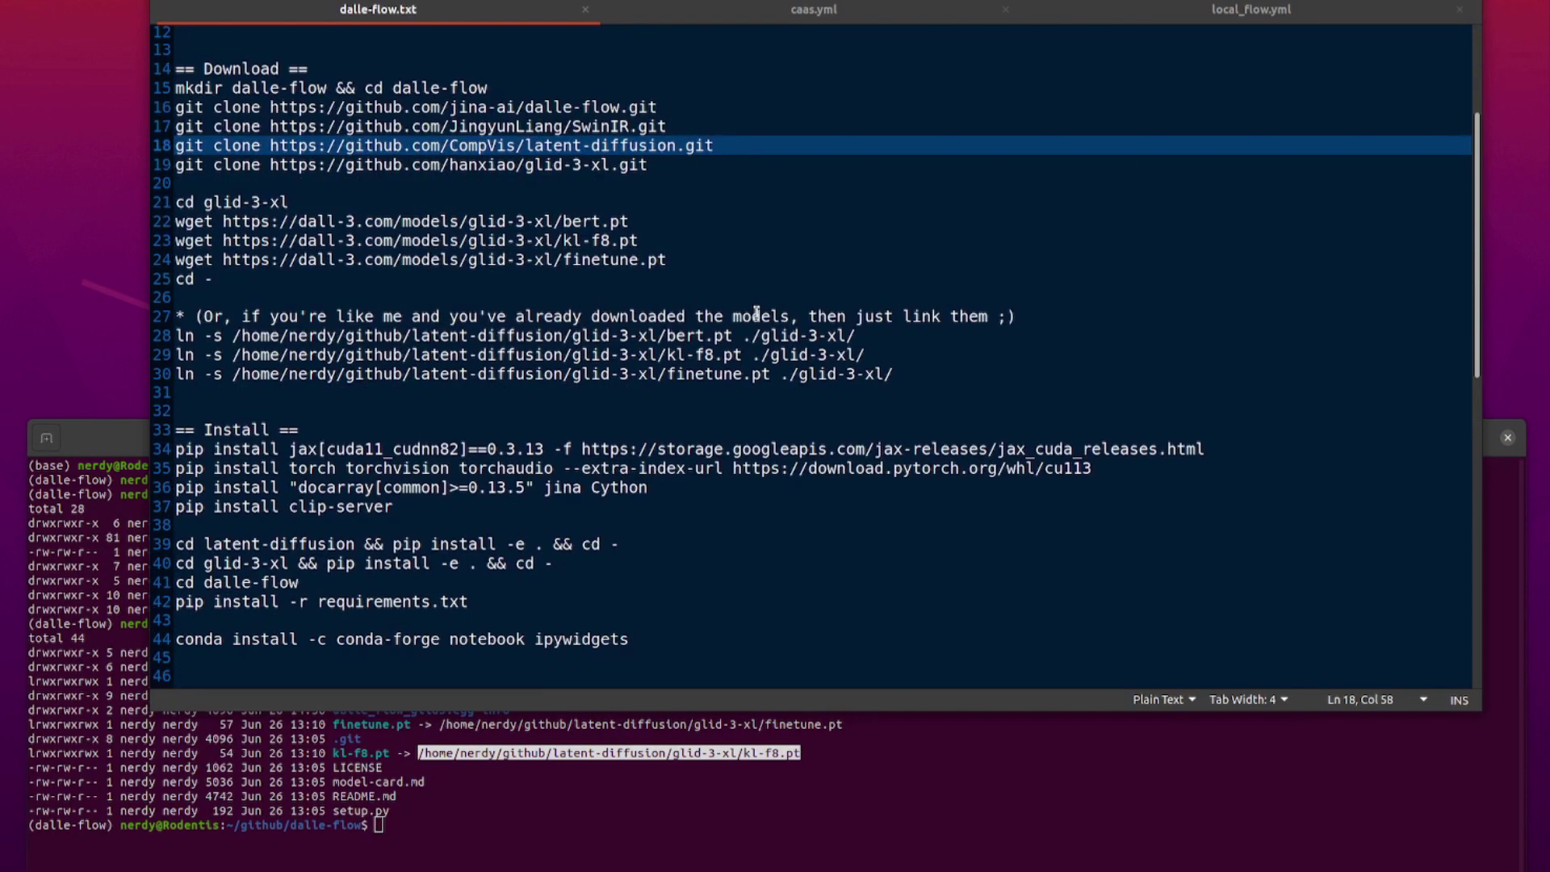
{"action": "scroll", "coordinate": [757, 311], "scroll_direction": "down", "scroll_amount": 1}
{"action": "key", "text": "alt+Tab"}
{"action": "scroll", "coordinate": [677, 125], "scroll_direction": "down", "scroll_amount": 5}
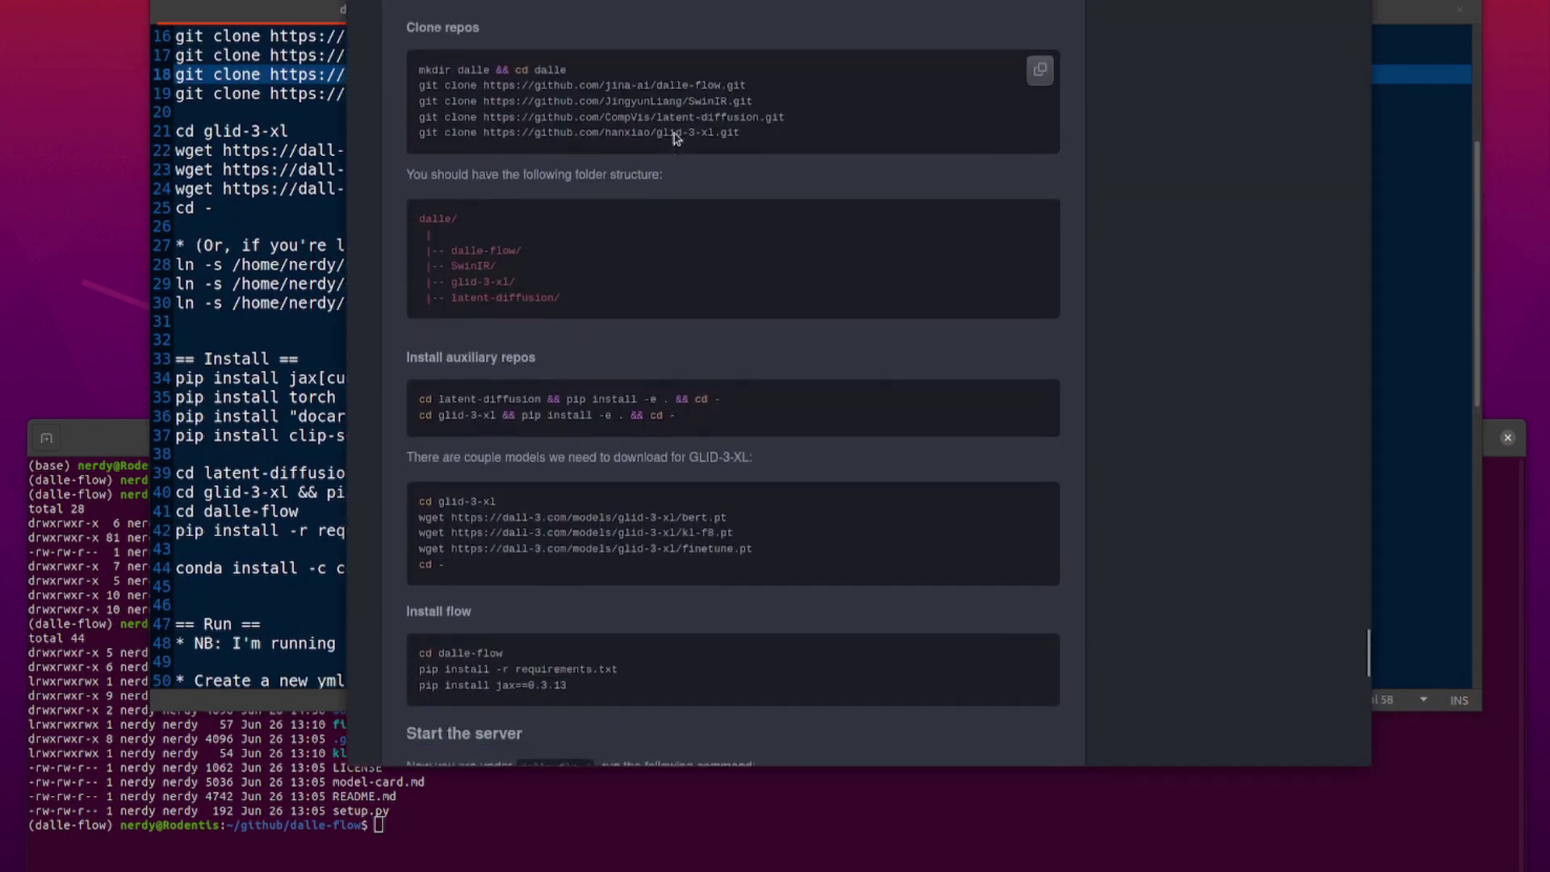
{"action": "scroll", "coordinate": [669, 159], "scroll_direction": "down", "scroll_amount": 1}
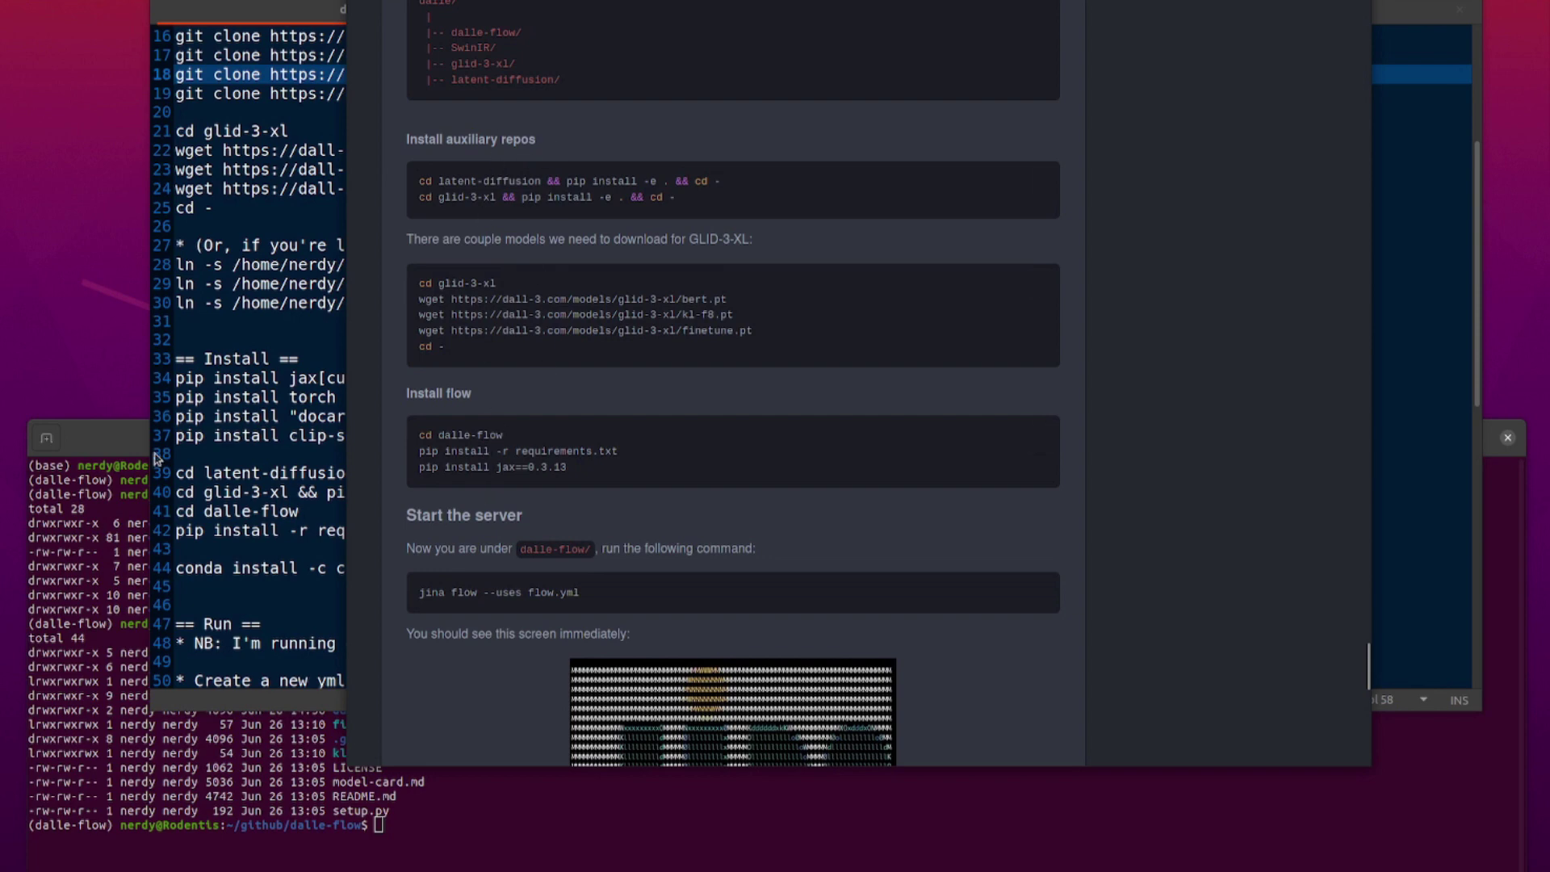
Review the pip install commands for jax, torch, docarray and clip-server in the notes against the GitHub instructions.
{"action": "left_click", "coordinate": [256, 456]}
{"action": "left_click", "coordinate": [505, 378]}
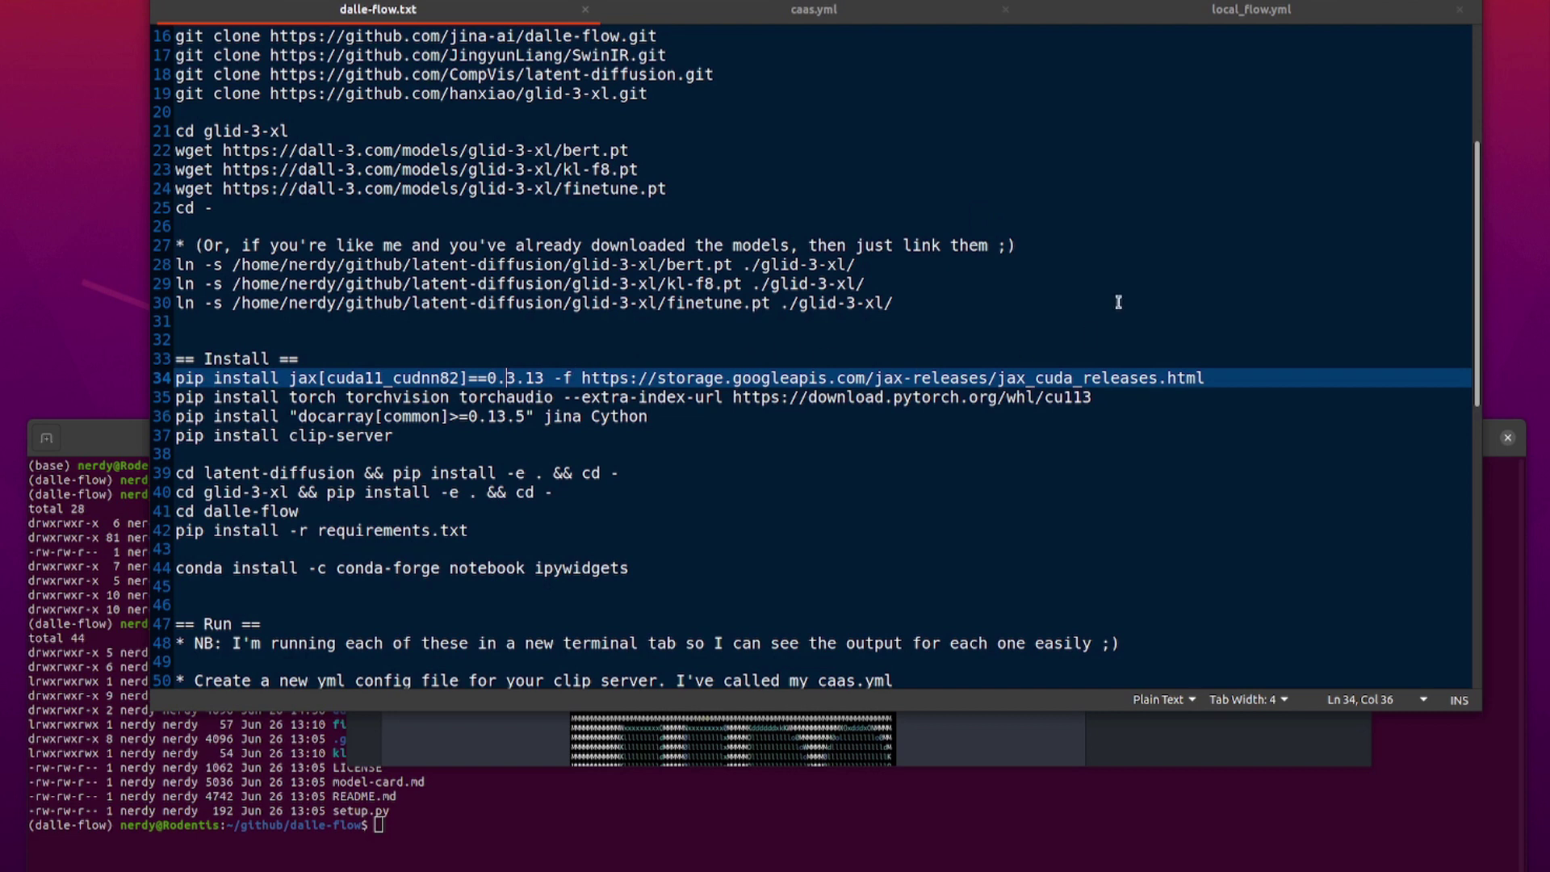
{"action": "double_click", "coordinate": [539, 395]}
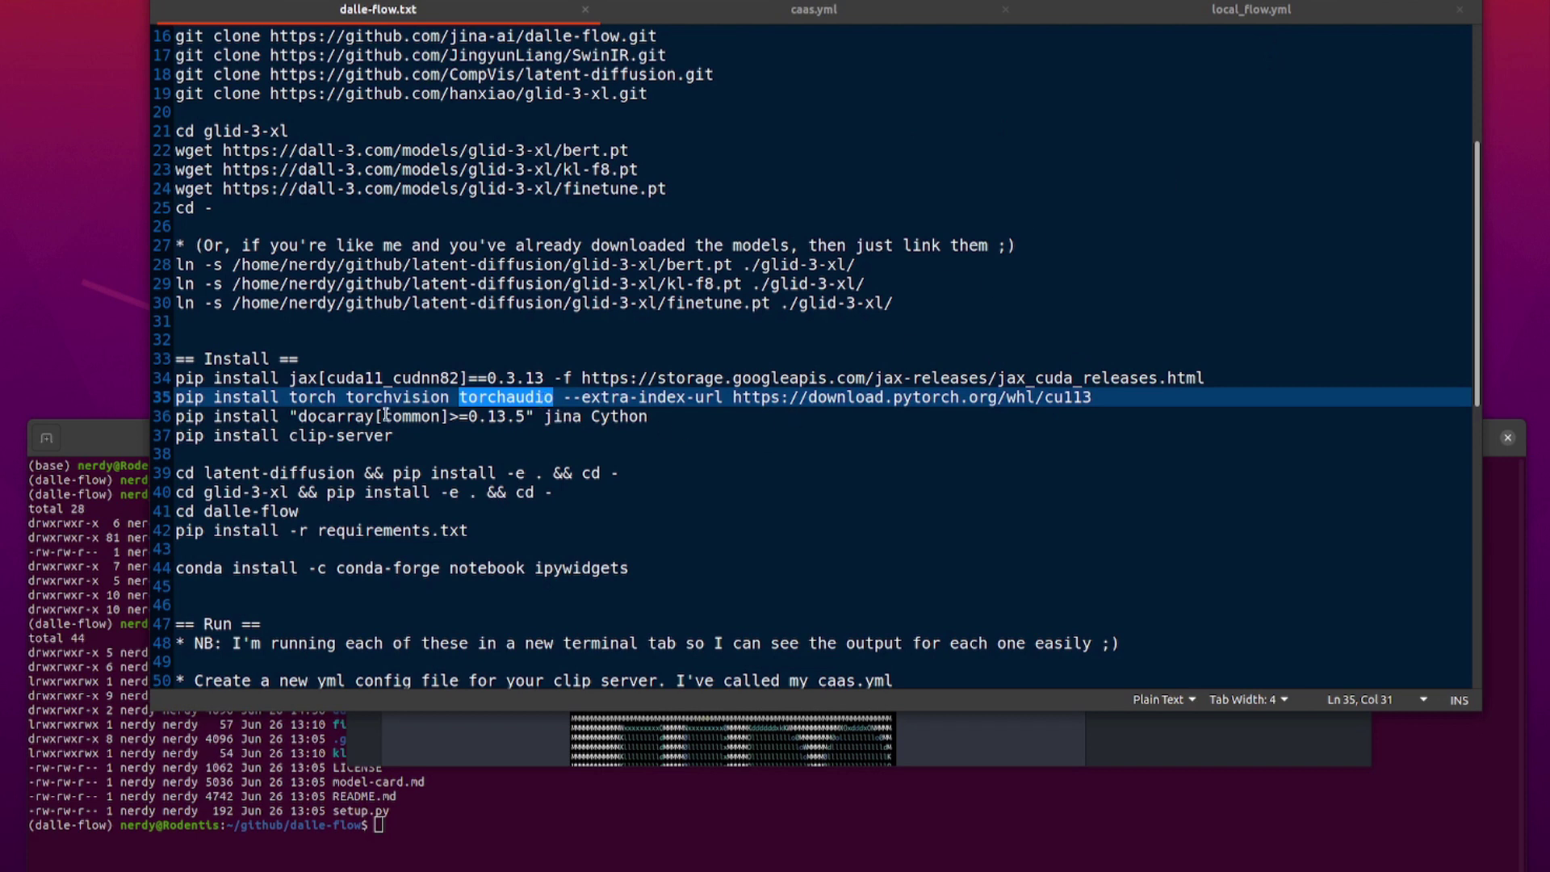
{"action": "double_click", "coordinate": [359, 436]}
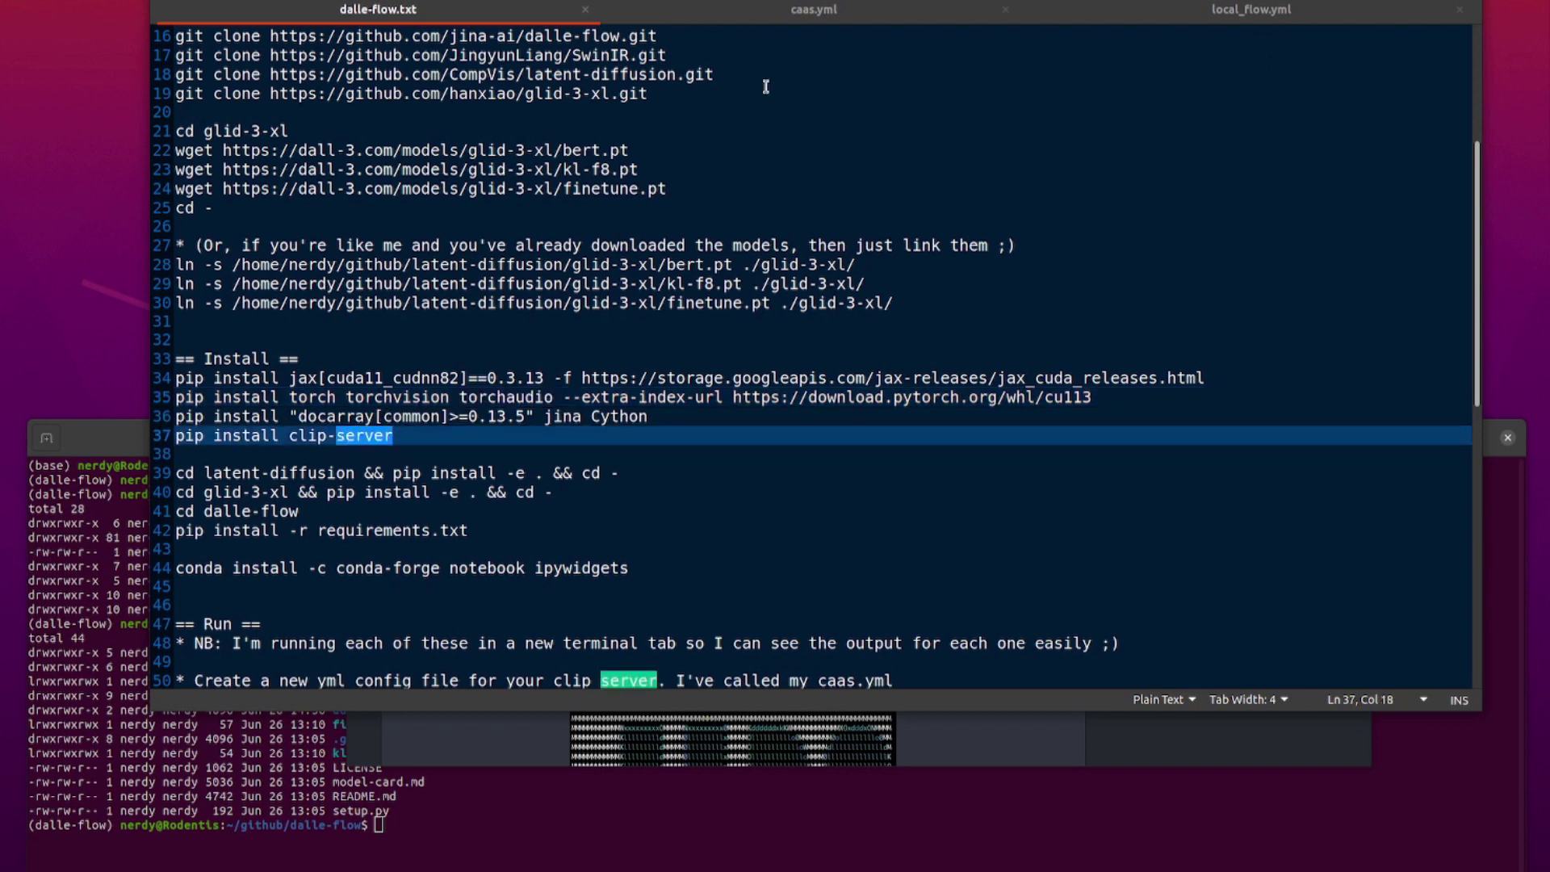
{"action": "left_click", "coordinate": [537, 757]}
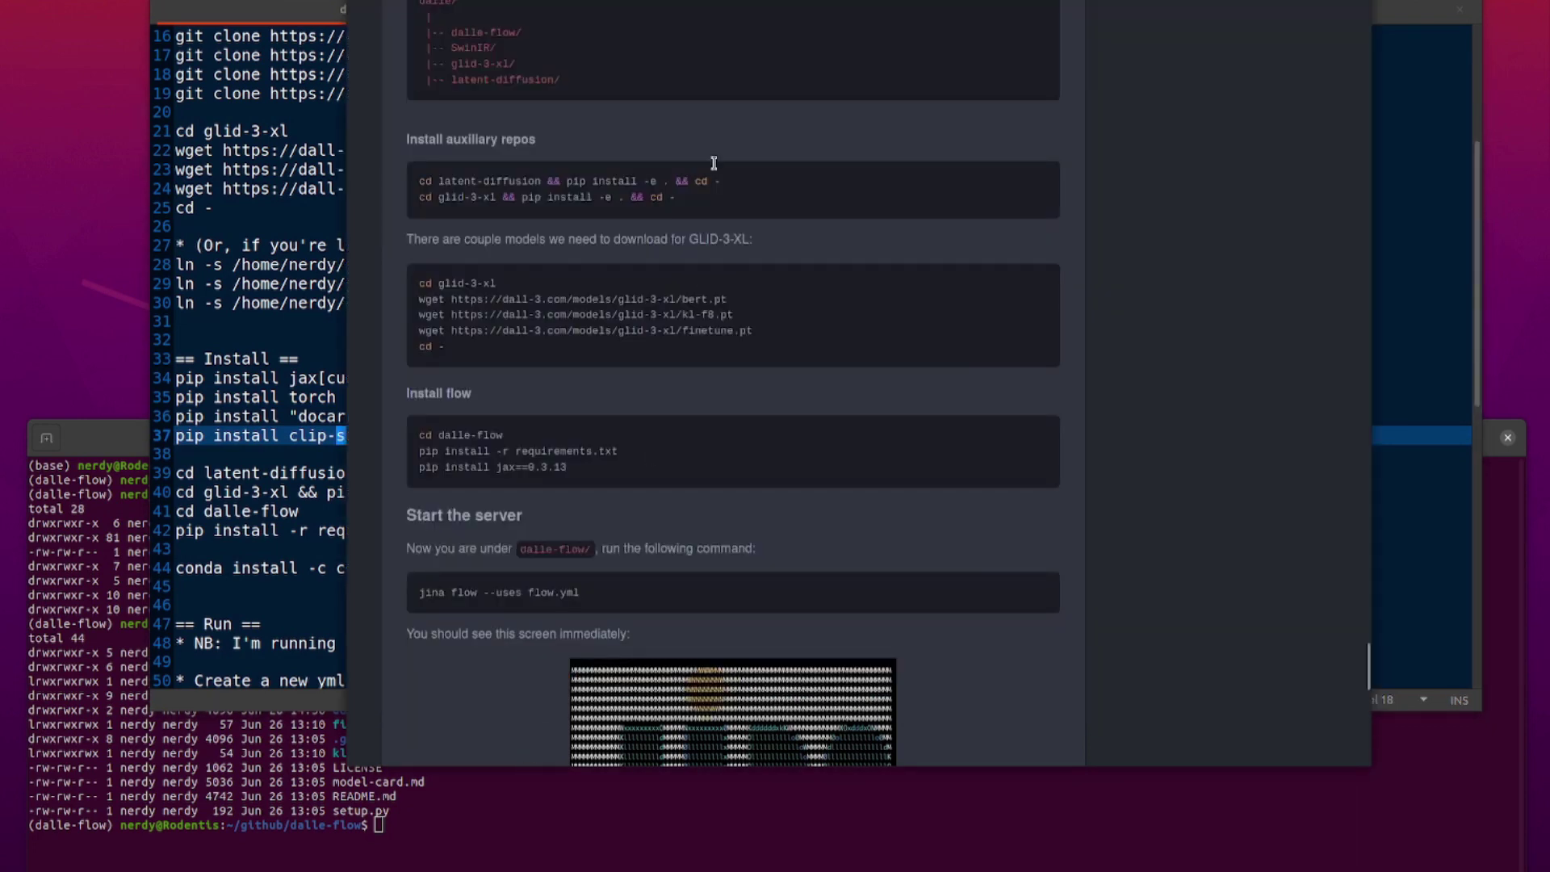
{"action": "left_click", "coordinate": [293, 393]}
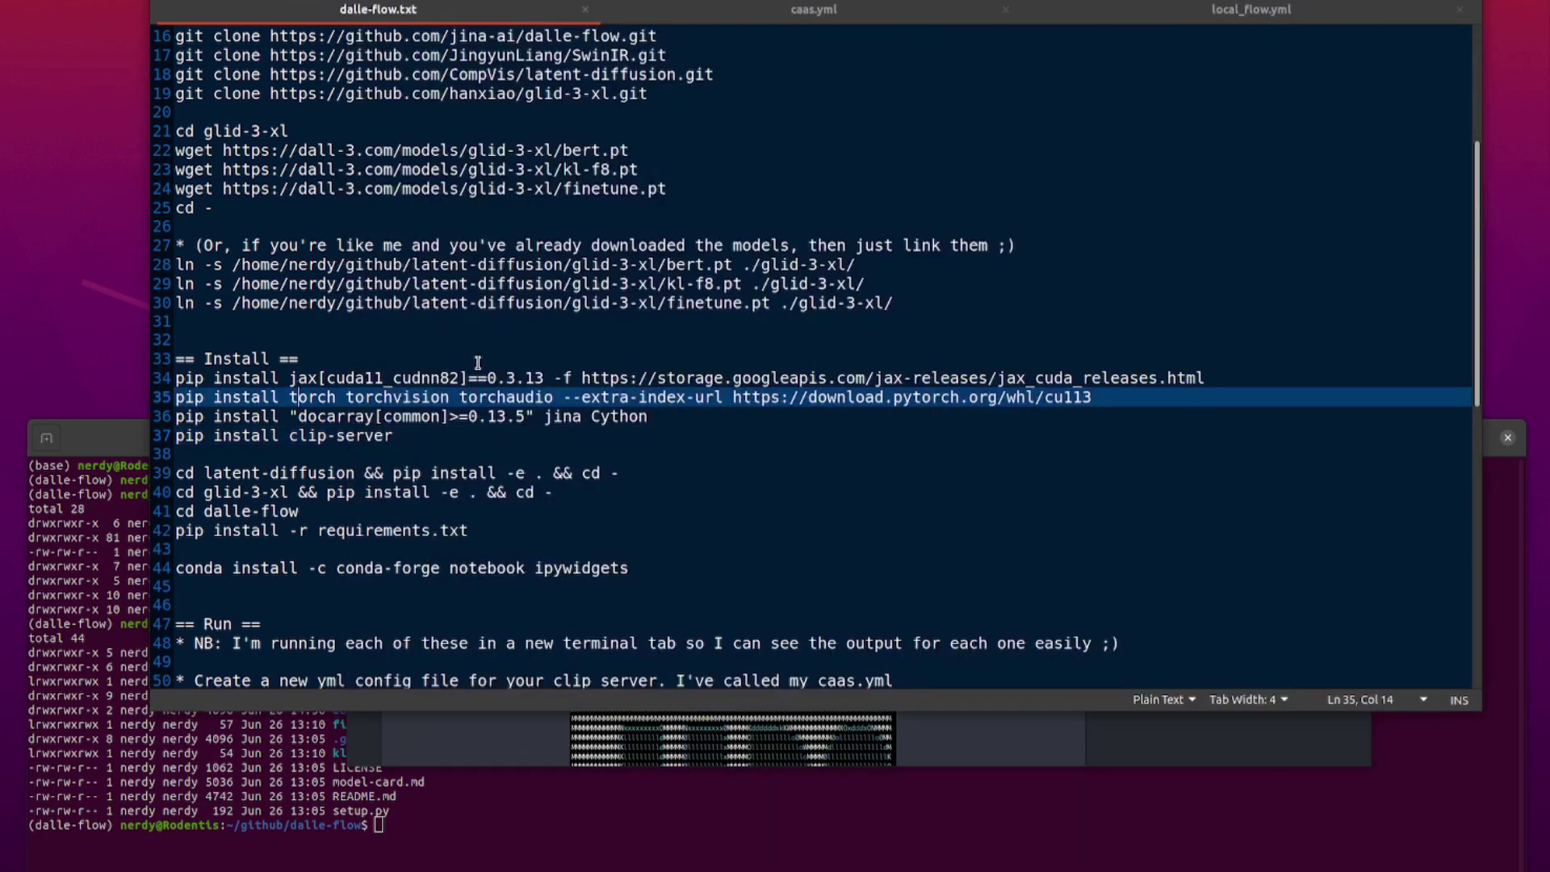
Check the latent-diffusion, glid-3-xl and requirements.txt install commands in the notes against the GitHub page.
{"action": "scroll", "coordinate": [494, 381], "scroll_direction": "down", "scroll_amount": 3}
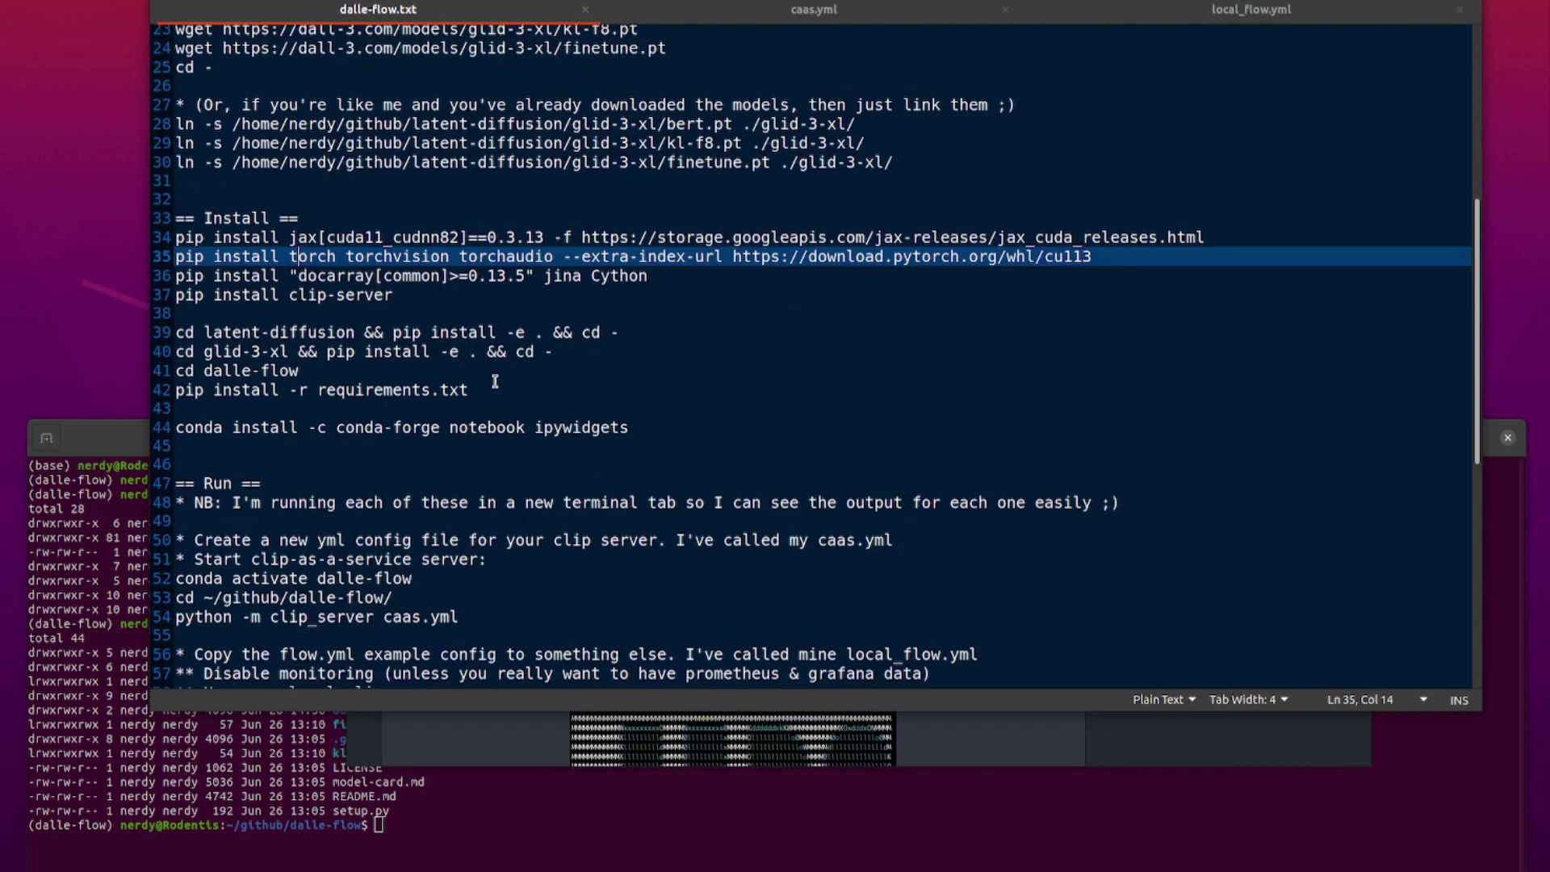
{"action": "left_click", "coordinate": [393, 313]}
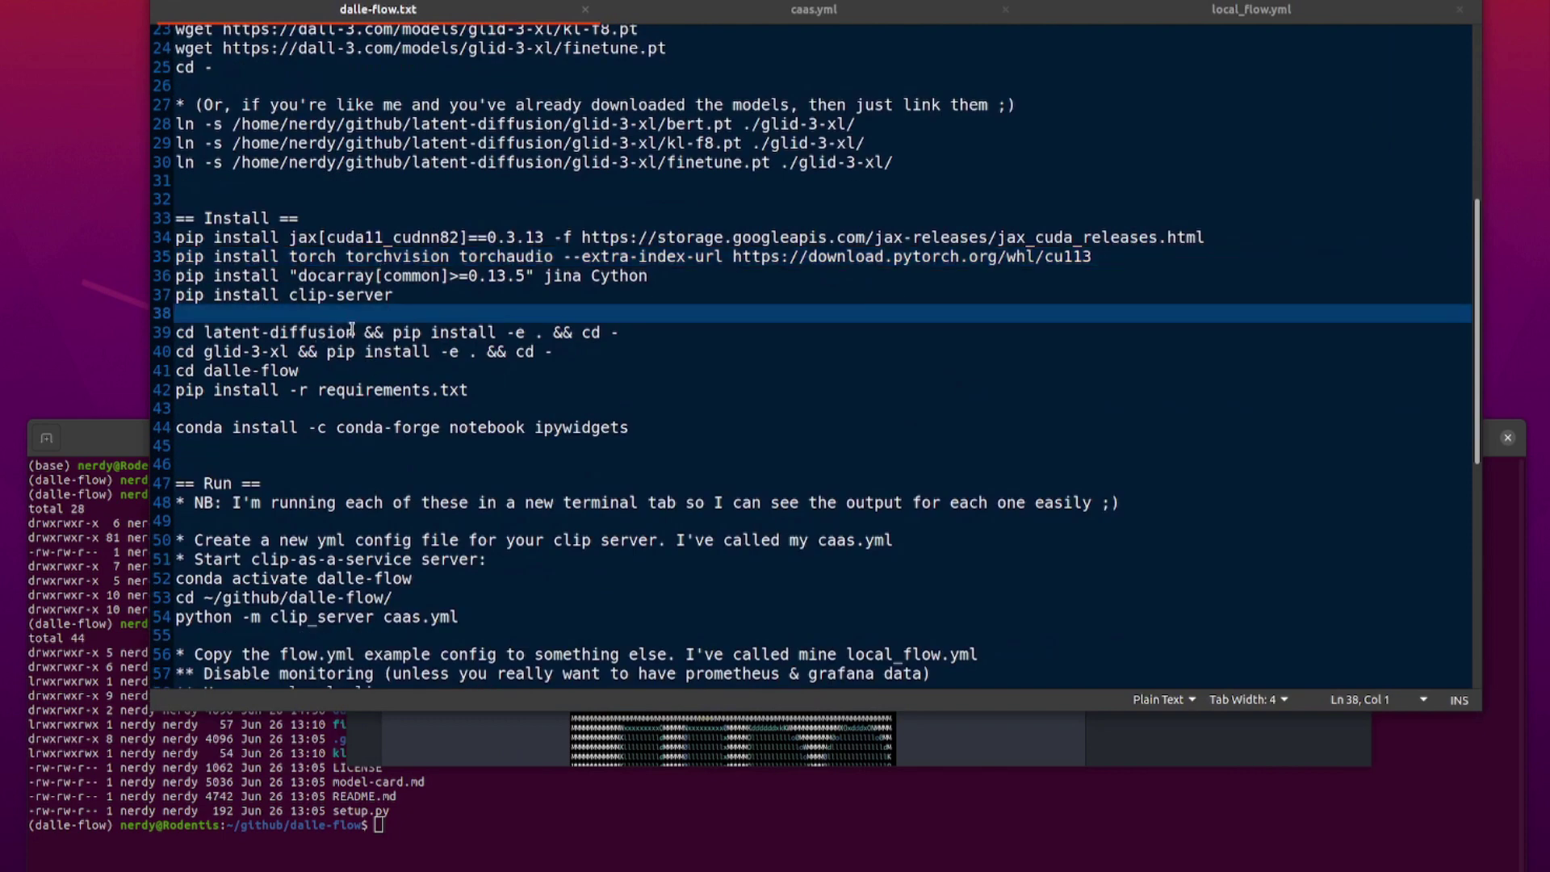
{"action": "left_click", "coordinate": [499, 751]}
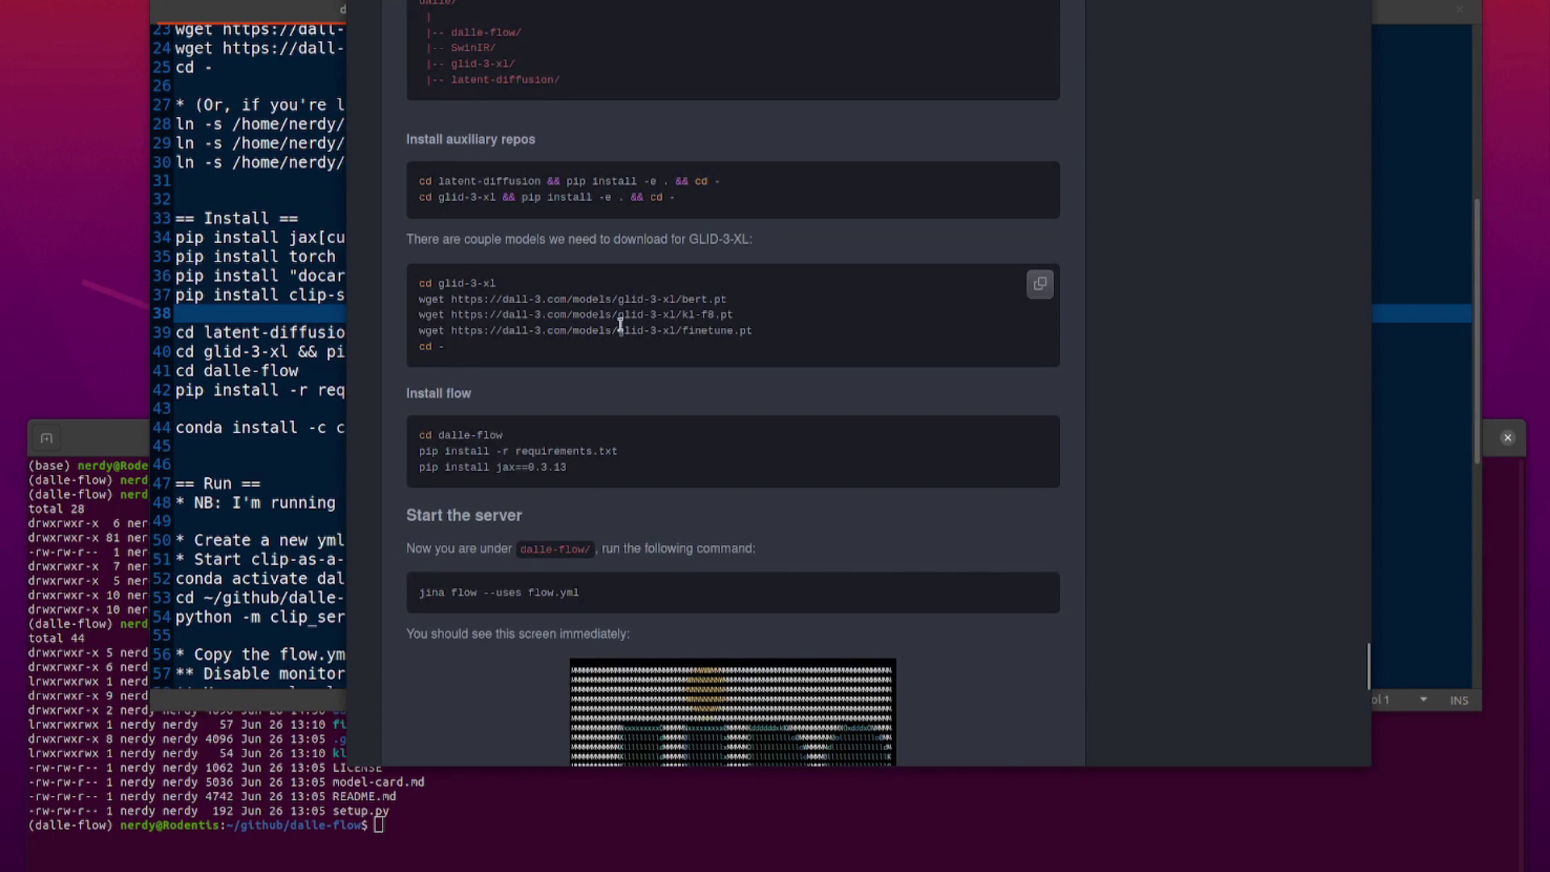
{"action": "left_click", "coordinate": [269, 446]}
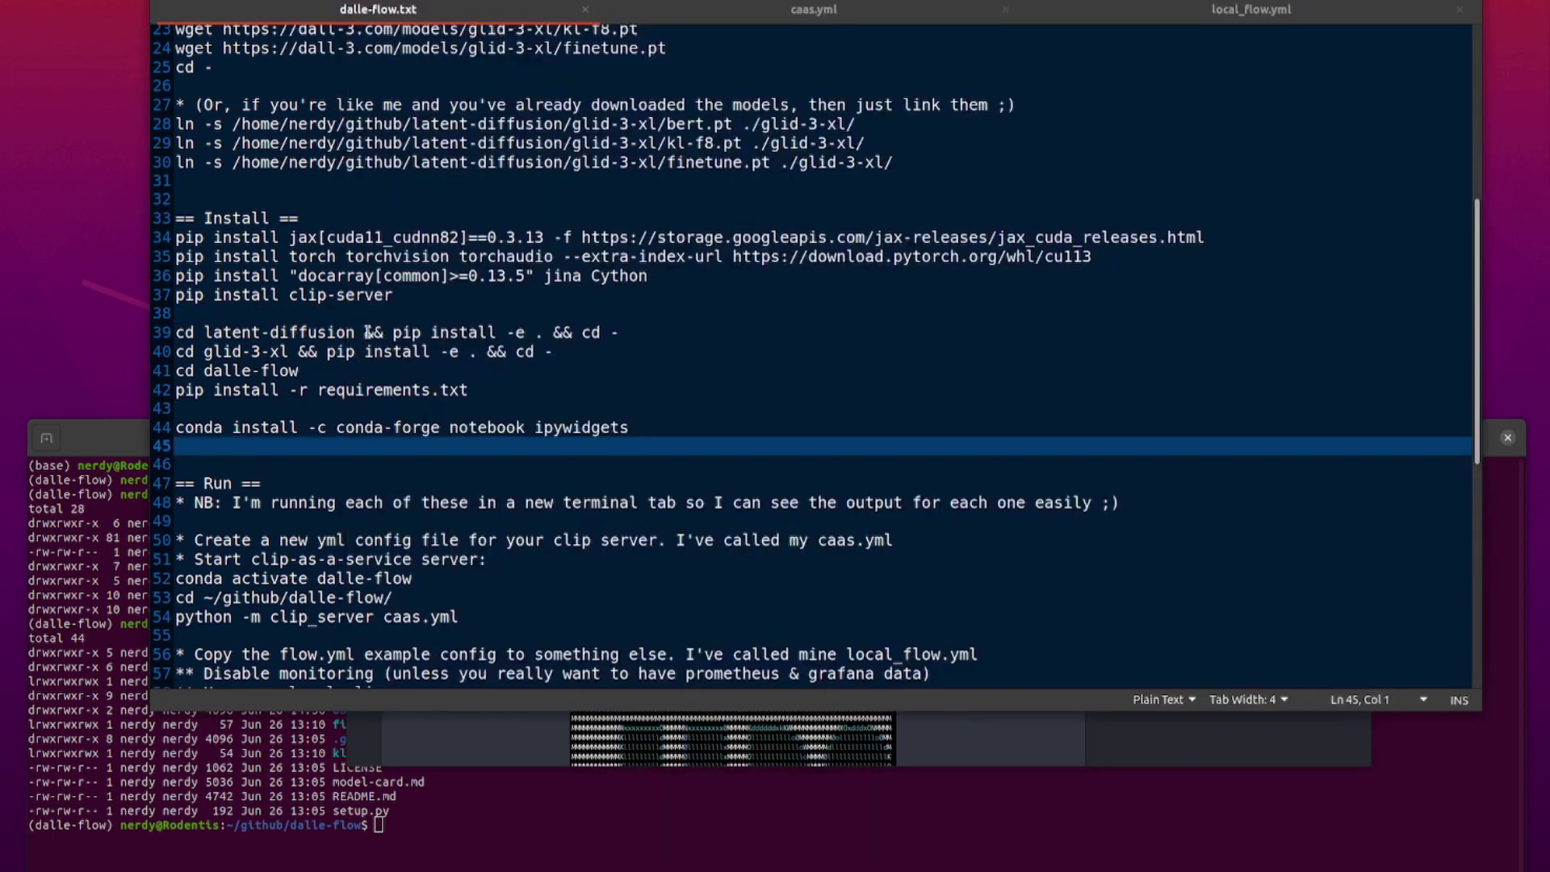
{"action": "scroll", "coordinate": [417, 325], "scroll_direction": "up", "scroll_amount": 3}
{"action": "scroll", "coordinate": [455, 434], "scroll_direction": "down", "scroll_amount": 2}
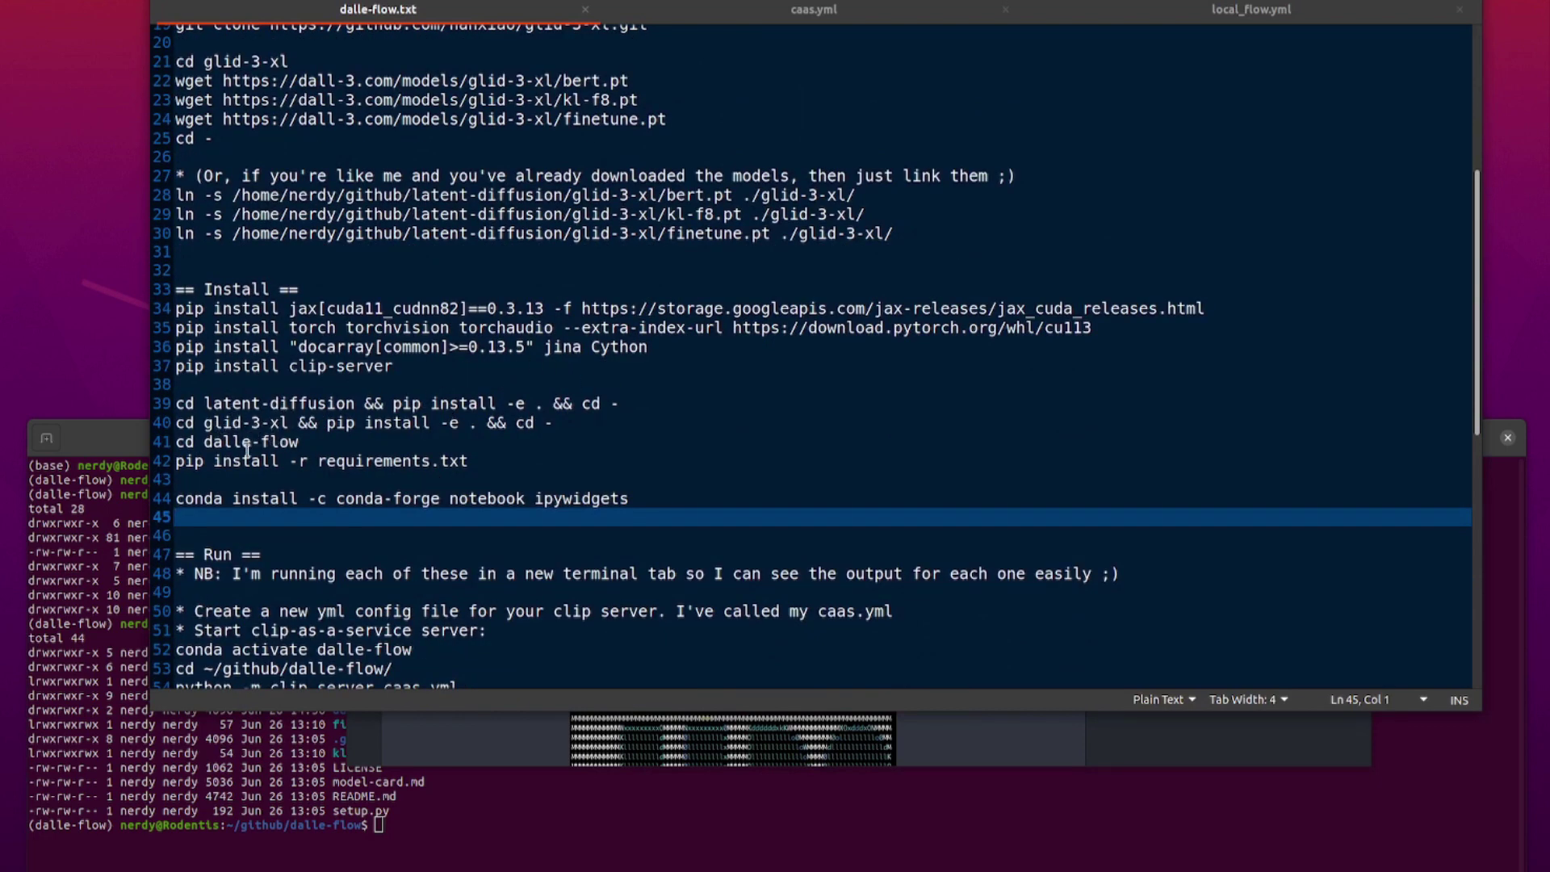
{"action": "scroll", "coordinate": [314, 418], "scroll_direction": "down", "scroll_amount": 2}
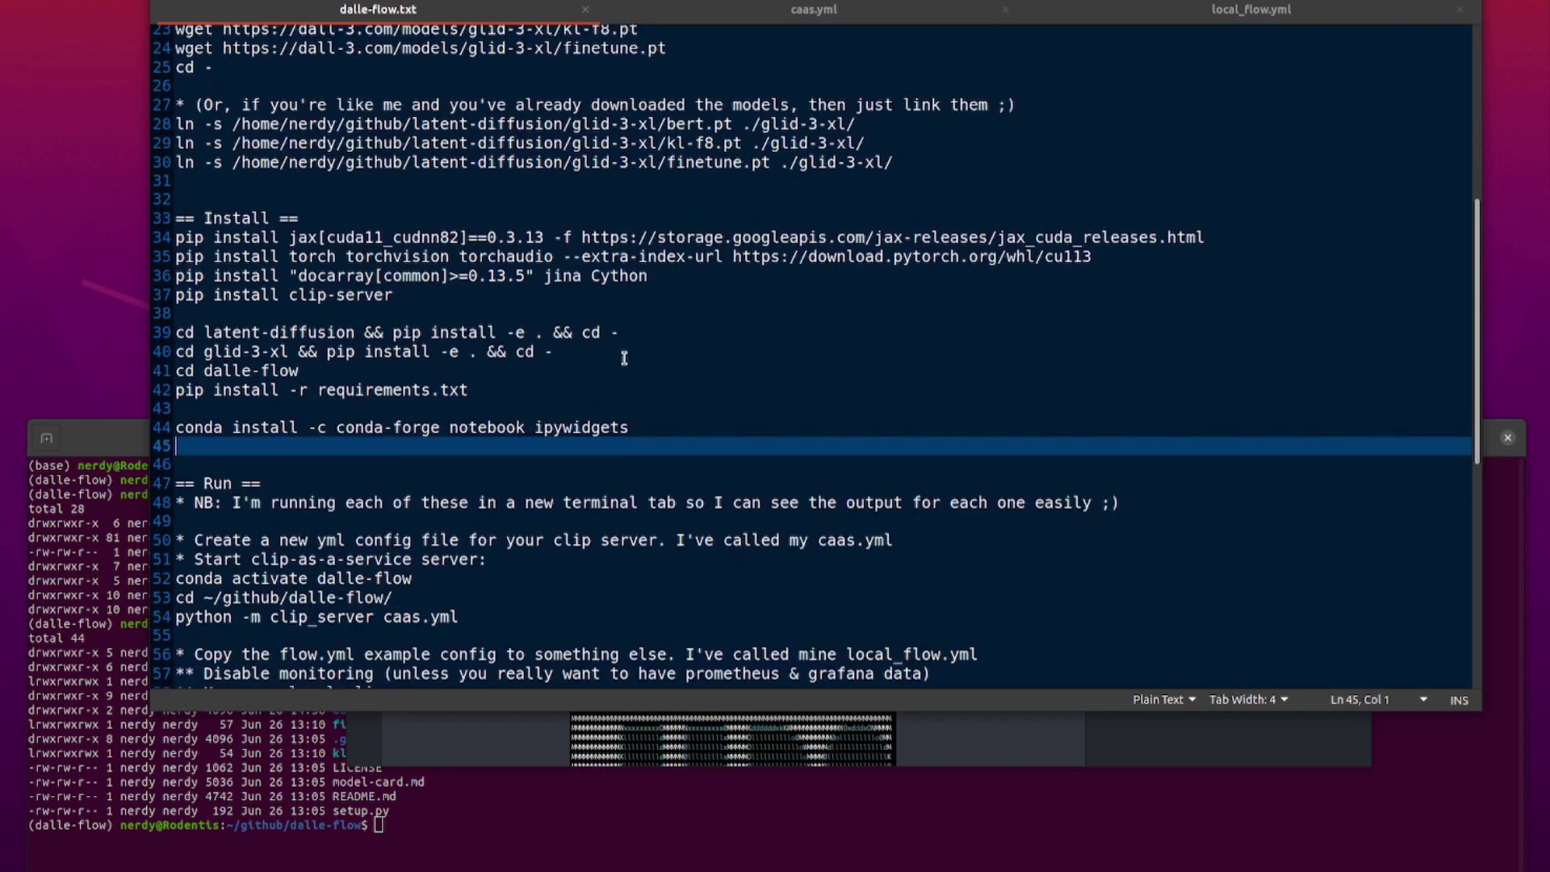
Examine the conda-forge install command for notebook and ipywidgets in the notes.
{"action": "left_click", "coordinate": [625, 358]}
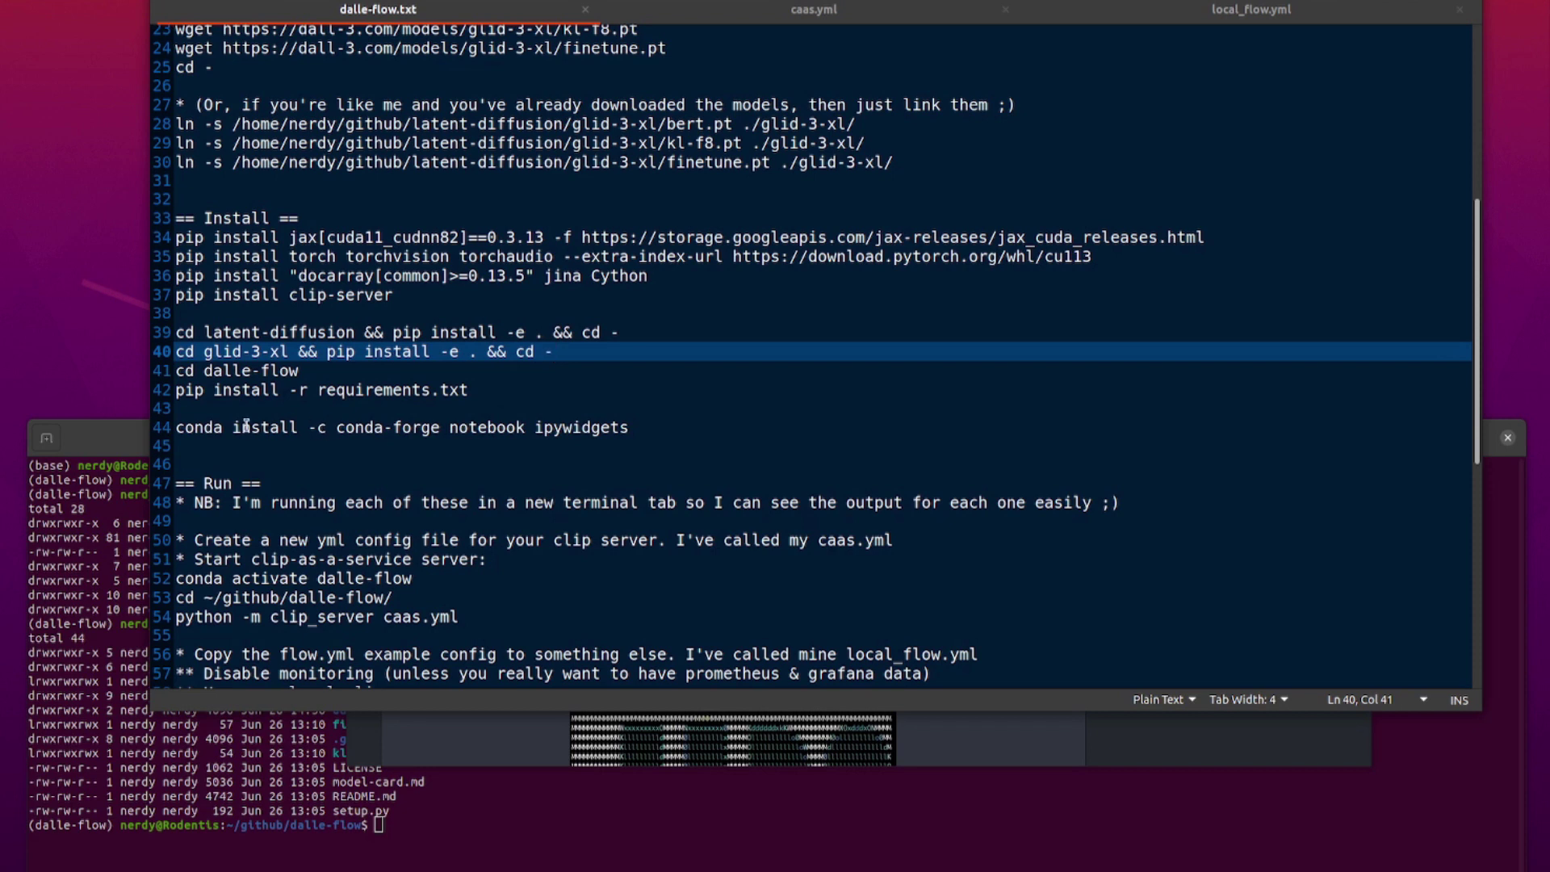
{"action": "double_click", "coordinate": [485, 427]}
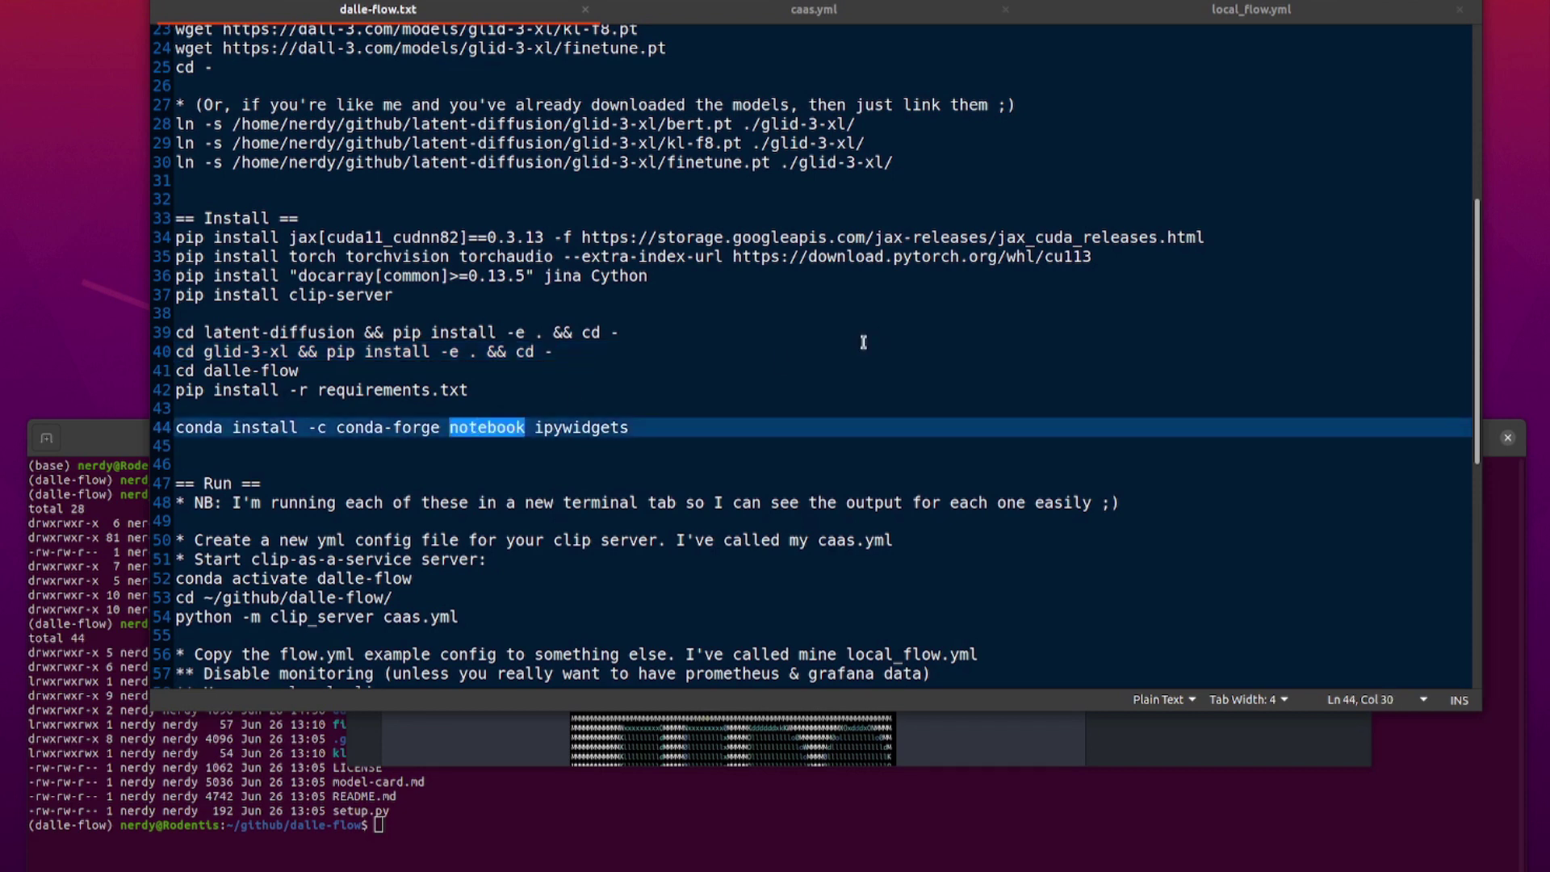
{"action": "left_click", "coordinate": [578, 434]}
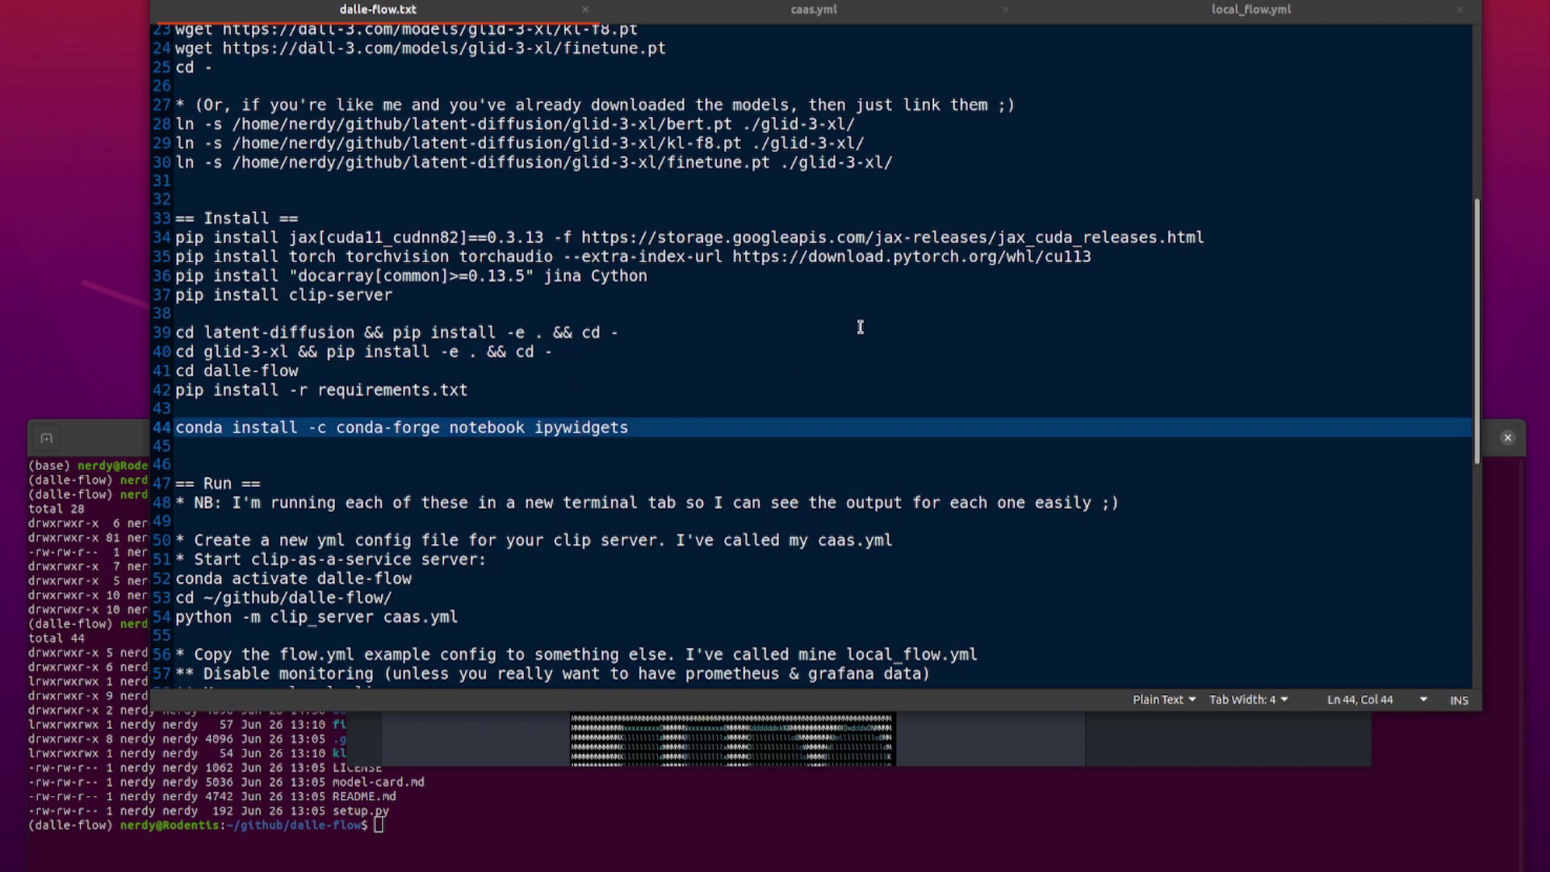
Find the caas.yml config in the Run notes and locate that file by listing the dalle-flow directory with ls -la.
{"action": "scroll", "coordinate": [857, 325], "scroll_direction": "down", "scroll_amount": 3}
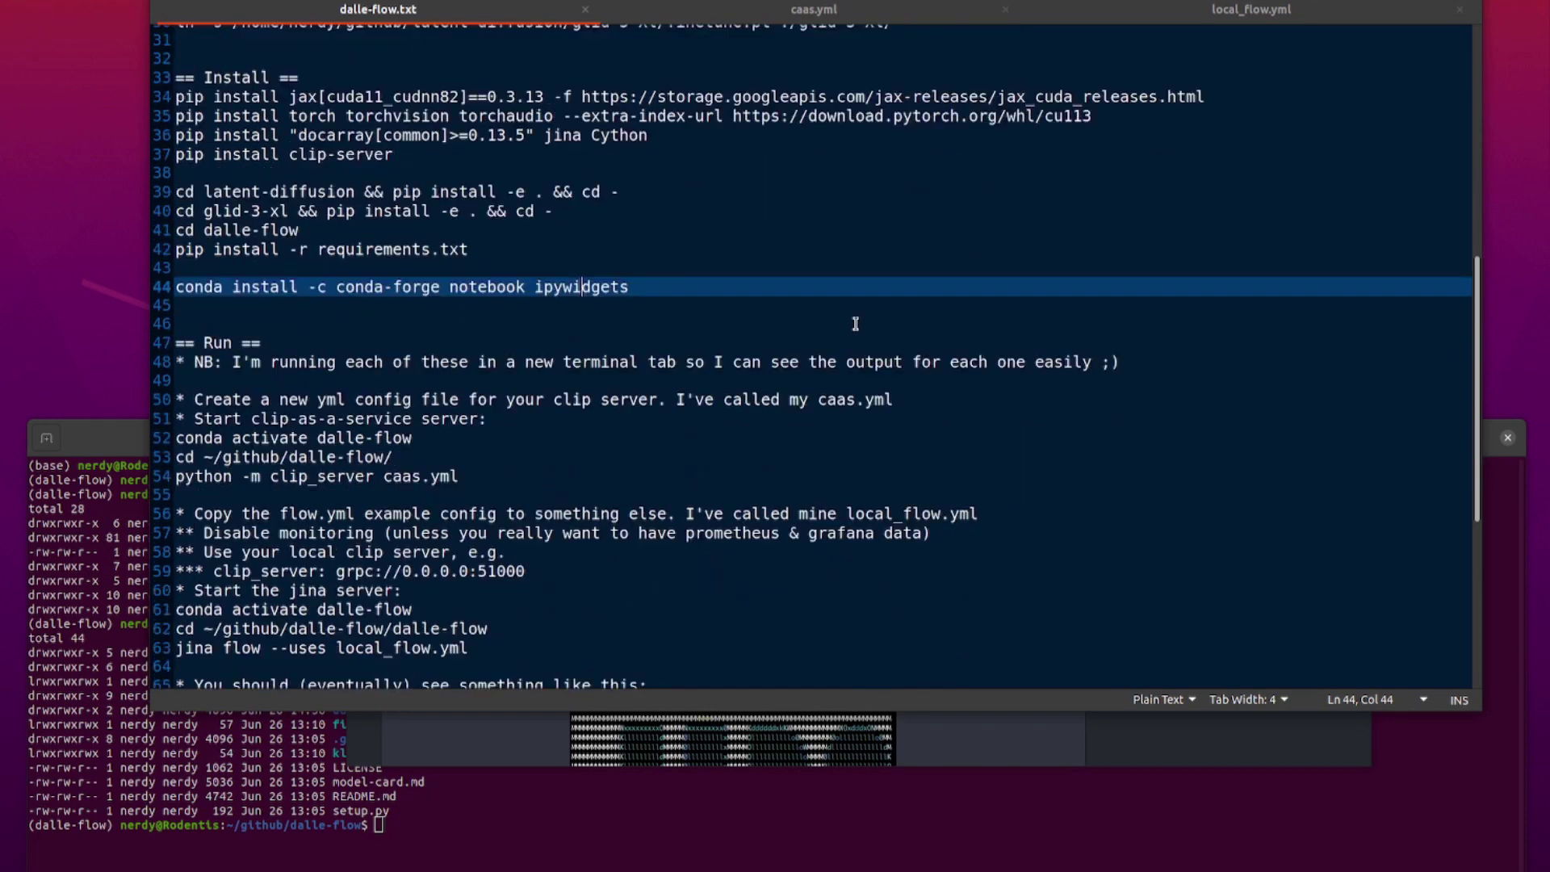
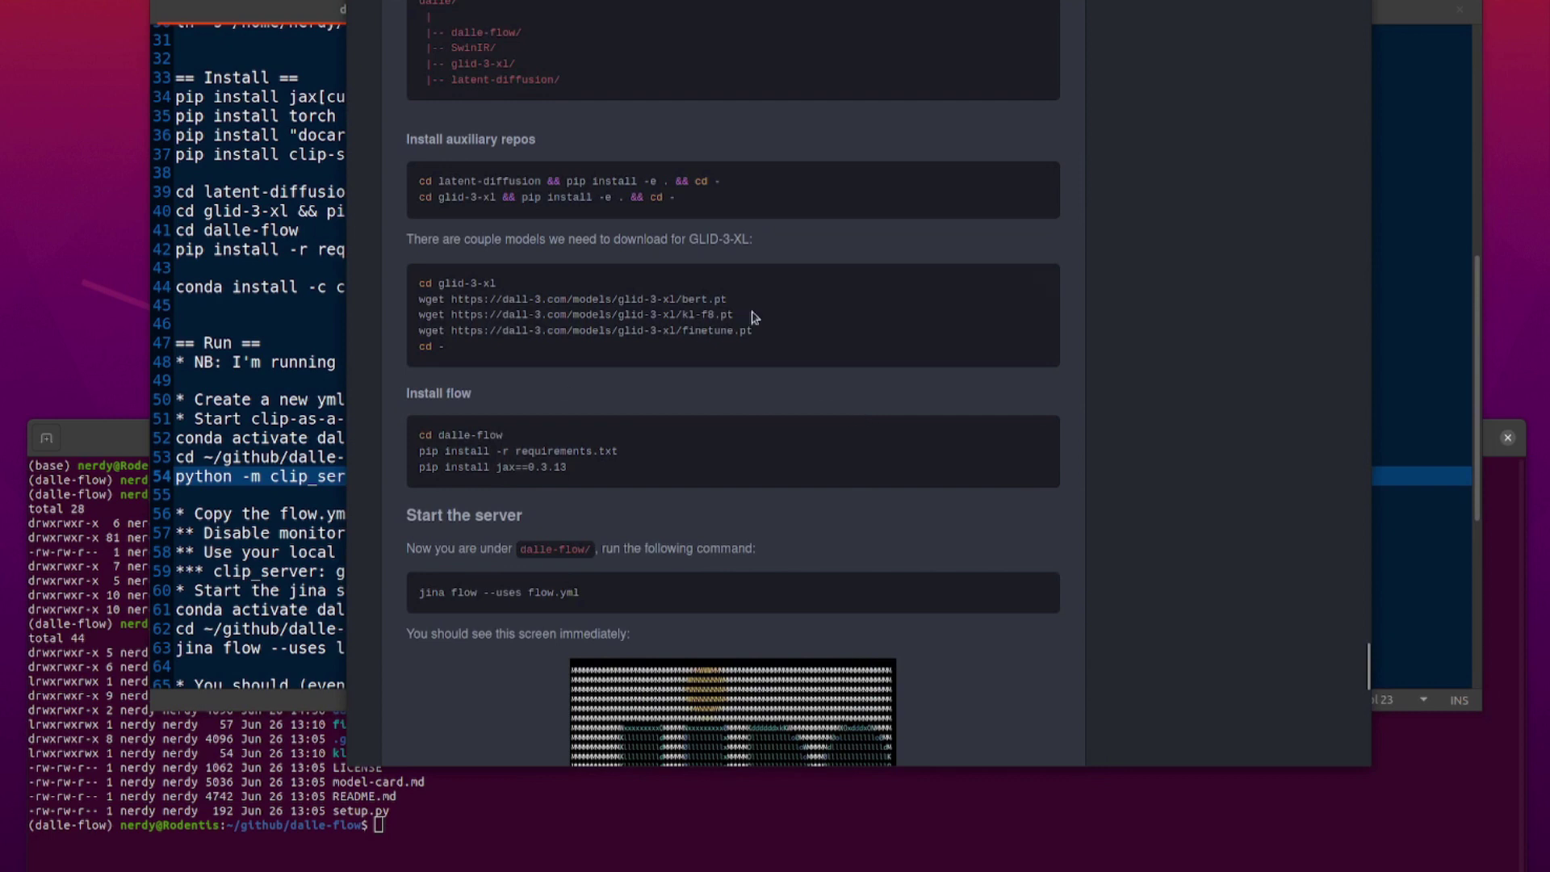
{"action": "left_click", "coordinate": [301, 488]}
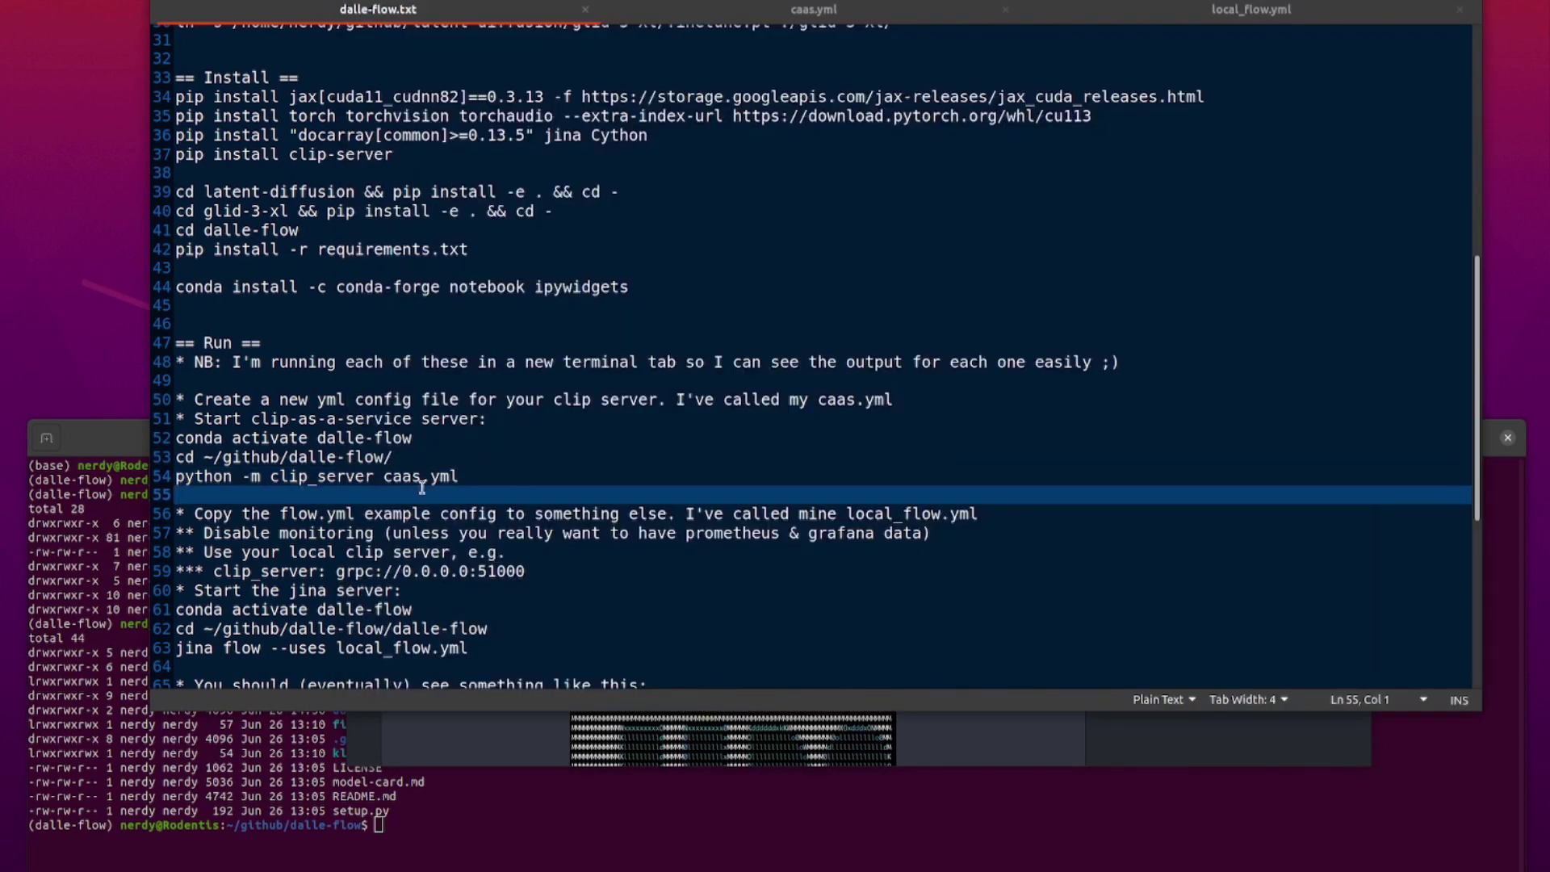
{"action": "left_click_drag", "start_coordinate": [385, 476], "coordinate": [464, 467]}
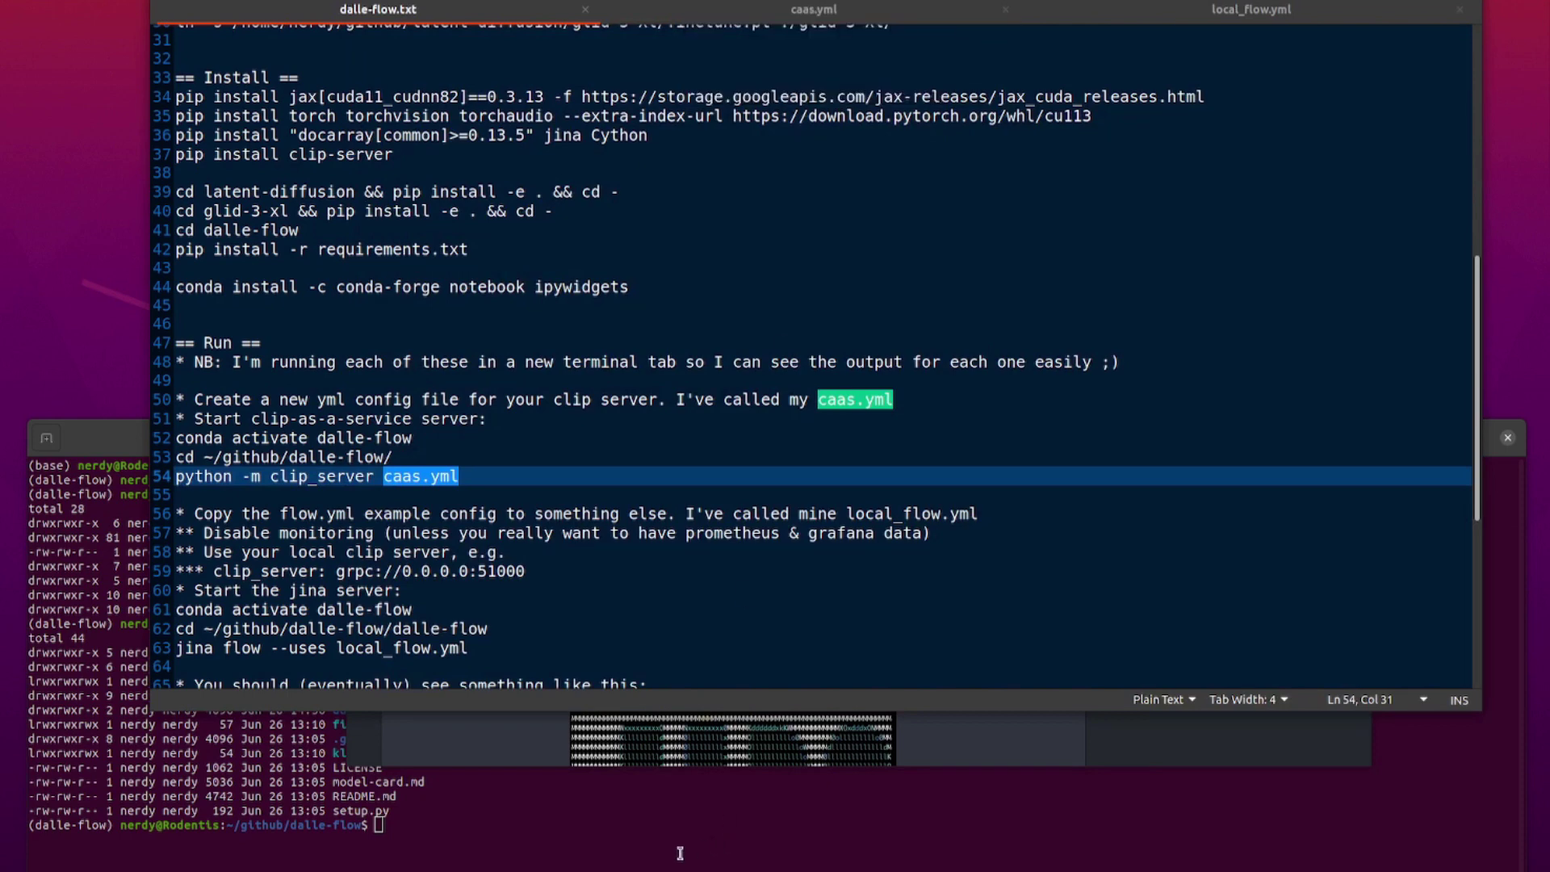
{"action": "left_click", "coordinate": [484, 844]}
{"action": "type", "text": "ls -la"}
{"action": "key", "text": "Return"}
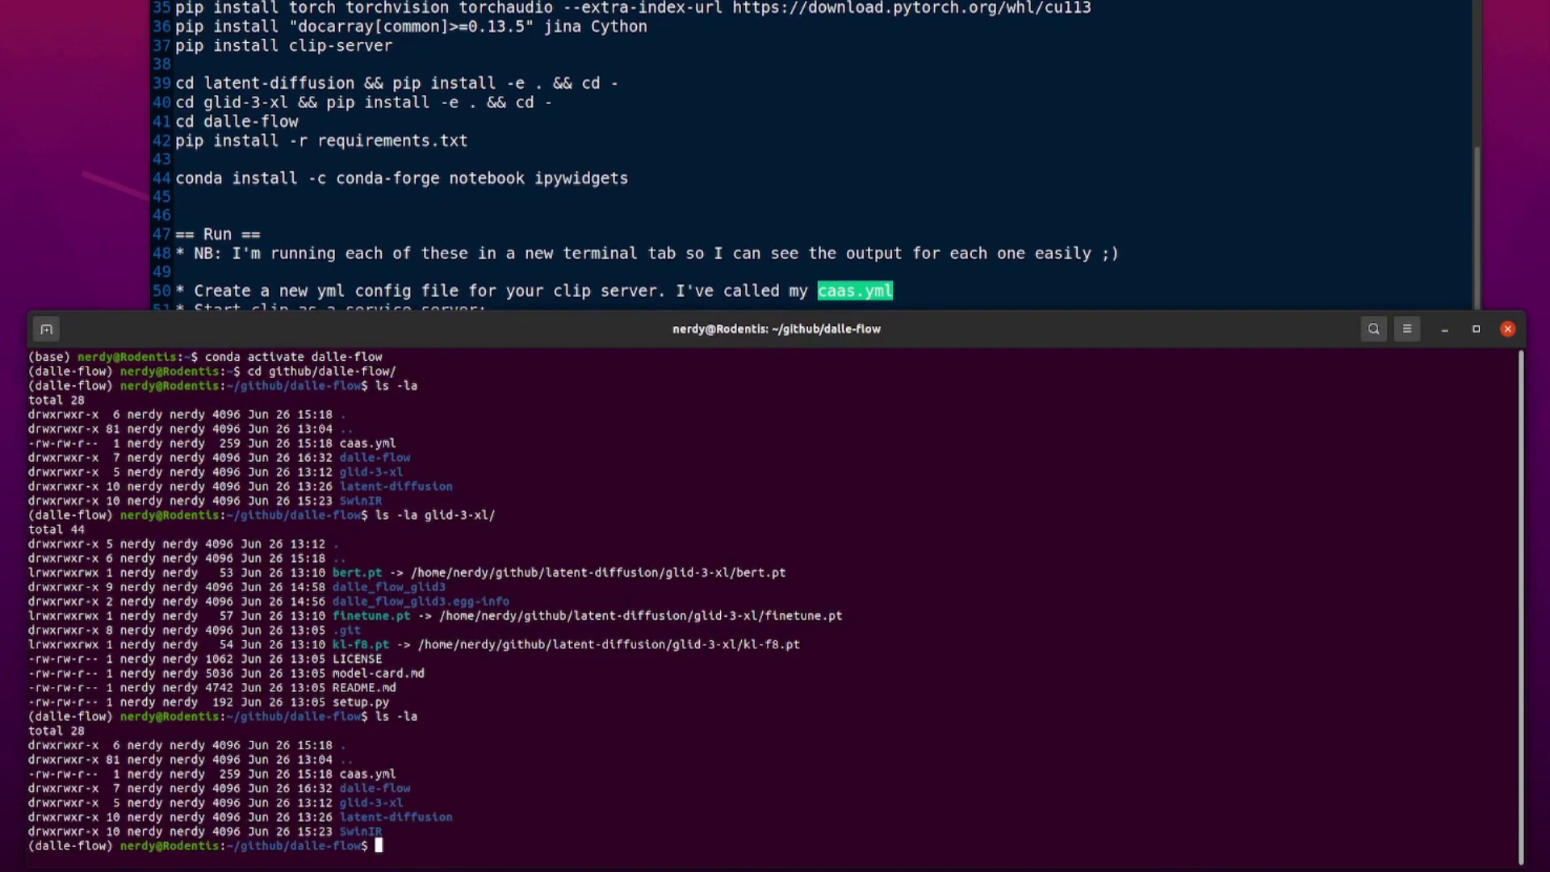
{"action": "double_click", "coordinate": [362, 774]}
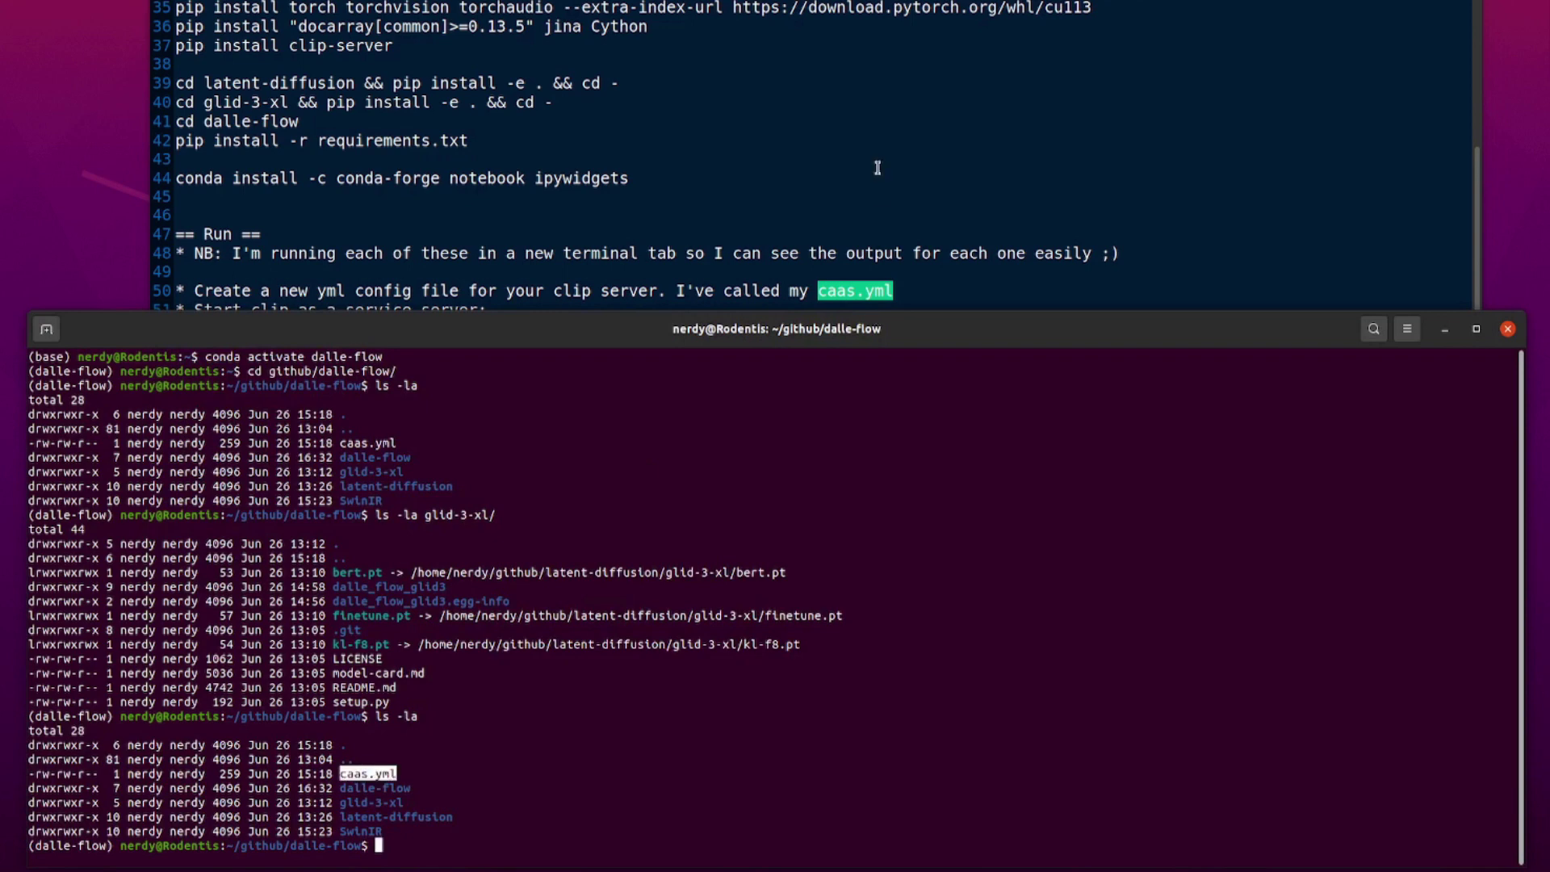
Open the caas.yml configuration and examine its CLIPEncoder settings, especially the model name line.
{"action": "left_click", "coordinate": [835, 11]}
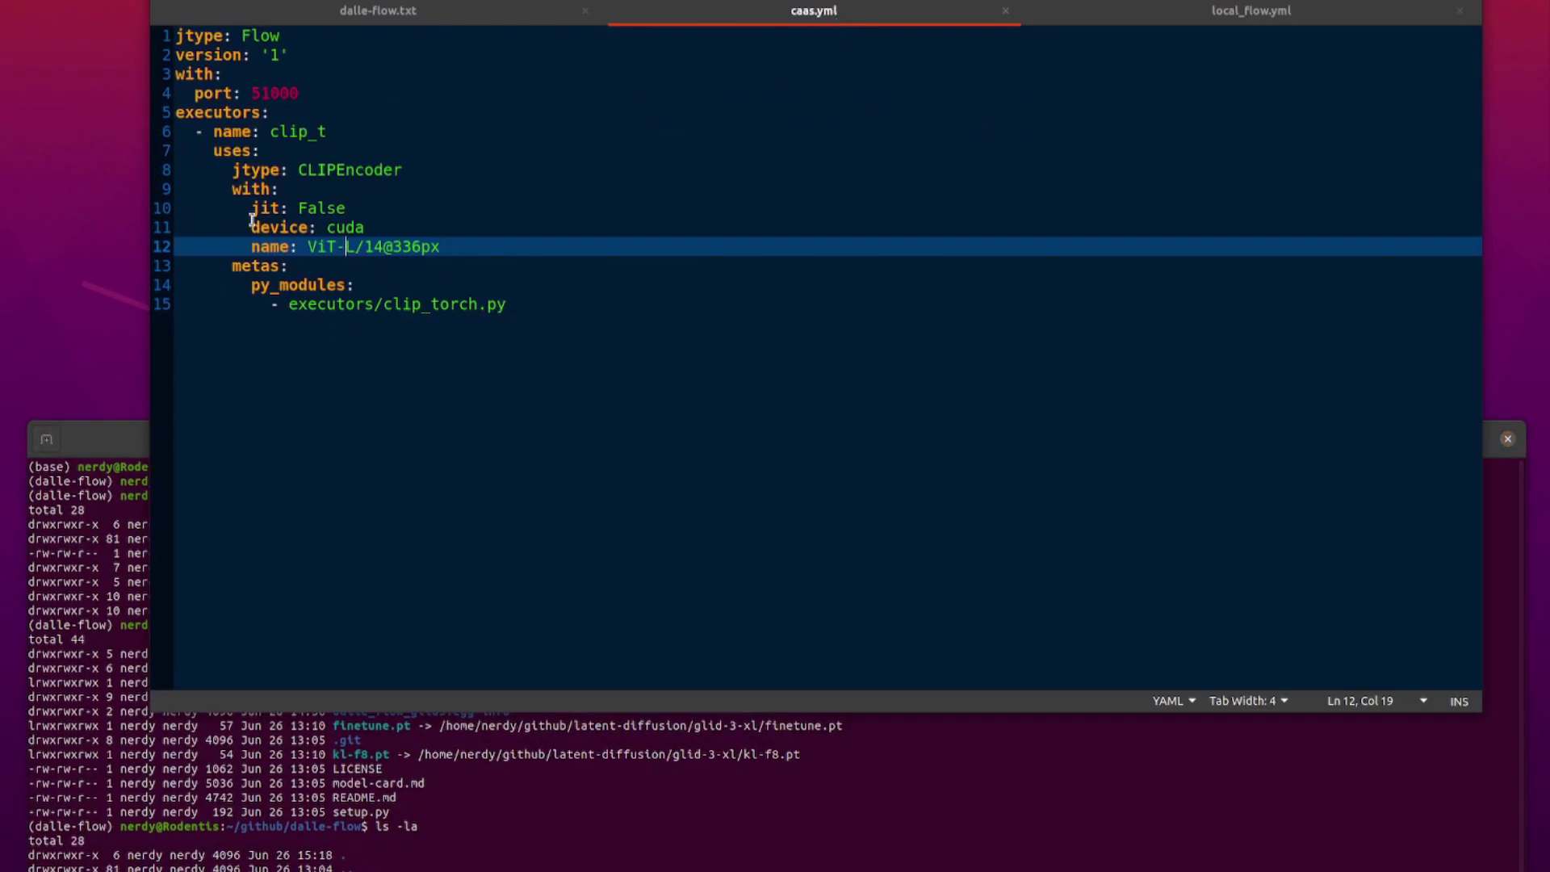
{"action": "key", "text": "Home"}
{"action": "key", "text": "shift+End"}
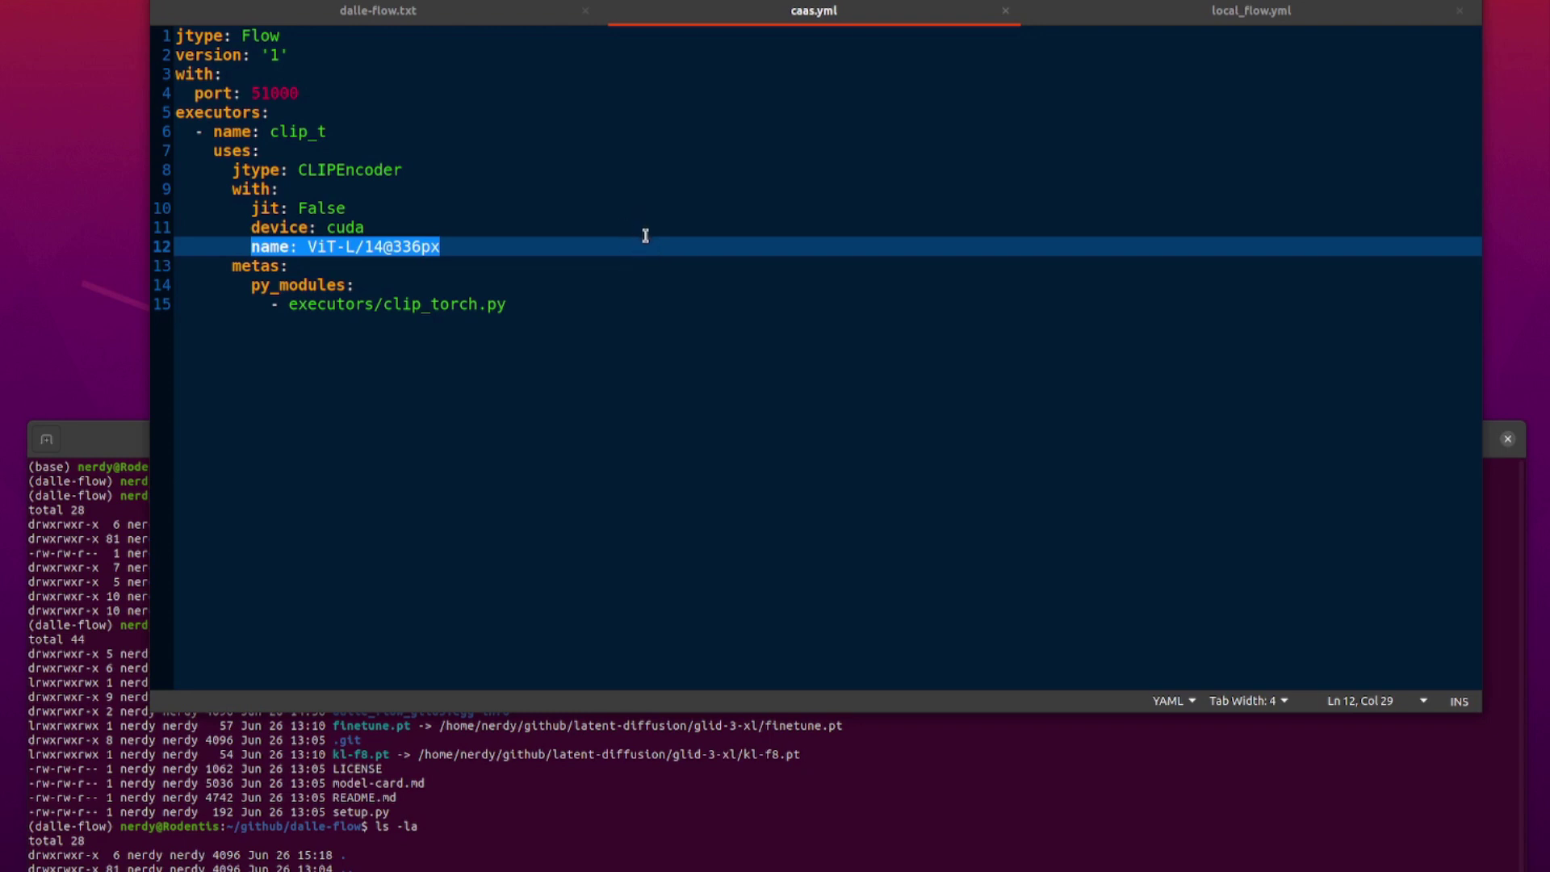
{"action": "left_click", "coordinate": [399, 272]}
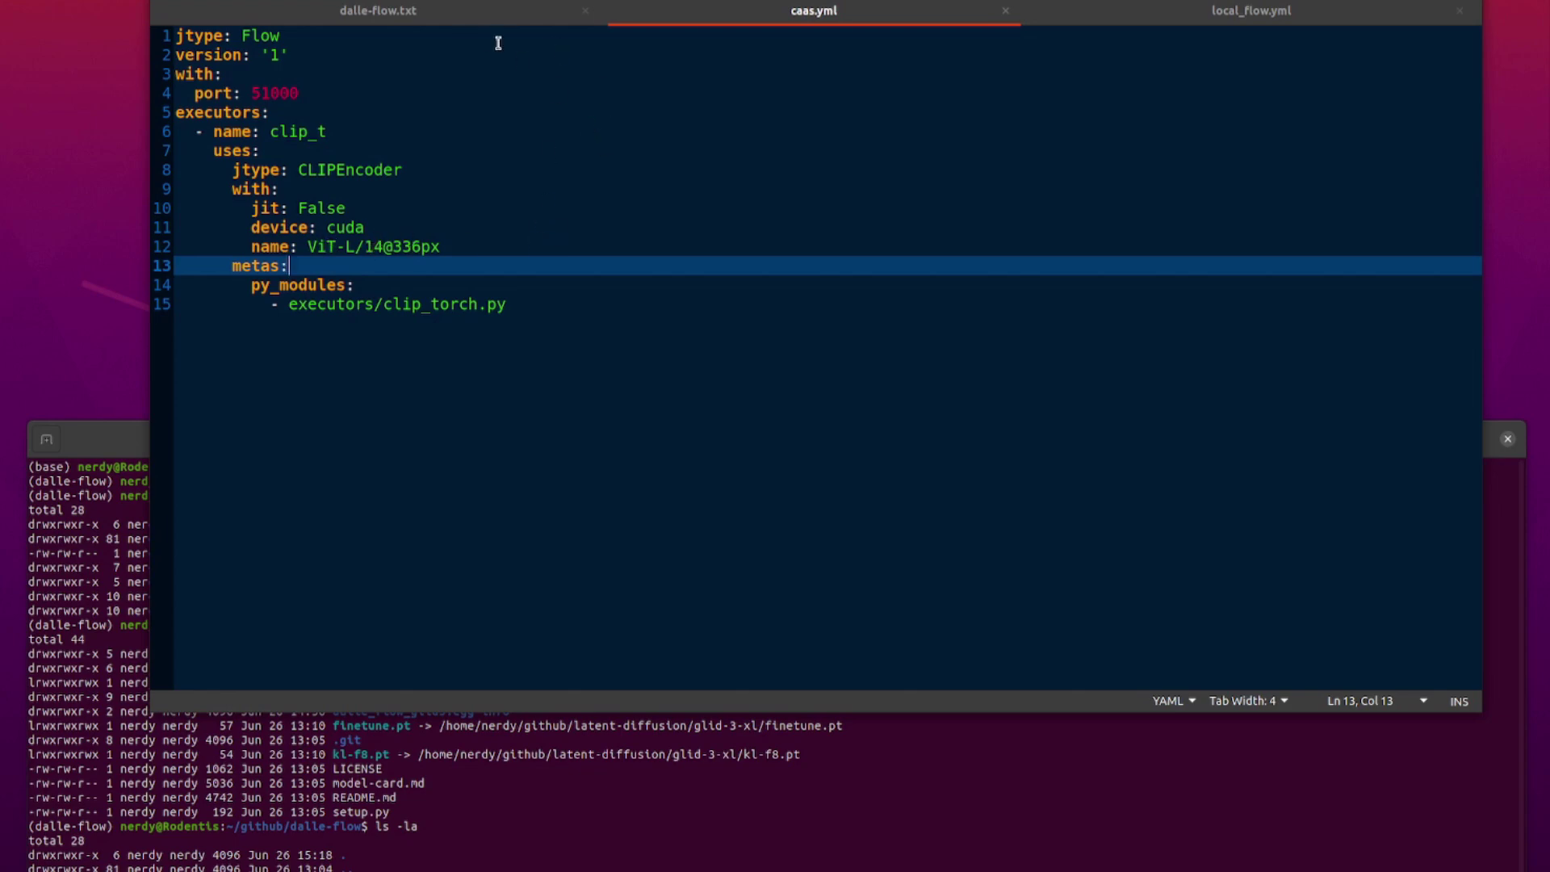
Copy the clip-as-a-service start command from the notes and run python -m clip_server caas.yml in the terminal.
{"action": "left_click", "coordinate": [471, 23]}
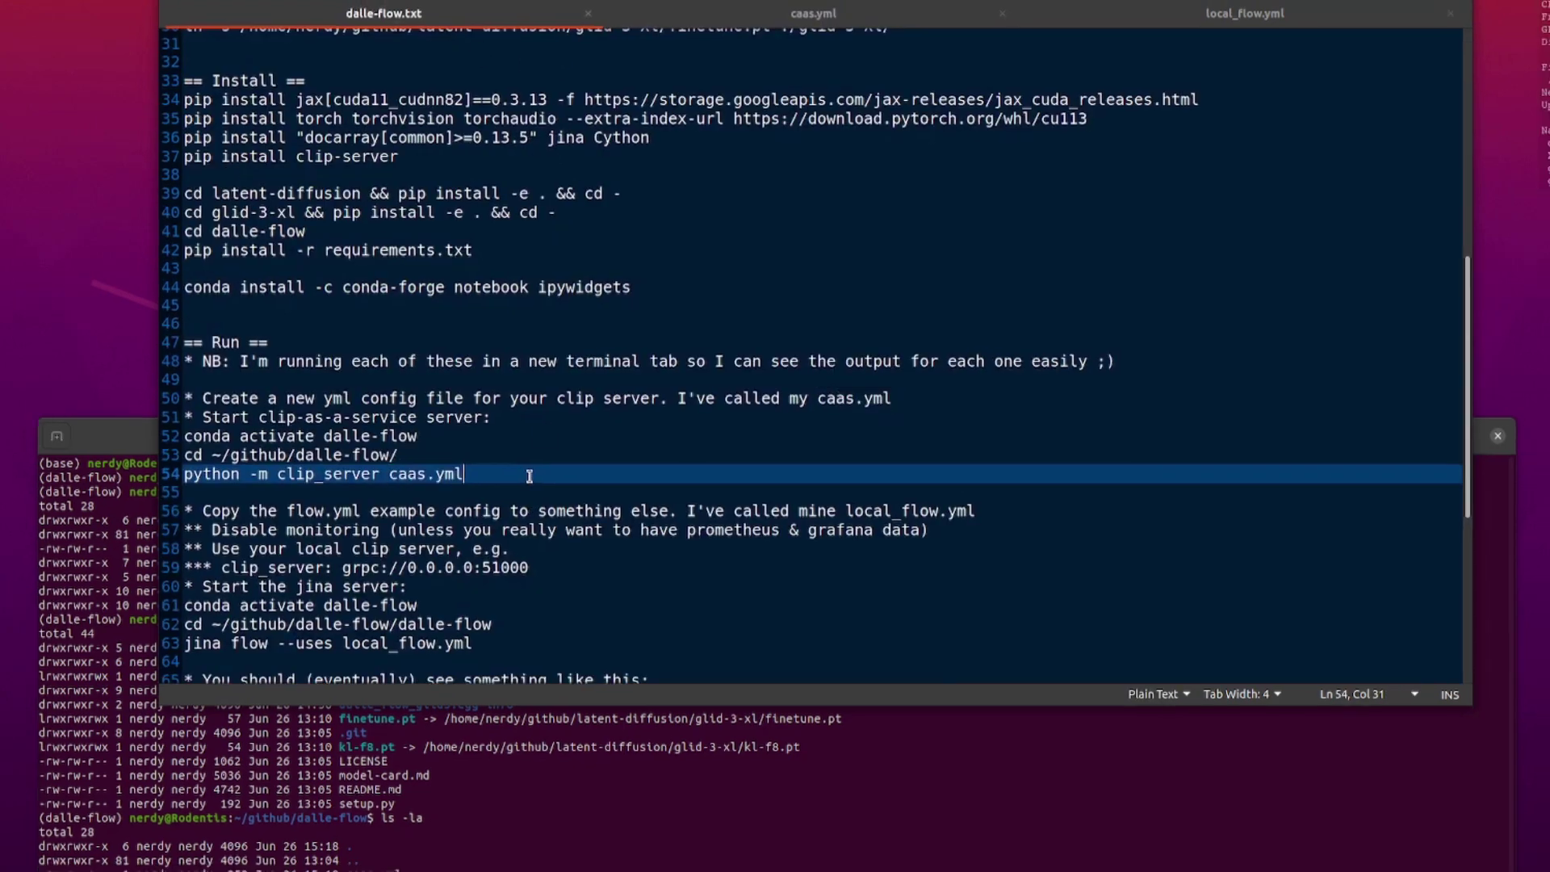
{"action": "key", "text": "Home"}
{"action": "key", "text": "shift+End"}
{"action": "key", "text": "ctrl+c"}
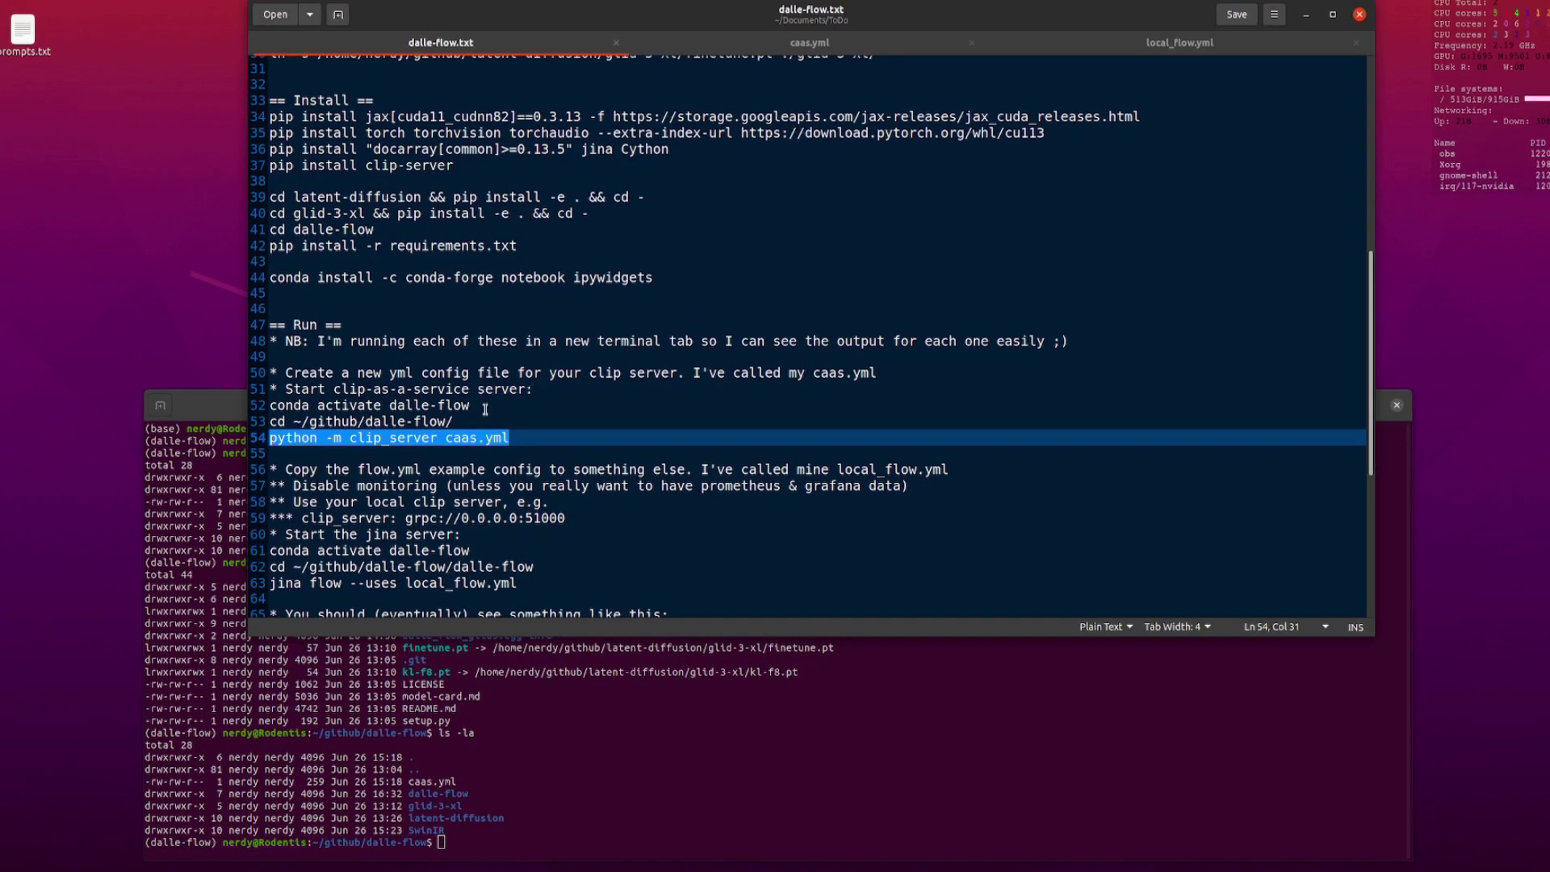
{"action": "key", "text": "alt+Tab"}
{"action": "right_click", "coordinate": [840, 494]}
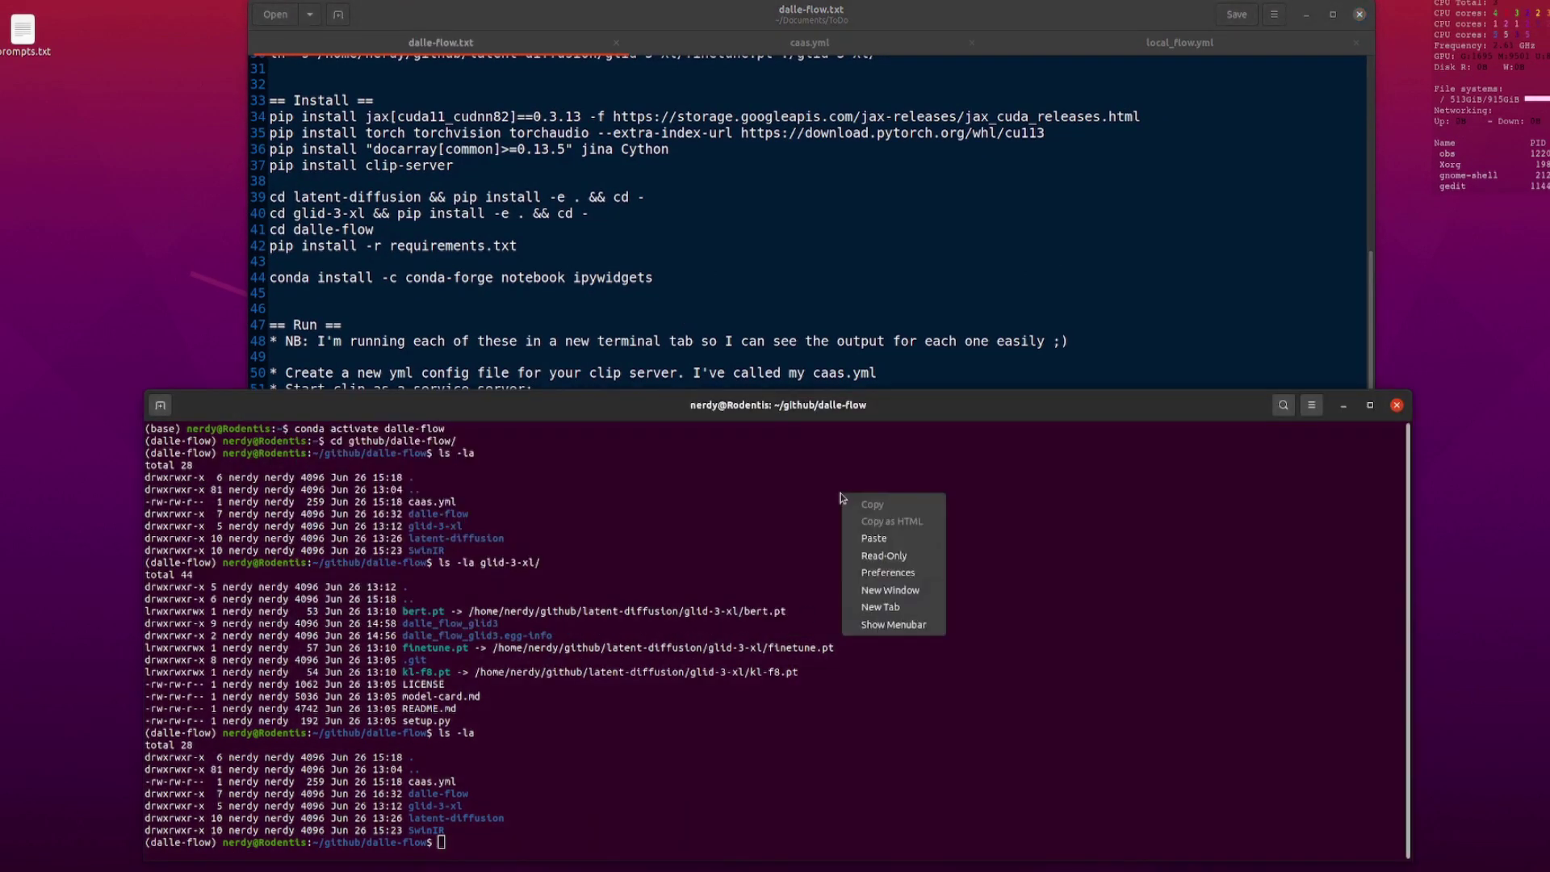
{"action": "left_click", "coordinate": [880, 554]}
{"action": "key", "text": "Return"}
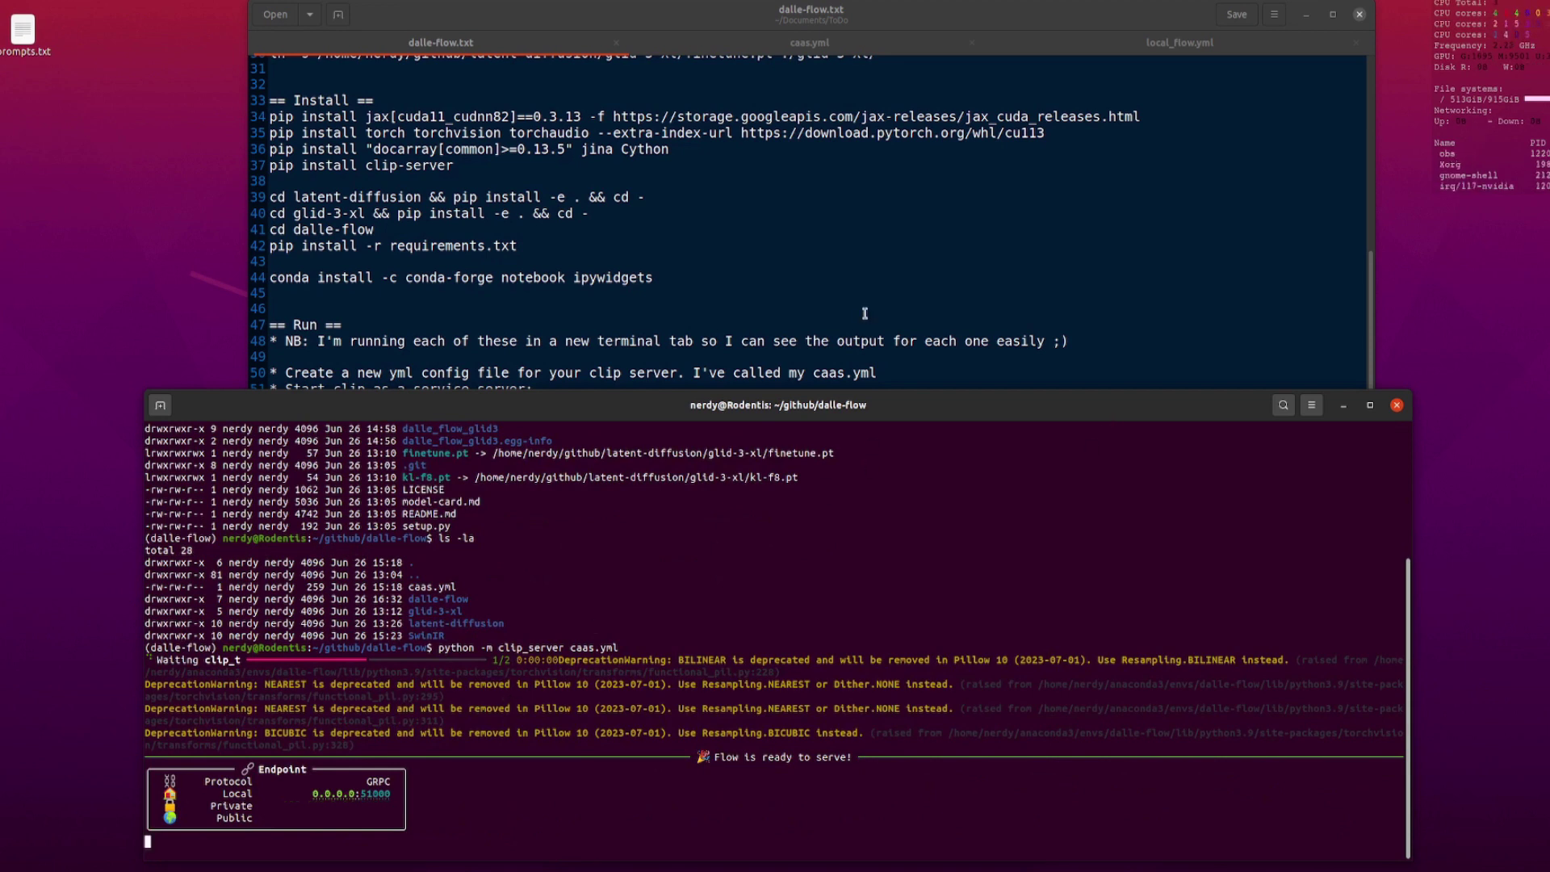
Open a second terminal session and compare the jina server start instructions in the notes with those in the README.
{"action": "left_click", "coordinate": [160, 405]}
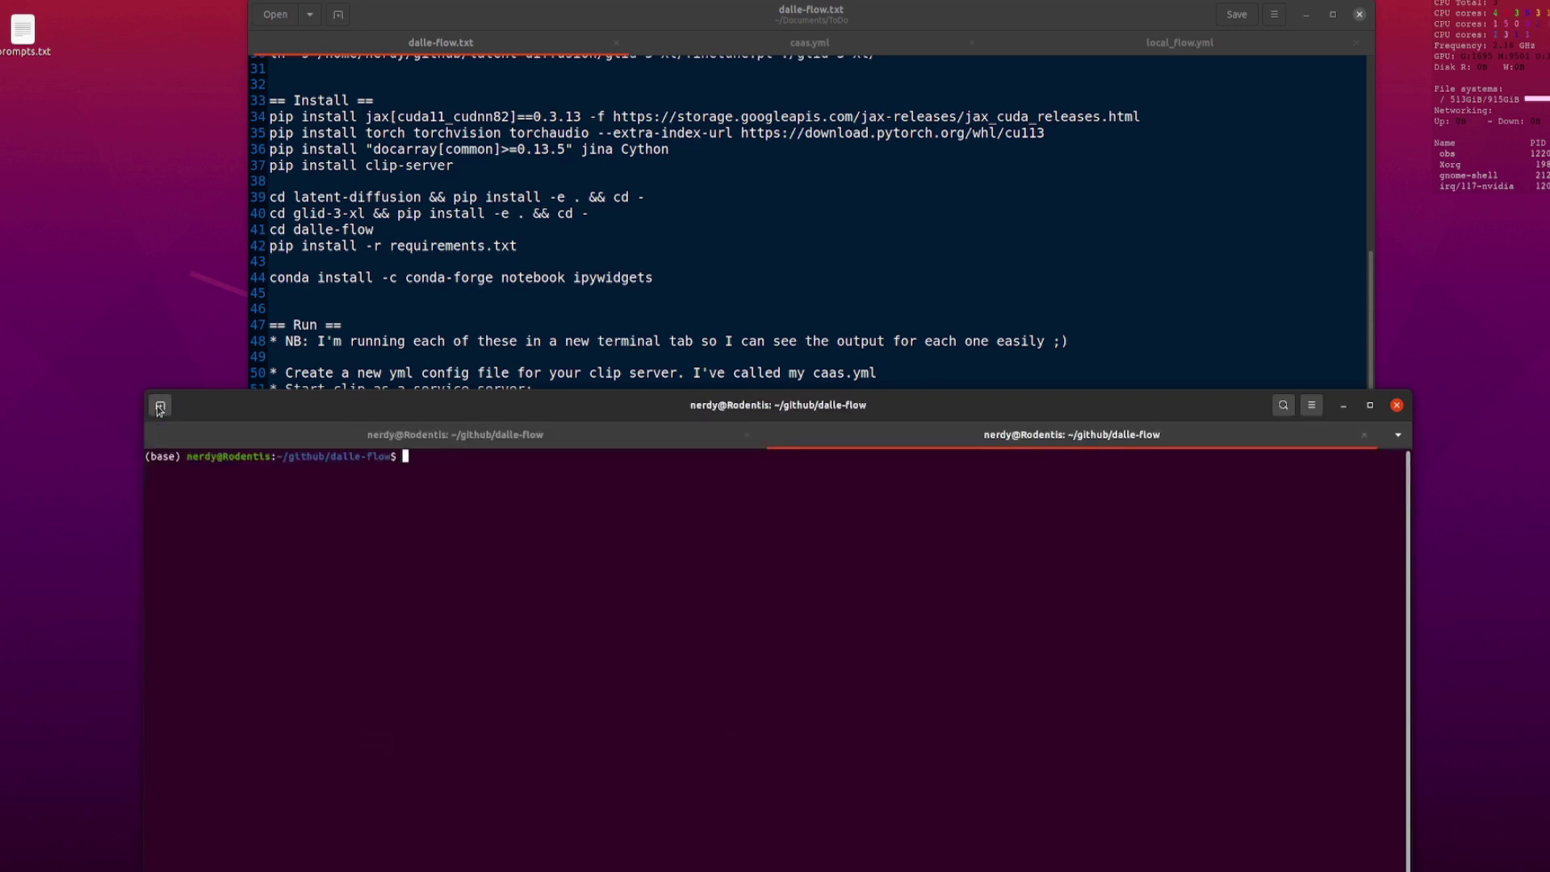
{"action": "left_click", "coordinate": [931, 254]}
{"action": "scroll", "coordinate": [915, 259], "scroll_direction": "down", "scroll_amount": 4}
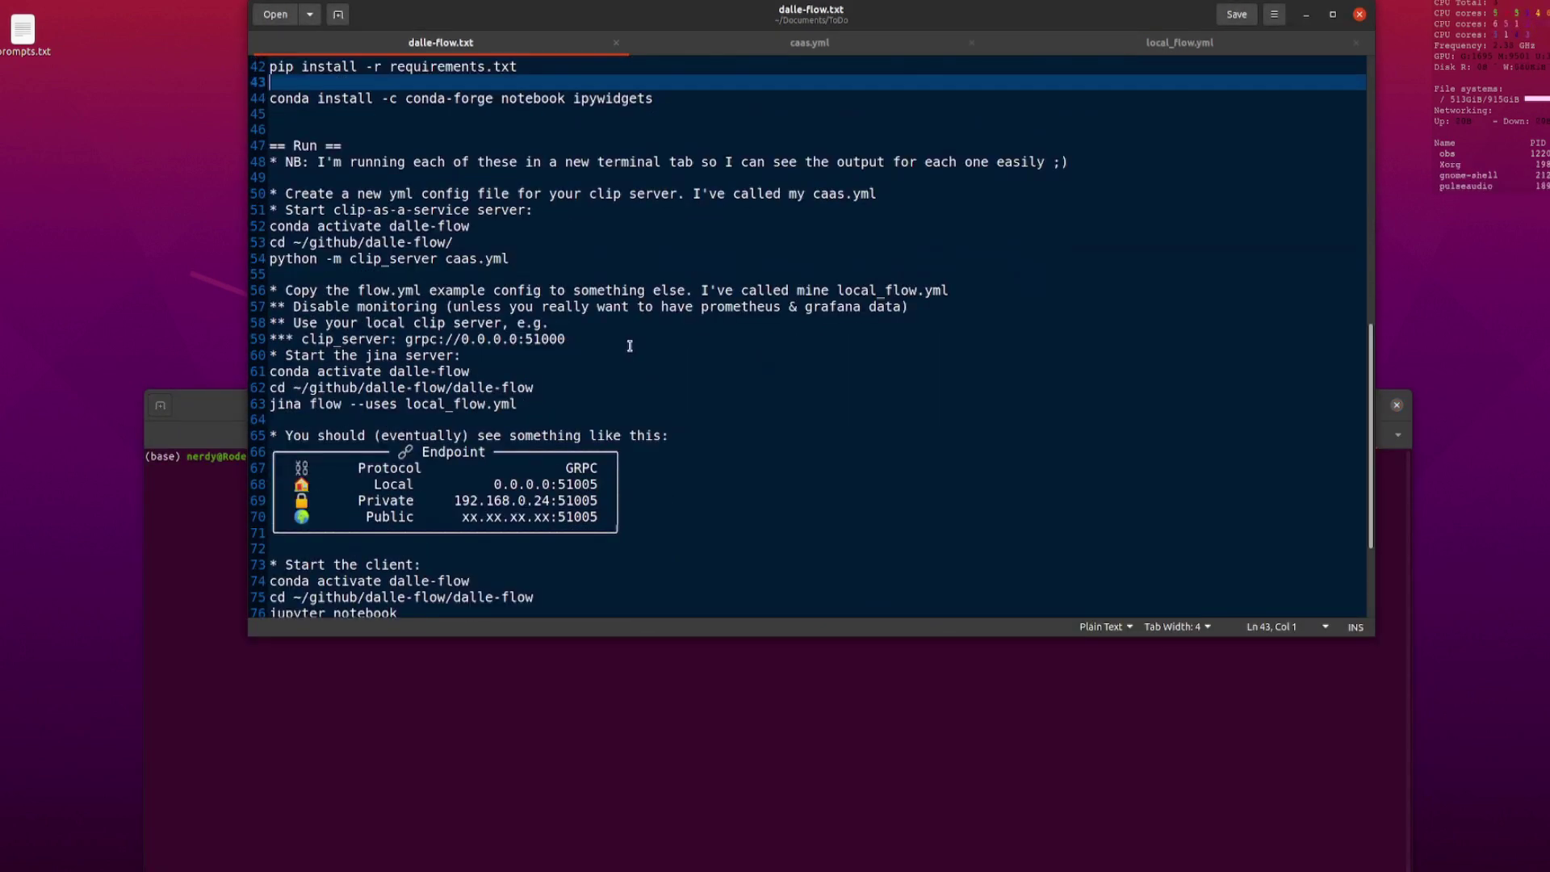
{"action": "key", "text": "alt+Tab"}
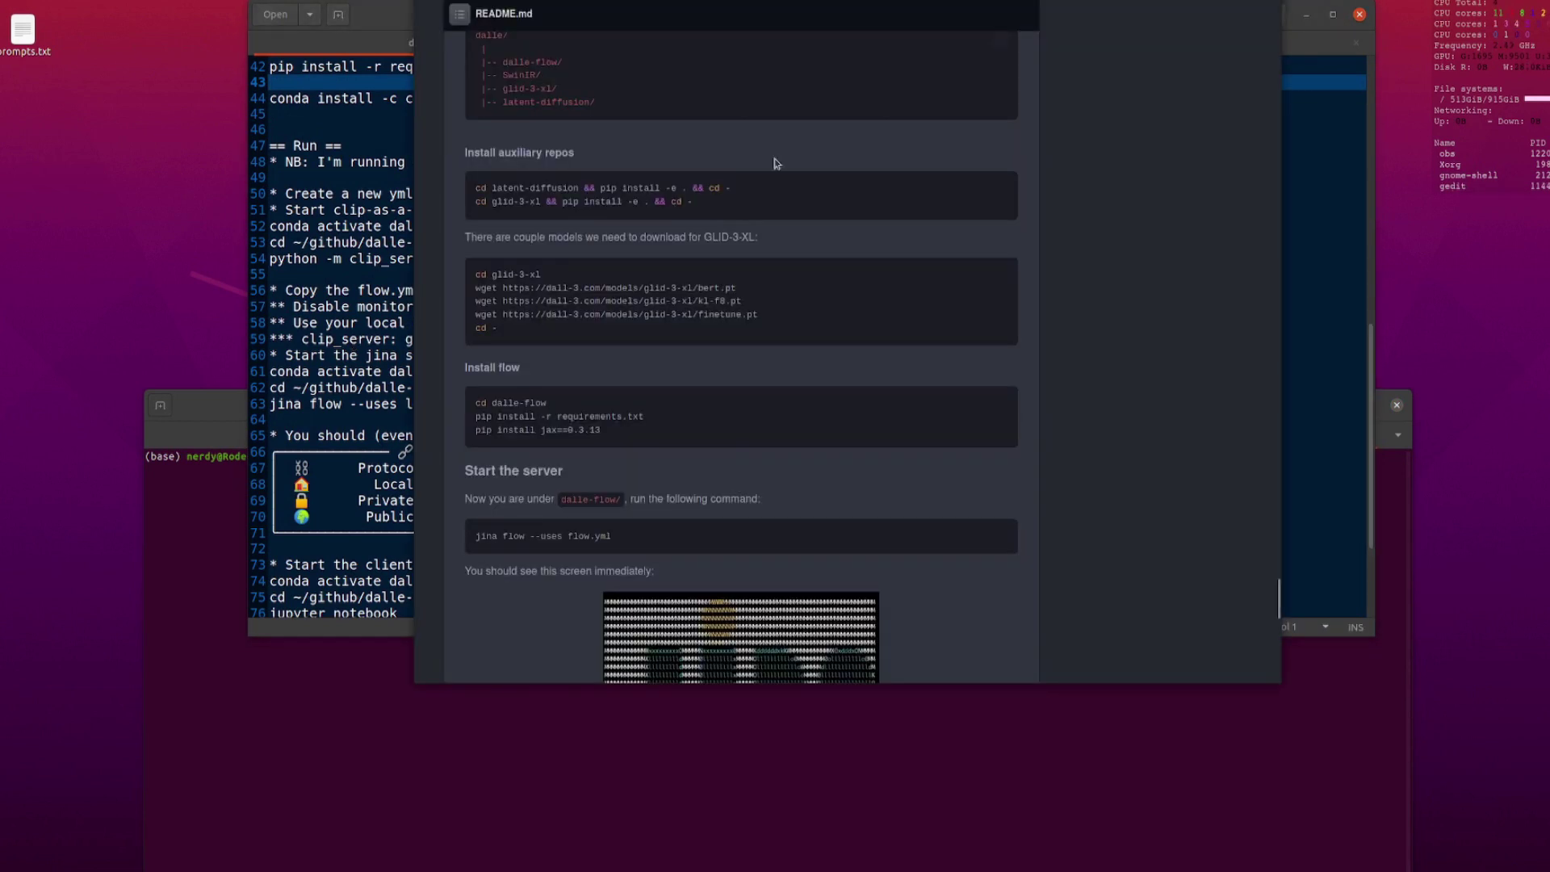
{"action": "scroll", "coordinate": [703, 312], "scroll_direction": "down", "scroll_amount": 5}
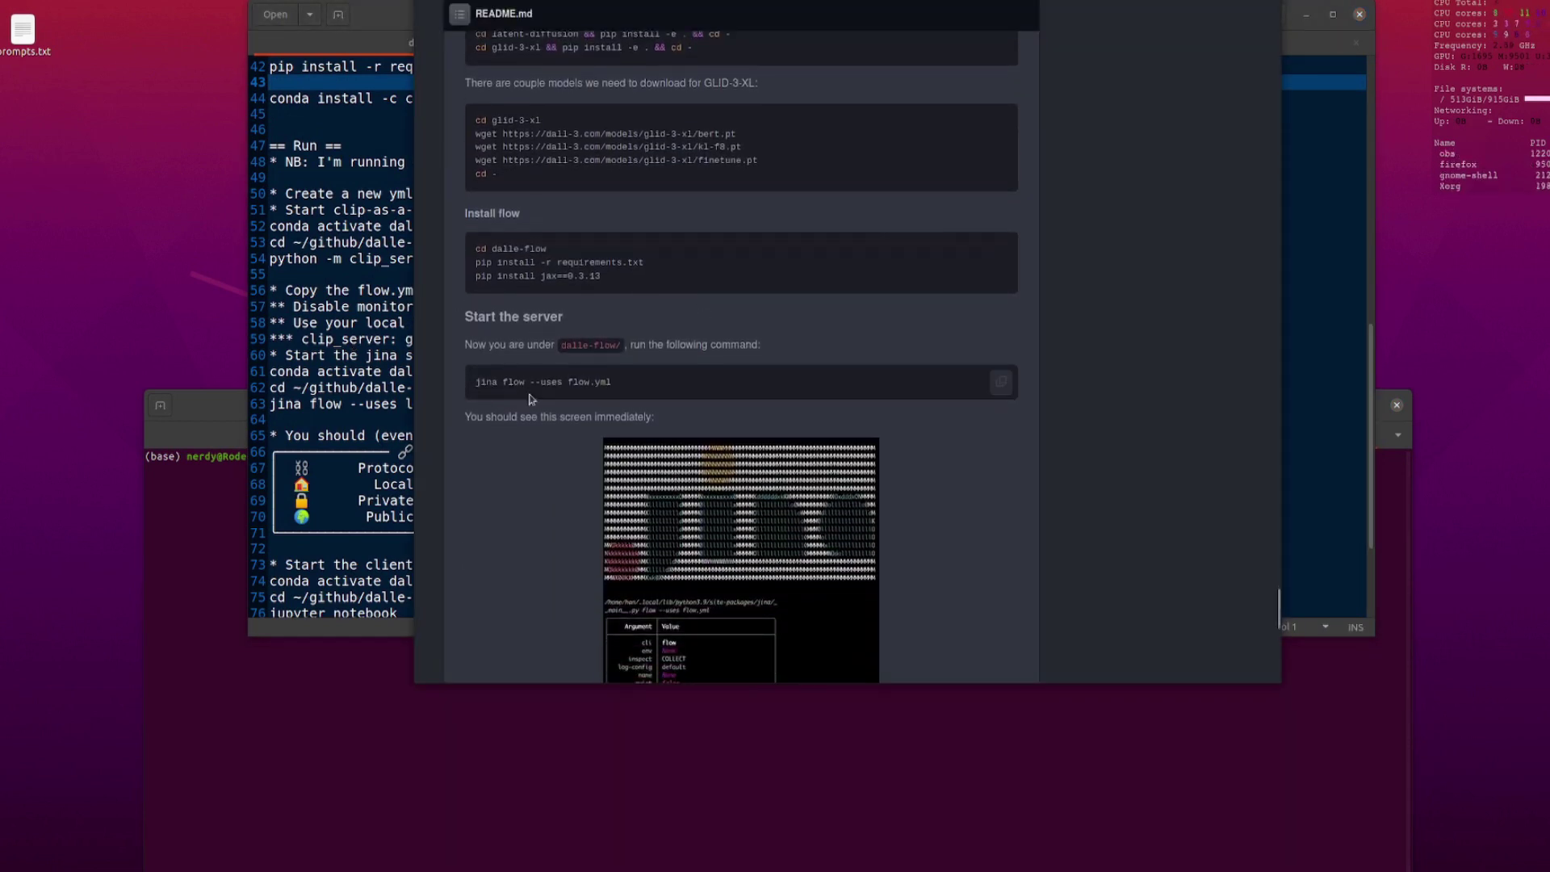
{"action": "left_click", "coordinate": [354, 390]}
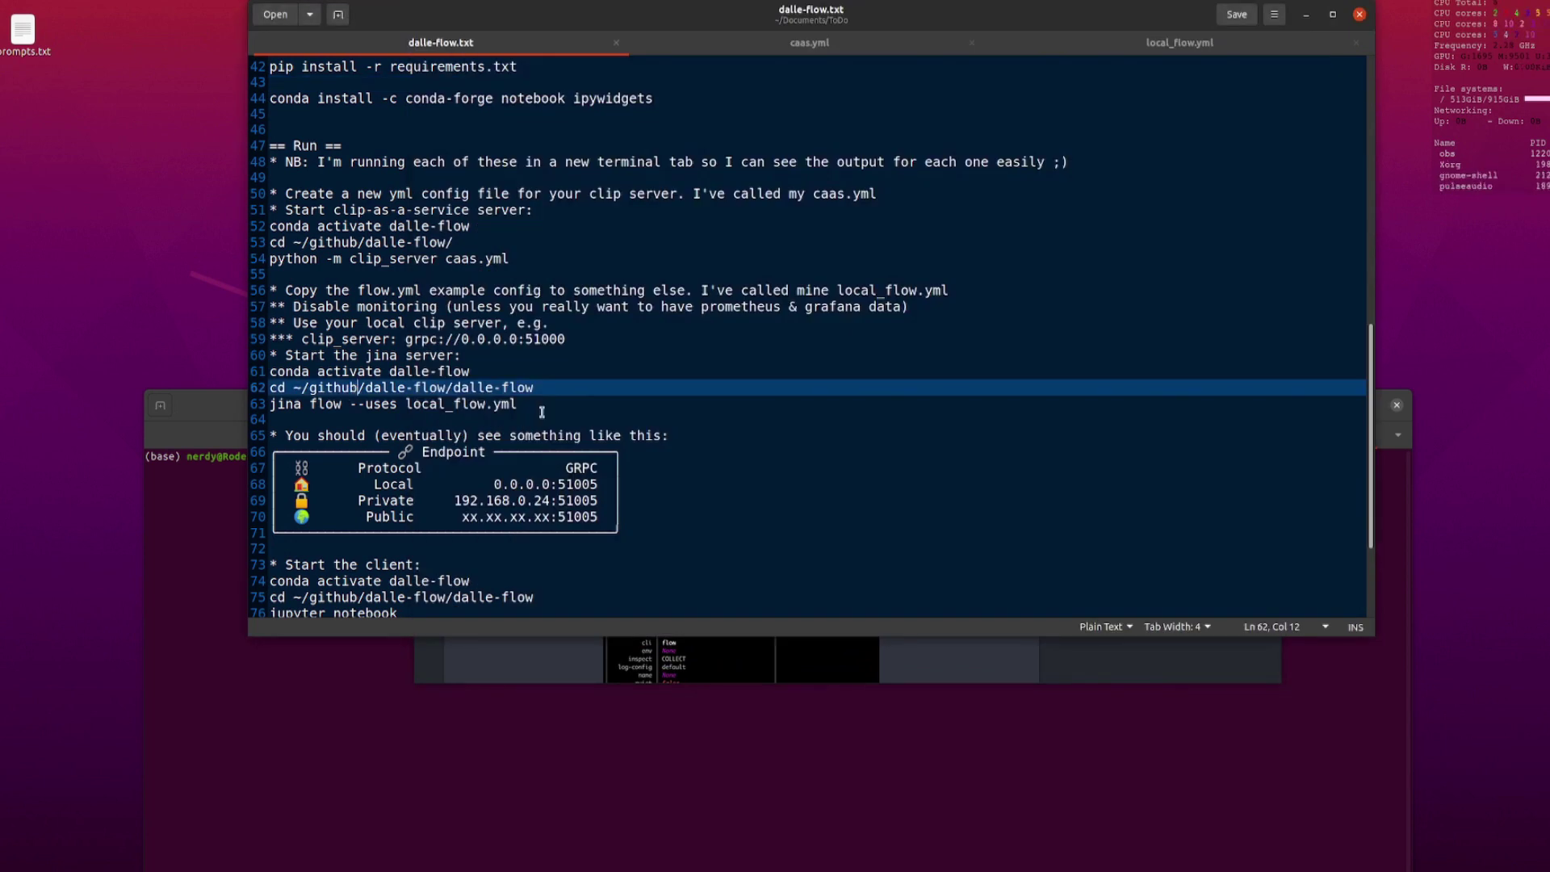
Copy conda activate dalle-flow from the jina server notes and run it in the new terminal session.
{"action": "triple_click", "coordinate": [466, 370]}
{"action": "key", "text": "ctrl+c"}
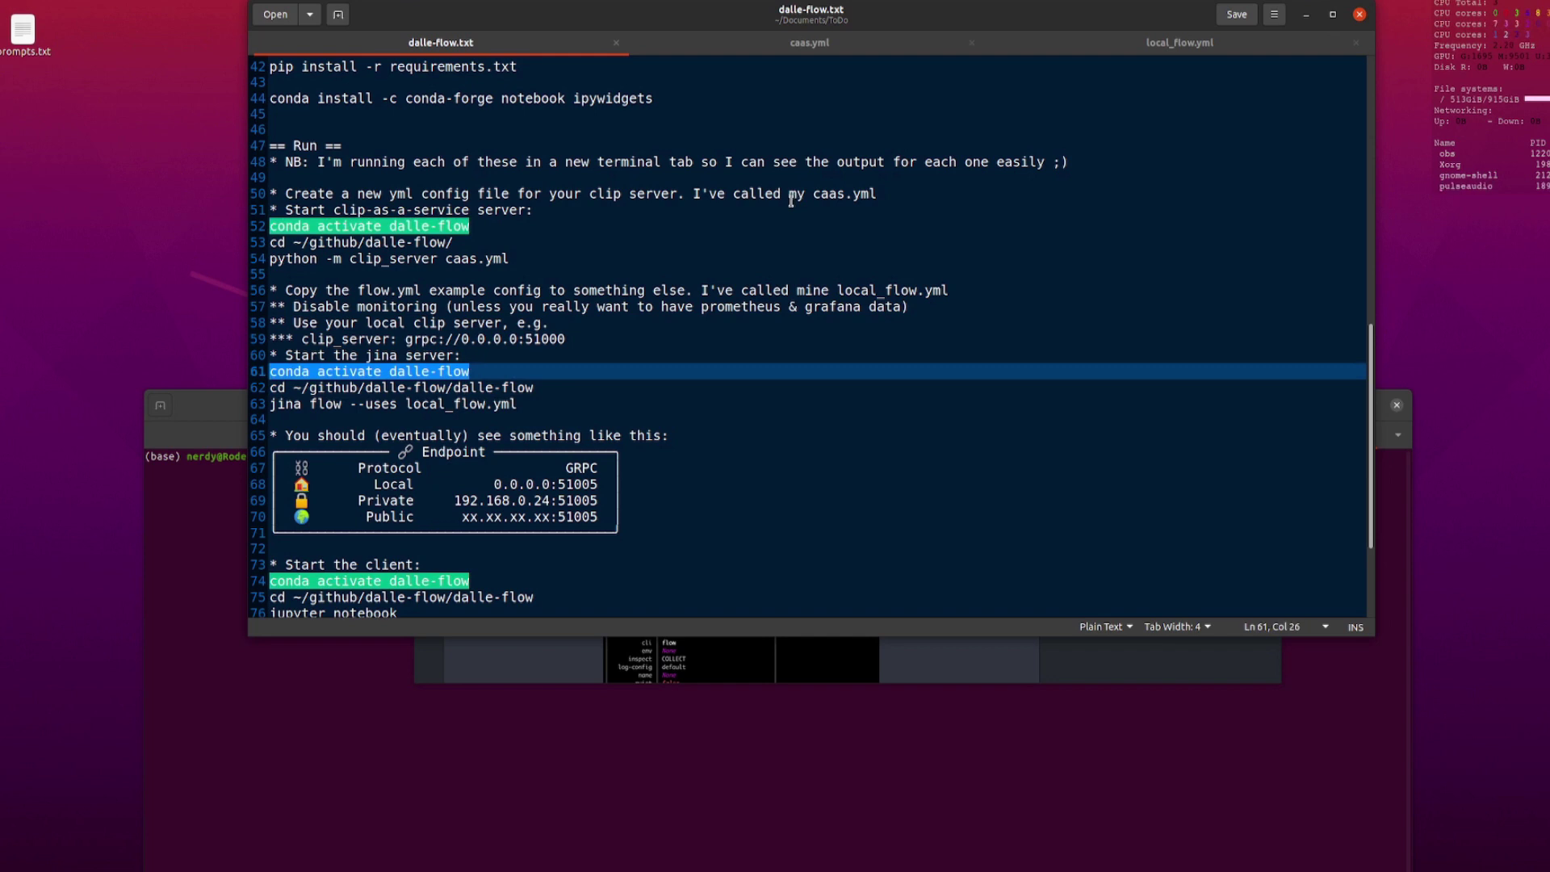
{"action": "left_click", "coordinate": [360, 698]}
{"action": "right_click", "coordinate": [512, 537]}
{"action": "left_click", "coordinate": [542, 579]}
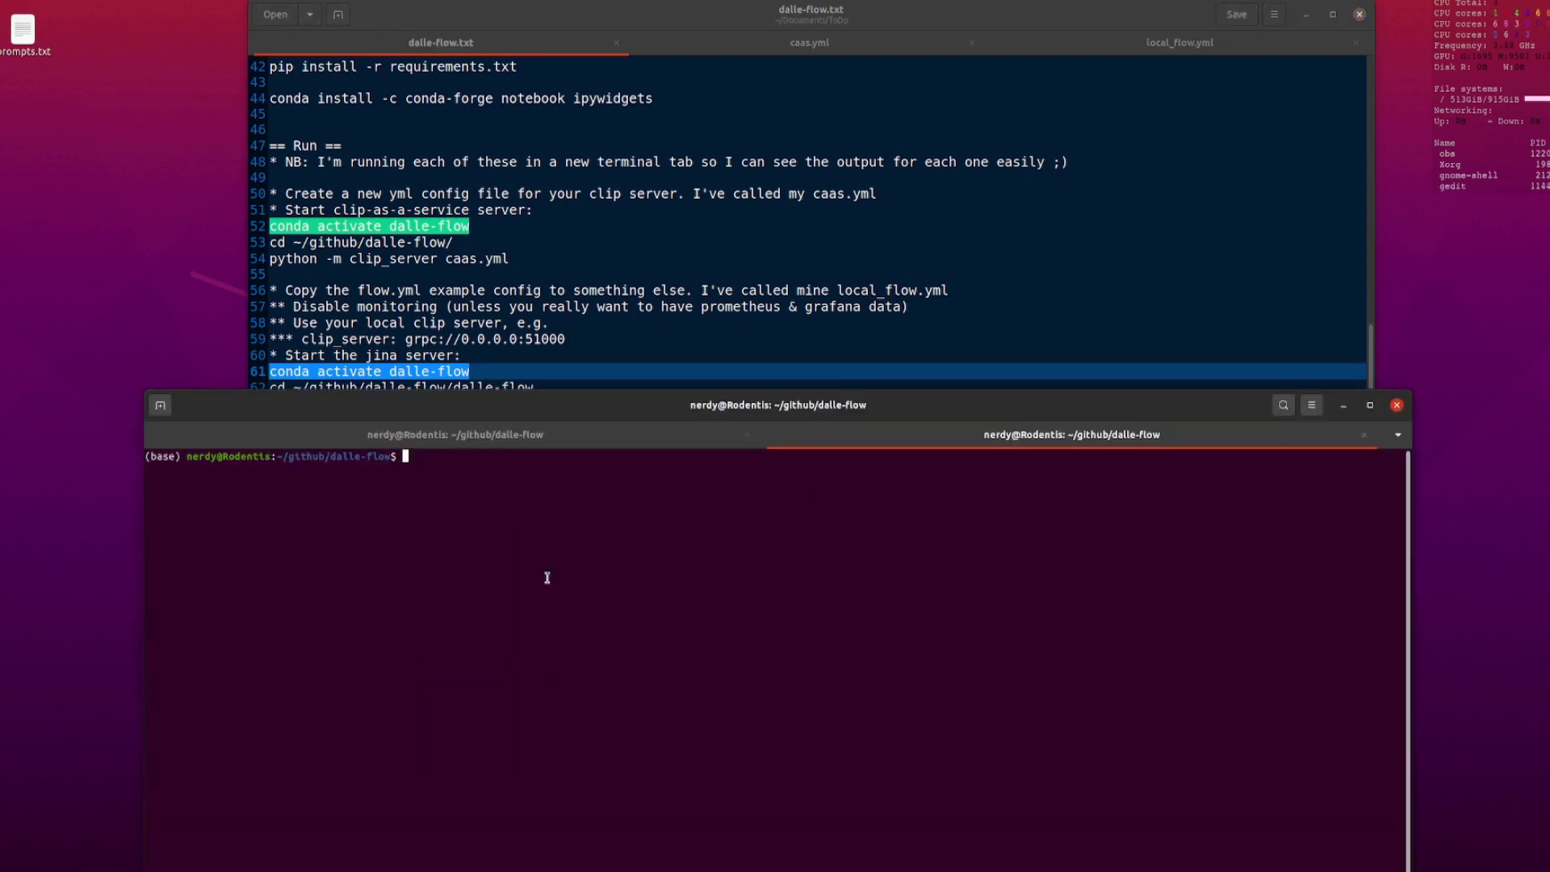
{"action": "key", "text": "Return"}
Copy the change-directory command for the jina server from the notes and run cd ~/github/dalle-flow/dalle-flow in the terminal.
{"action": "key", "text": "alt+Tab"}
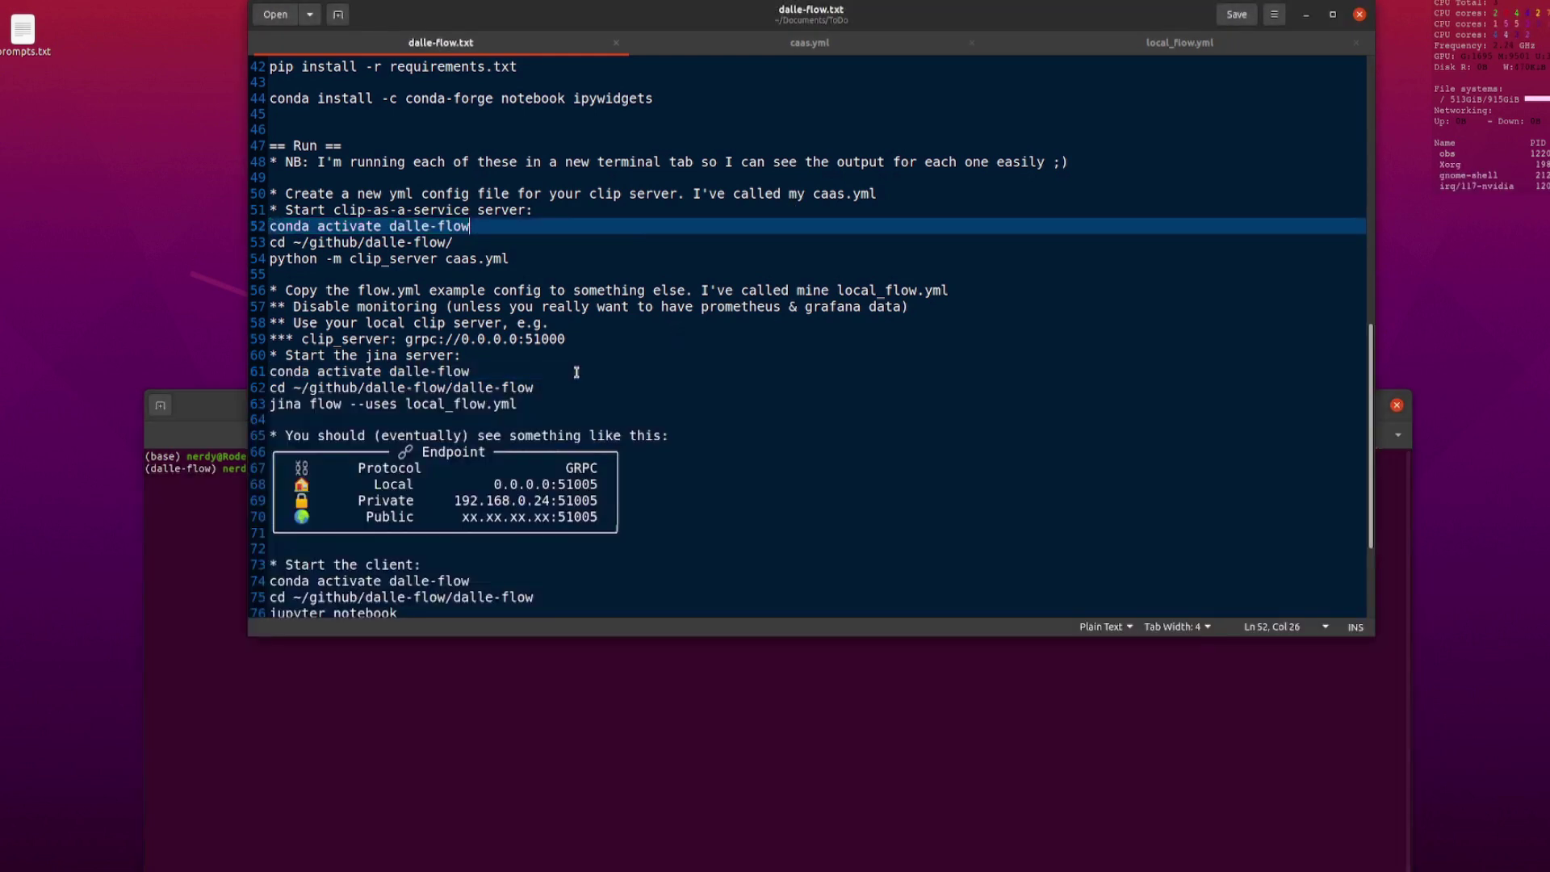
{"action": "triple_click", "coordinate": [559, 386]}
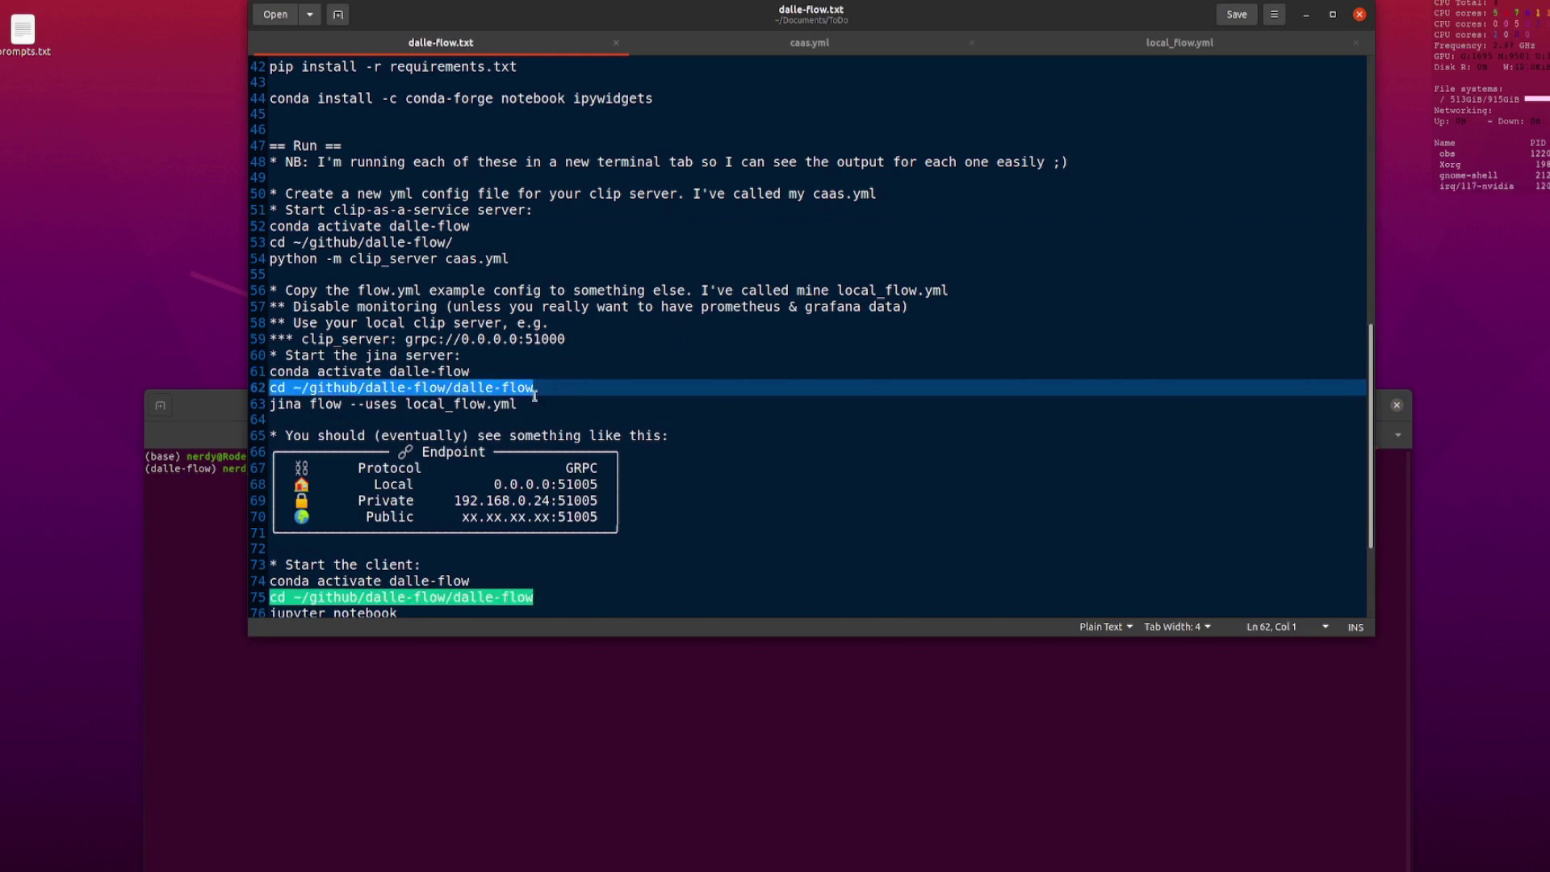
{"action": "left_click", "coordinate": [549, 765]}
{"action": "right_click", "coordinate": [626, 643]}
{"action": "left_click", "coordinate": [654, 686]}
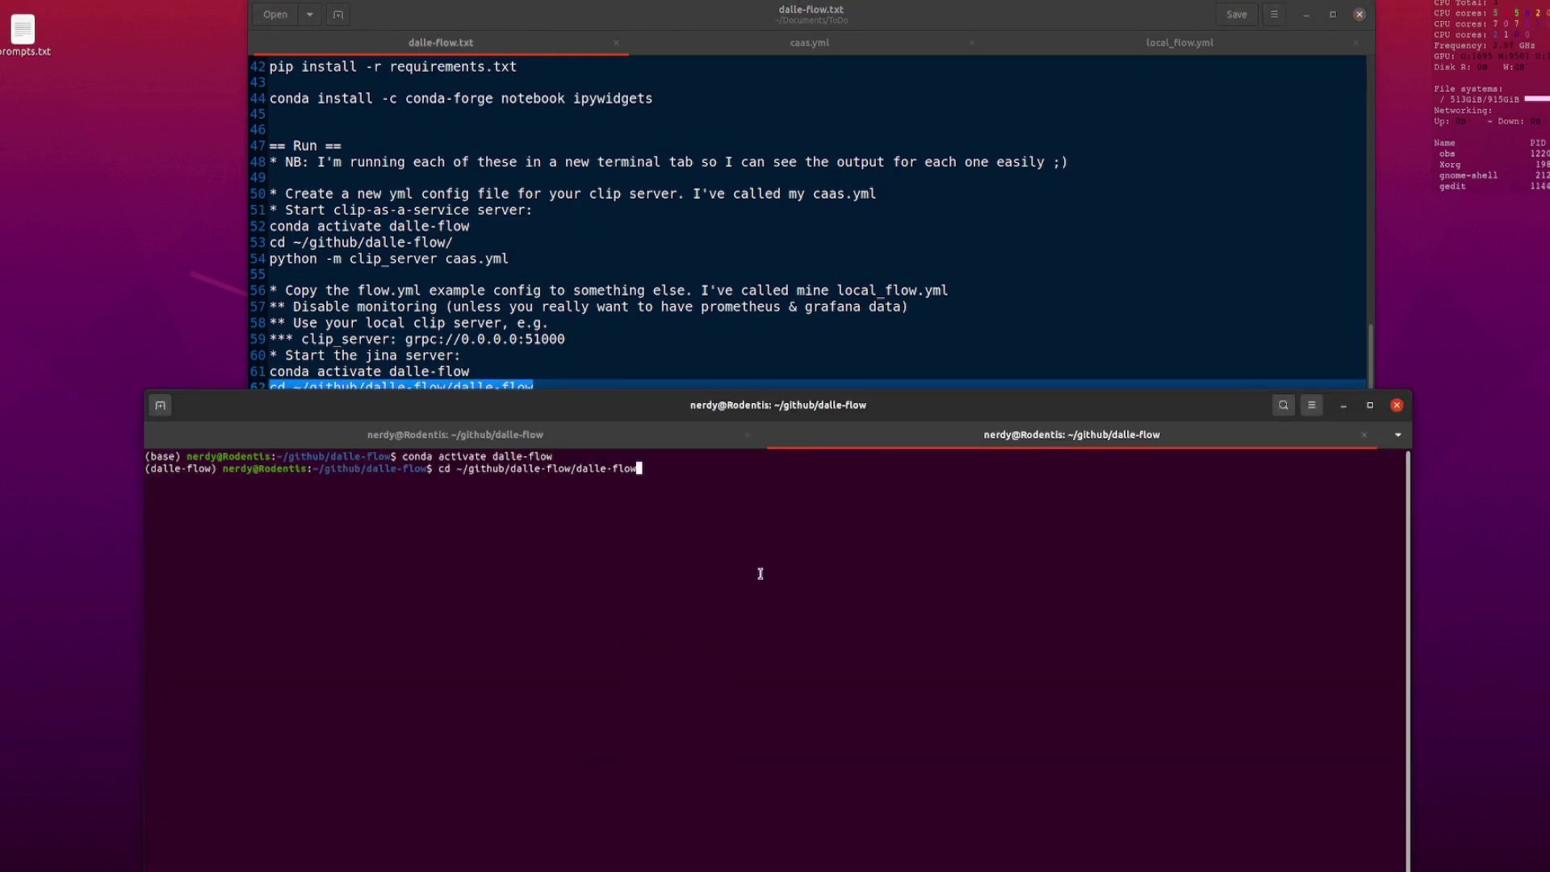
{"action": "key", "text": "Return"}
List the inner dalle-flow directory with ls -la and highlight local_flow.yml in the listing.
{"action": "type", "text": "ls -la"}
{"action": "key", "text": "Return"}
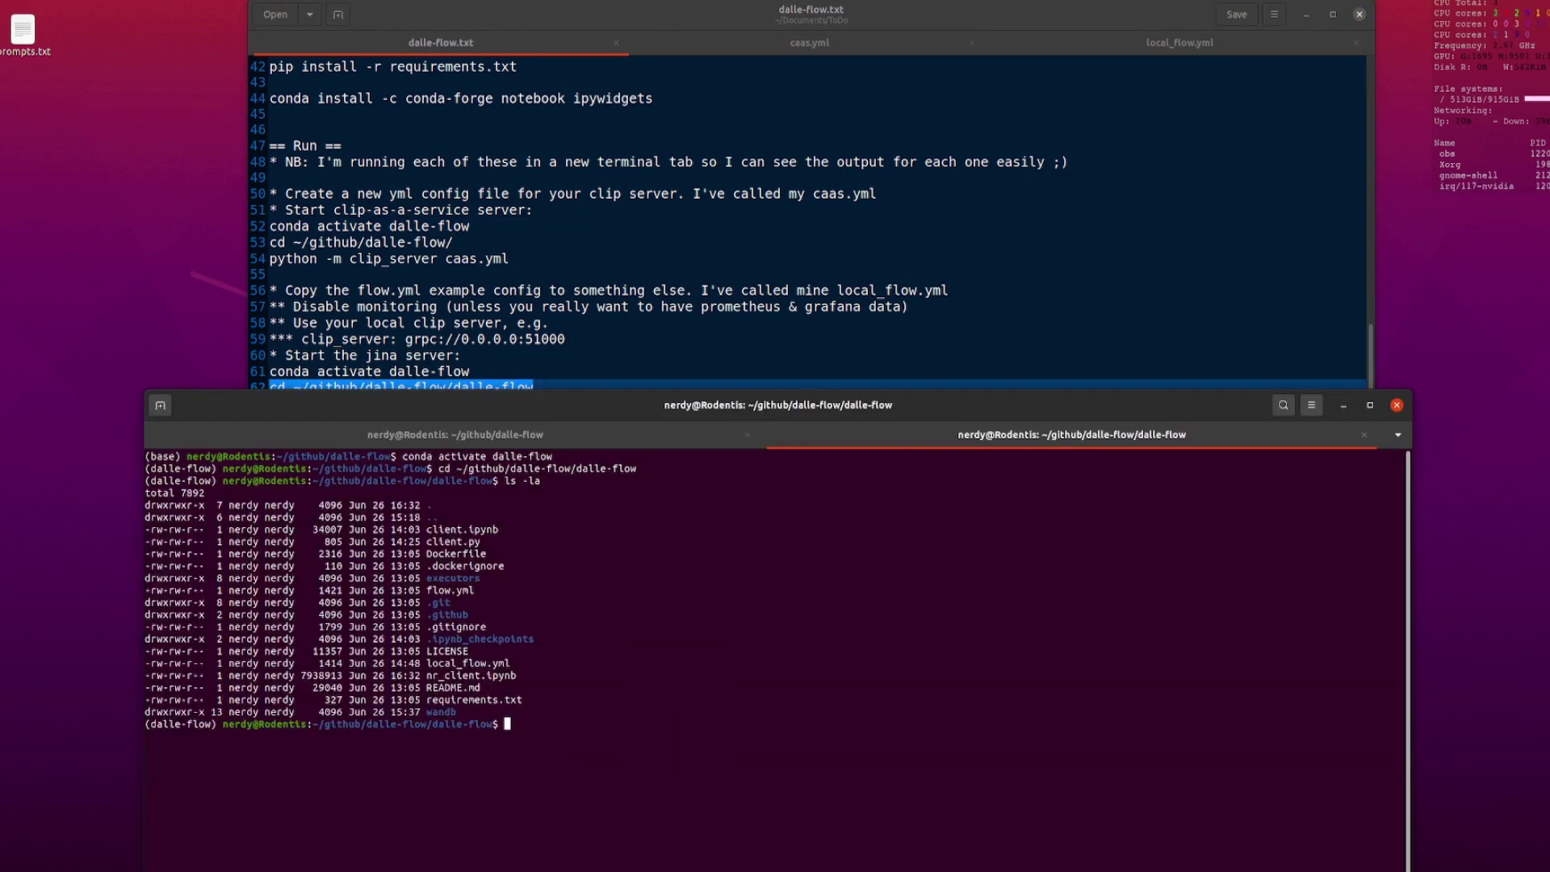
{"action": "double_click", "coordinate": [484, 663]}
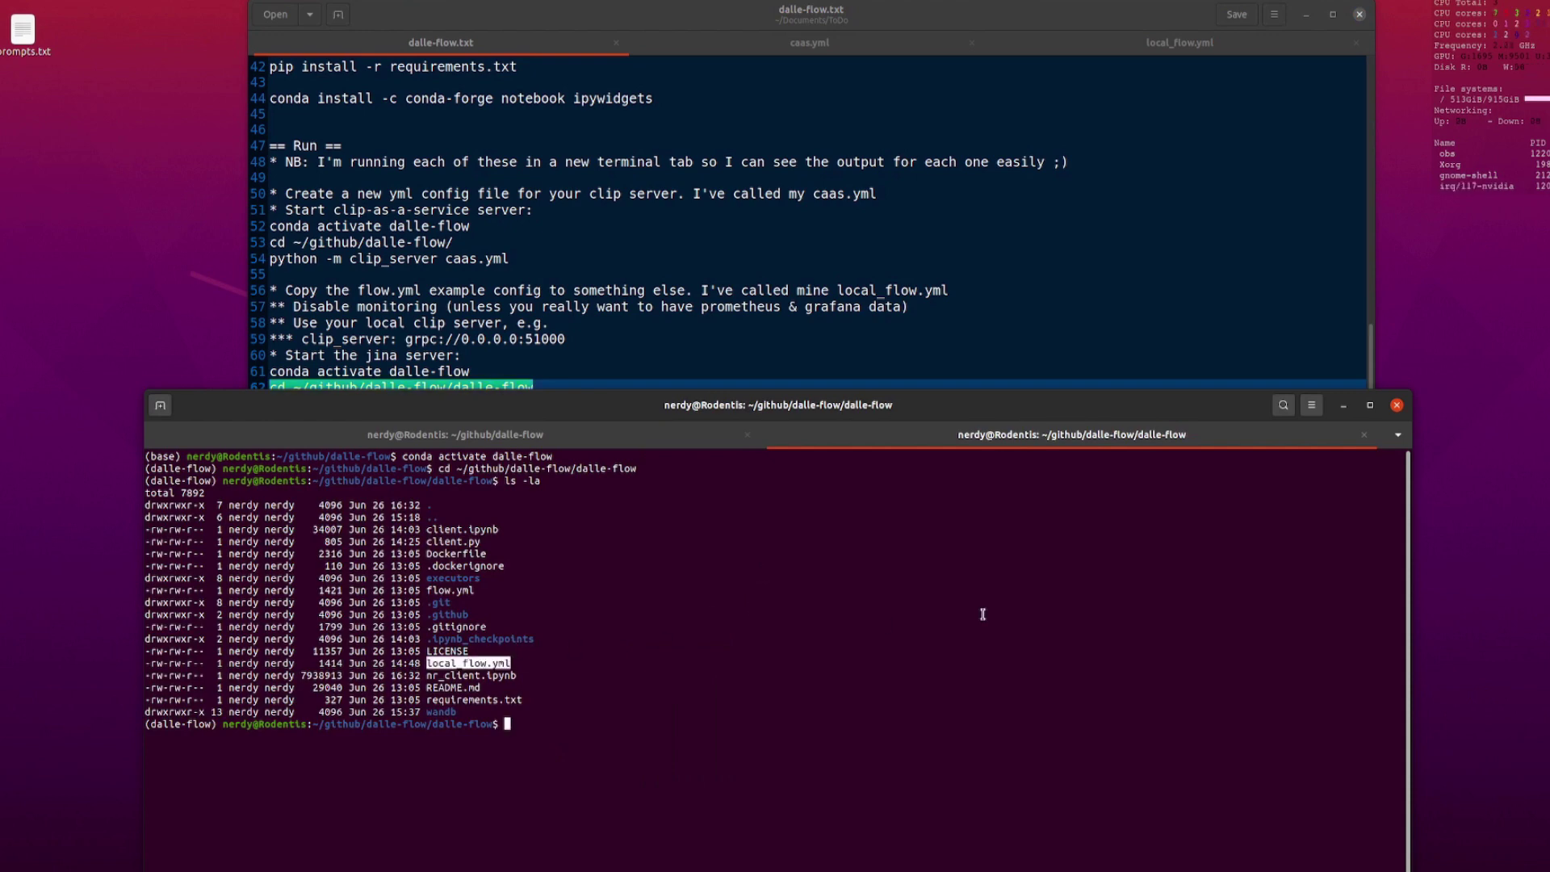
Bring up the local_flow.yml configuration and examine its clip_server address and its monitoring setting.
{"action": "left_click", "coordinate": [1129, 171]}
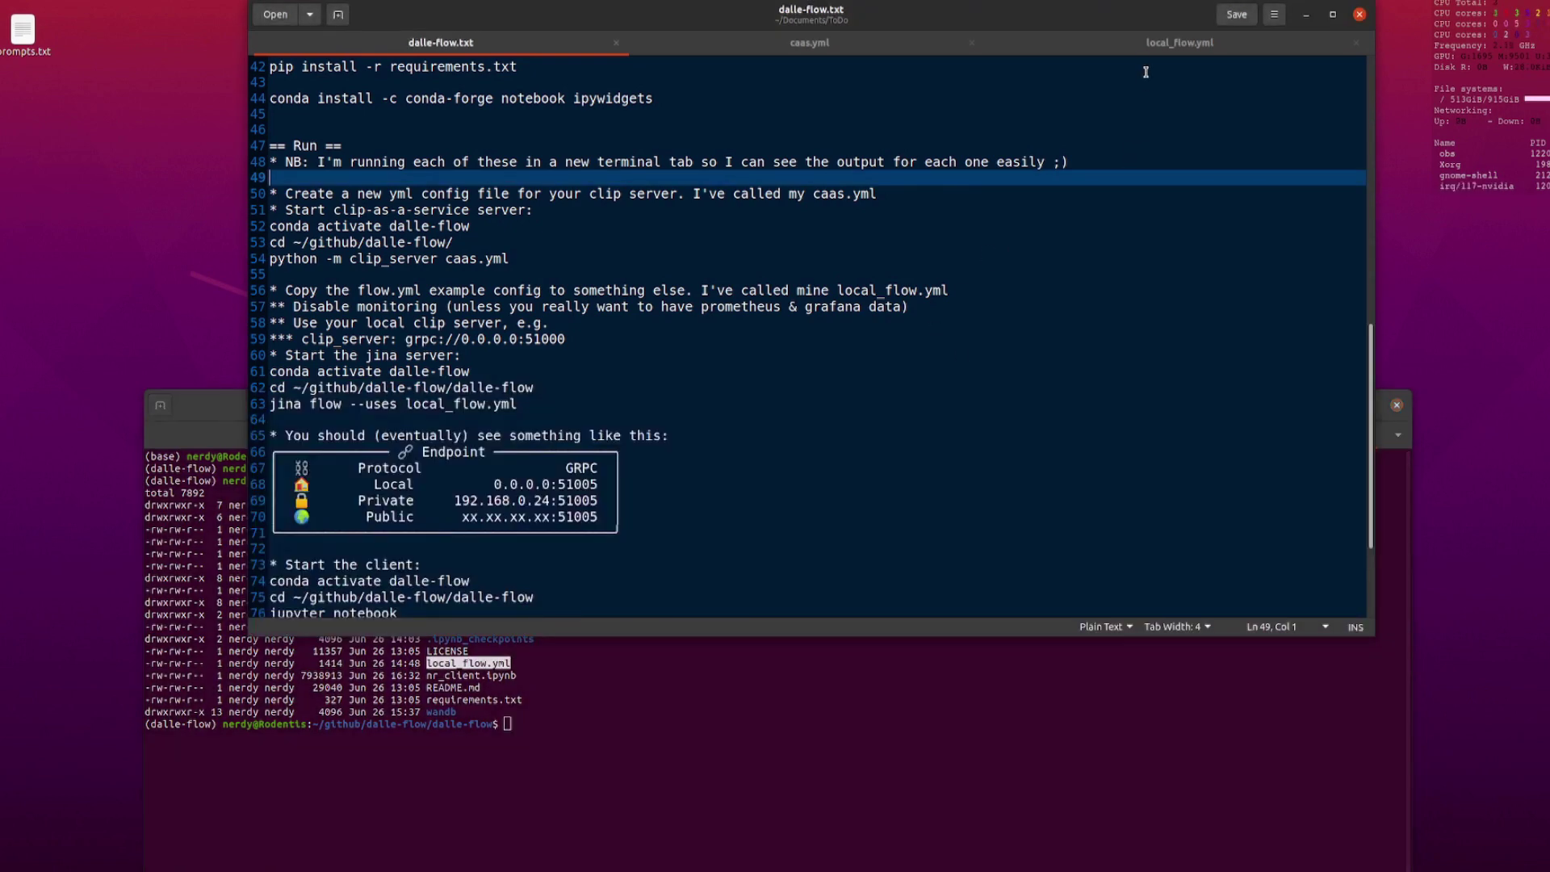
{"action": "key", "text": "alt+3"}
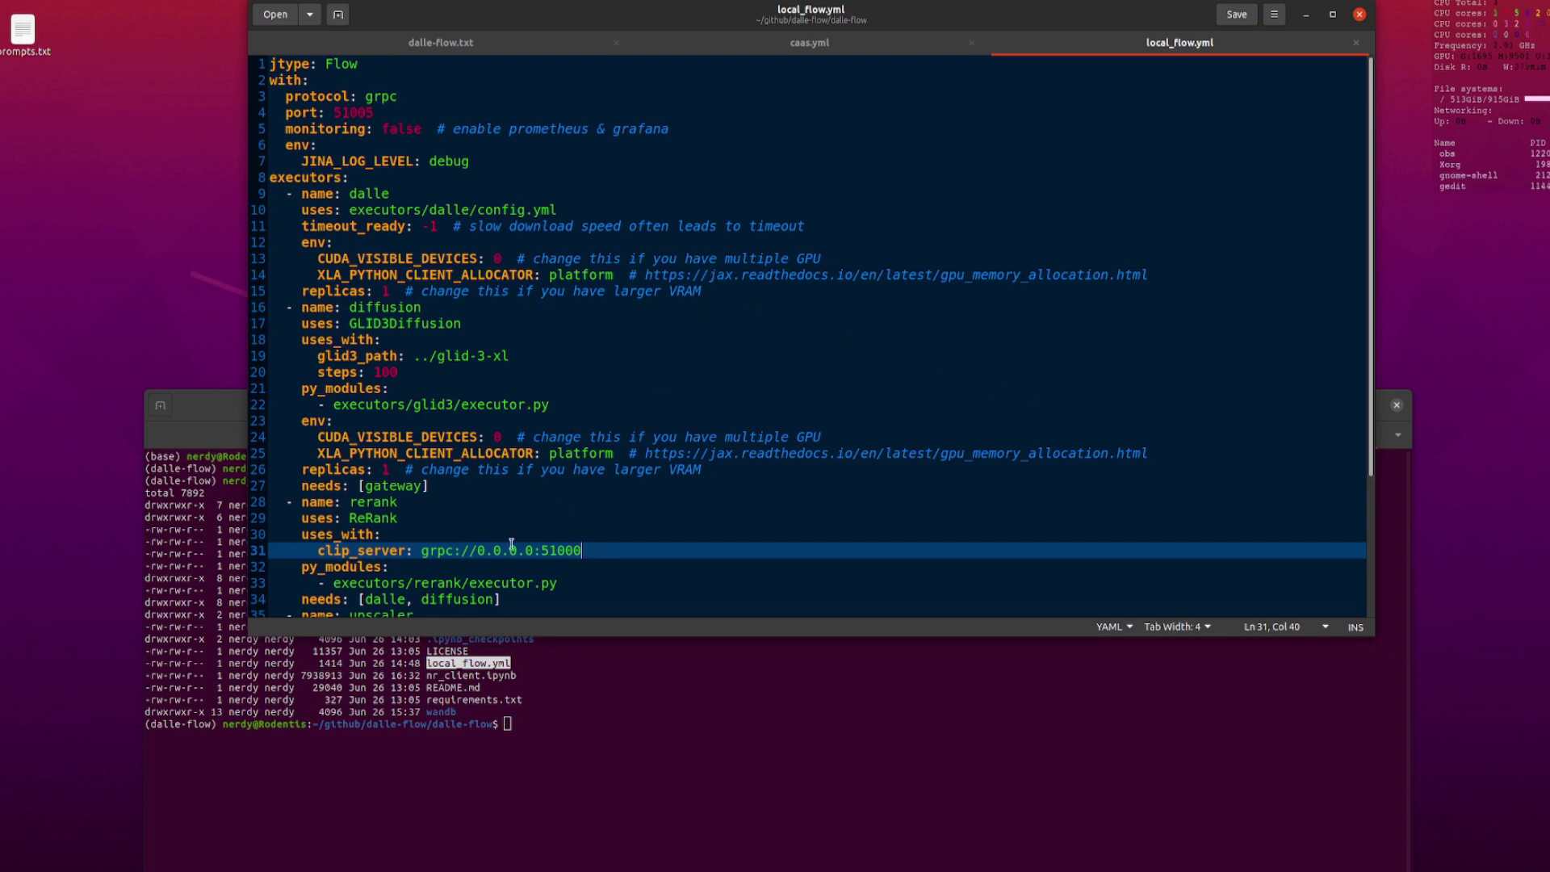
{"action": "left_click_drag", "start_coordinate": [423, 551], "coordinate": [582, 550]}
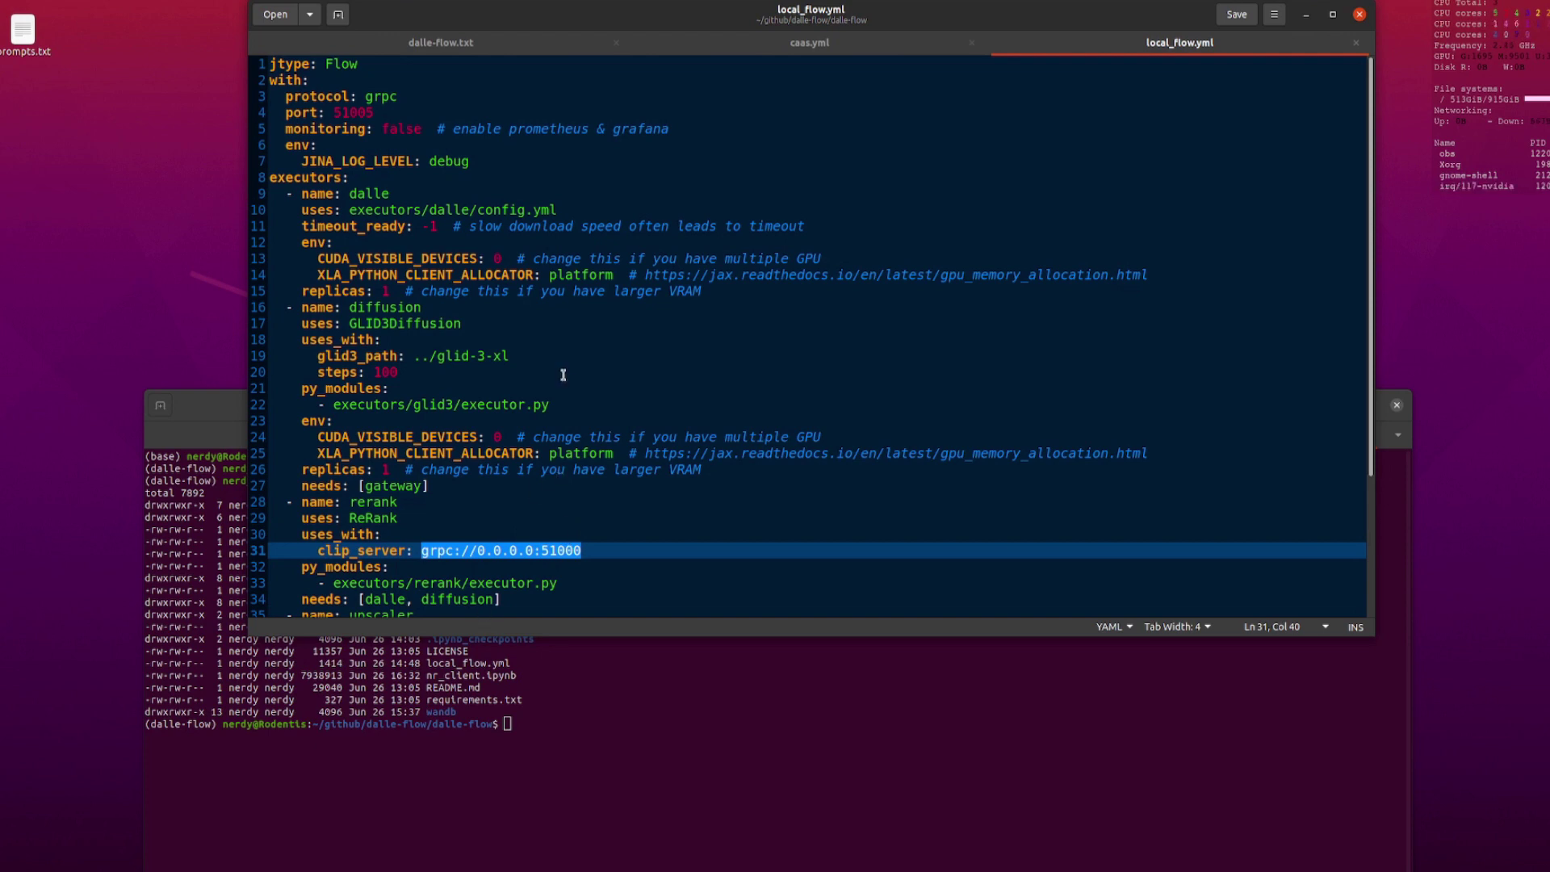
{"action": "double_click", "coordinate": [400, 129]}
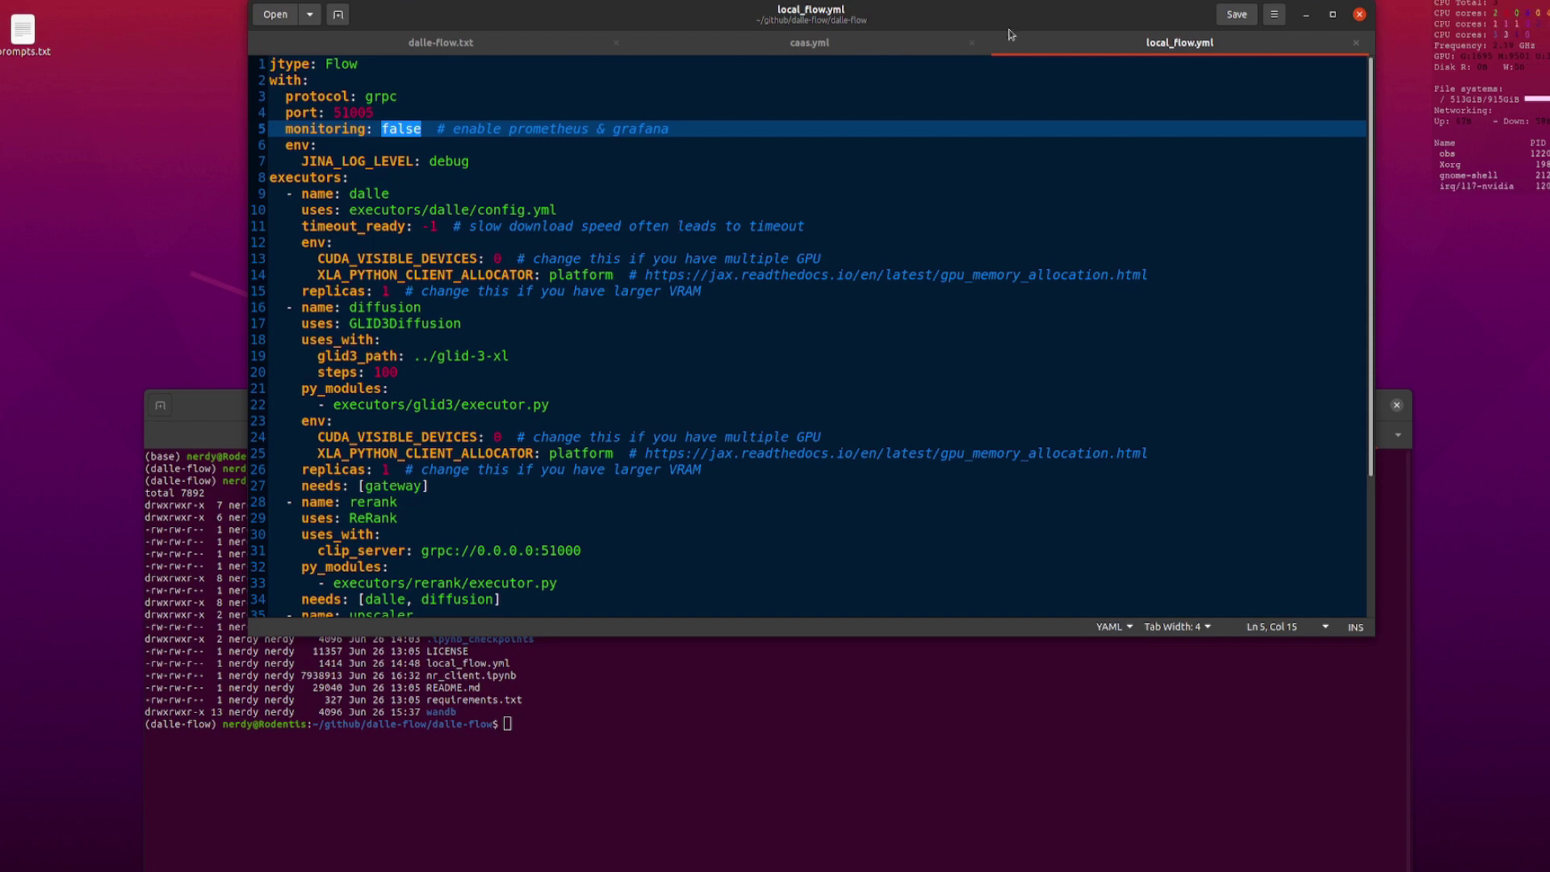
Recheck the README's server start section, copy the matching command from the notes, and run jina flow --uses local_flow.yml in the terminal.
{"action": "left_click", "coordinate": [508, 42]}
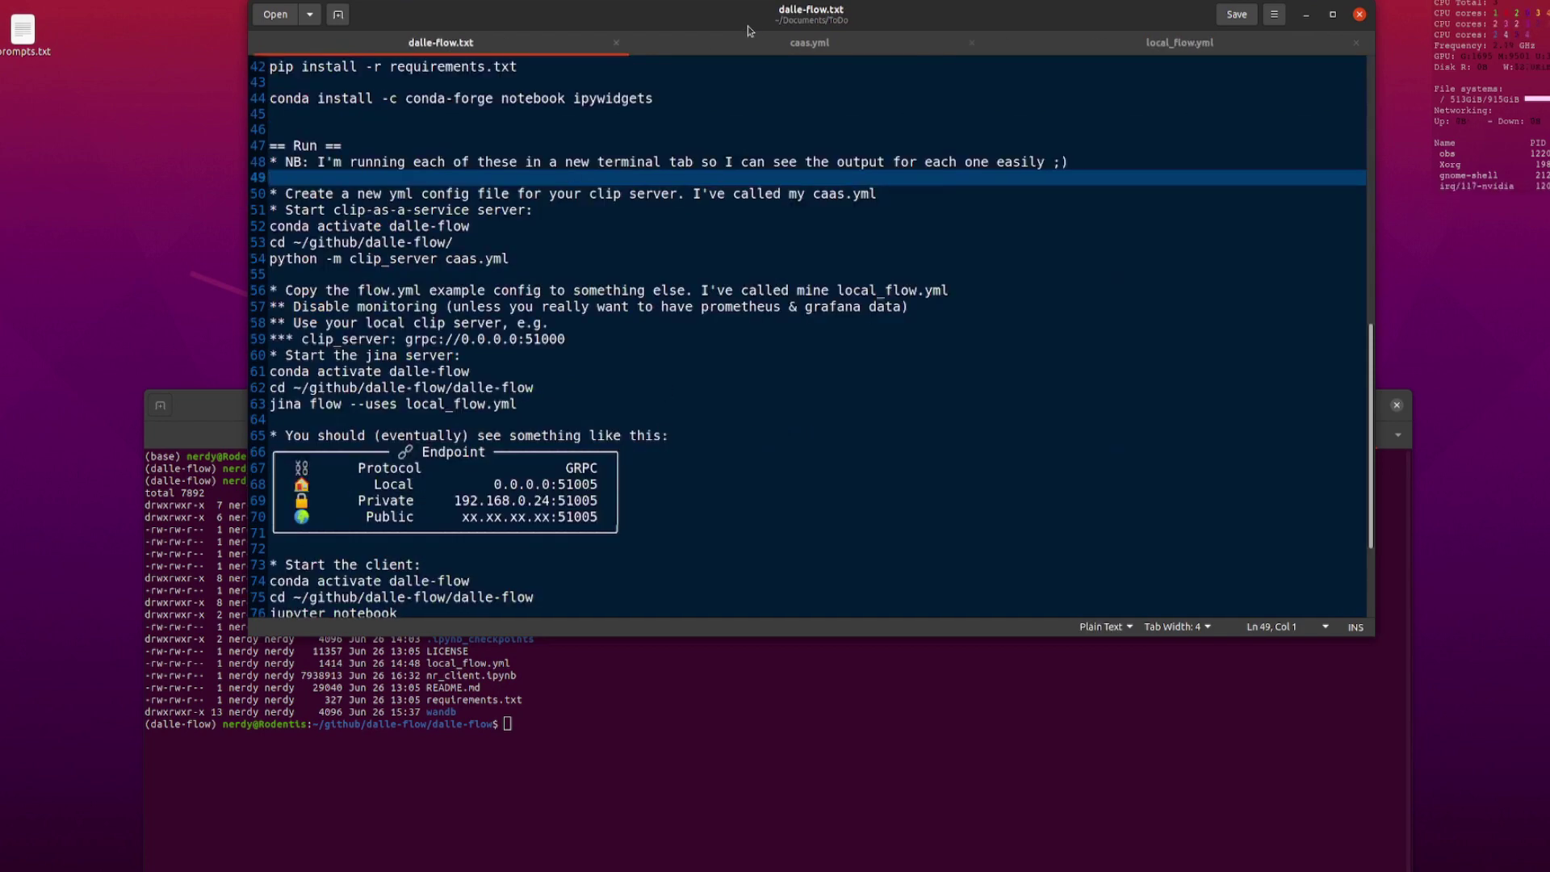
{"action": "key", "text": "alt+Tab"}
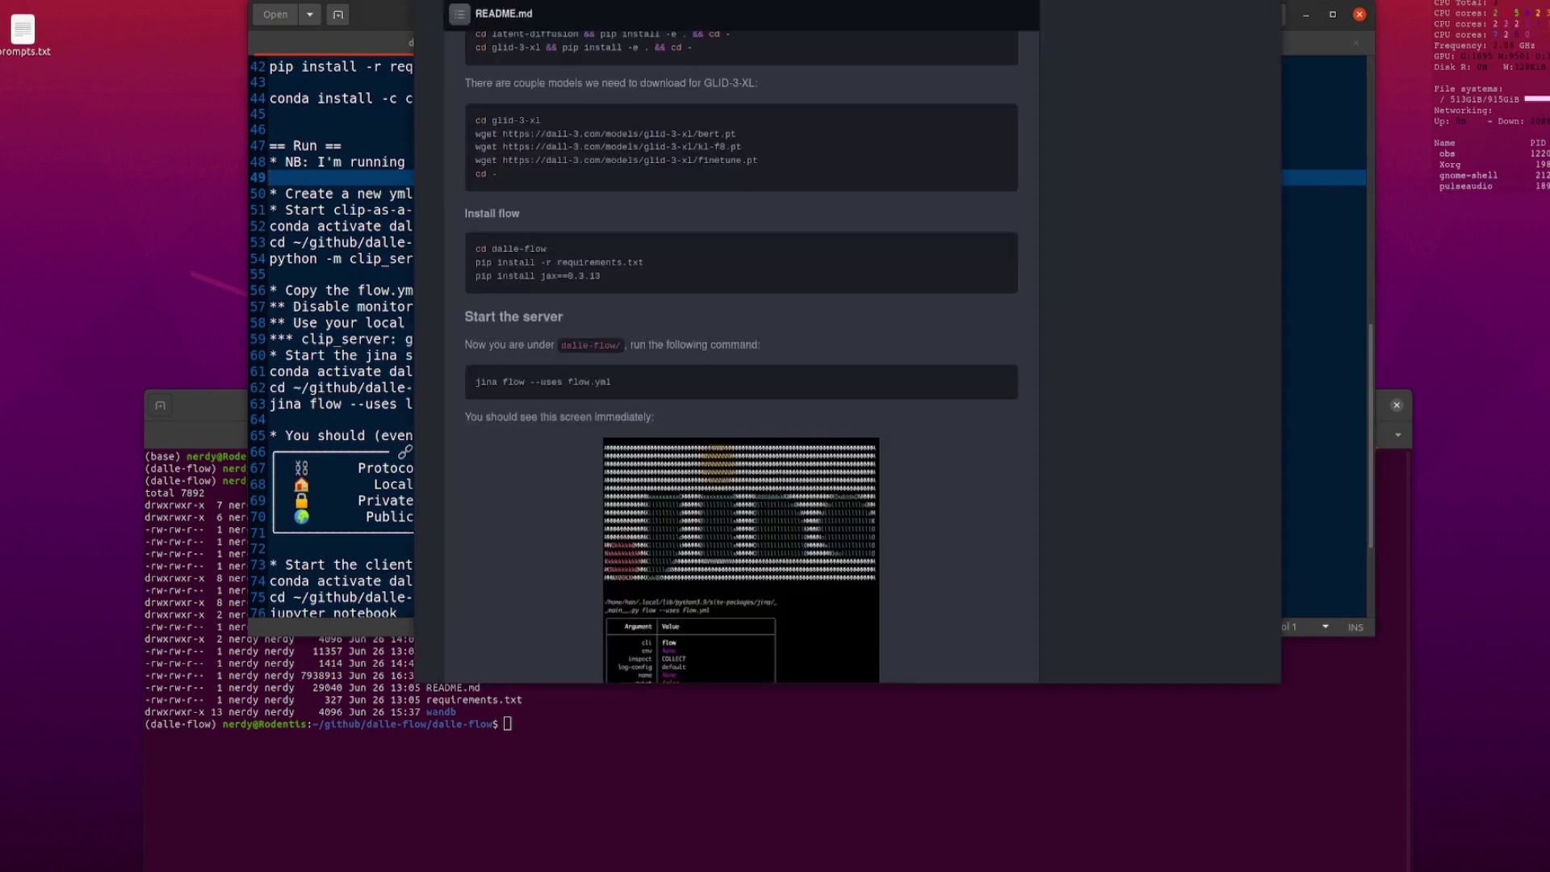
{"action": "left_click", "coordinate": [326, 519]}
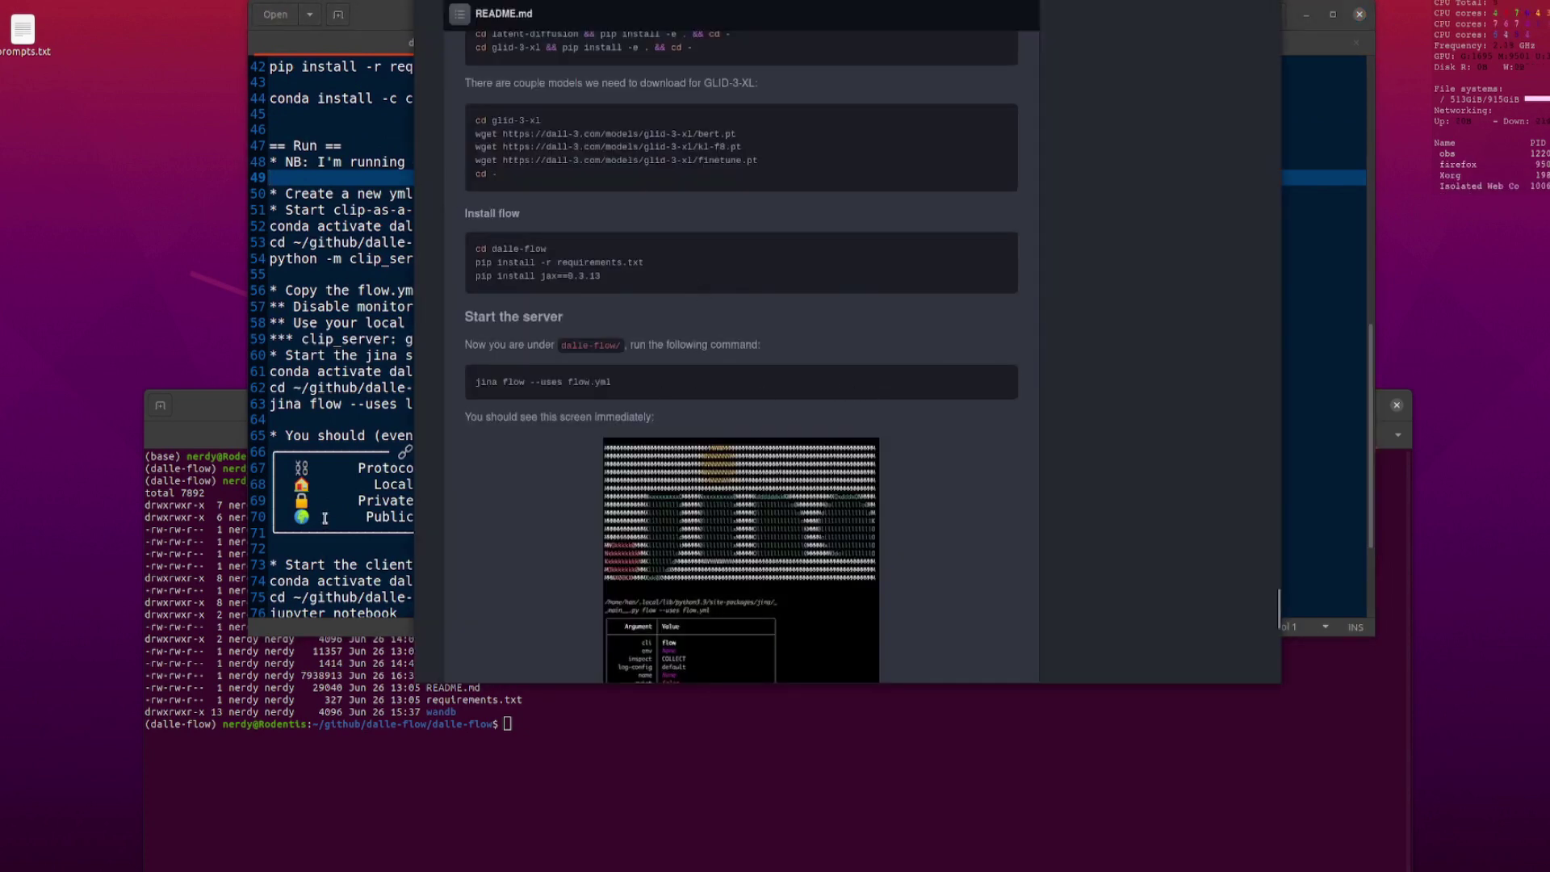
{"action": "scroll", "coordinate": [500, 568], "scroll_direction": "down", "scroll_amount": 2}
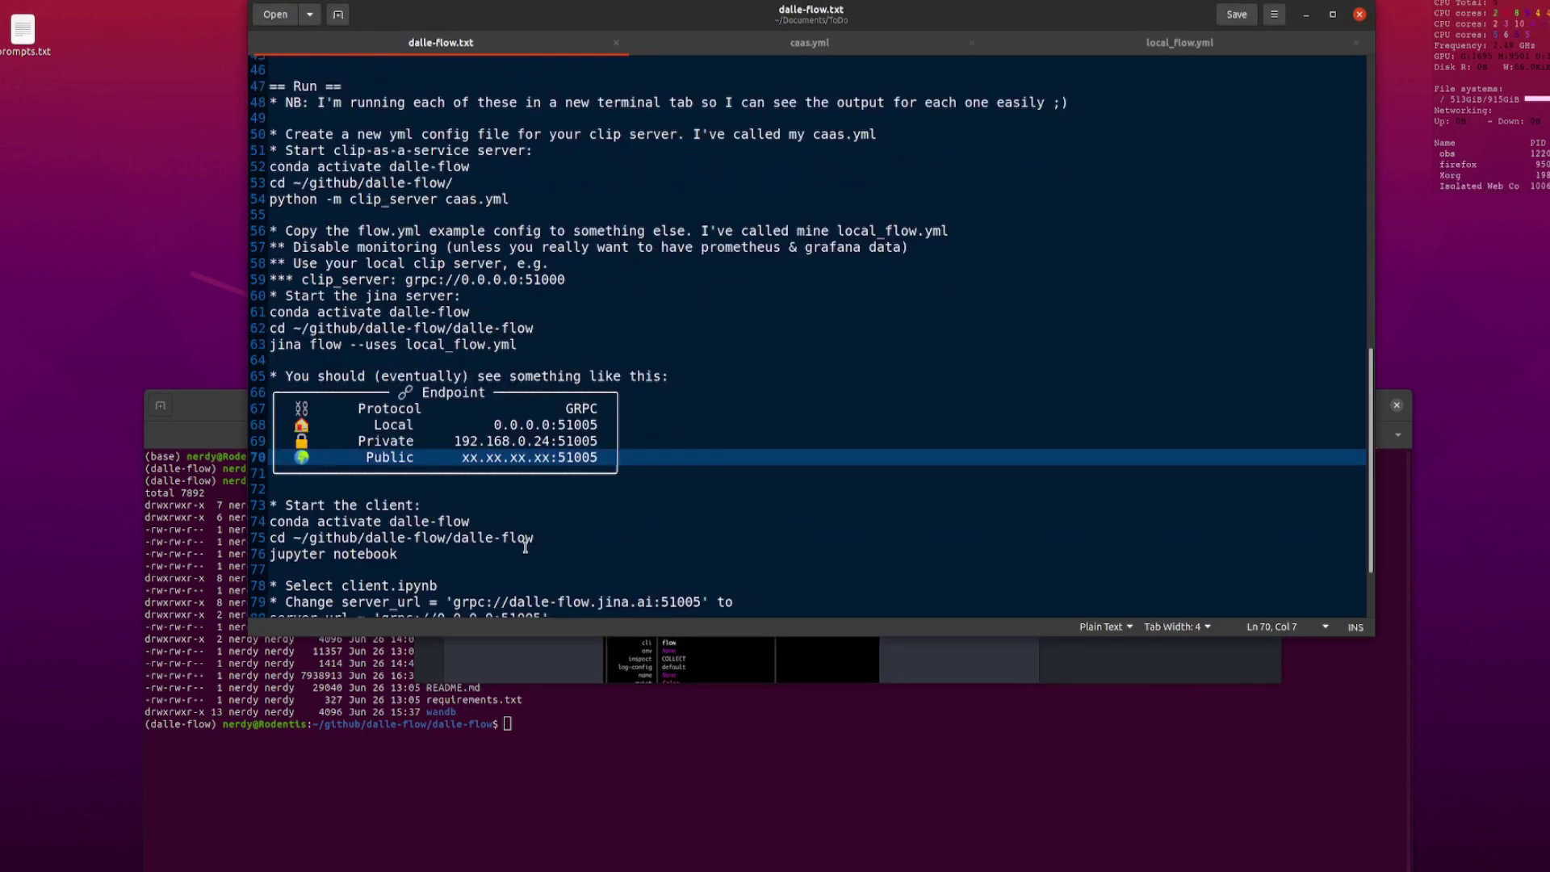
{"action": "left_click", "coordinate": [415, 344]}
{"action": "key", "text": "Home"}
{"action": "key", "text": "shift+End"}
{"action": "key", "text": "ctrl+c"}
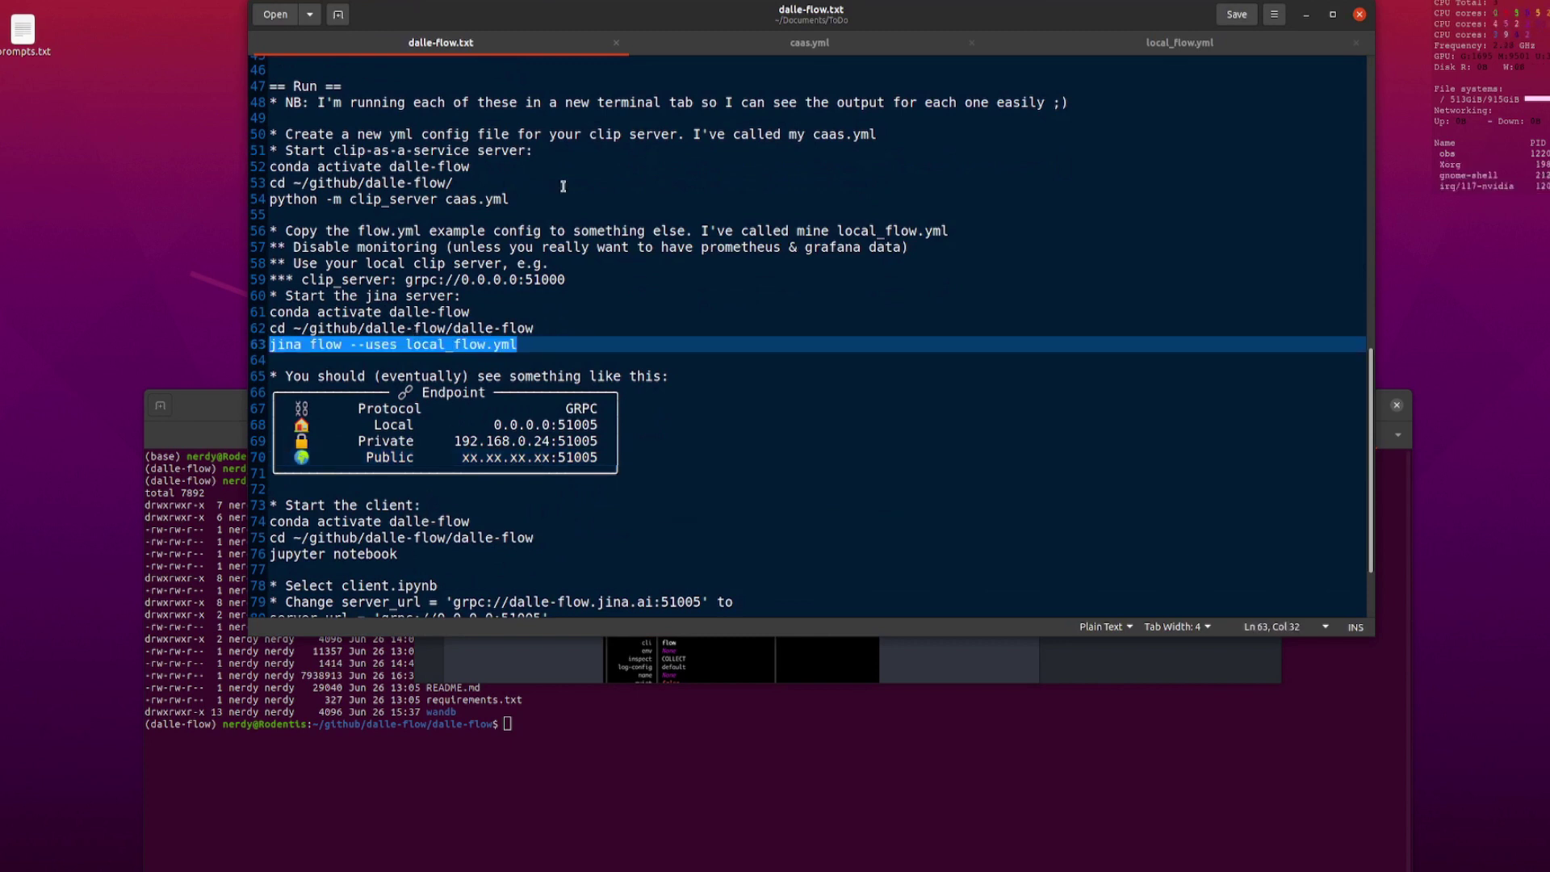
{"action": "left_click", "coordinate": [754, 805]}
{"action": "right_click", "coordinate": [749, 628]}
{"action": "left_click", "coordinate": [778, 670]}
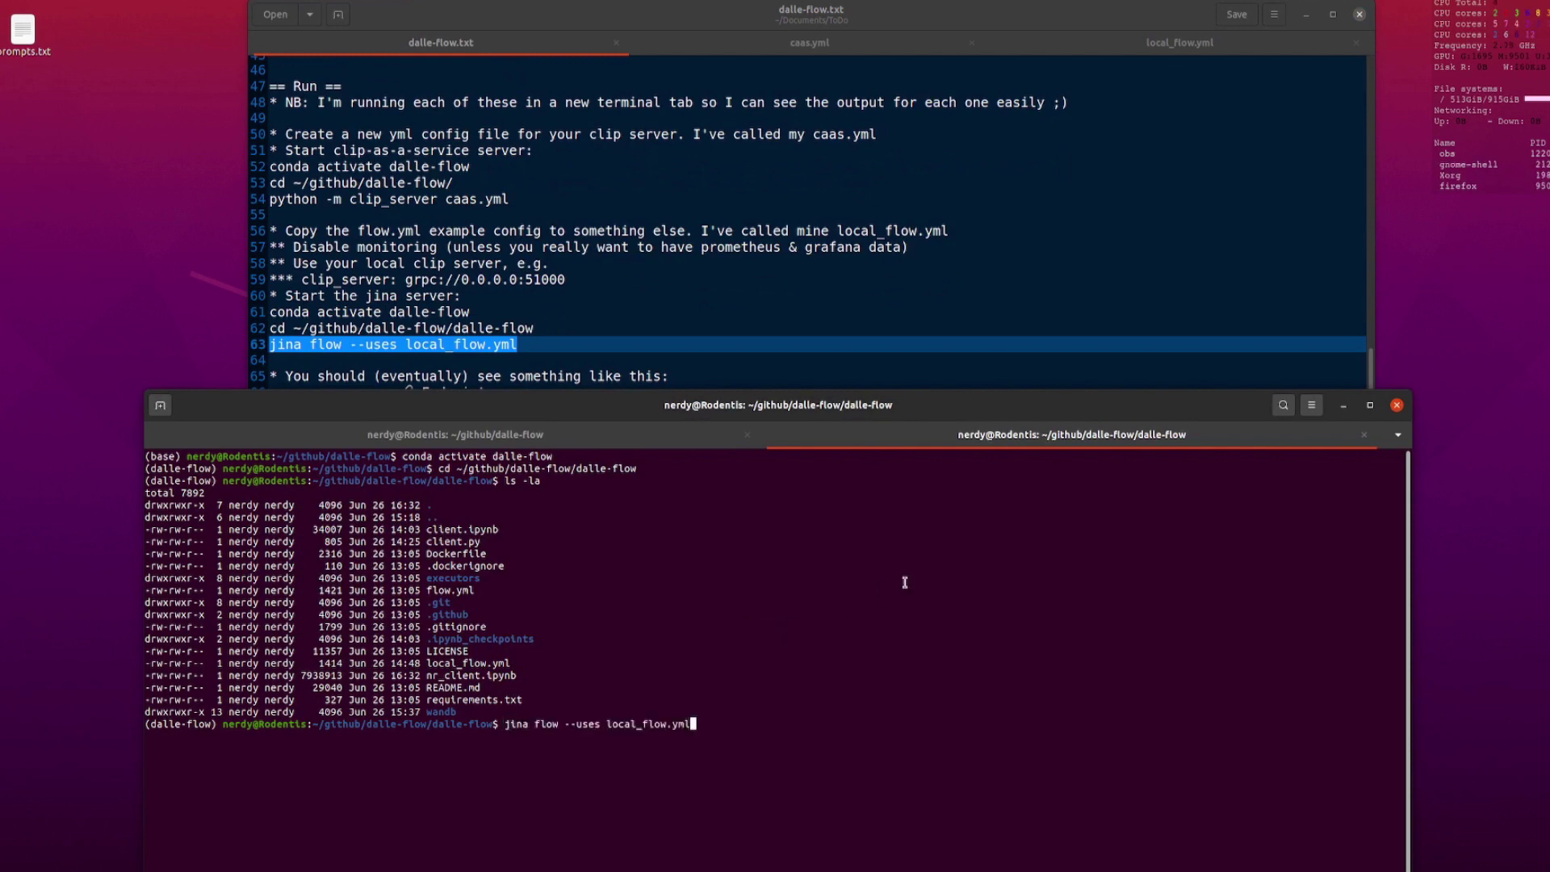
{"action": "key", "text": "Return"}
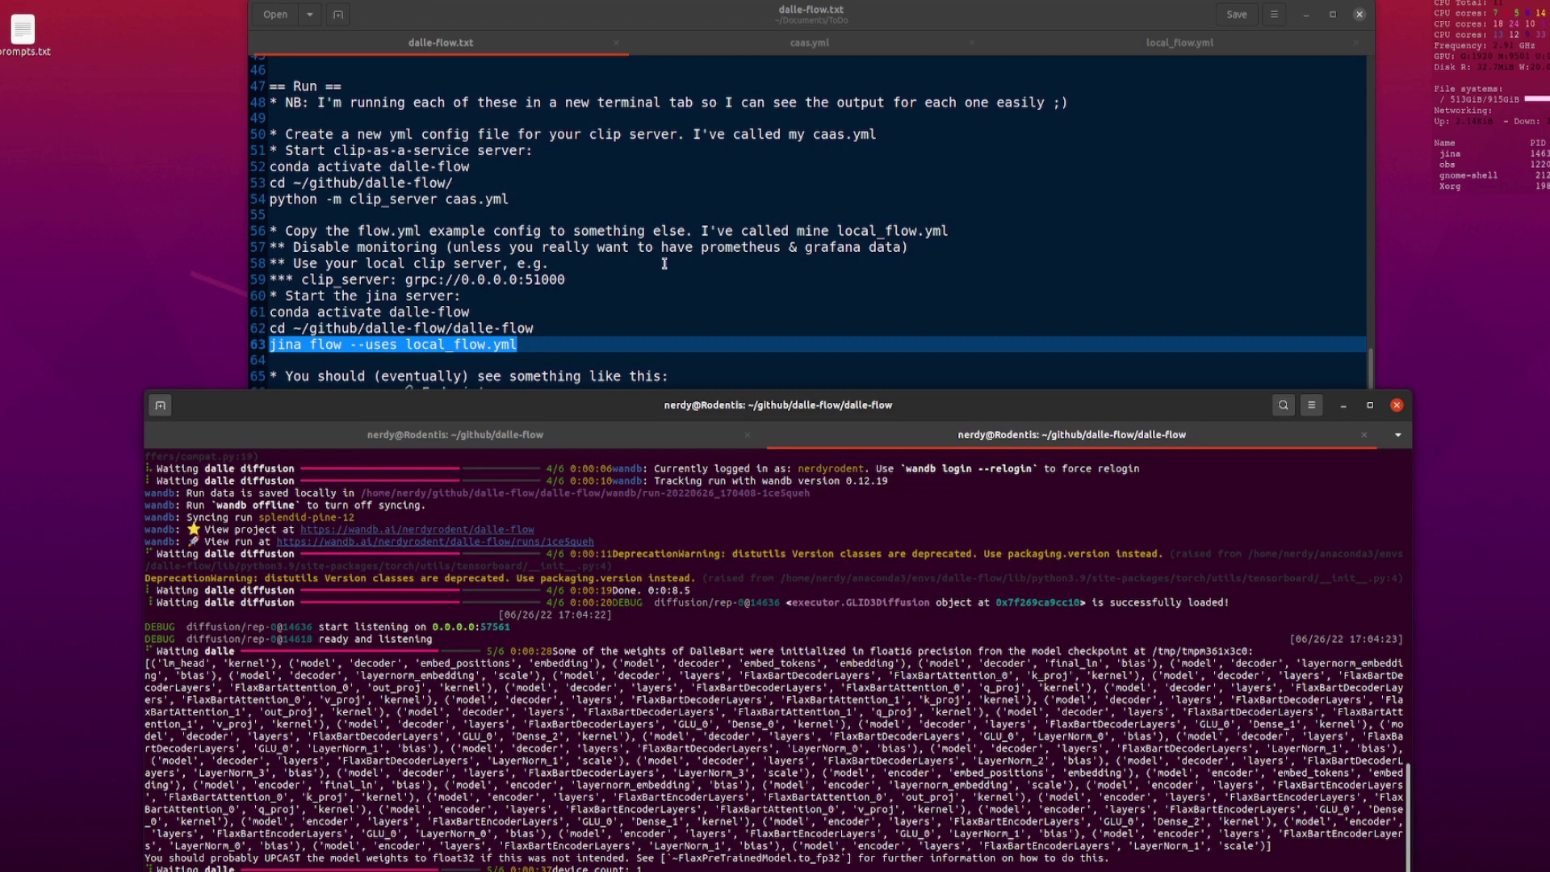
Open a third terminal session and run conda activate dalle-flow there, copied from the notes on starting the client.
{"action": "key", "text": "ctrl+shift+t"}
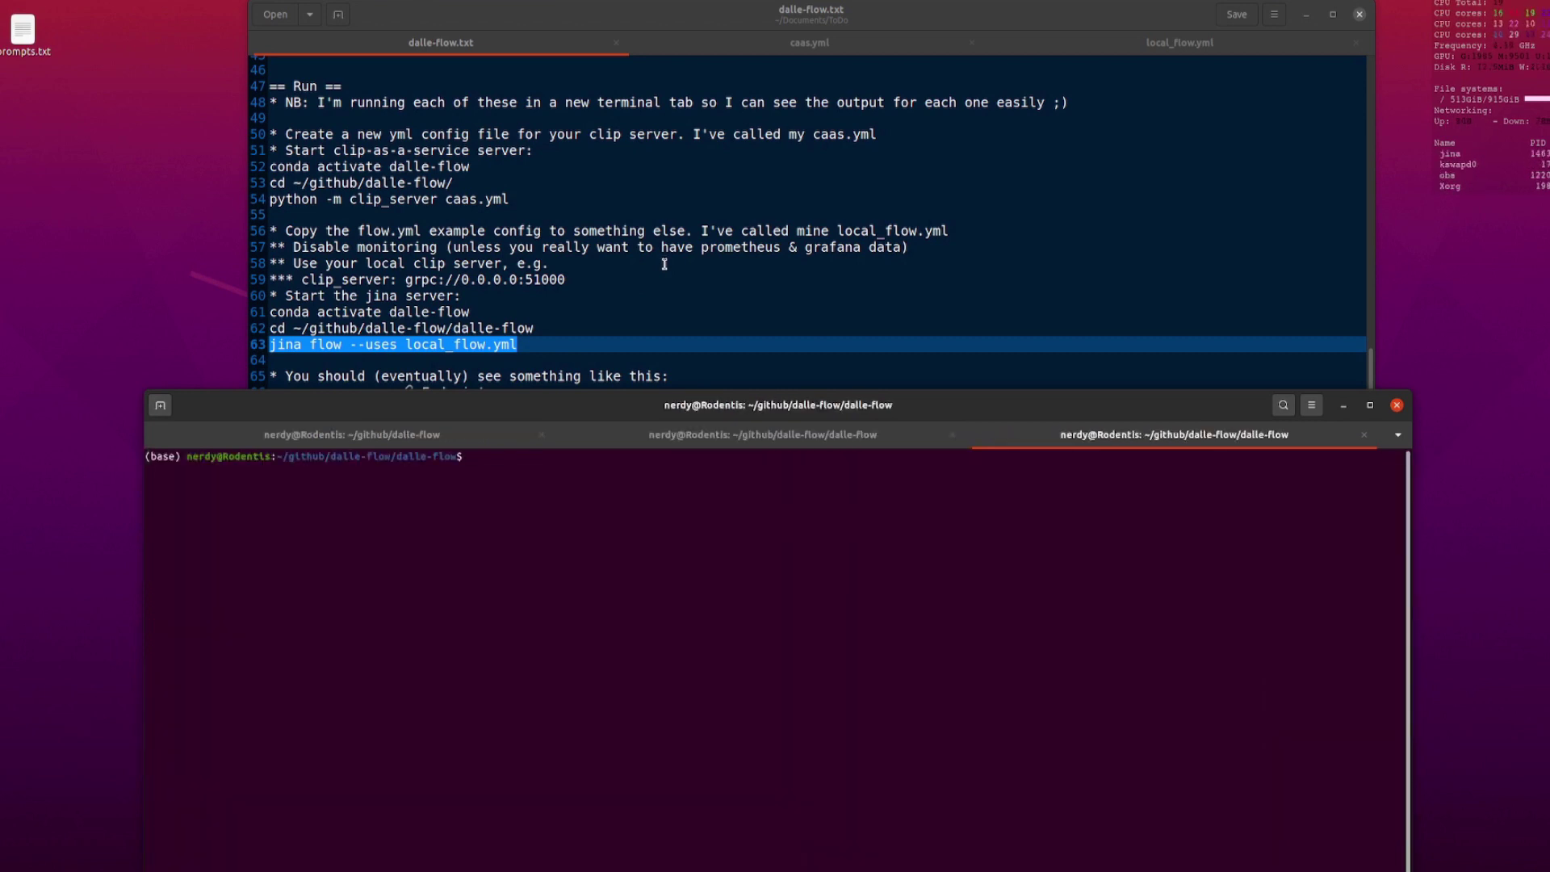
{"action": "left_click", "coordinate": [682, 311]}
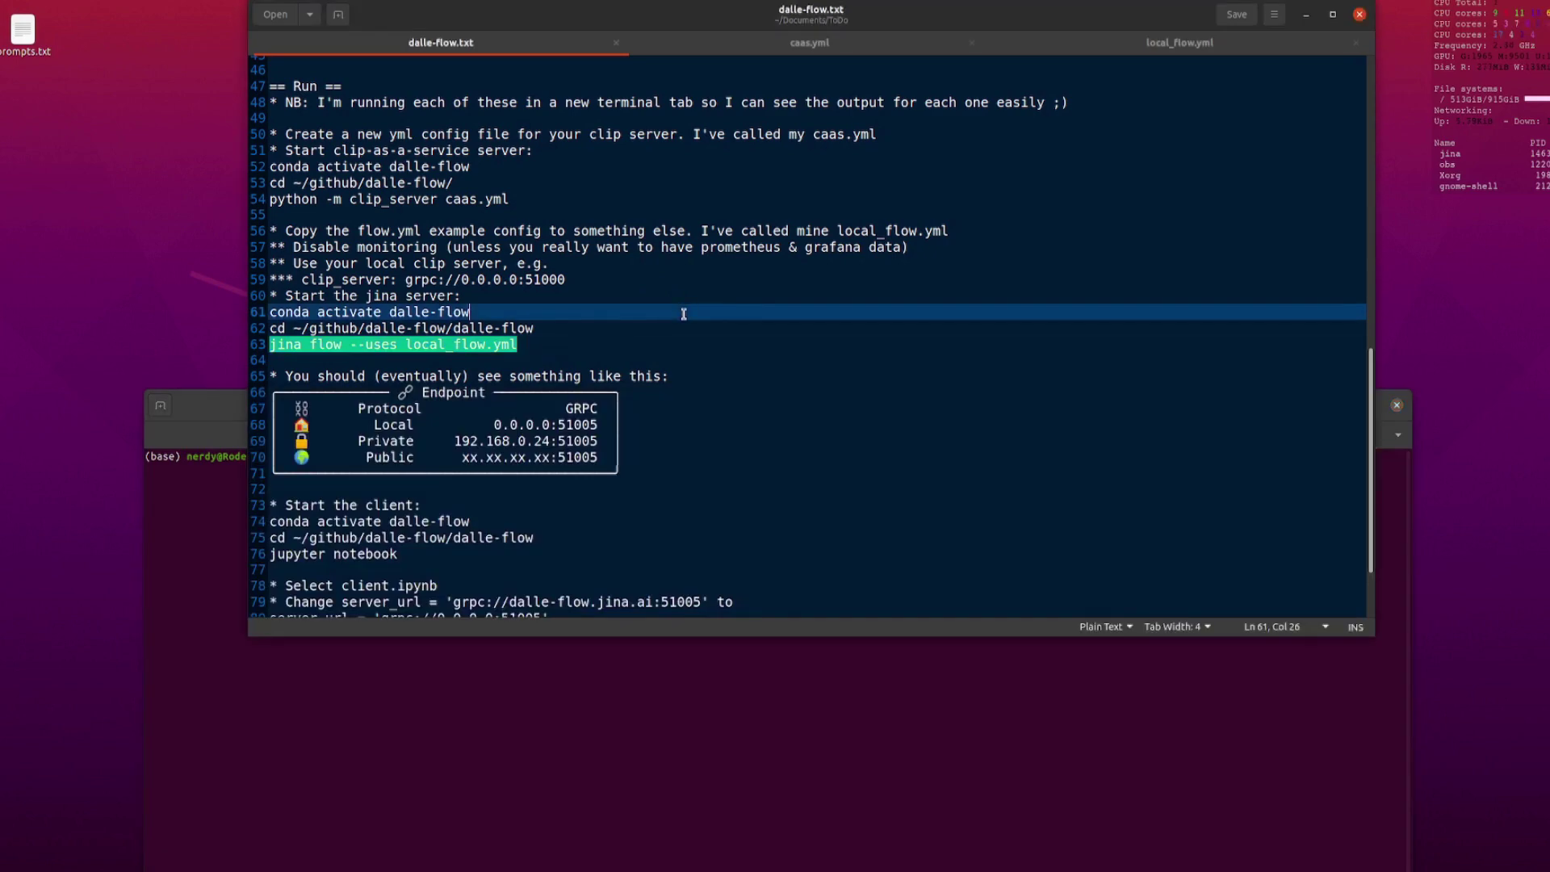
{"action": "scroll", "coordinate": [682, 315], "scroll_direction": "down", "scroll_amount": 2}
{"action": "scroll", "coordinate": [682, 317], "scroll_direction": "down", "scroll_amount": 2}
{"action": "left_click", "coordinate": [471, 418]}
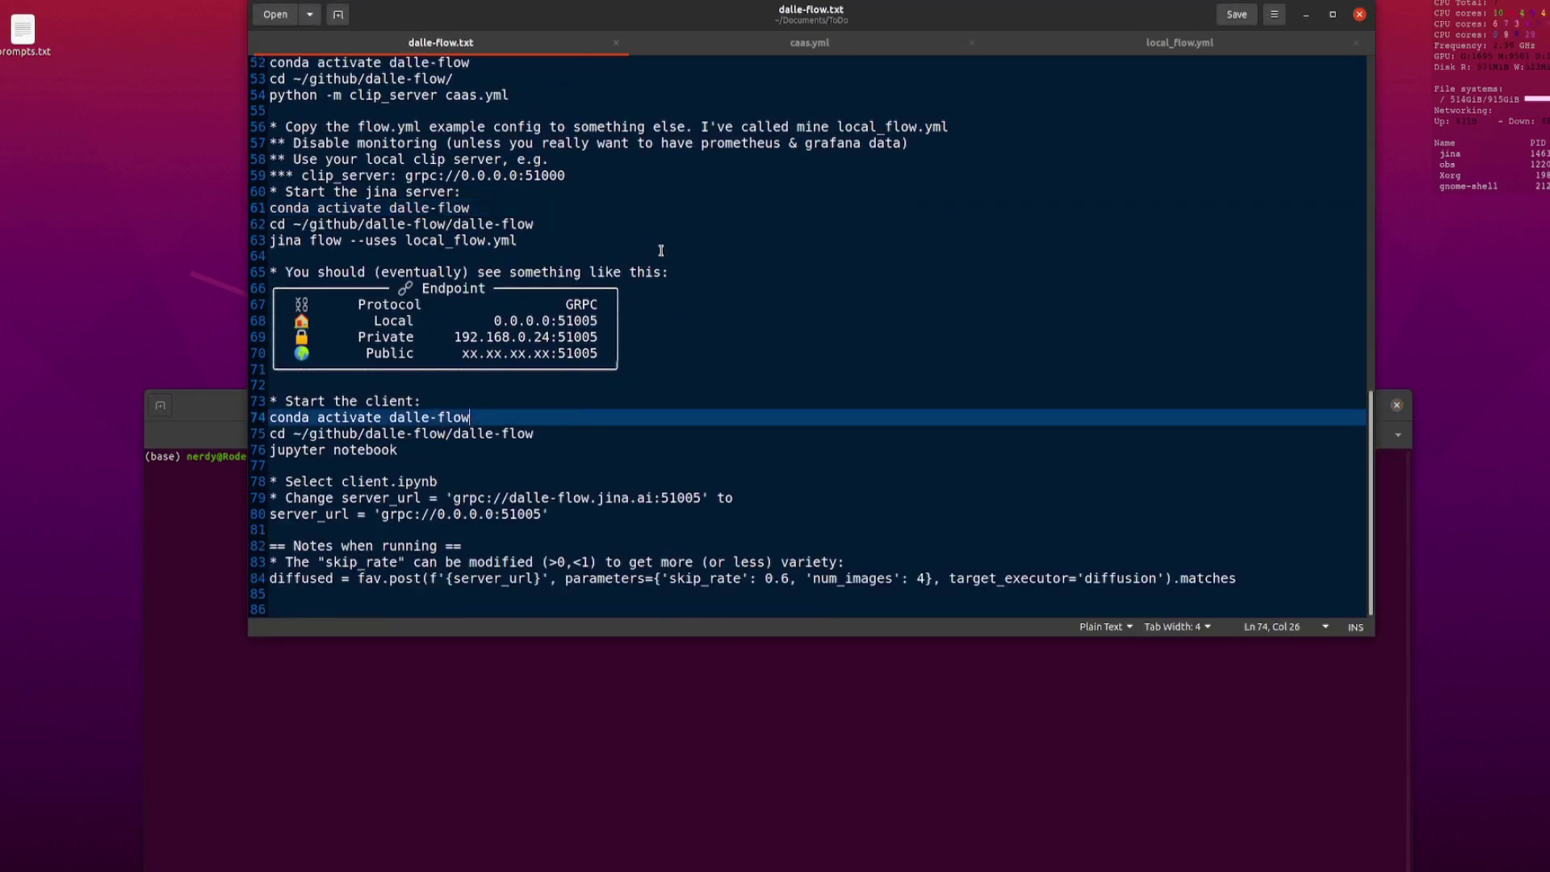
{"action": "key", "text": "shift+Home"}
{"action": "key", "text": "ctrl+c"}
{"action": "left_click", "coordinate": [726, 768]}
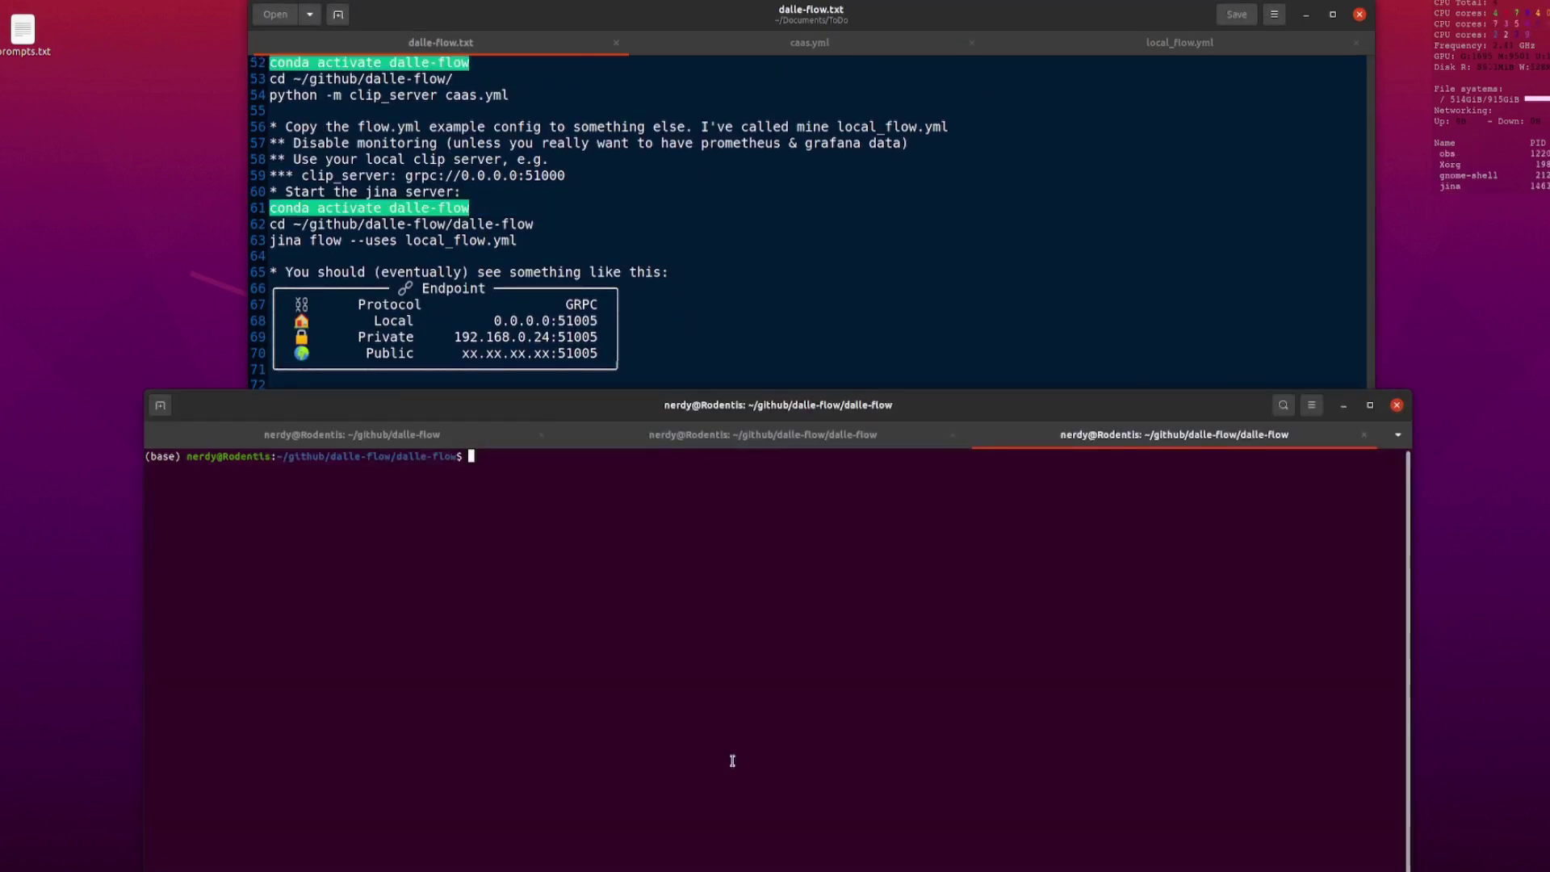
{"action": "right_click", "coordinate": [711, 631]}
{"action": "left_click", "coordinate": [734, 660]}
{"action": "key", "text": "Return"}
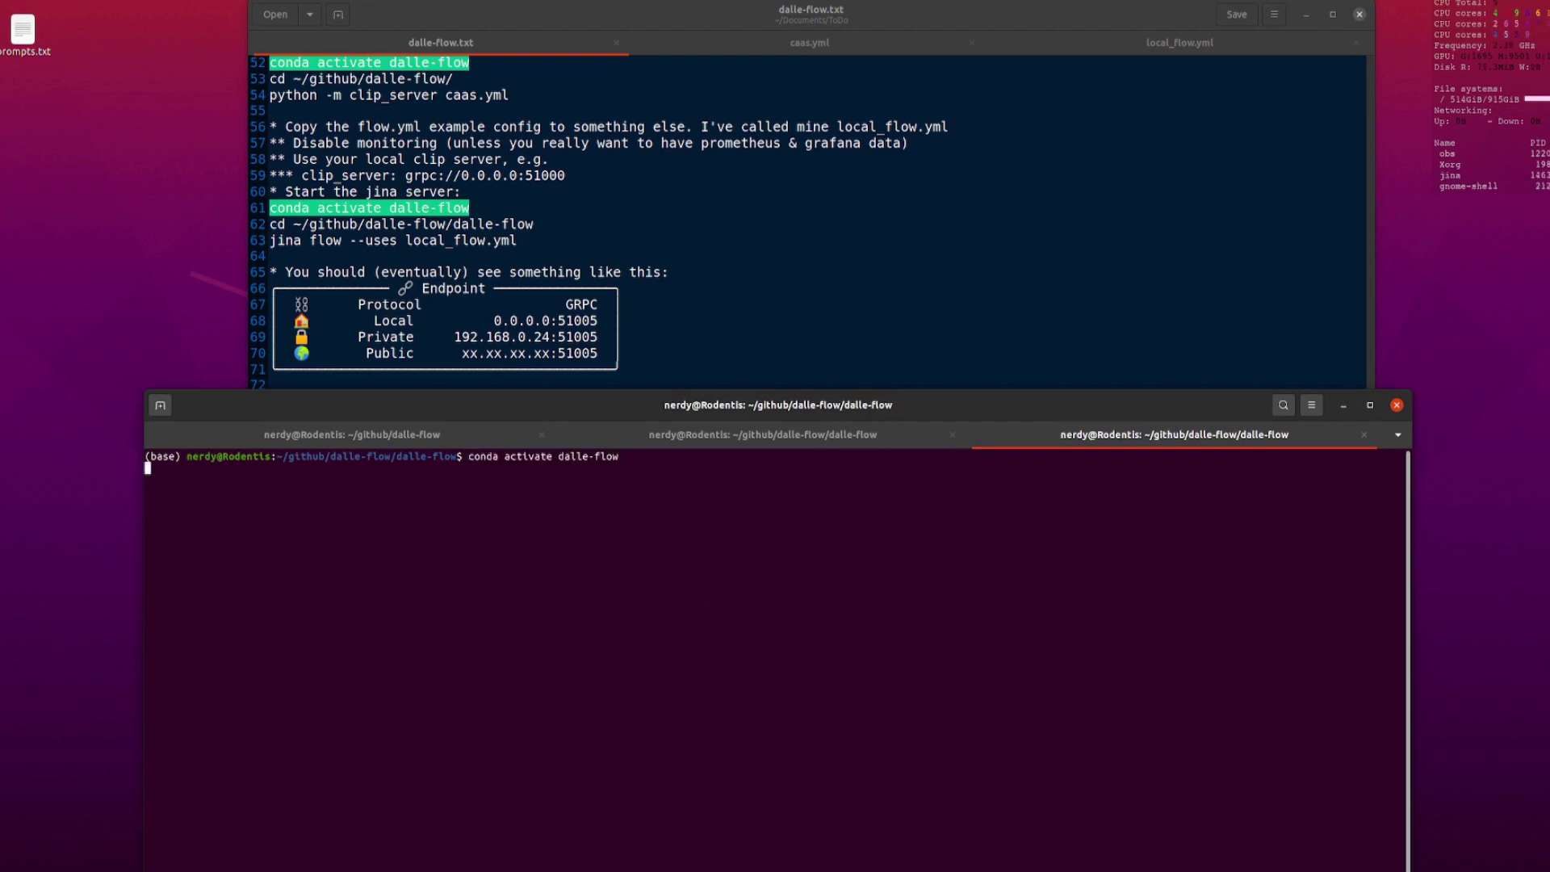
Check the jina flow's output, and run cd ~/github/dalle-flow/dalle-flow from the client notes in the third terminal session.
{"action": "left_click", "coordinate": [843, 436]}
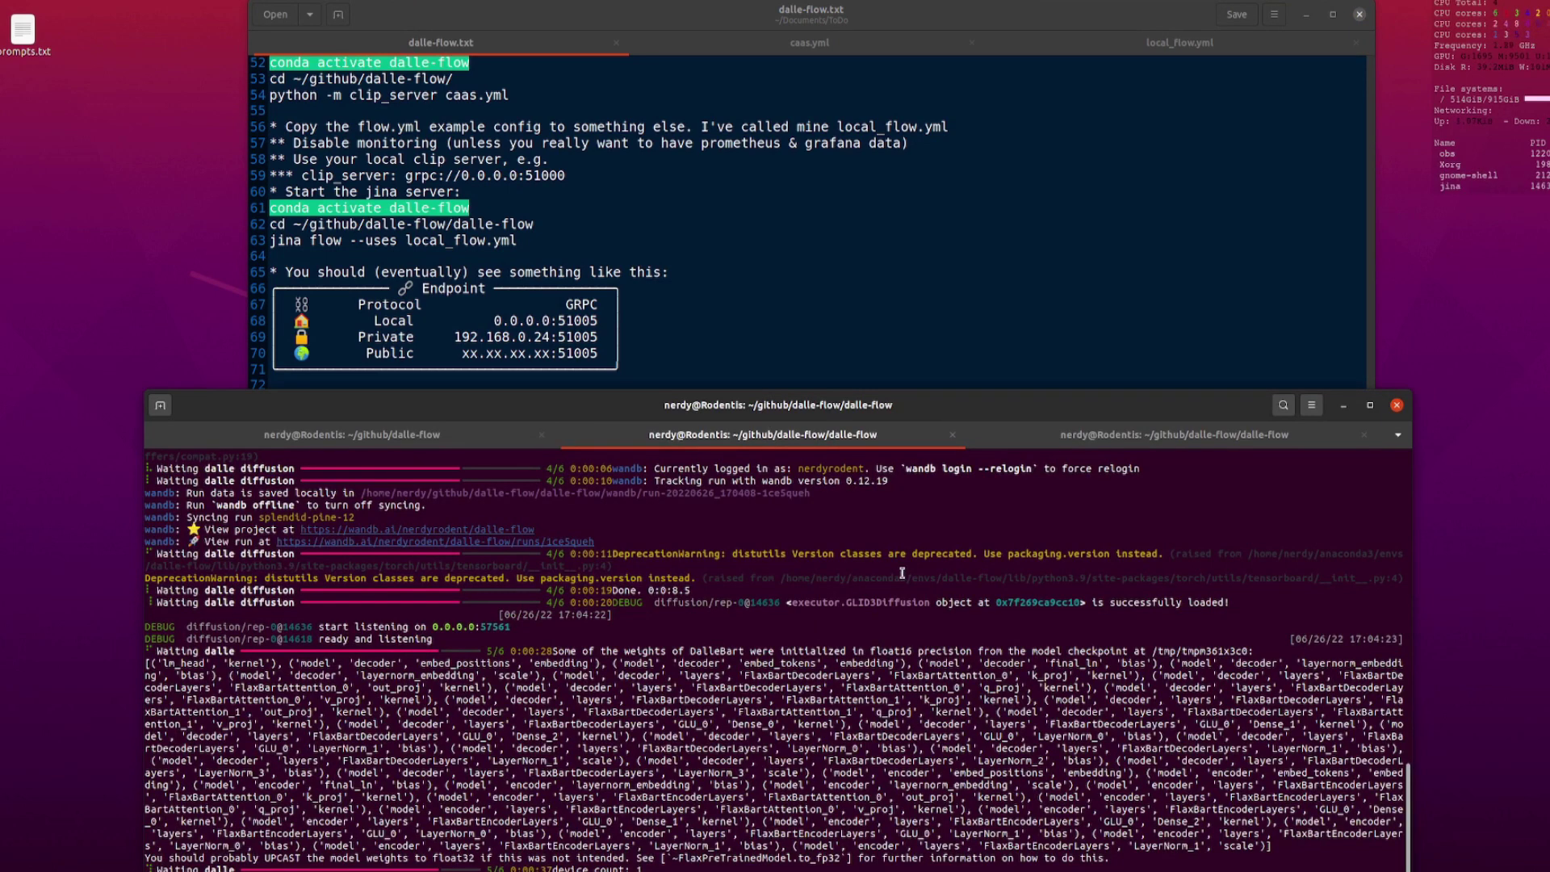
{"action": "left_click", "coordinate": [1168, 453]}
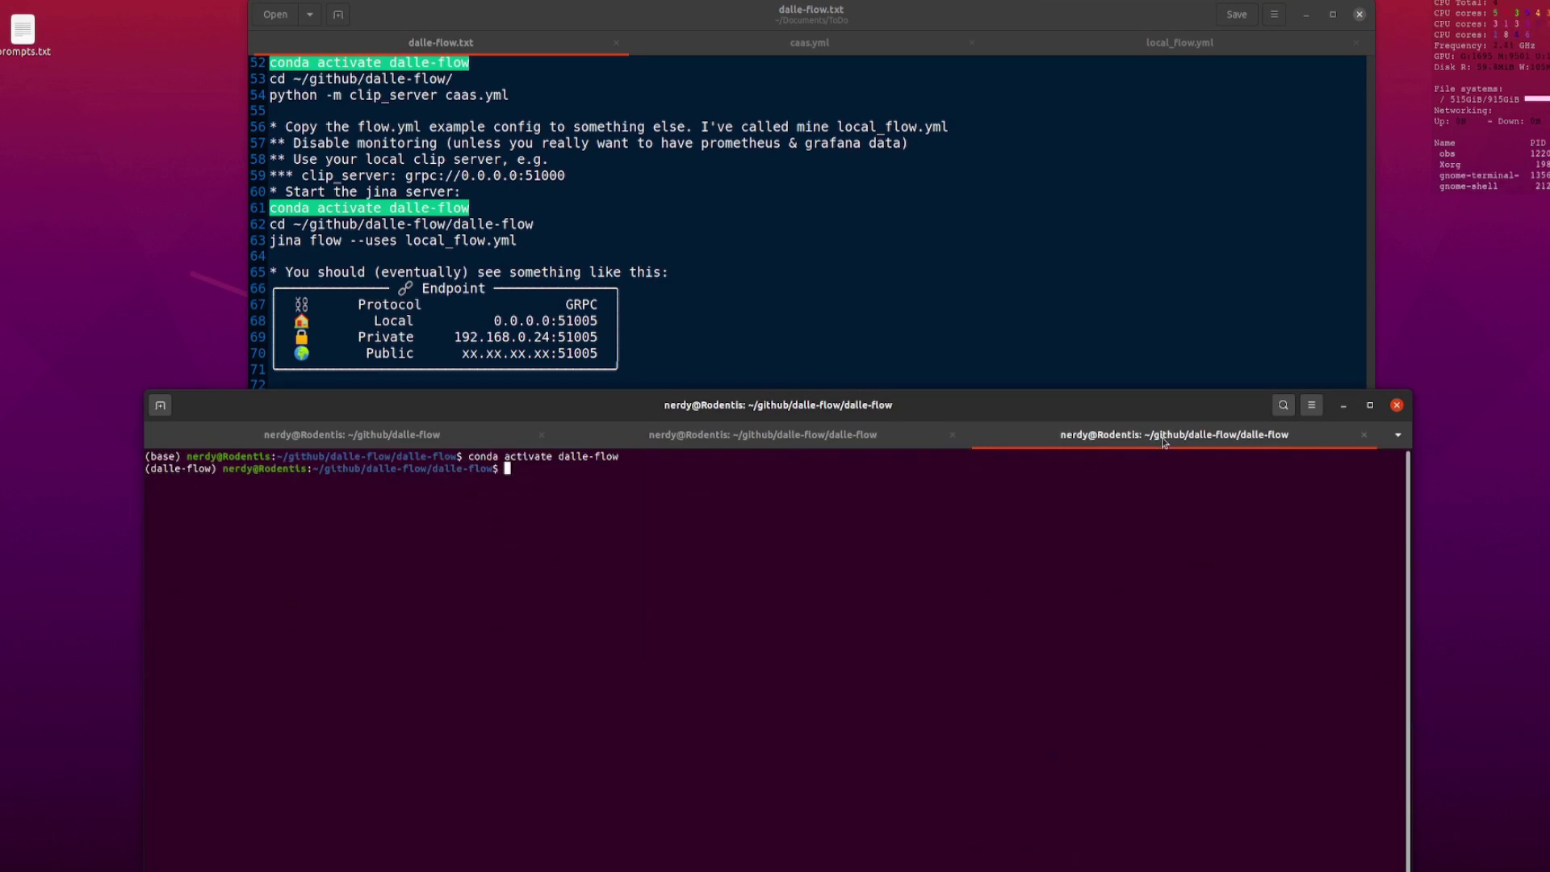
{"action": "left_click", "coordinate": [873, 321]}
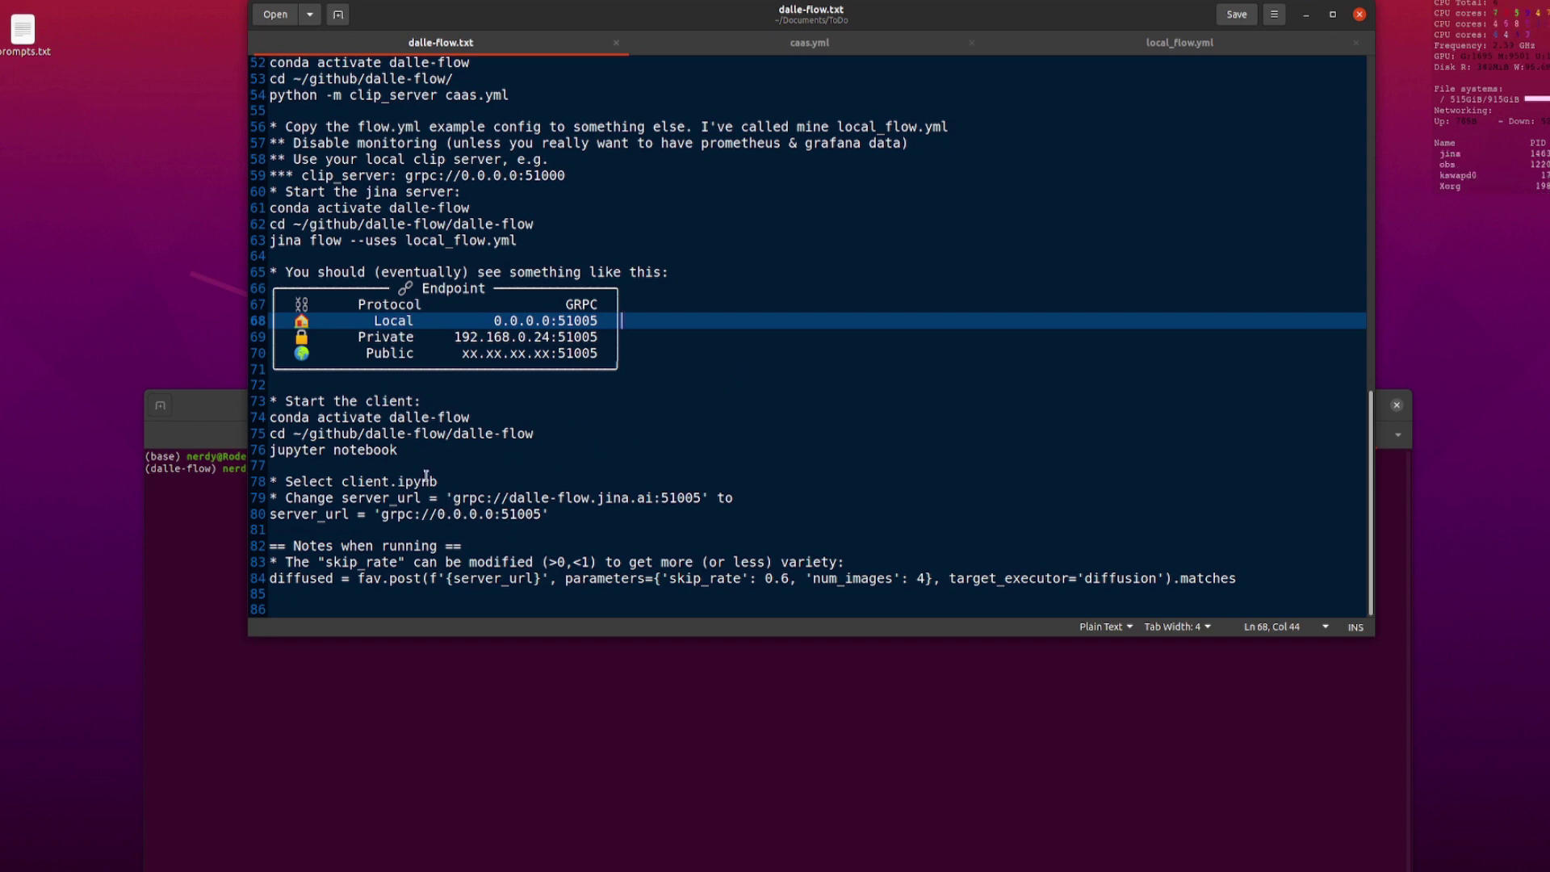
{"action": "left_click", "coordinate": [416, 450]}
{"action": "left_click", "coordinate": [525, 432]}
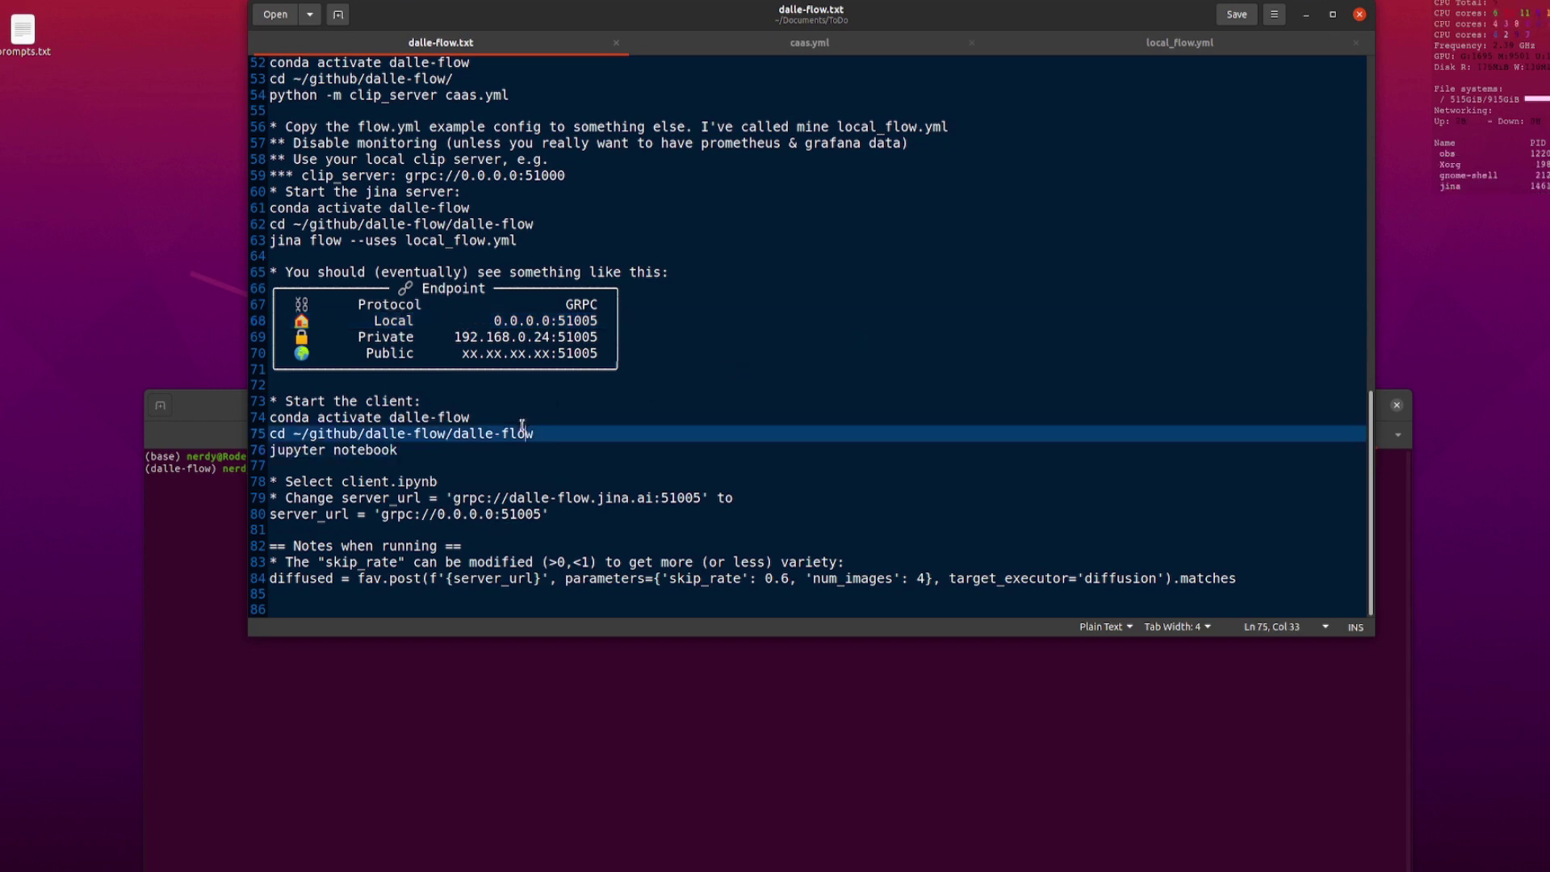
{"action": "key", "text": "Home"}
{"action": "key", "text": "shift+End"}
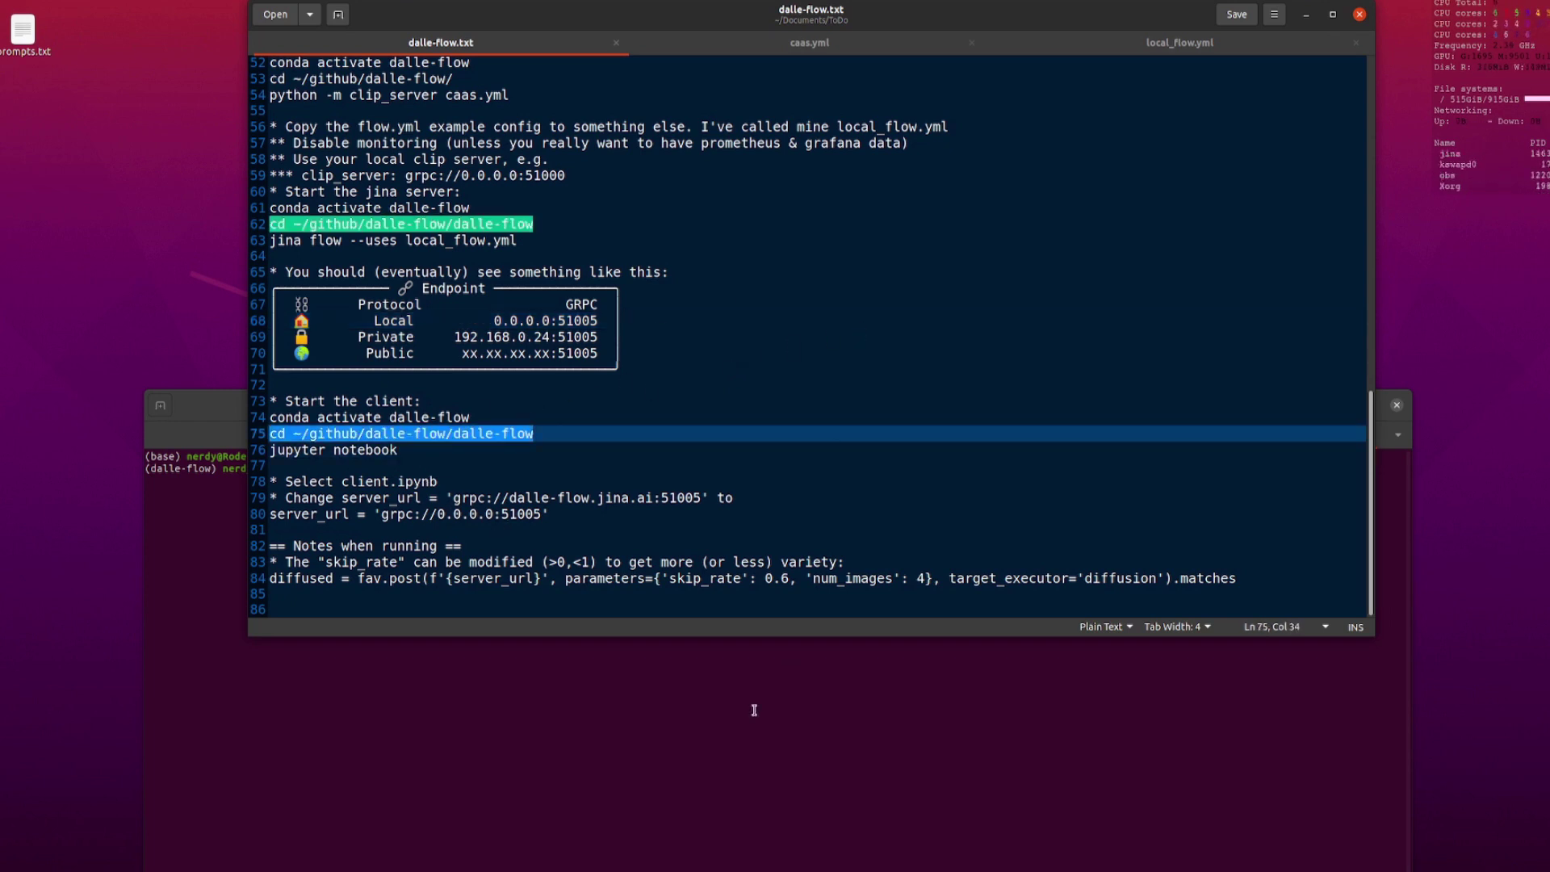
{"action": "key", "text": "ctrl+c"}
{"action": "left_click", "coordinate": [298, 543]}
{"action": "right_click", "coordinate": [670, 642]}
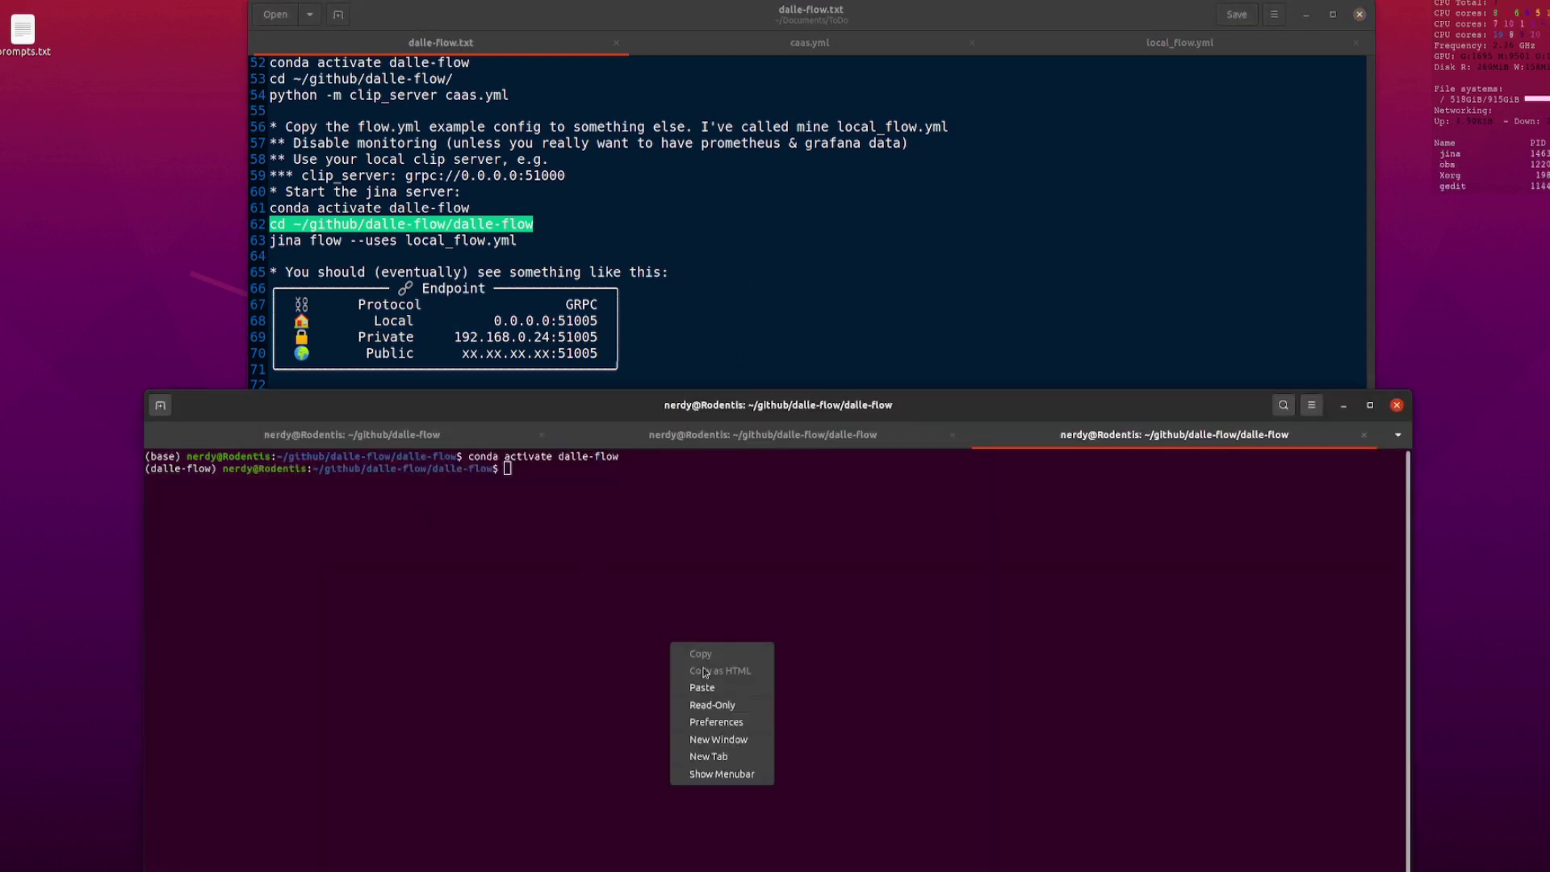
{"action": "left_click", "coordinate": [715, 680]}
{"action": "key", "text": "Return"}
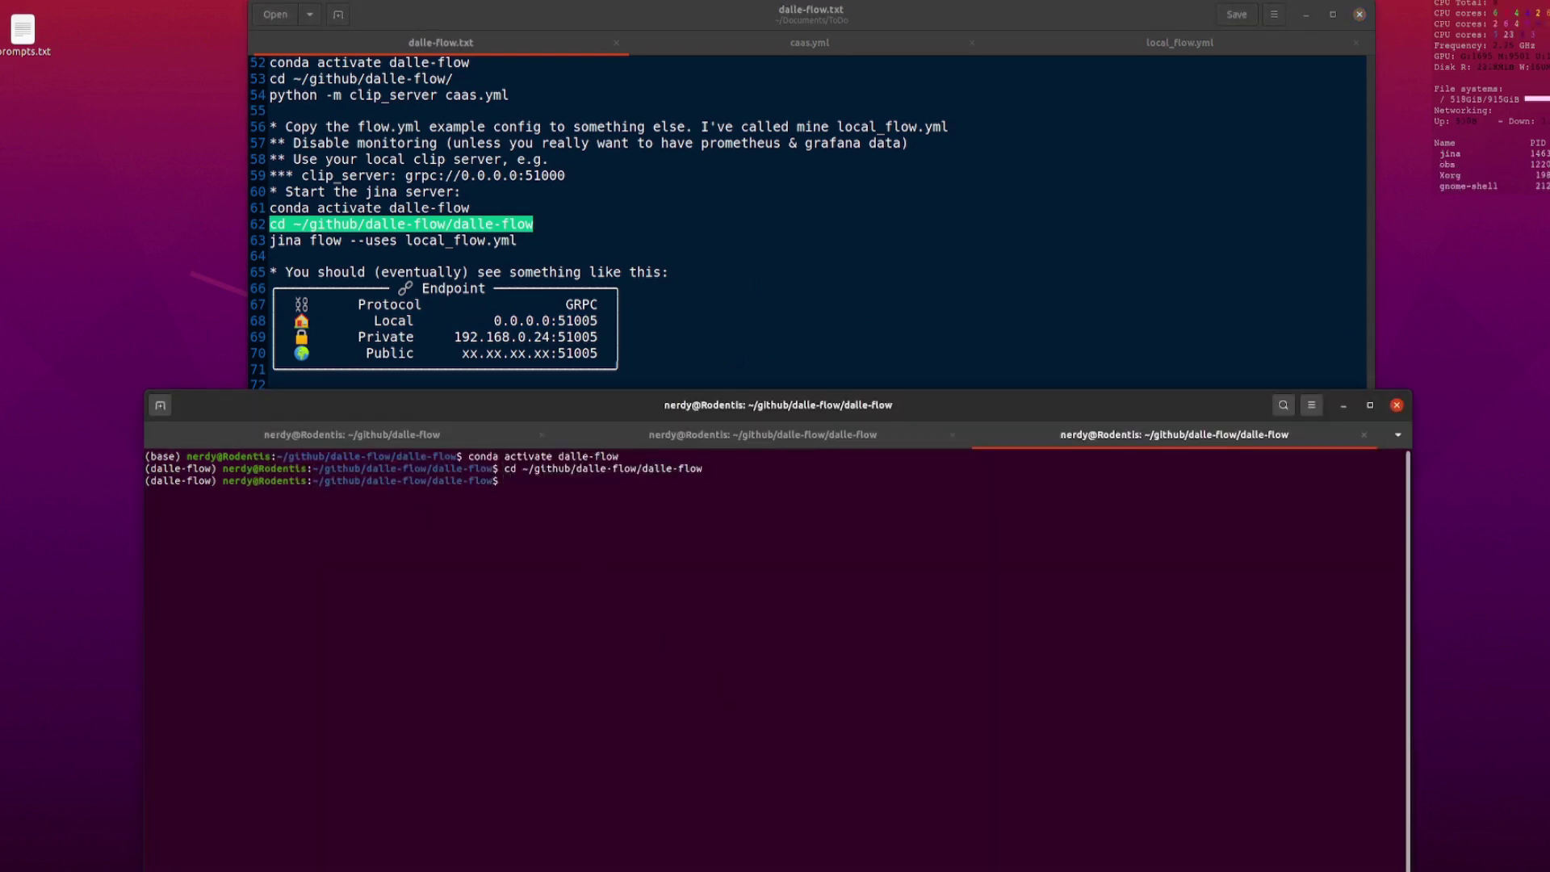
Copy the jupyter notebook command from the notes' section on starting the client.
{"action": "left_click", "coordinate": [775, 292]}
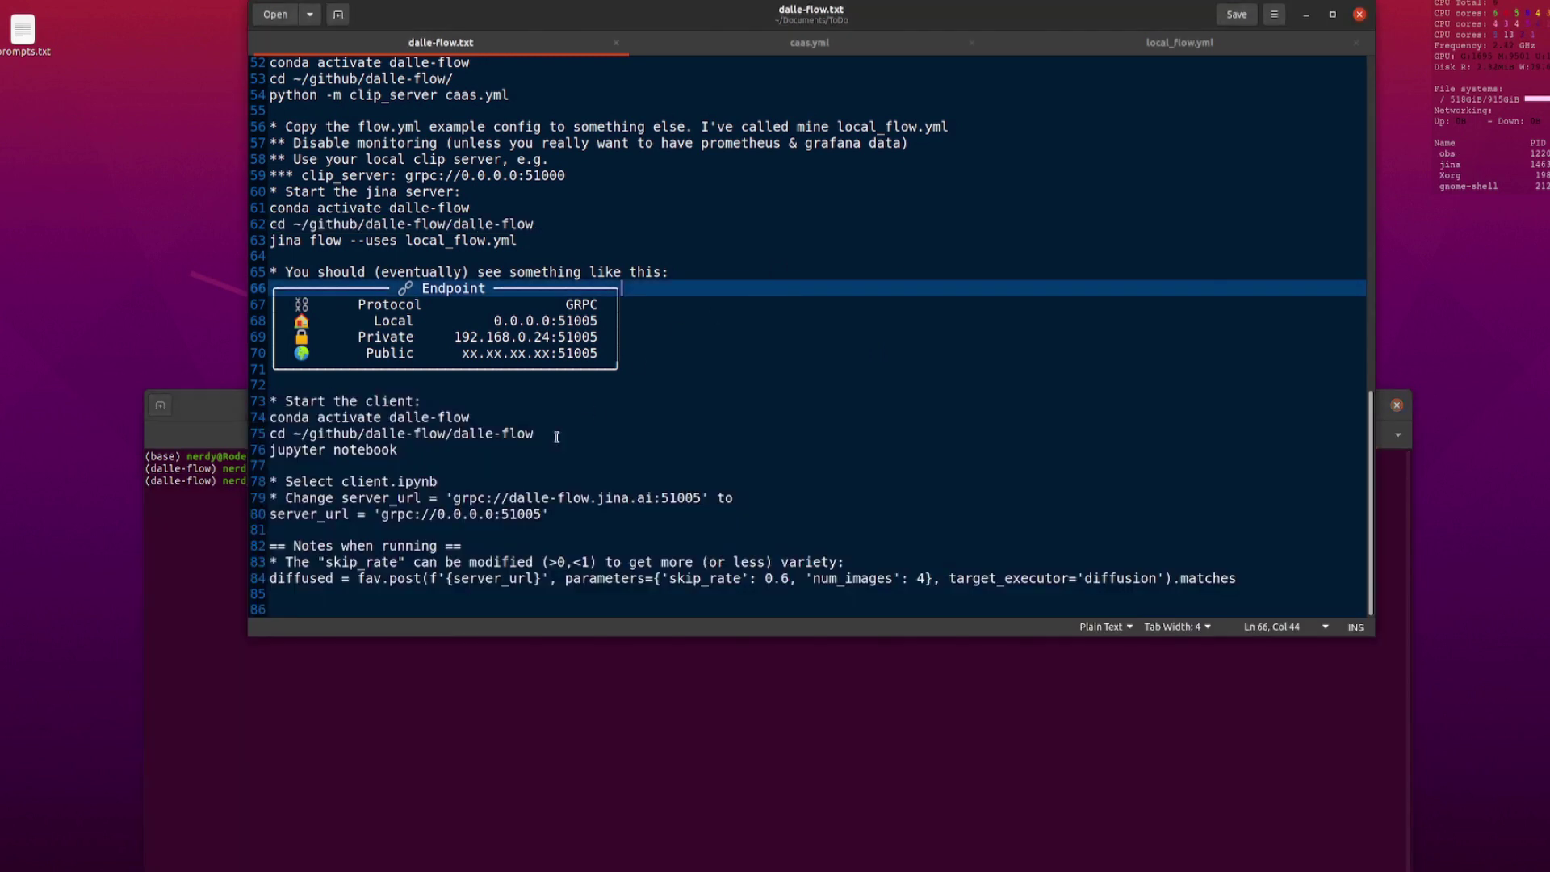
{"action": "key", "text": "Down"}
{"action": "key", "text": "Down"}
{"action": "key", "text": "Down"}
{"action": "key", "text": "Down"}
{"action": "key", "text": "Down"}
{"action": "key", "text": "Down"}
{"action": "key", "text": "Down"}
{"action": "key", "text": "Down"}
{"action": "key", "text": "Down"}
{"action": "key", "text": "Down"}
{"action": "key", "text": "shift+Home"}
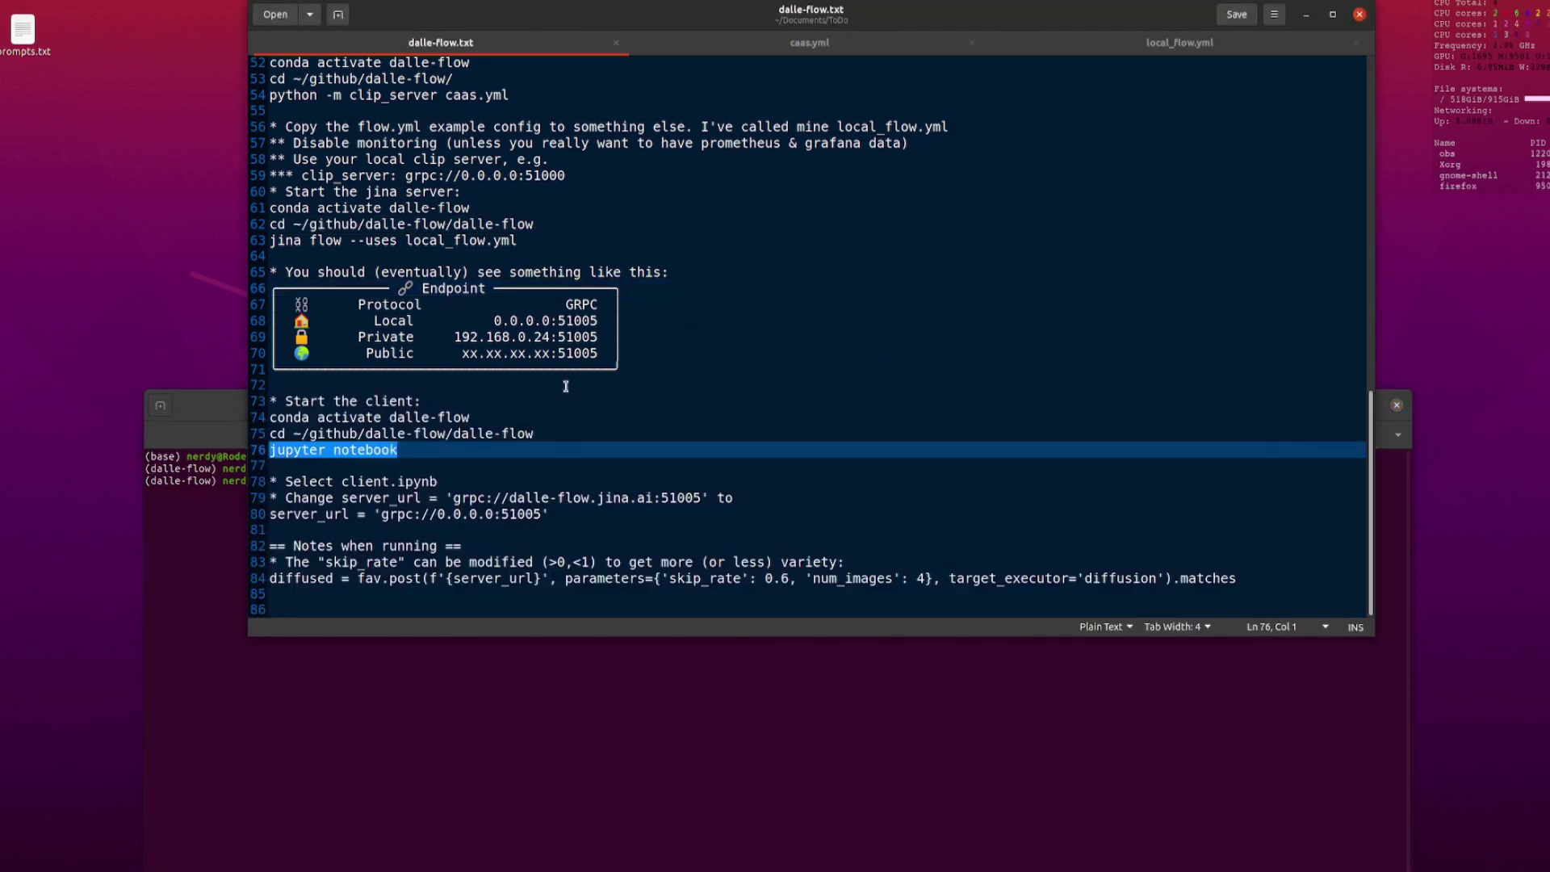
List the dalle-flow folder with ls -la in the third terminal session and examine the client.ipynb and nr_client.ipynb entries.
{"action": "left_click", "coordinate": [656, 743]}
{"action": "type", "text": "ls -la"}
{"action": "key", "text": "Return"}
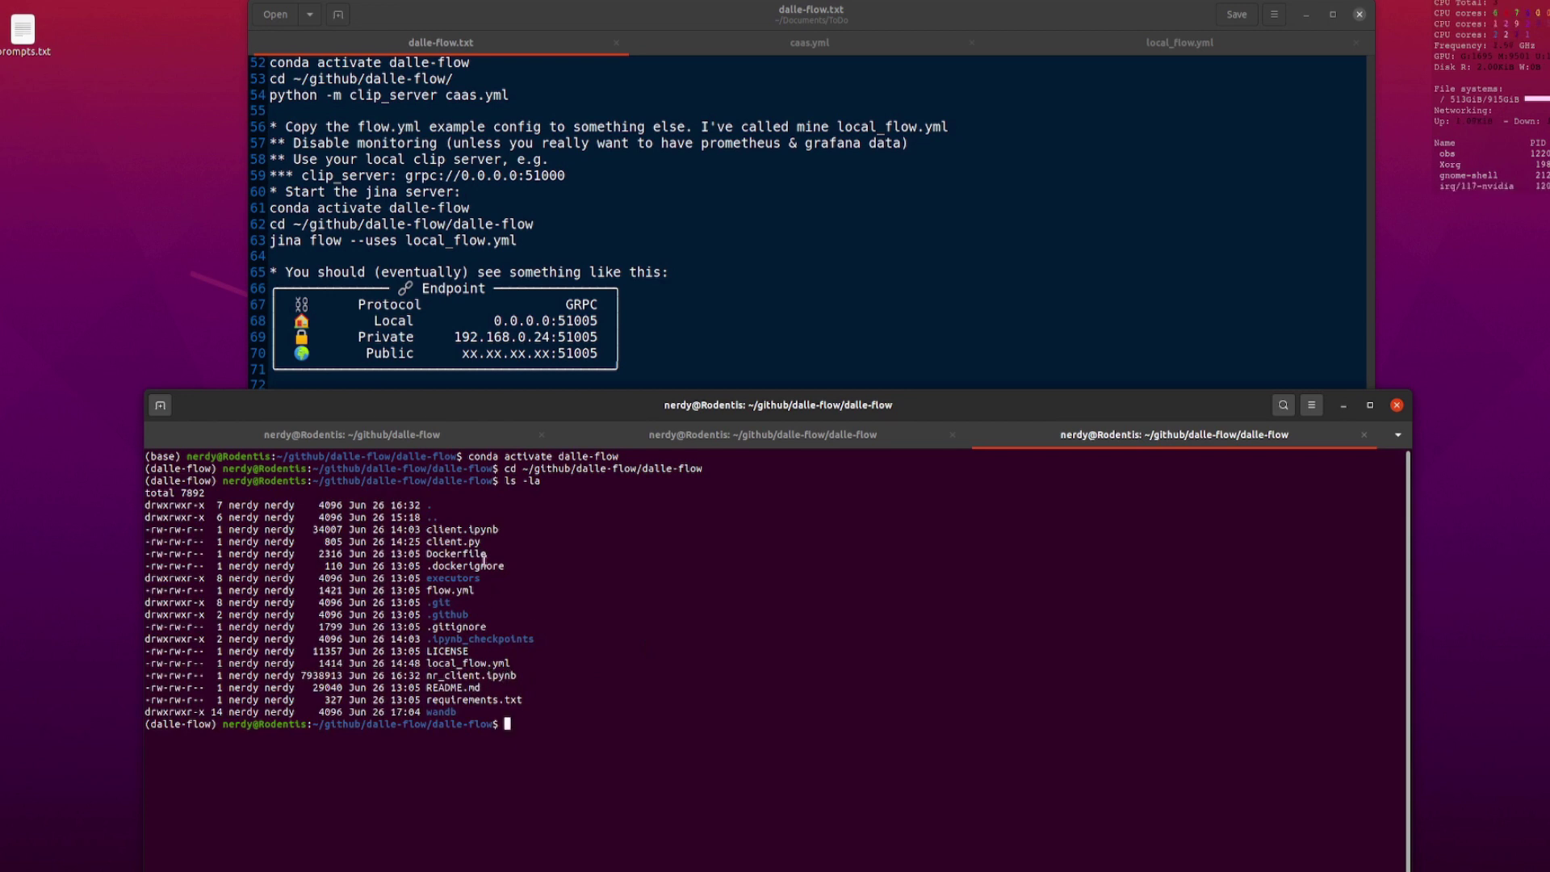
{"action": "left_click_drag", "start_coordinate": [438, 529], "coordinate": [492, 529]}
{"action": "left_click_drag", "start_coordinate": [427, 674], "coordinate": [514, 672]}
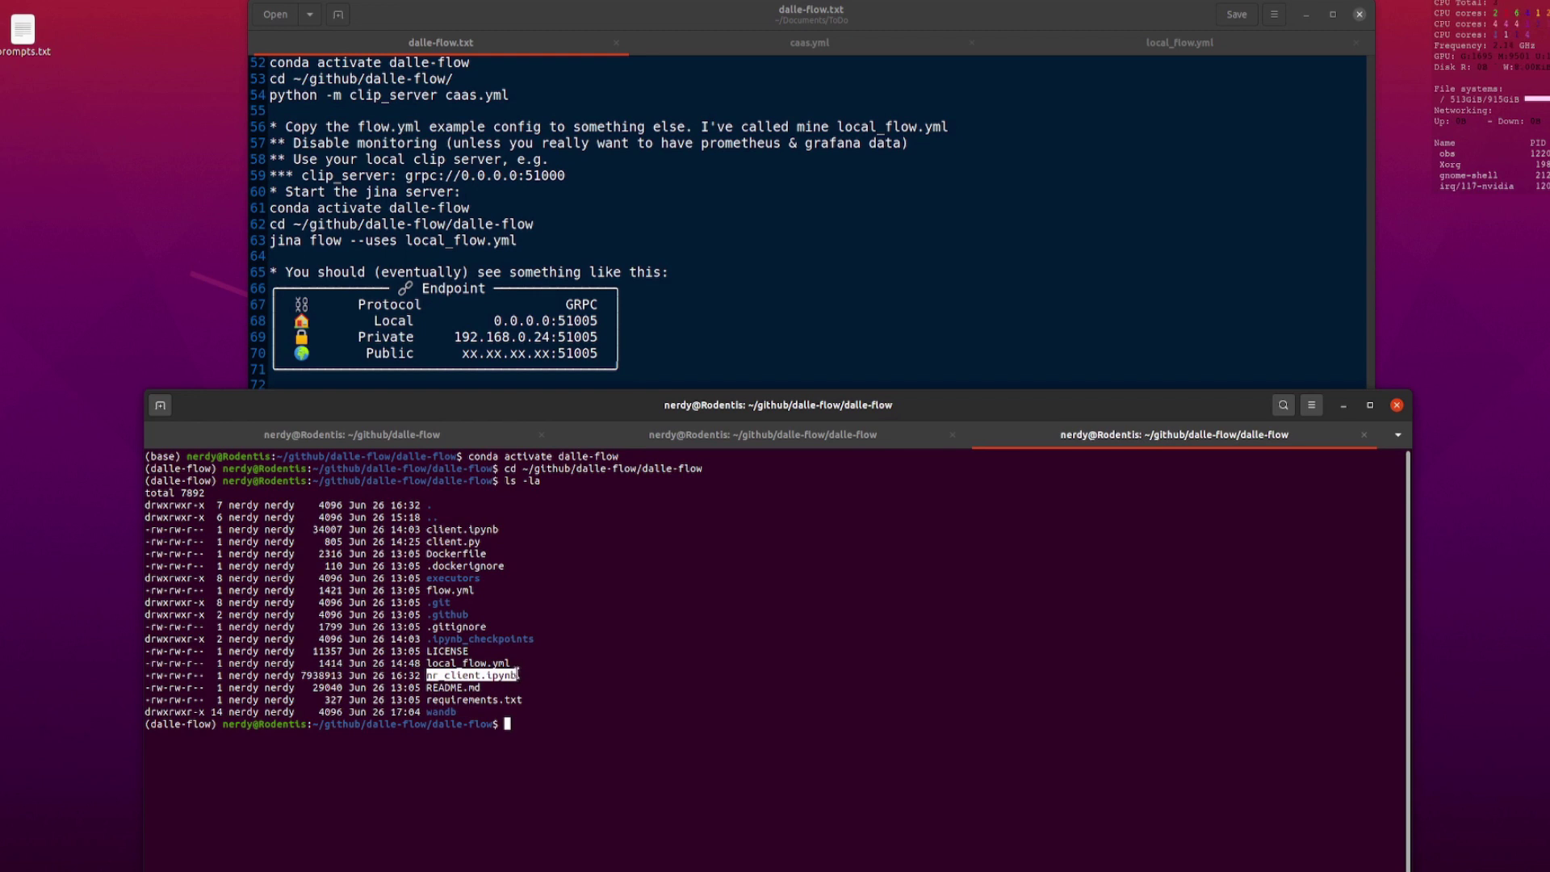
Run the copied jupyter notebook command in the terminal and open nr_client.ipynb from the Jupyter file list.
{"action": "right_click", "coordinate": [716, 589]}
{"action": "left_click", "coordinate": [744, 626]}
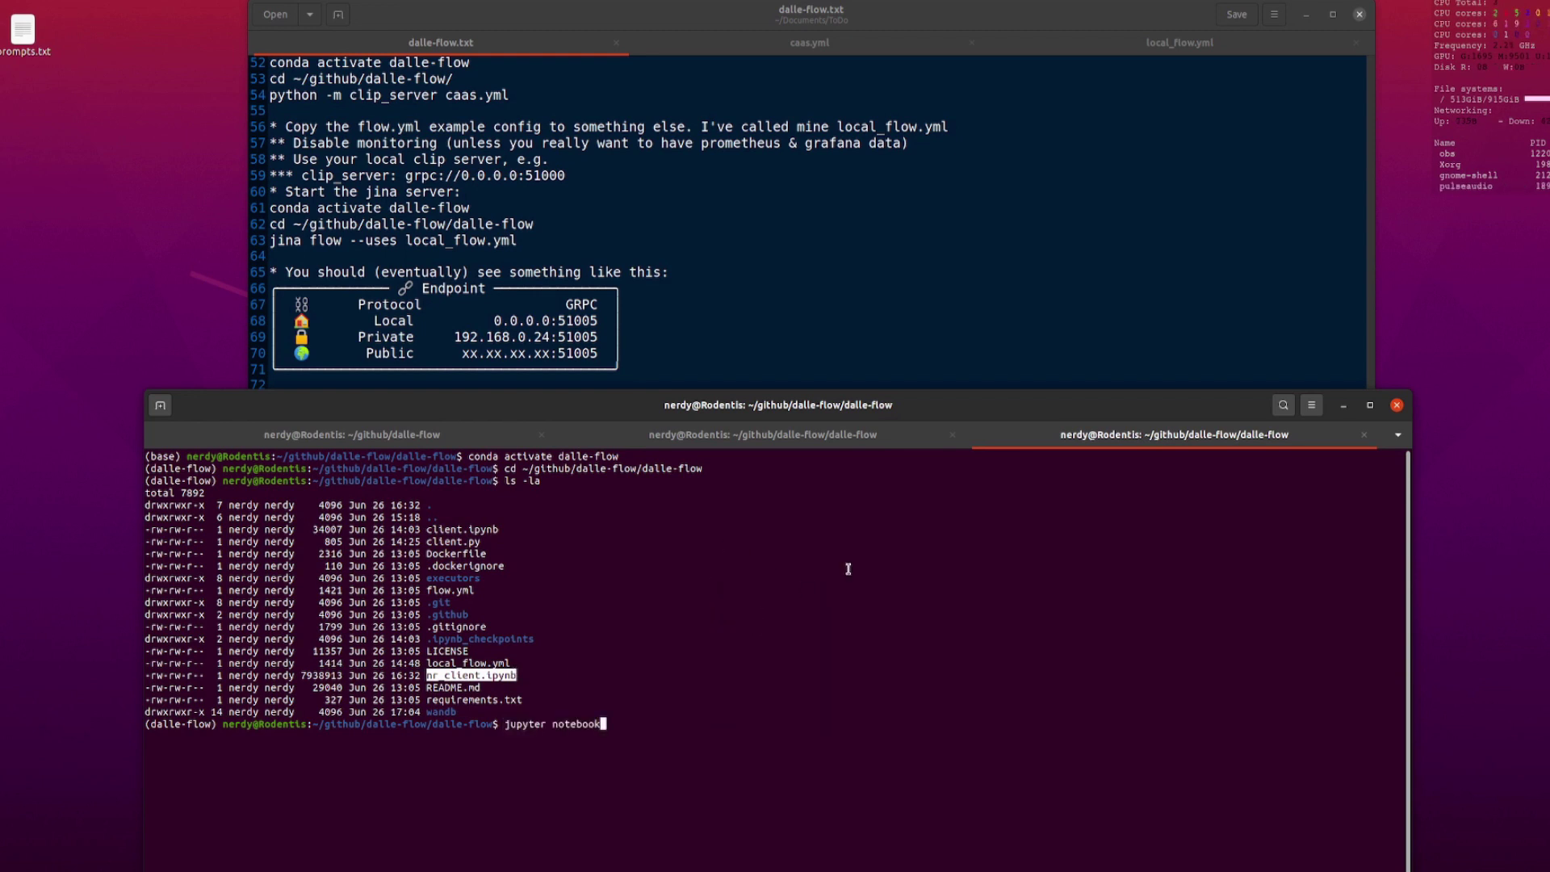
{"action": "key", "text": "Return"}
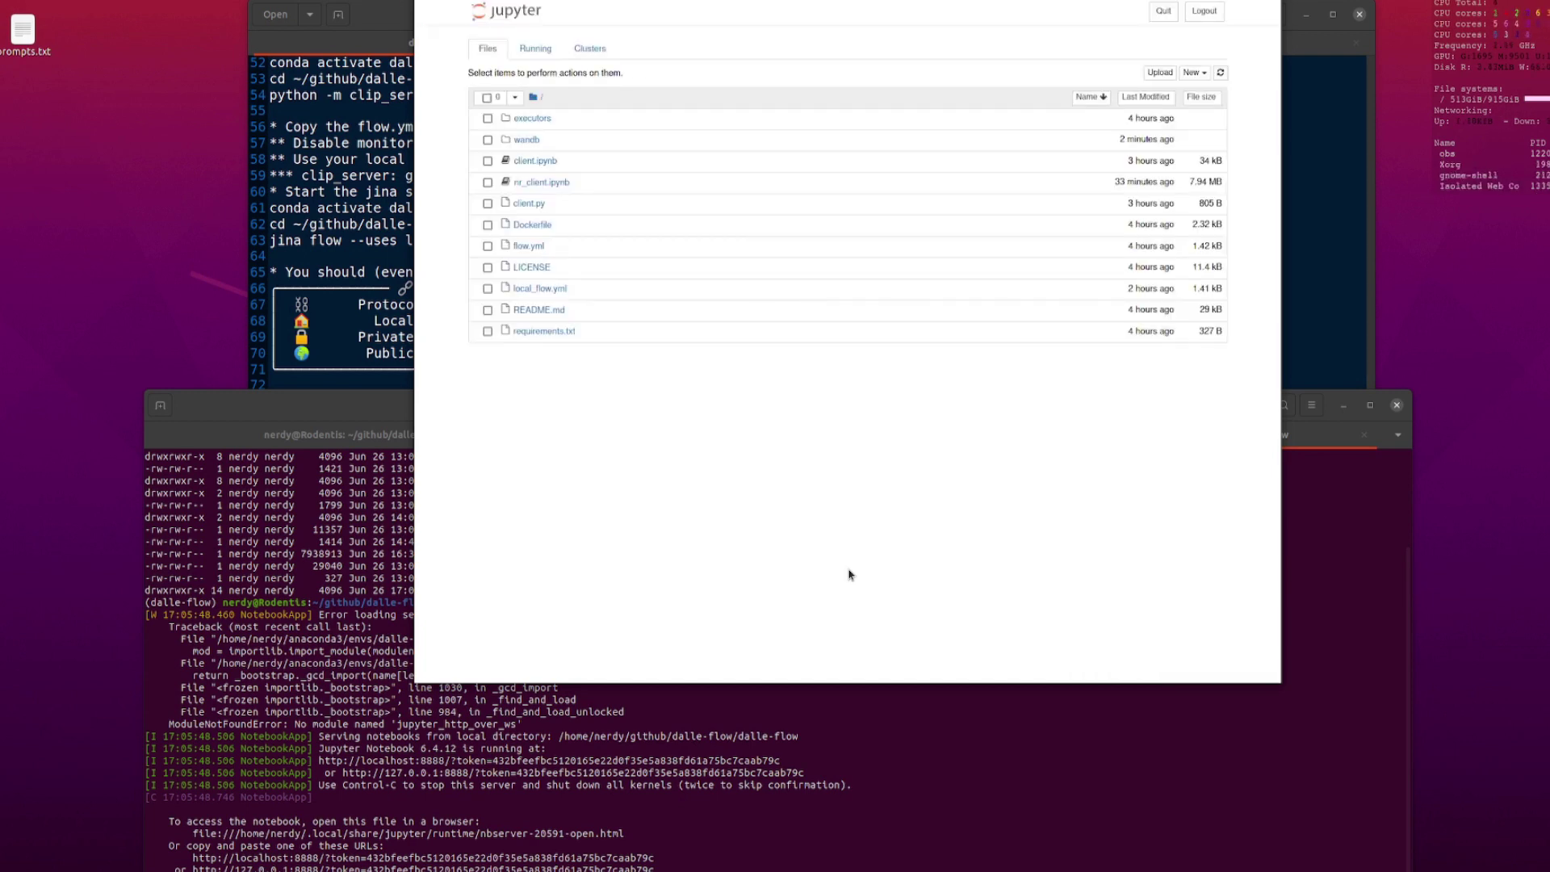
{"action": "left_click", "coordinate": [537, 183]}
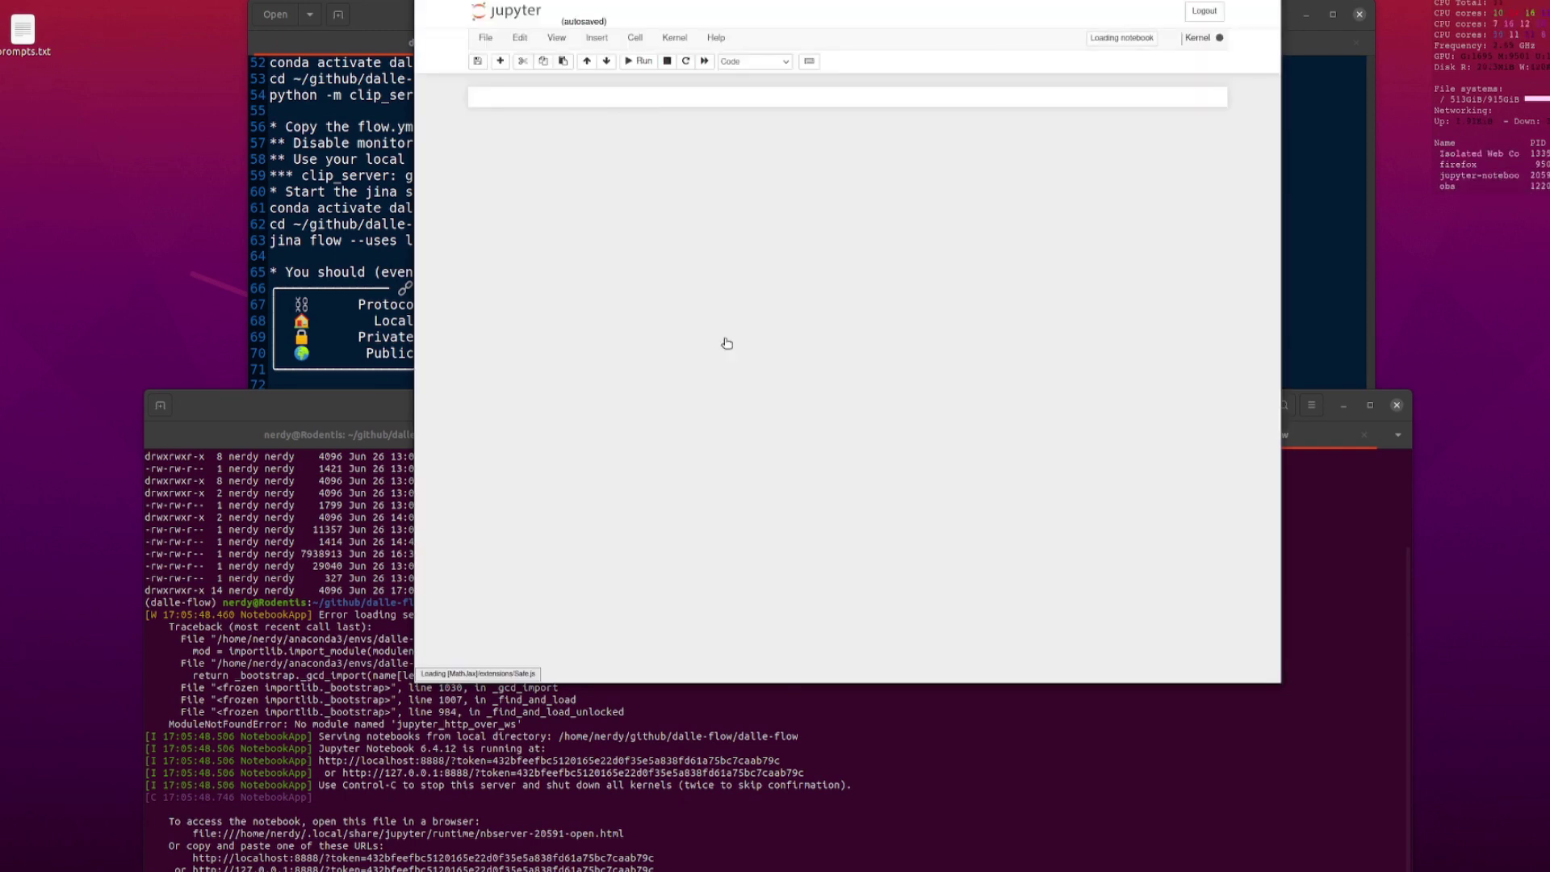
Review the notebook's server_url setting, pending-requests check, prompt cell and the Step 1 image generation code with its output.
{"action": "scroll", "coordinate": [887, 374], "scroll_direction": "down", "scroll_amount": 3}
{"action": "scroll", "coordinate": [887, 374], "scroll_direction": "down", "scroll_amount": 5}
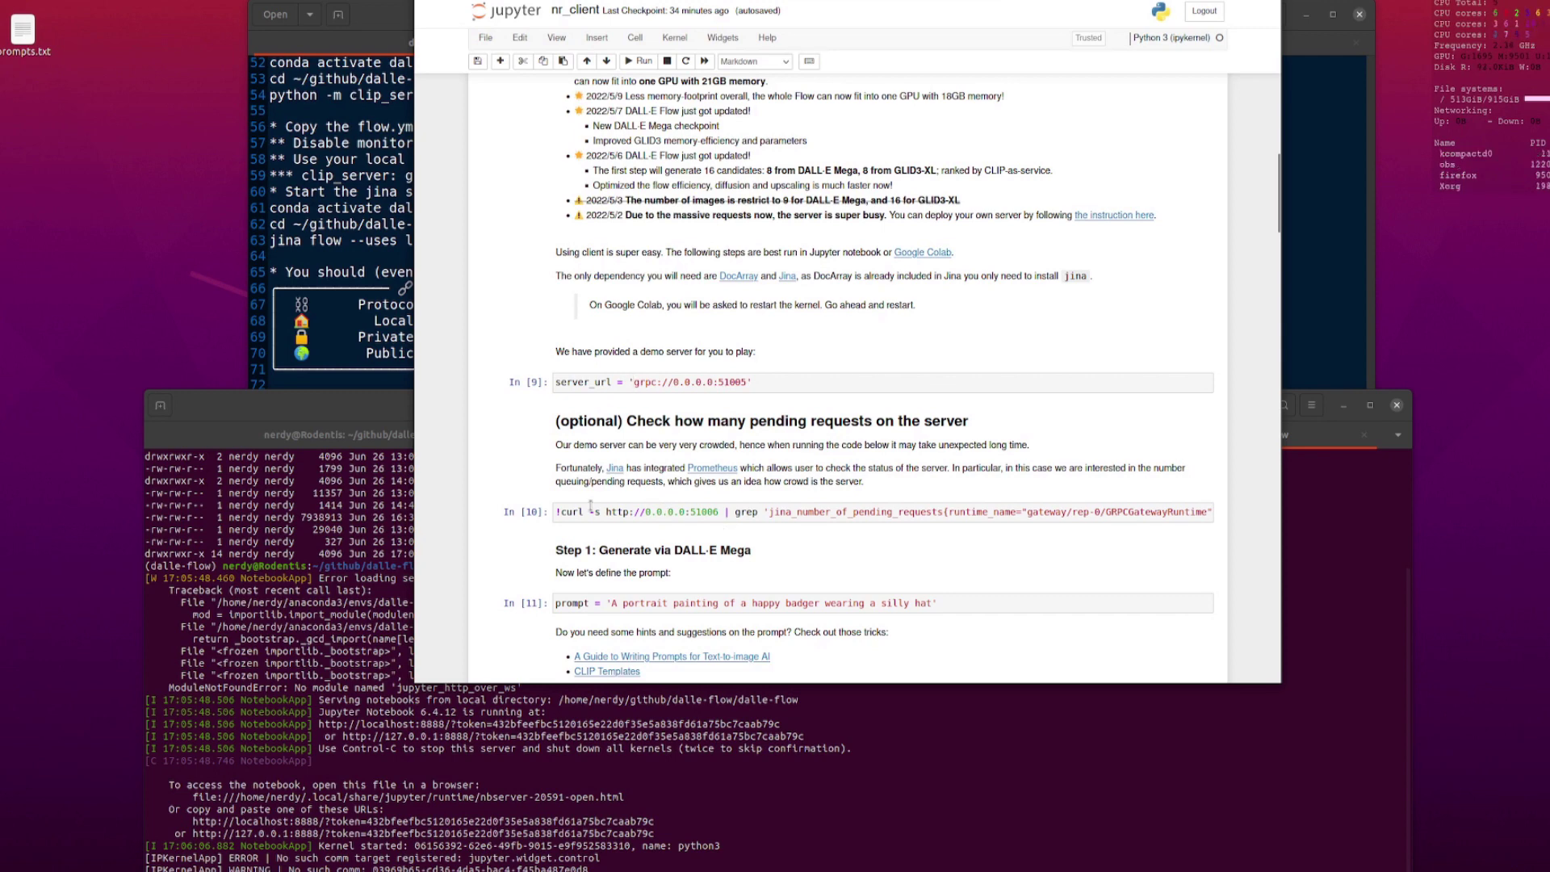
{"action": "scroll", "coordinate": [912, 243], "scroll_direction": "down", "scroll_amount": 3}
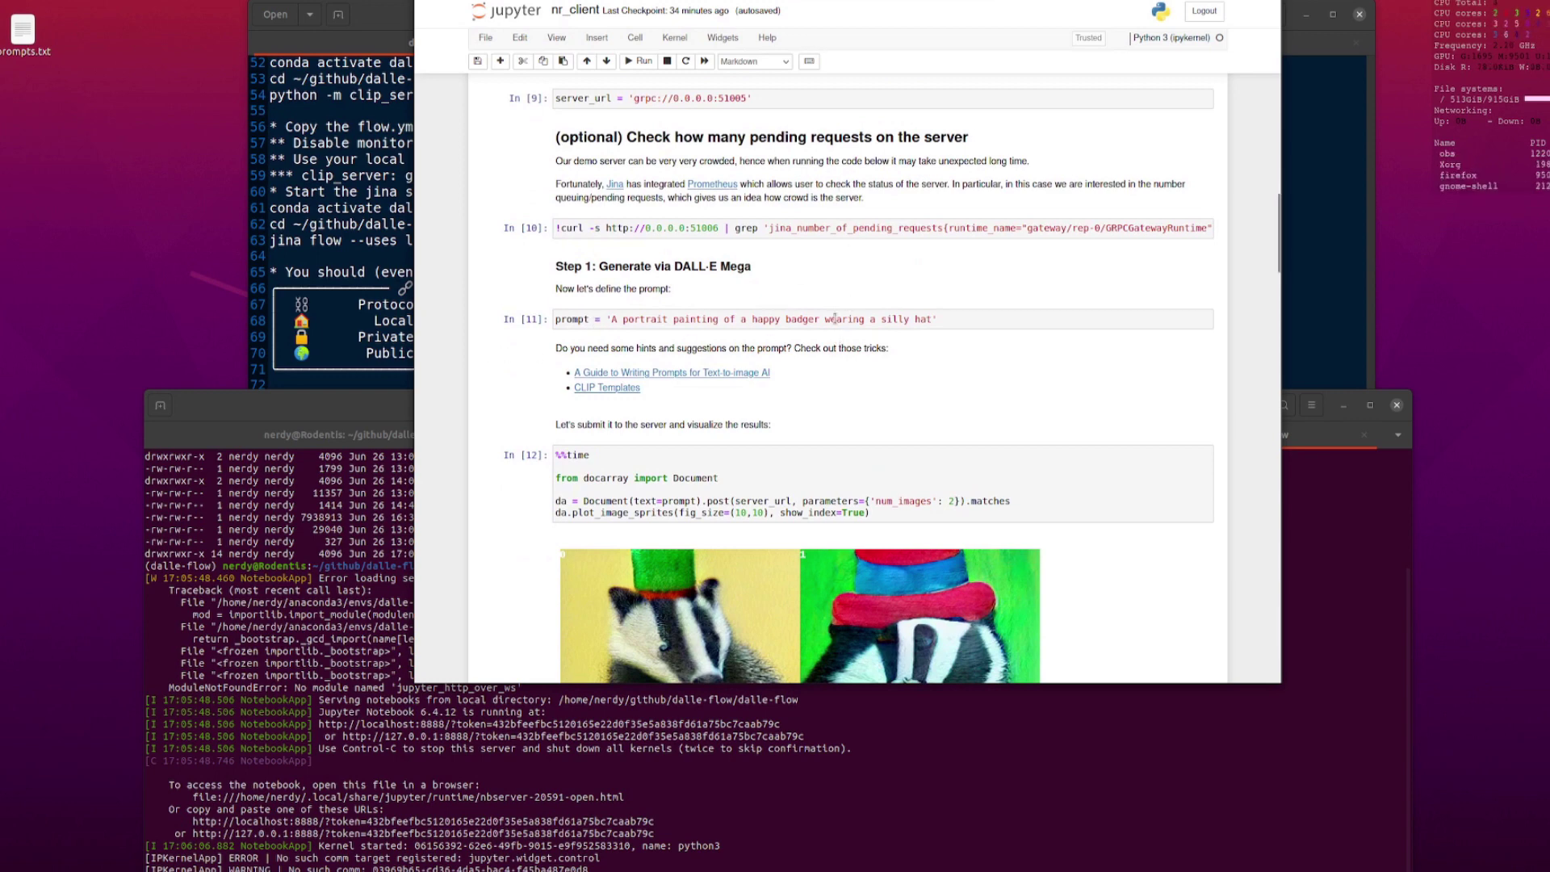
{"action": "scroll", "coordinate": [823, 298], "scroll_direction": "down", "scroll_amount": 3}
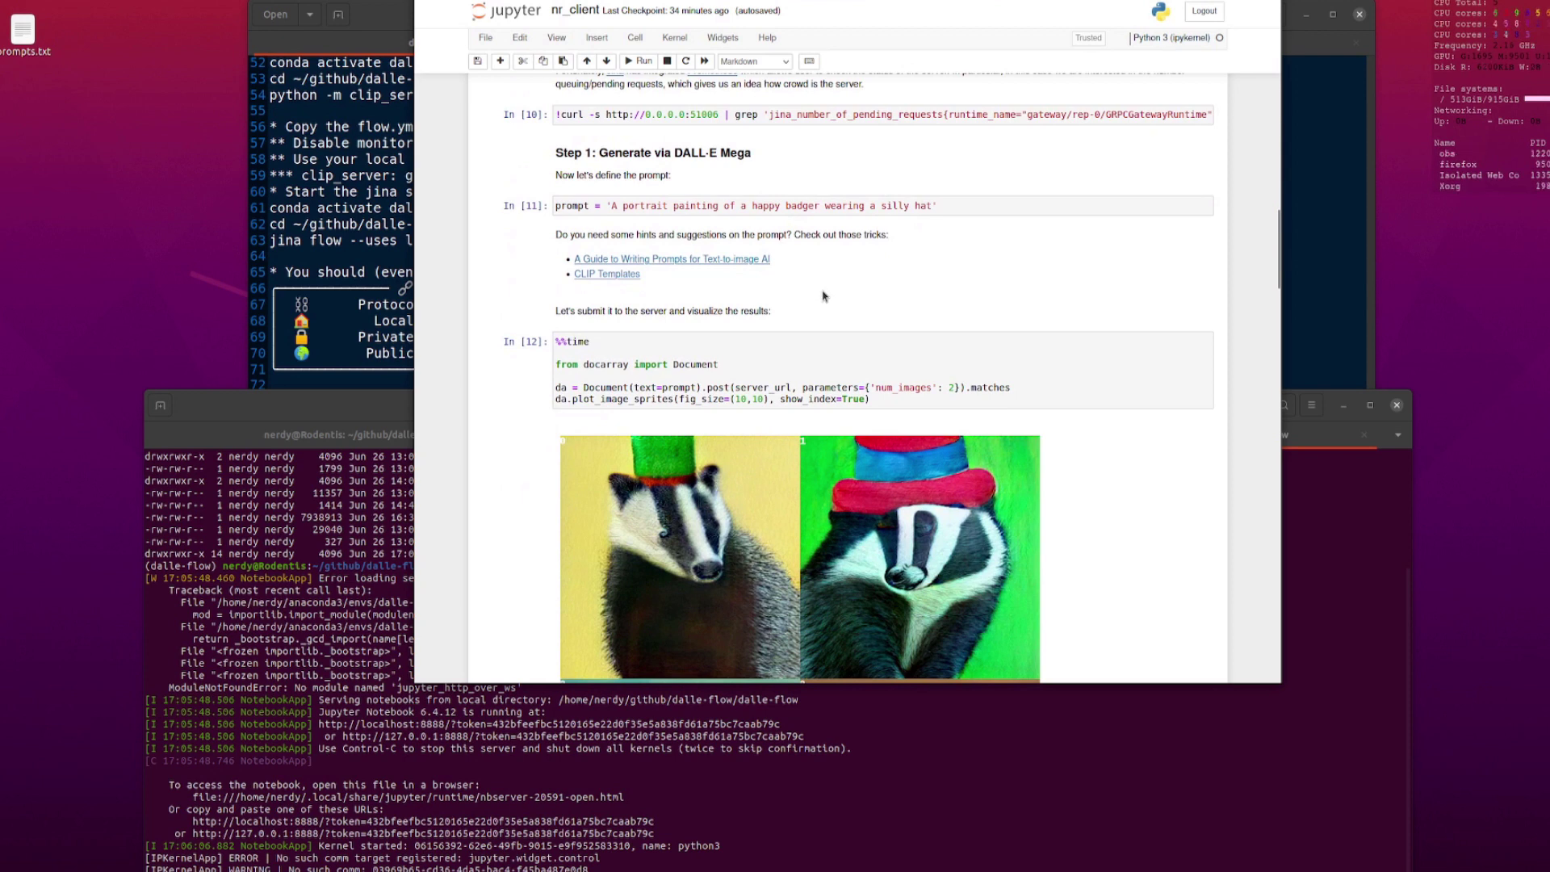
{"action": "scroll", "coordinate": [808, 249], "scroll_direction": "down", "scroll_amount": 3}
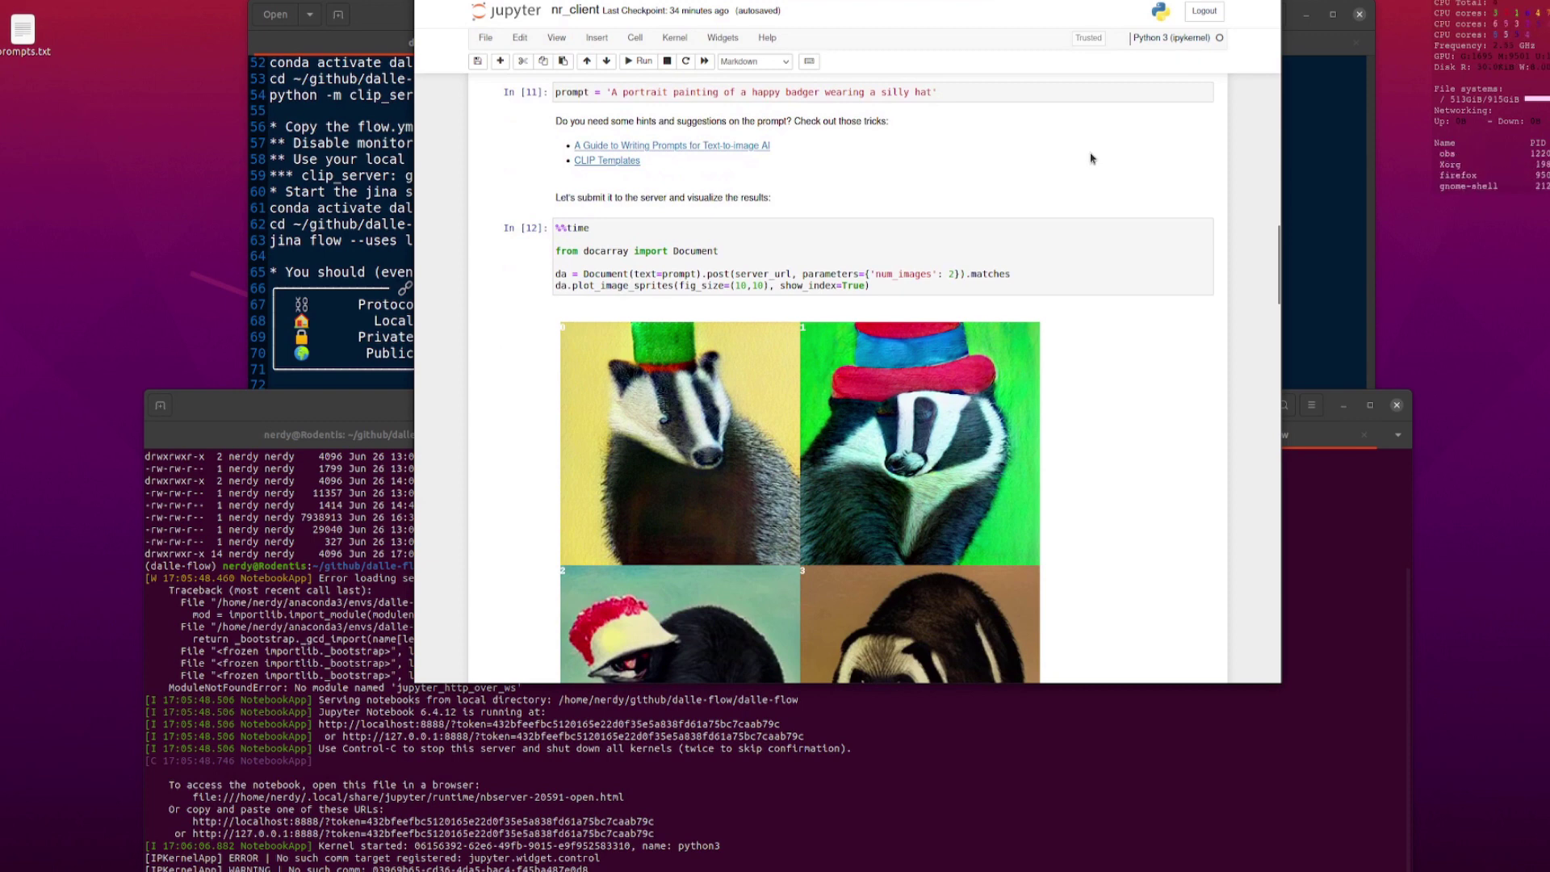
{"action": "scroll", "coordinate": [960, 376], "scroll_direction": "down", "scroll_amount": 3}
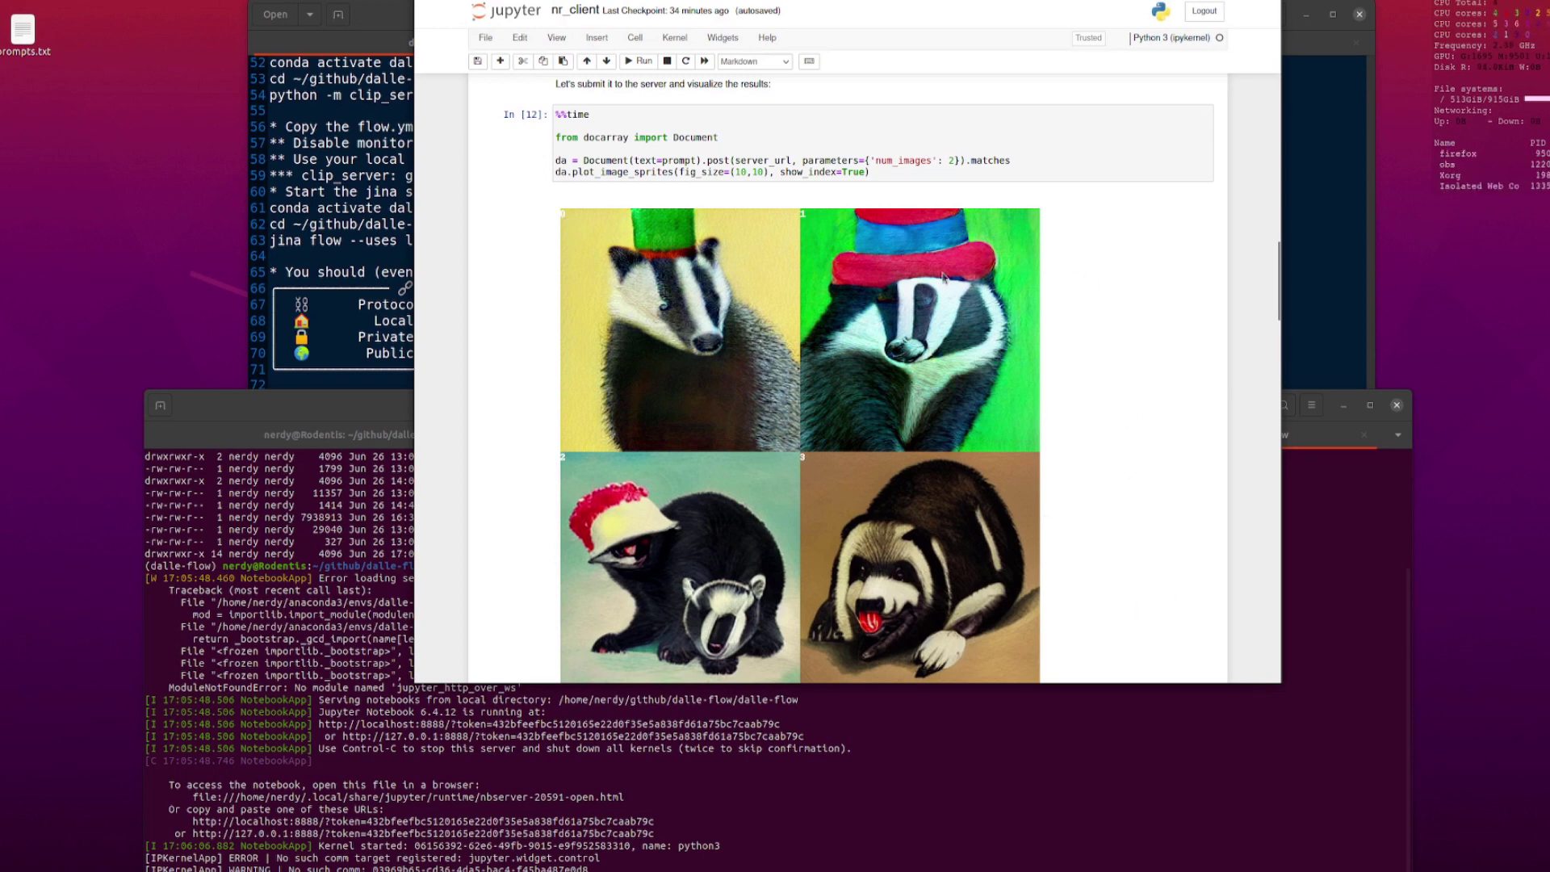
{"action": "scroll", "coordinate": [942, 278], "scroll_direction": "down", "scroll_amount": 3}
{"action": "scroll", "coordinate": [942, 283], "scroll_direction": "down", "scroll_amount": 6}
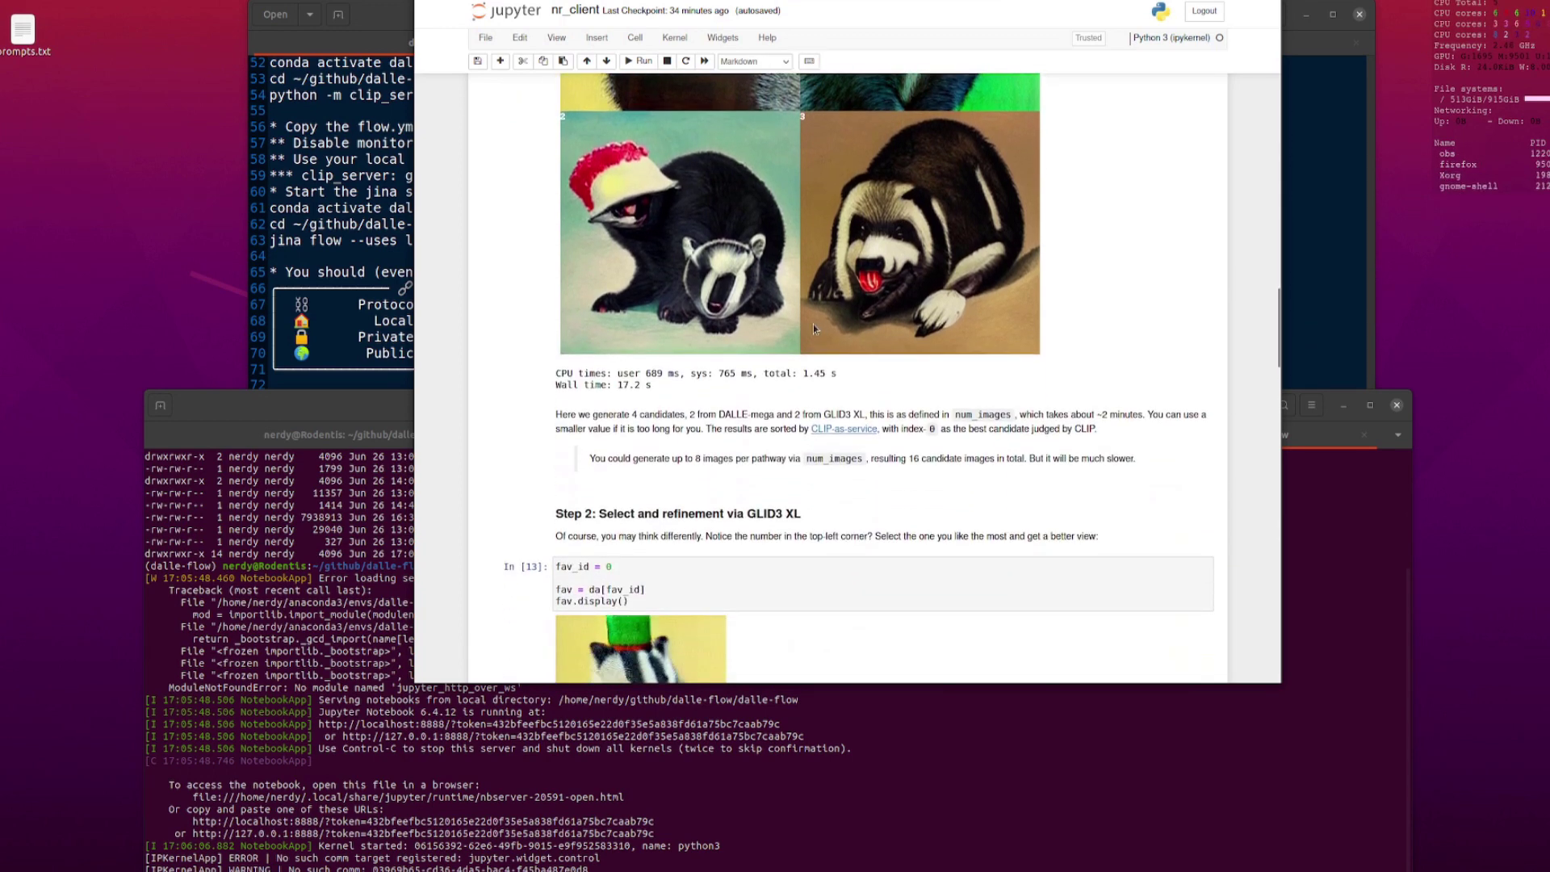
Examine the cell run options and the Step 2 cells for selecting a favourite image and submitting it for diffusion.
{"action": "scroll", "coordinate": [686, 363], "scroll_direction": "down", "scroll_amount": 5}
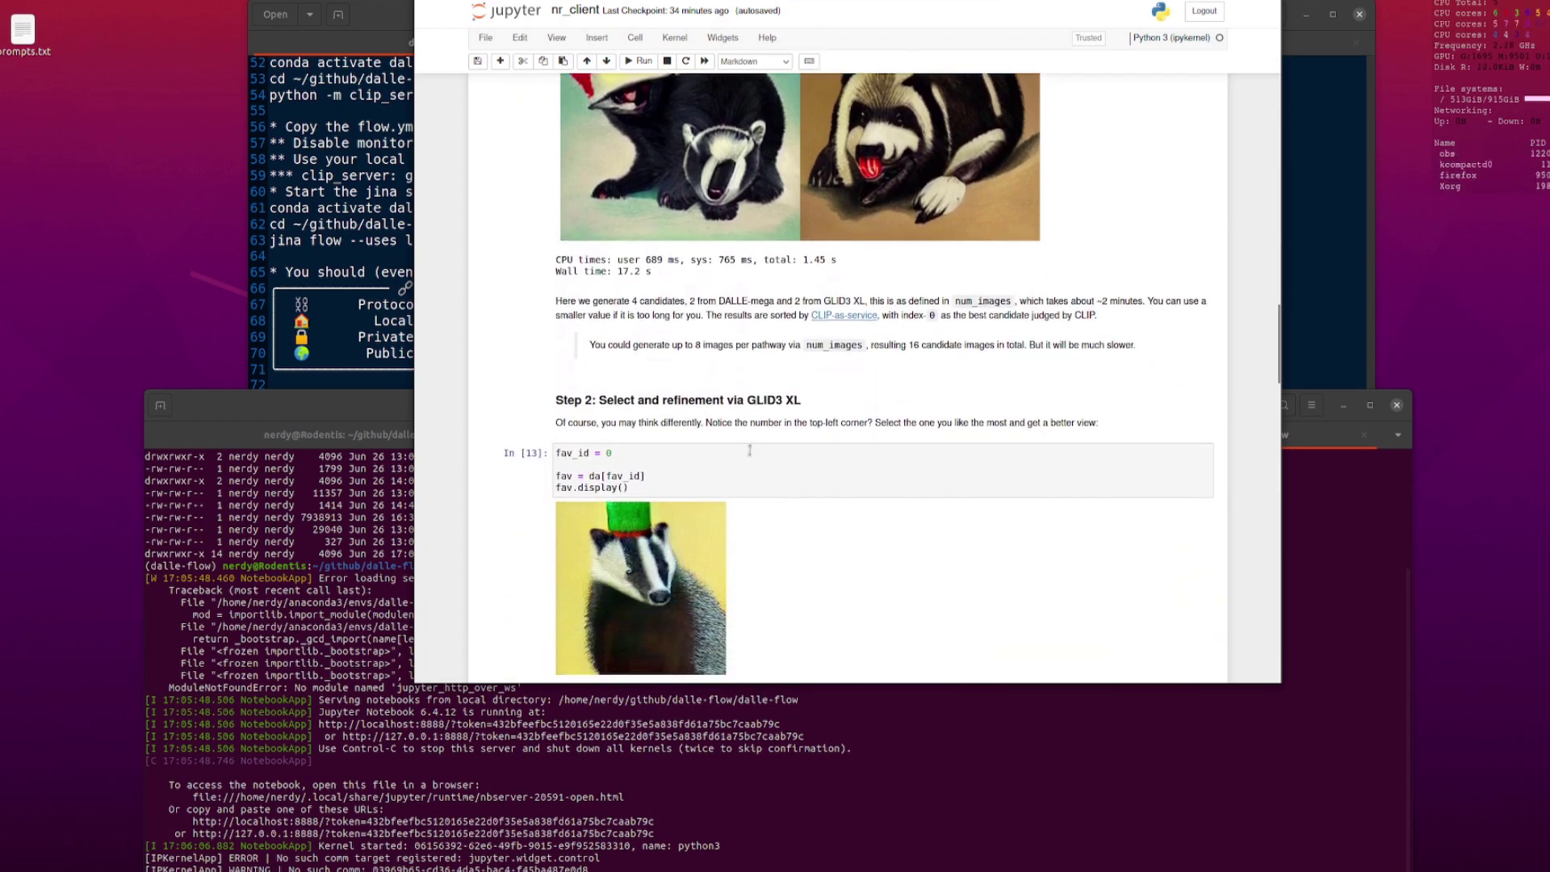
{"action": "left_click", "coordinate": [635, 38]}
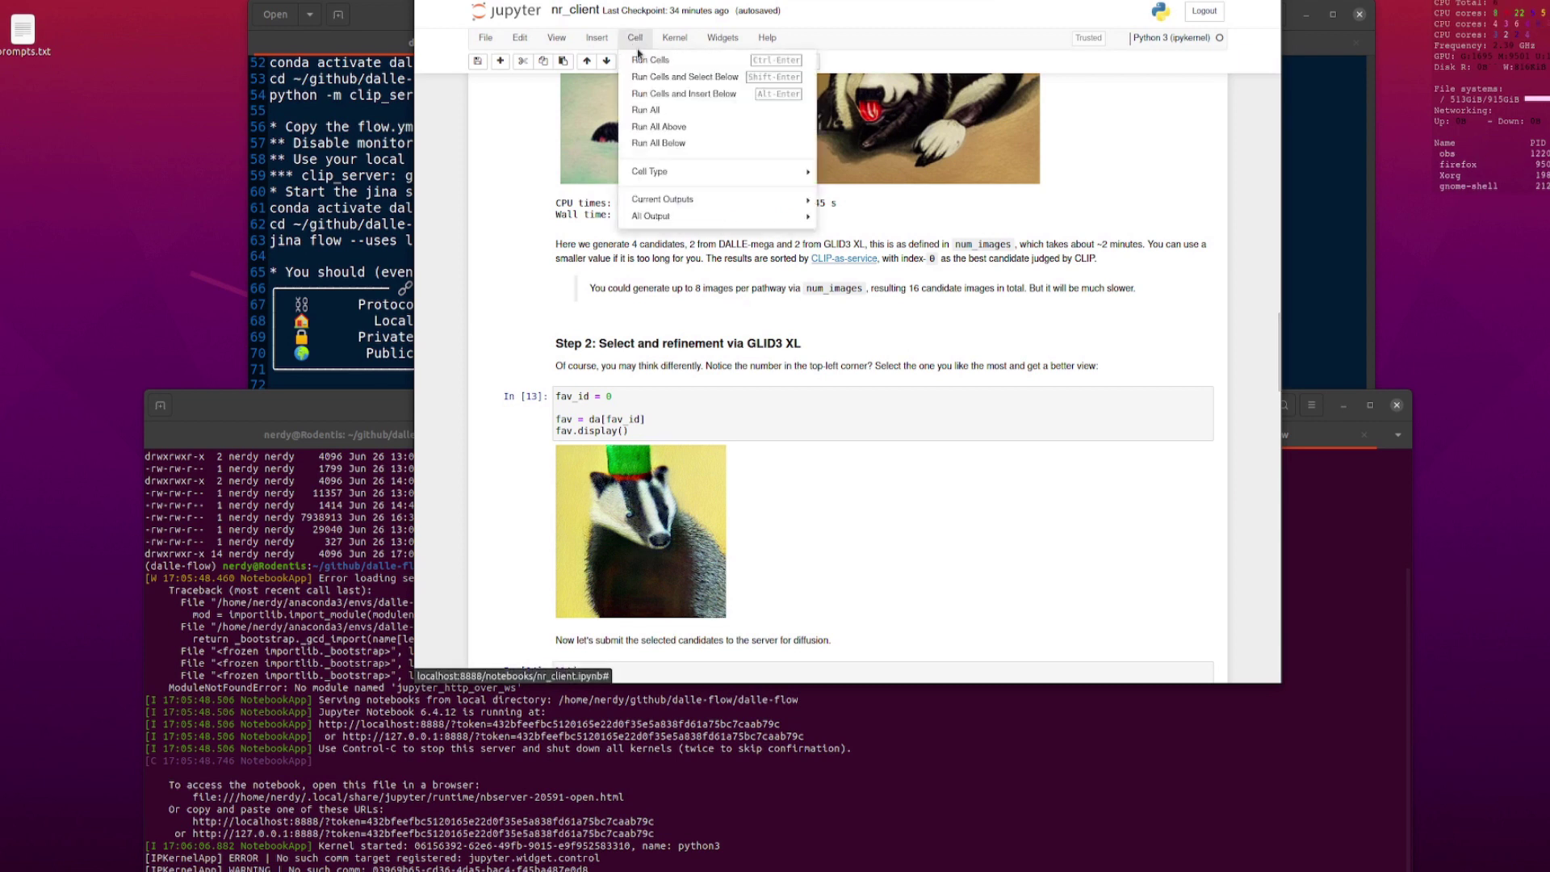
{"action": "left_click", "coordinate": [1122, 331]}
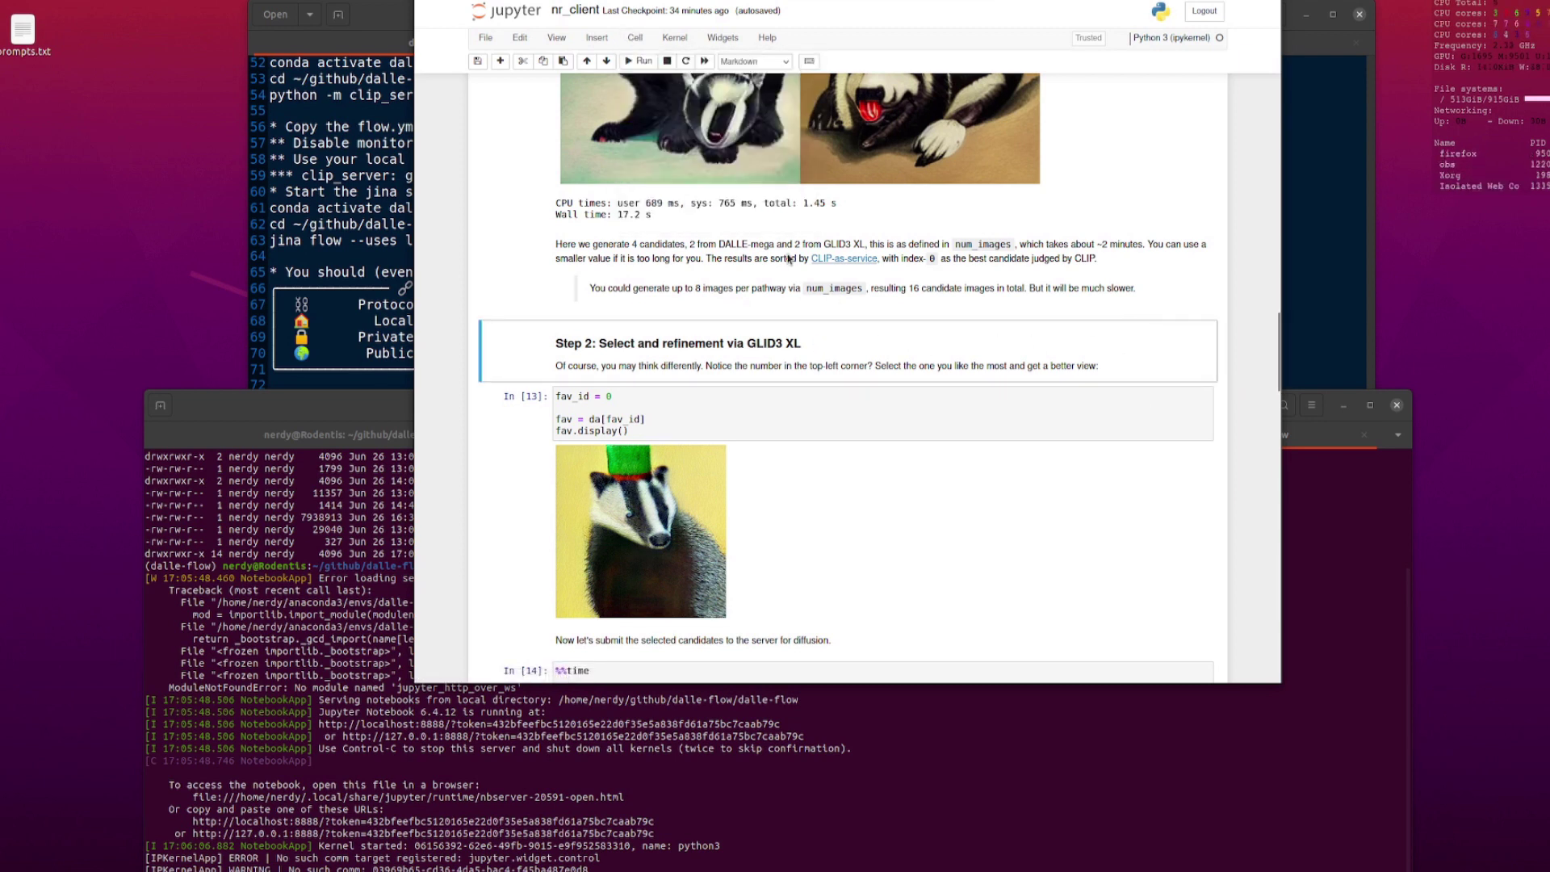
{"action": "scroll", "coordinate": [836, 310], "scroll_direction": "down", "scroll_amount": 3}
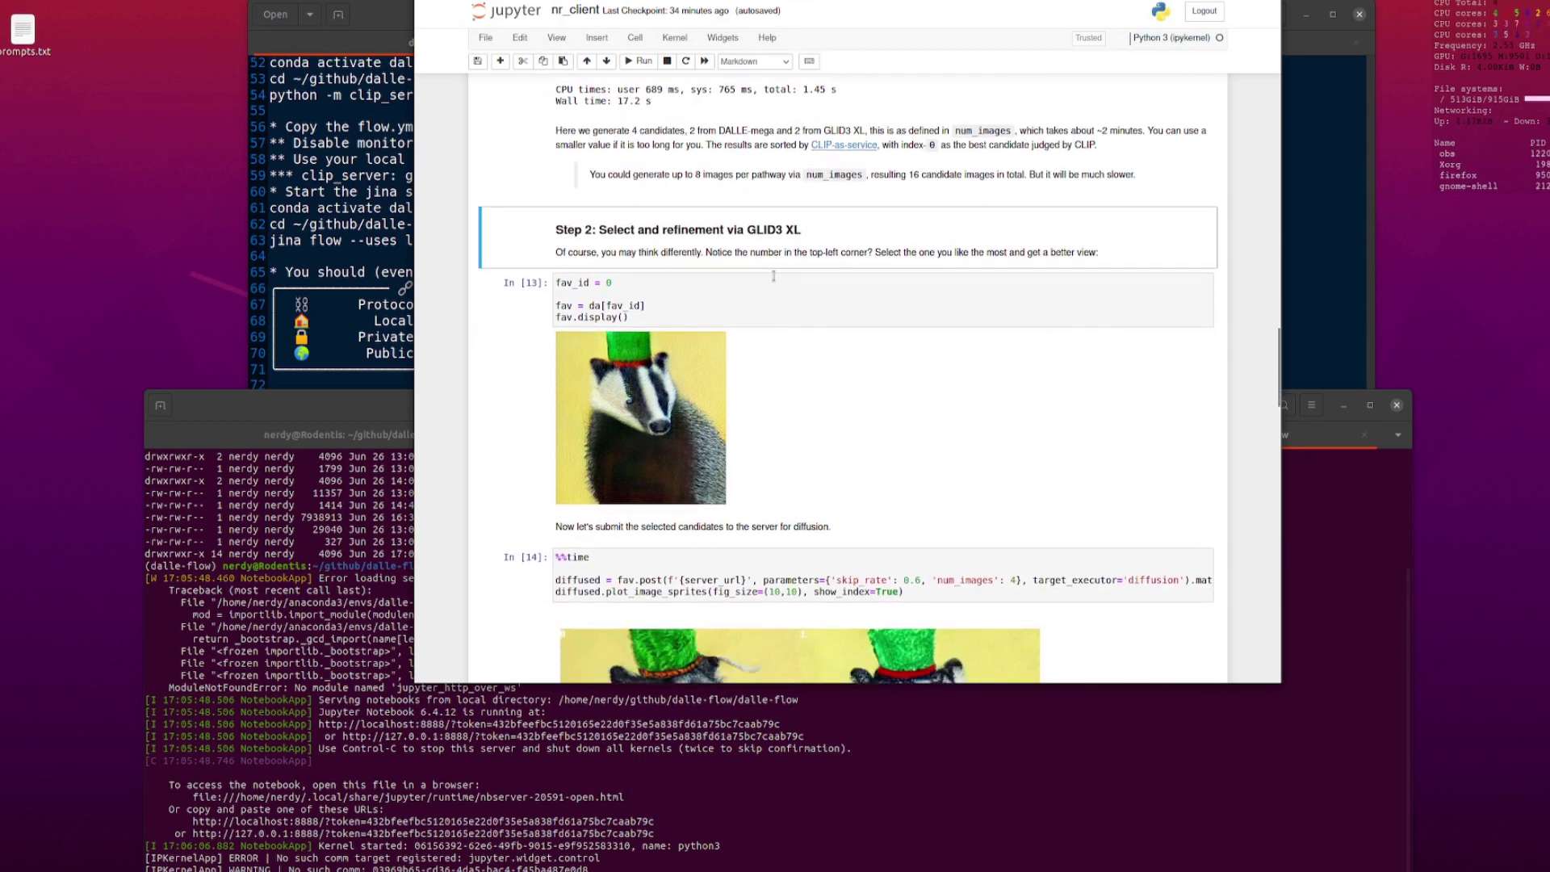
{"action": "key", "text": "Down"}
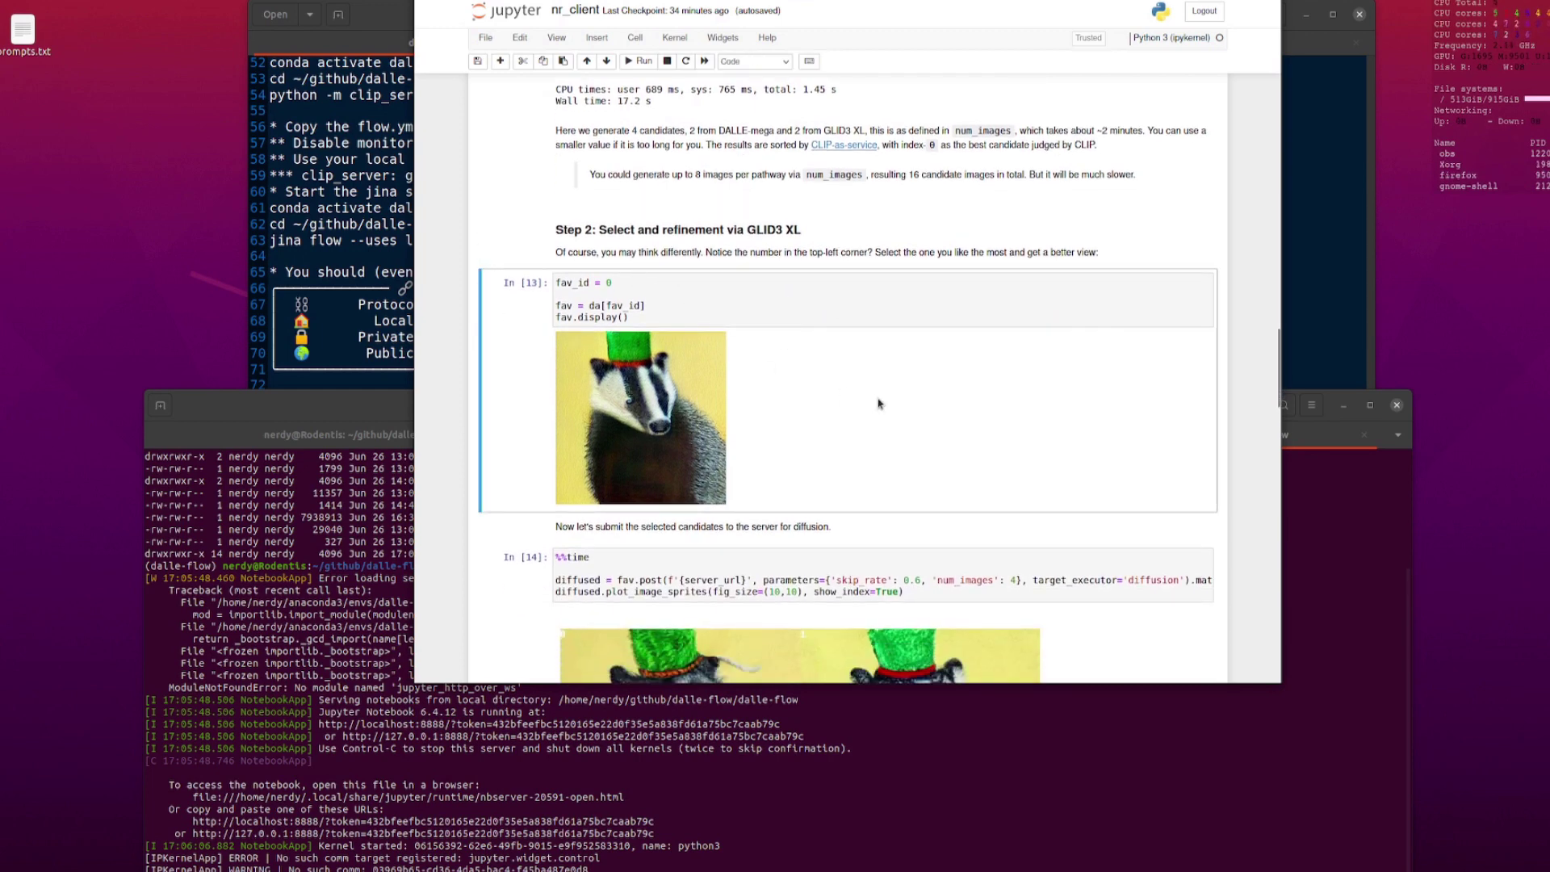
{"action": "scroll", "coordinate": [878, 404], "scroll_direction": "up", "scroll_amount": 12}
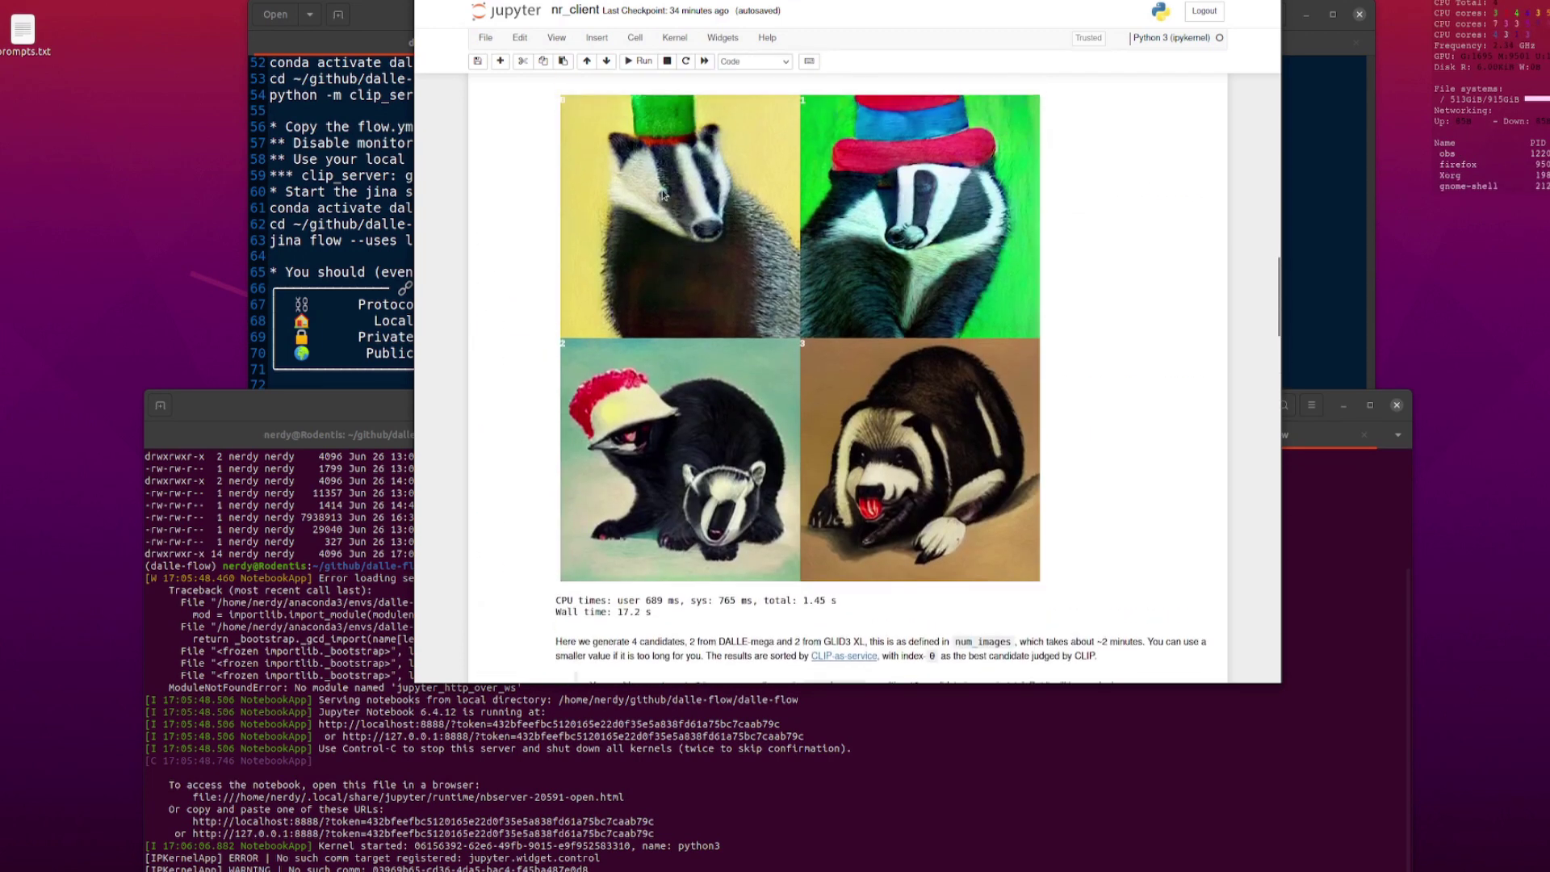
{"action": "scroll", "coordinate": [686, 291], "scroll_direction": "down", "scroll_amount": 15}
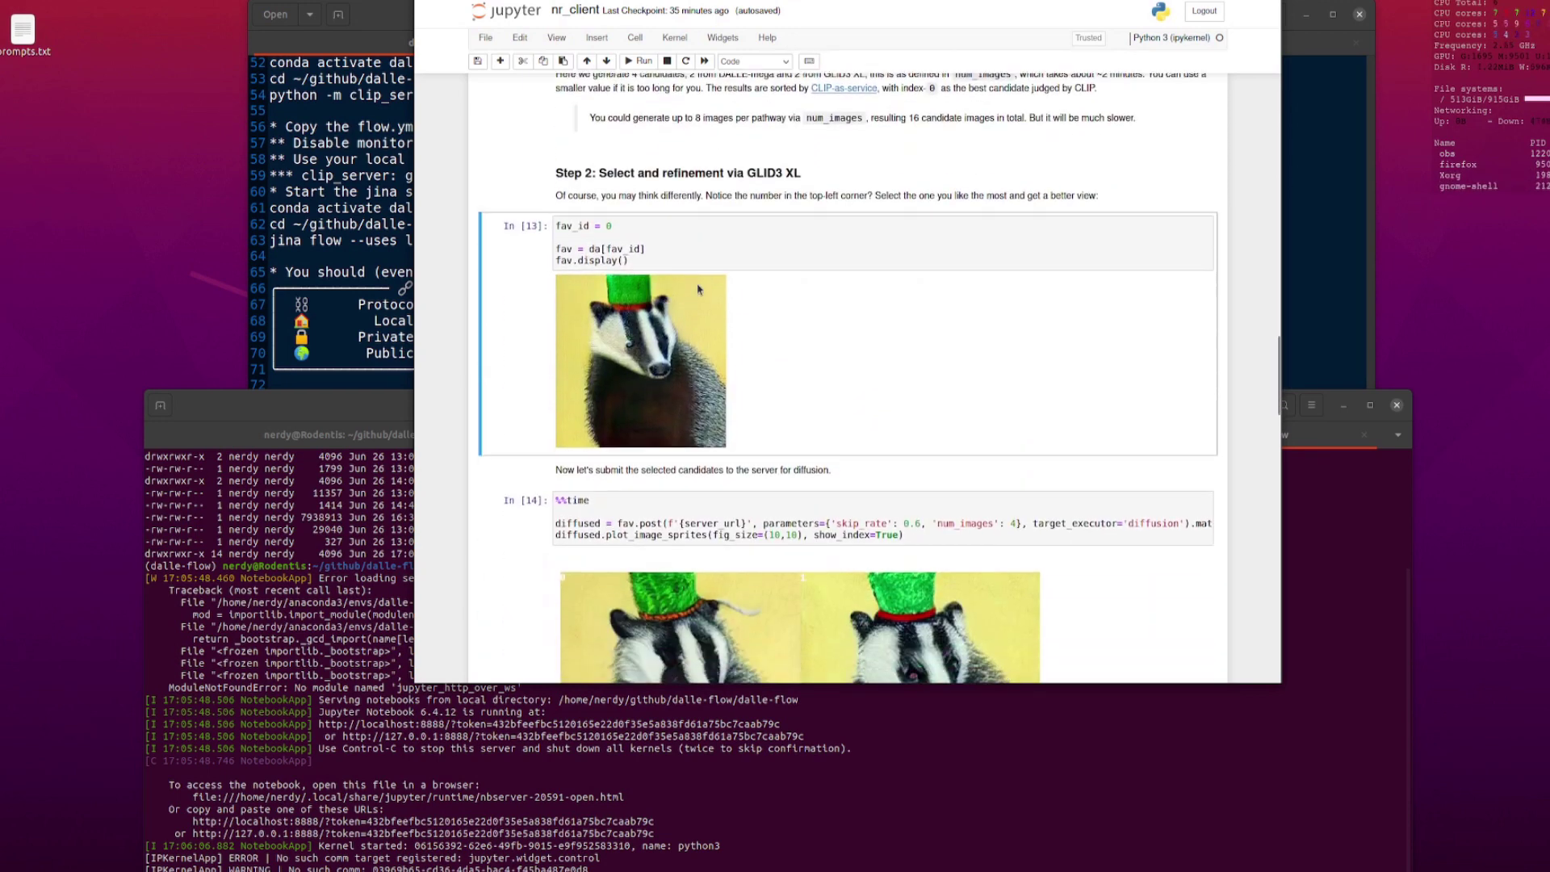
{"action": "scroll", "coordinate": [698, 289], "scroll_direction": "down", "scroll_amount": 3}
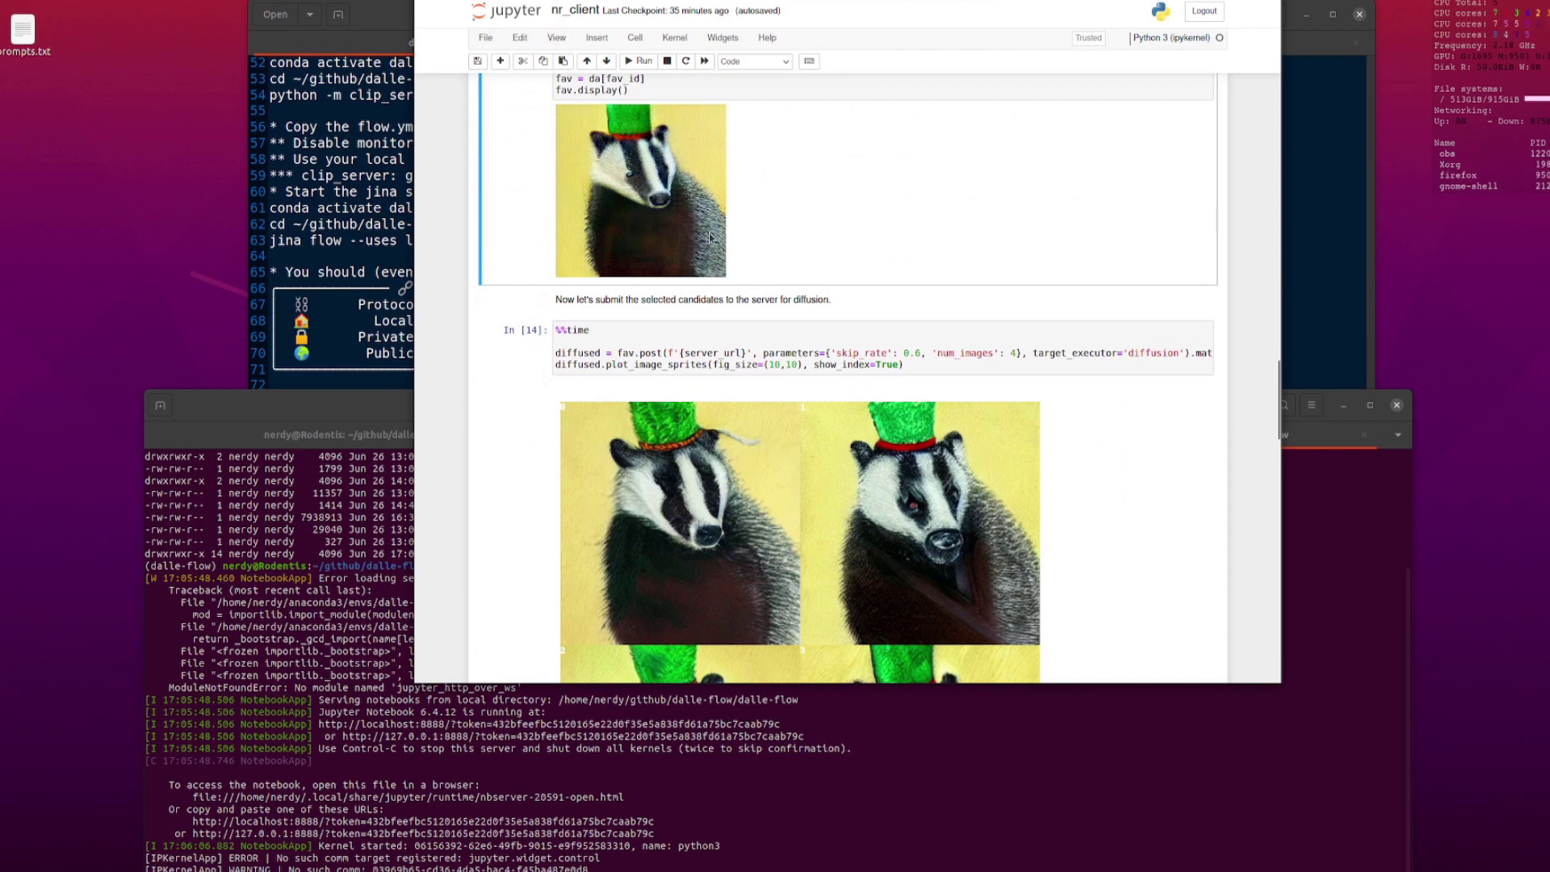
{"action": "scroll", "coordinate": [714, 244], "scroll_direction": "down", "scroll_amount": 2}
{"action": "scroll", "coordinate": [714, 244], "scroll_direction": "down", "scroll_amount": 1}
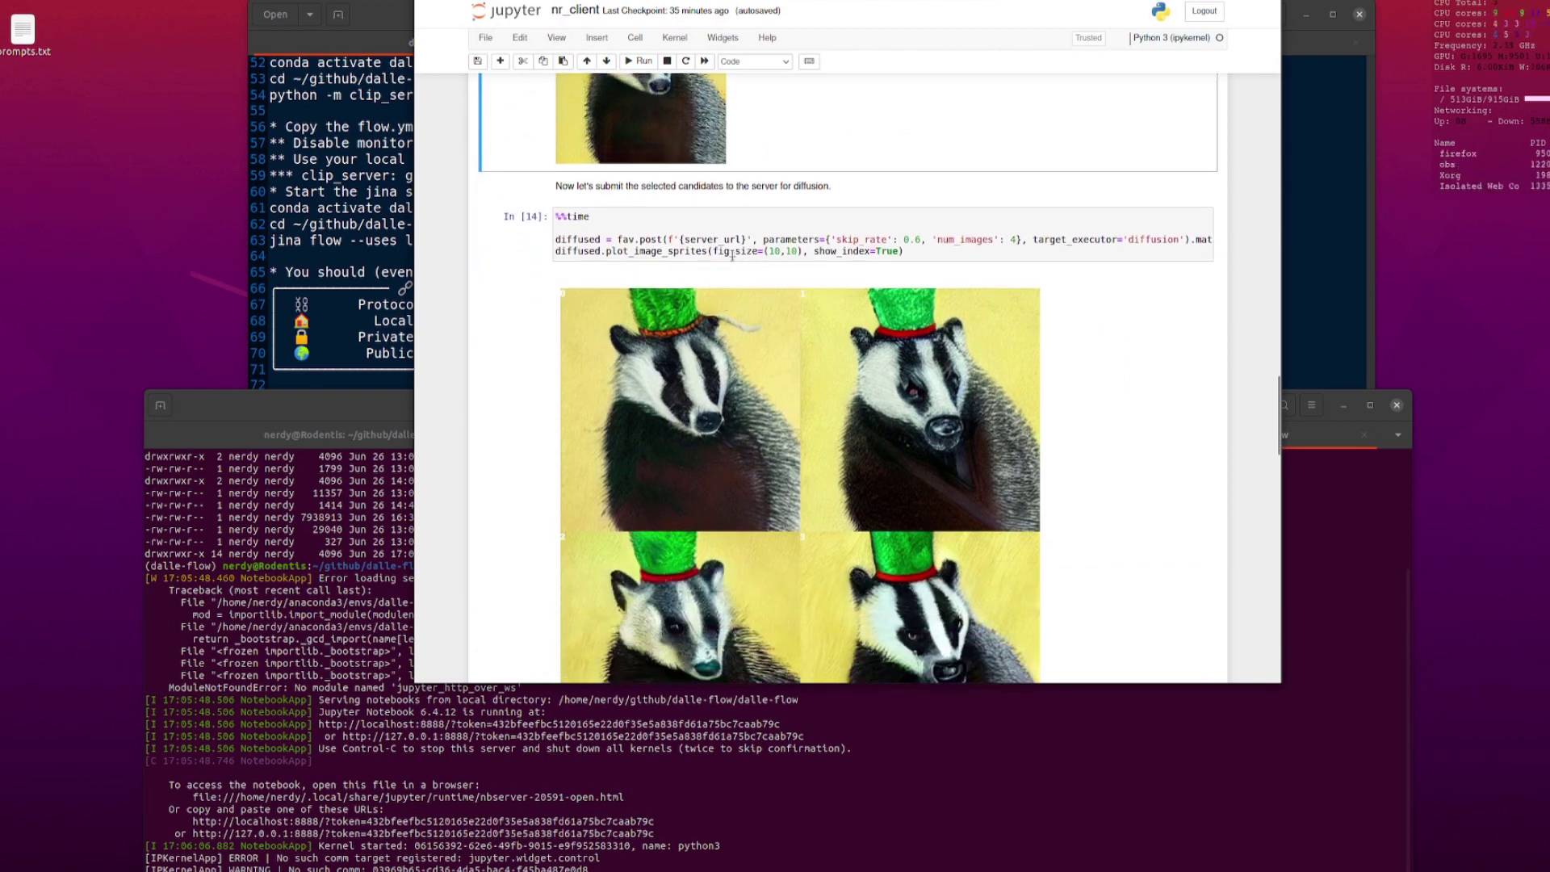
Try a skip_rate of 0.9 in the diffusion cell, and set it back to 0.6.
{"action": "double_click", "coordinate": [852, 240]}
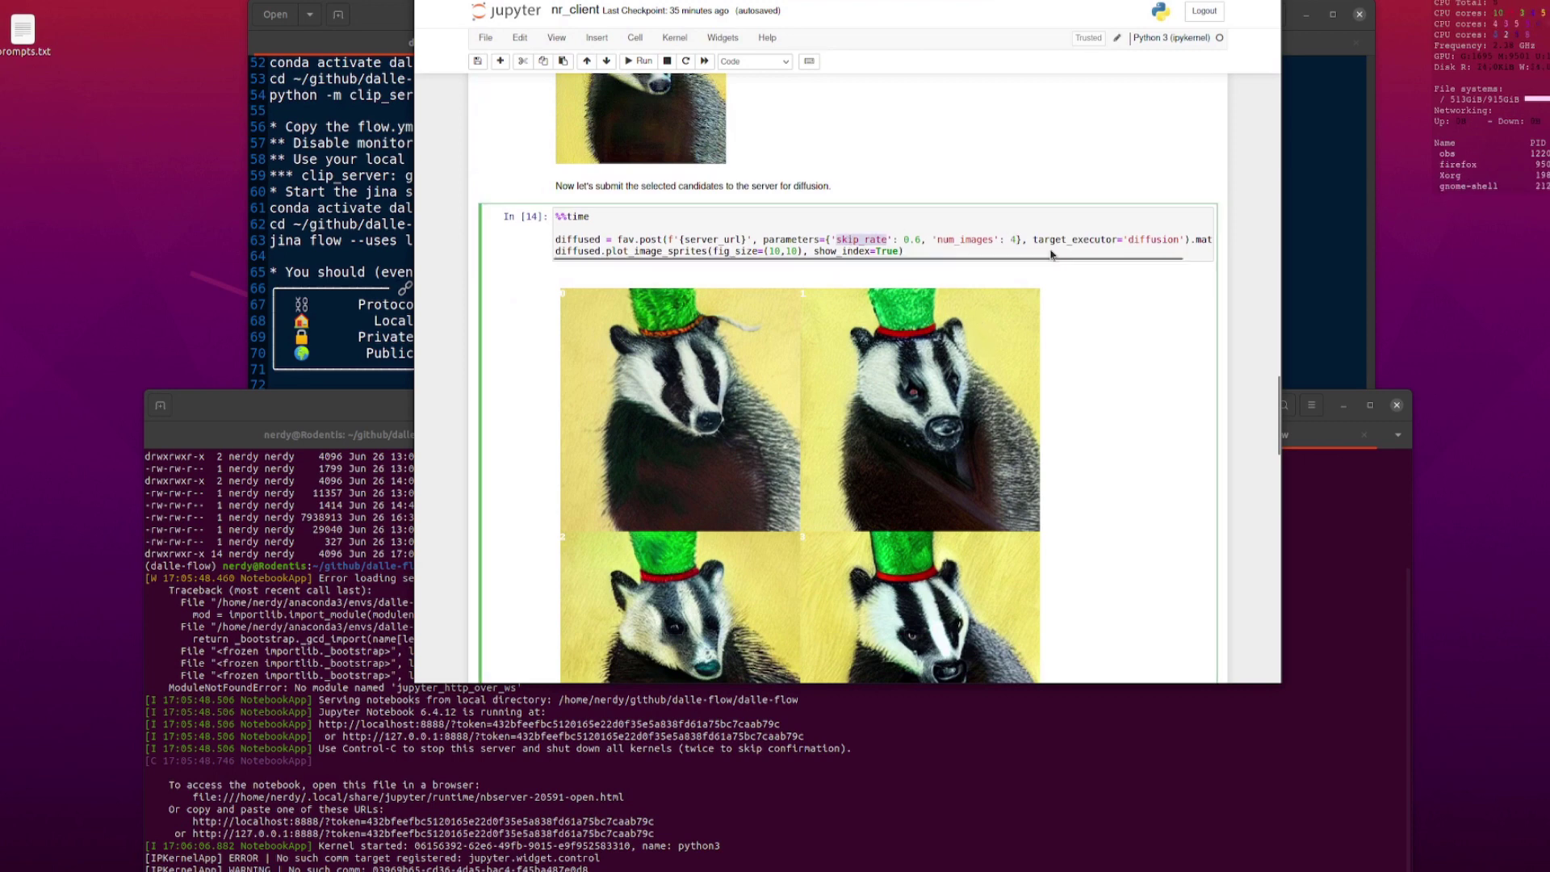
{"action": "left_click", "coordinate": [943, 234]}
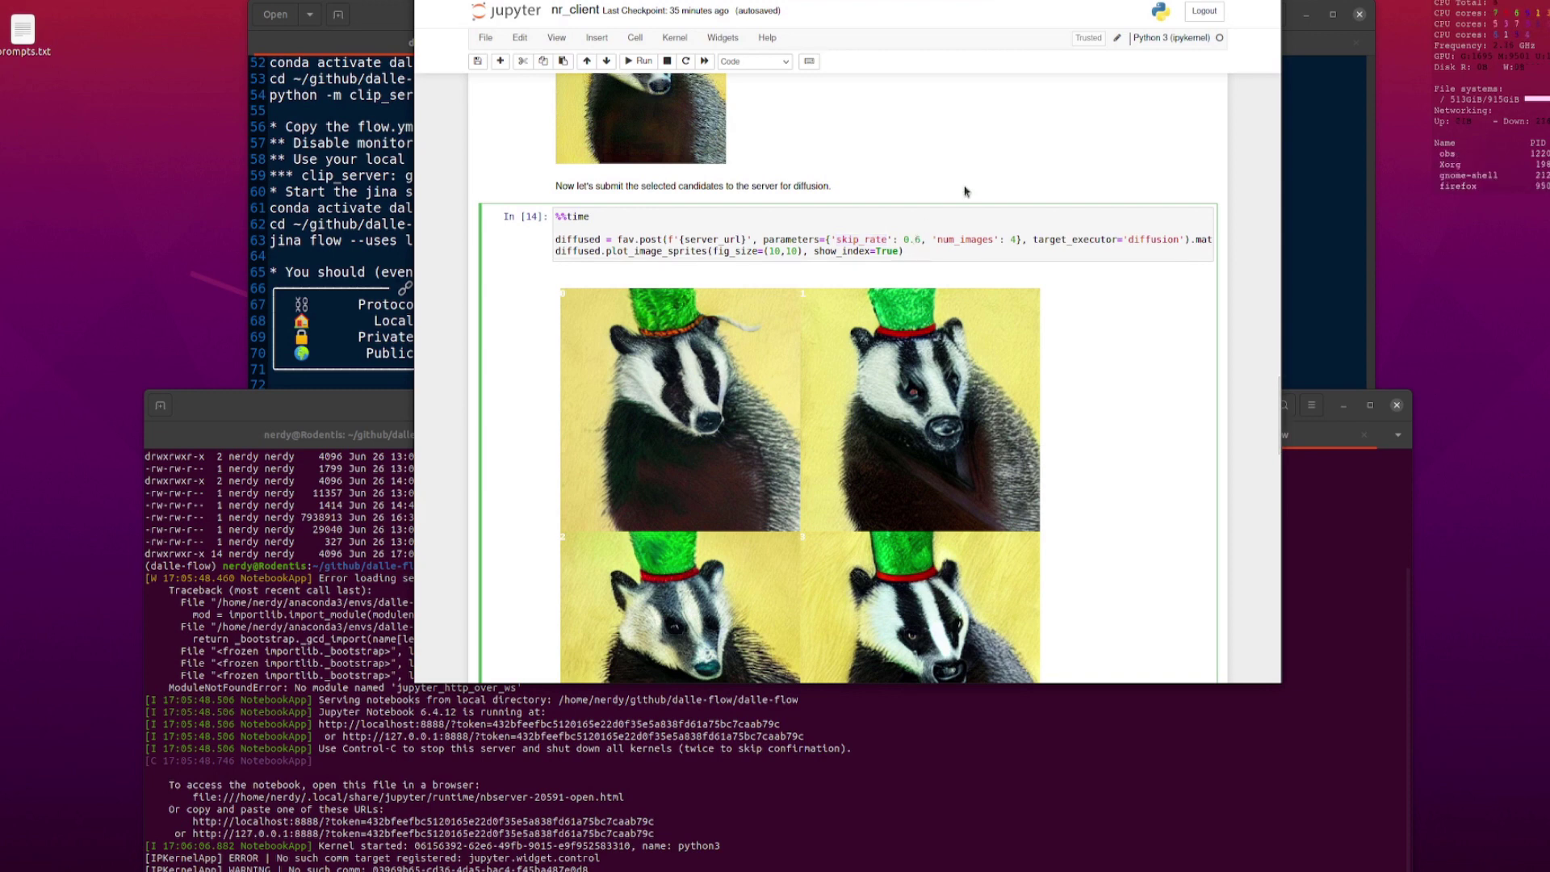
{"action": "key", "text": "Delete"}
{"action": "type", "text": "1"}
{"action": "key", "text": "BackSpace"}
{"action": "type", "text": "9"}
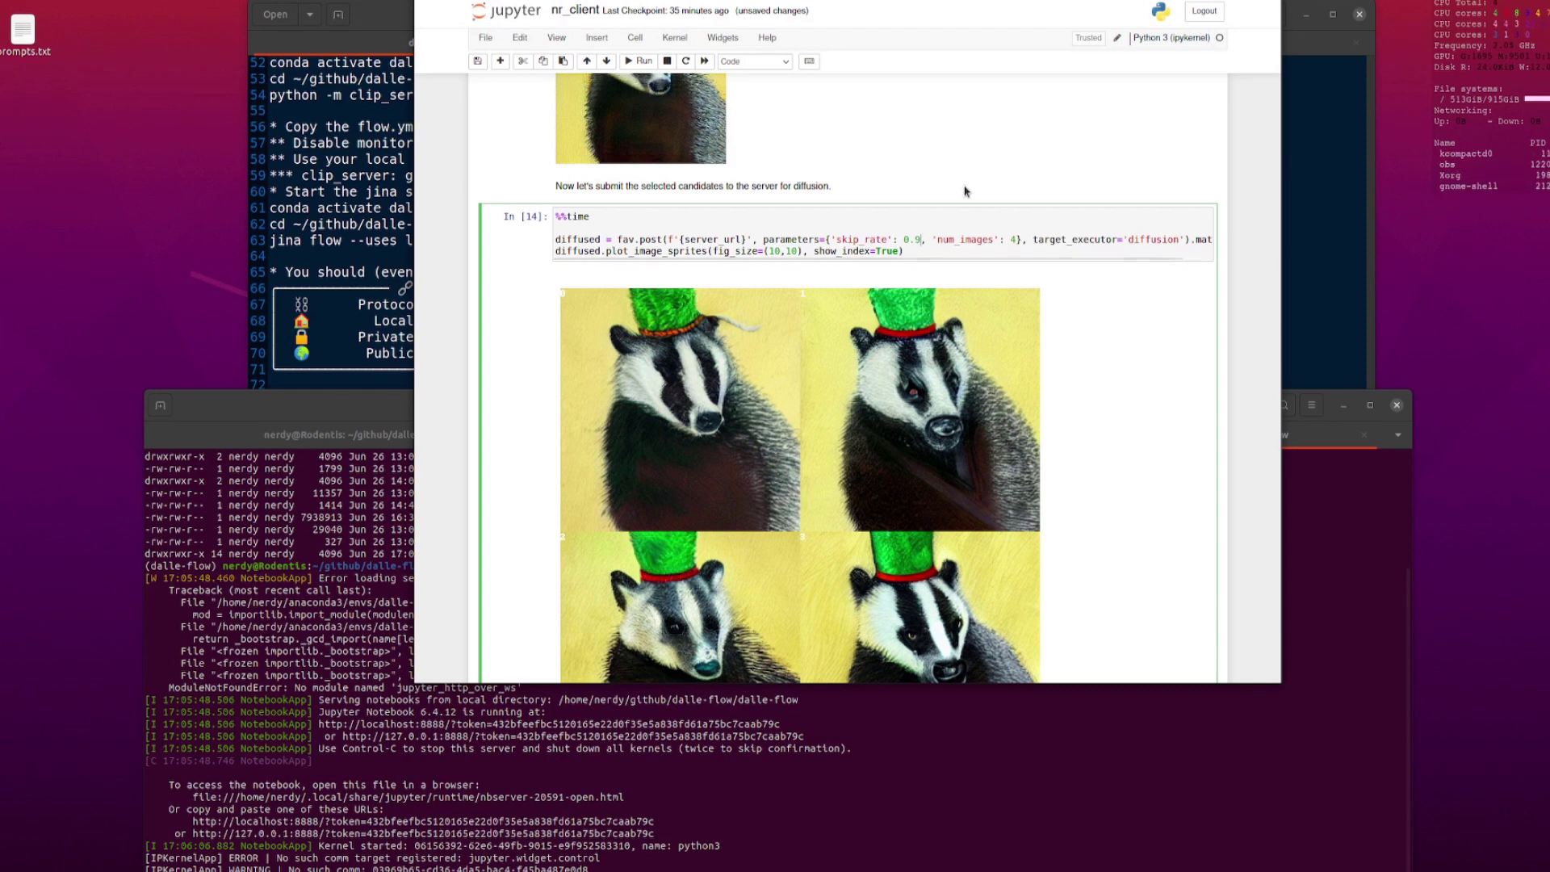
{"action": "key", "text": "BackSpace"}
{"action": "type", "text": "6"}
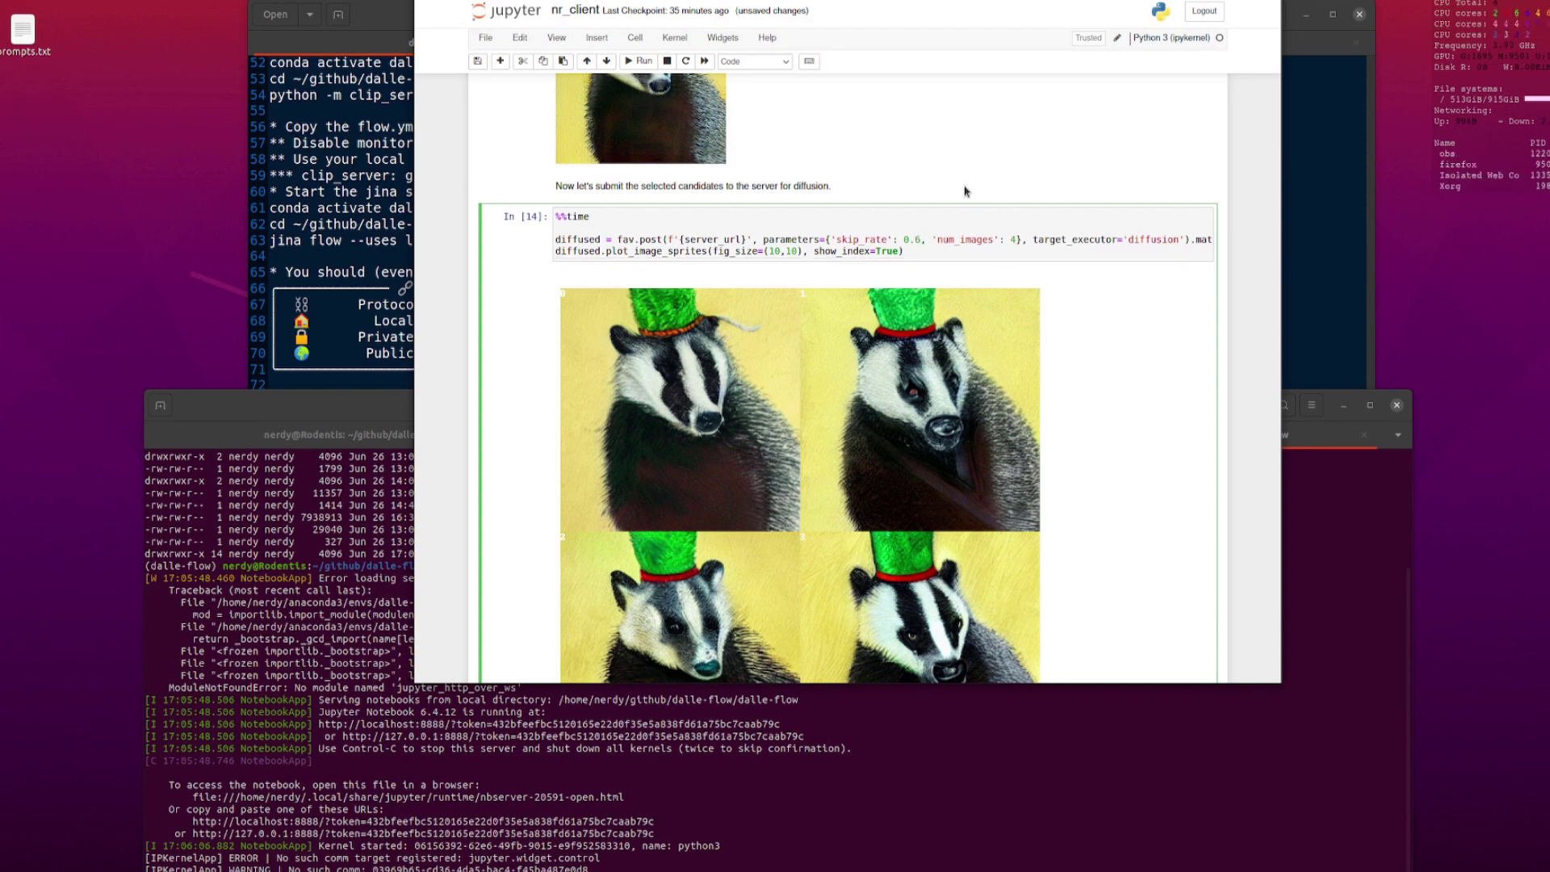
Review the diffused images, the Step 3 selection cell and the upscaled image output.
{"action": "scroll", "coordinate": [798, 434], "scroll_direction": "down", "scroll_amount": 1}
{"action": "scroll", "coordinate": [798, 434], "scroll_direction": "down", "scroll_amount": 3}
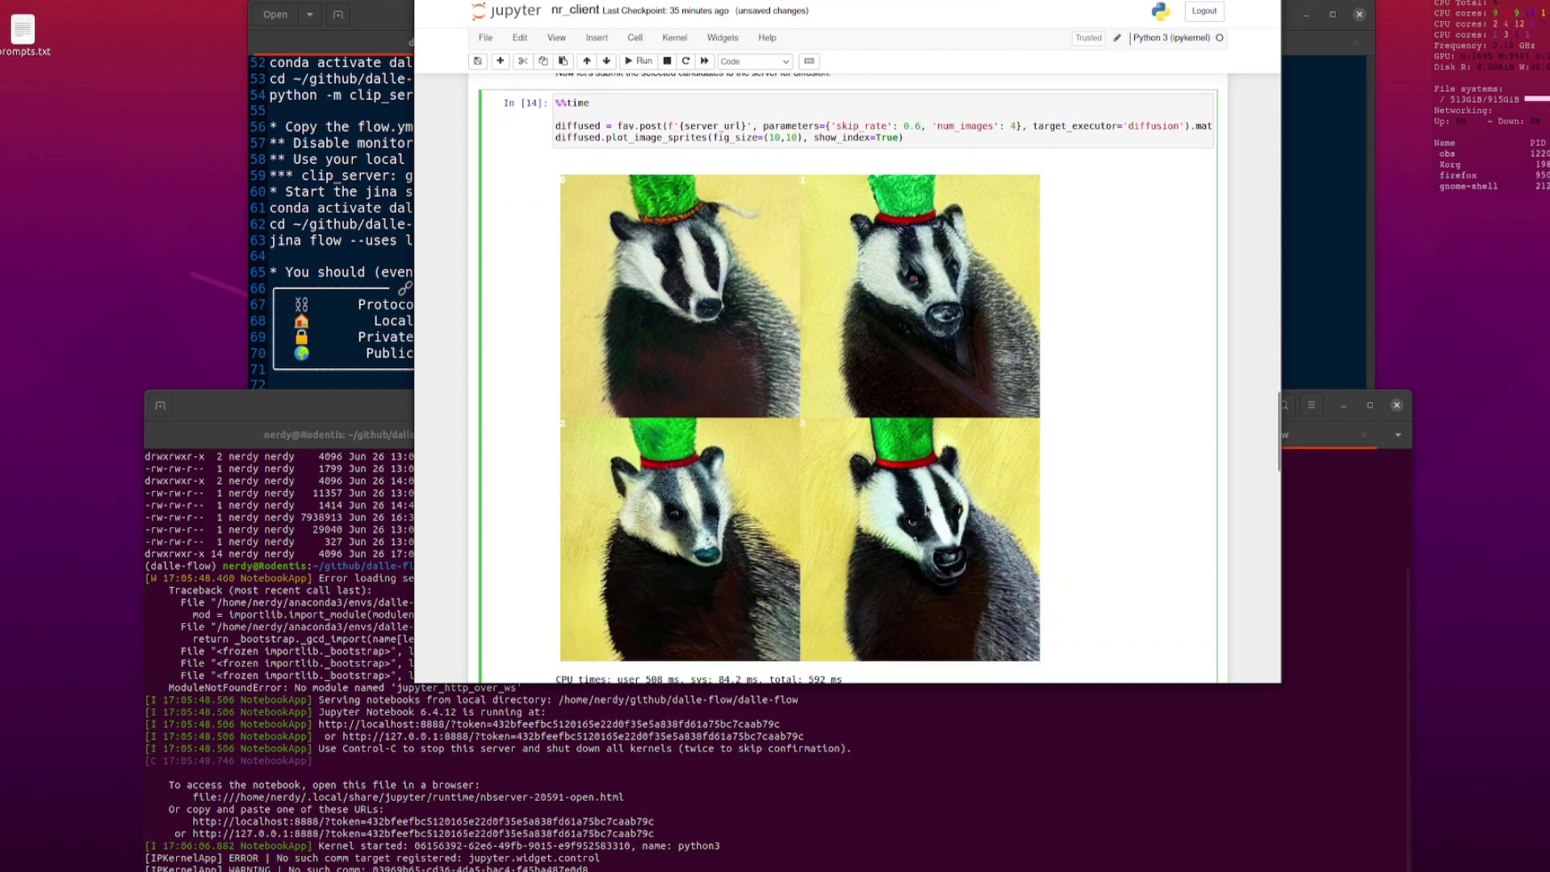
{"action": "scroll", "coordinate": [1143, 392], "scroll_direction": "down", "scroll_amount": 7}
{"action": "scroll", "coordinate": [996, 288], "scroll_direction": "down", "scroll_amount": 4}
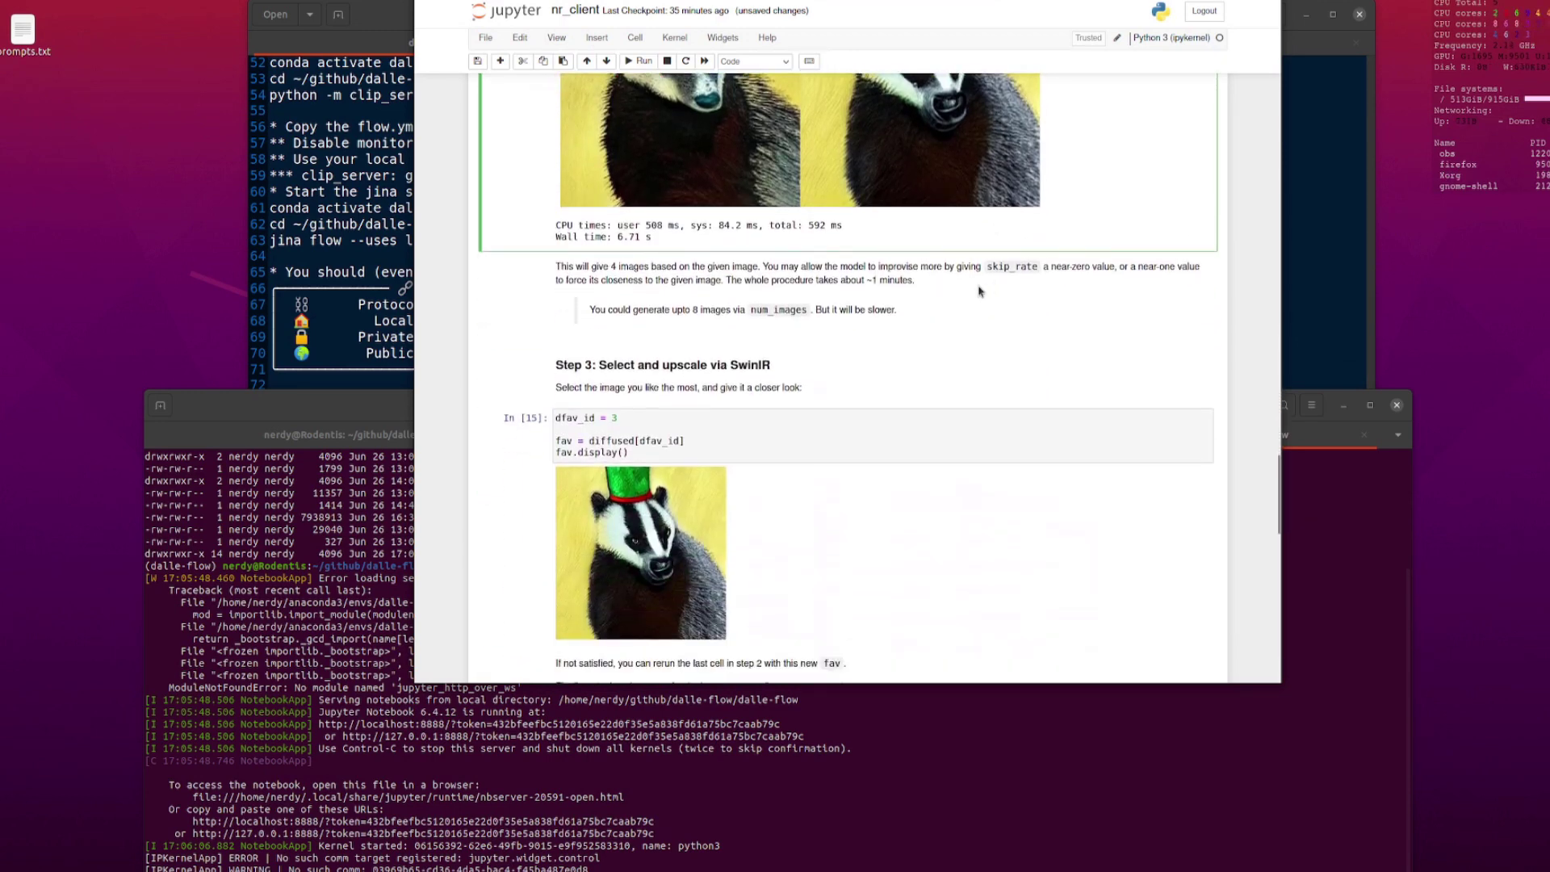
{"action": "scroll", "coordinate": [702, 280], "scroll_direction": "down", "scroll_amount": 8}
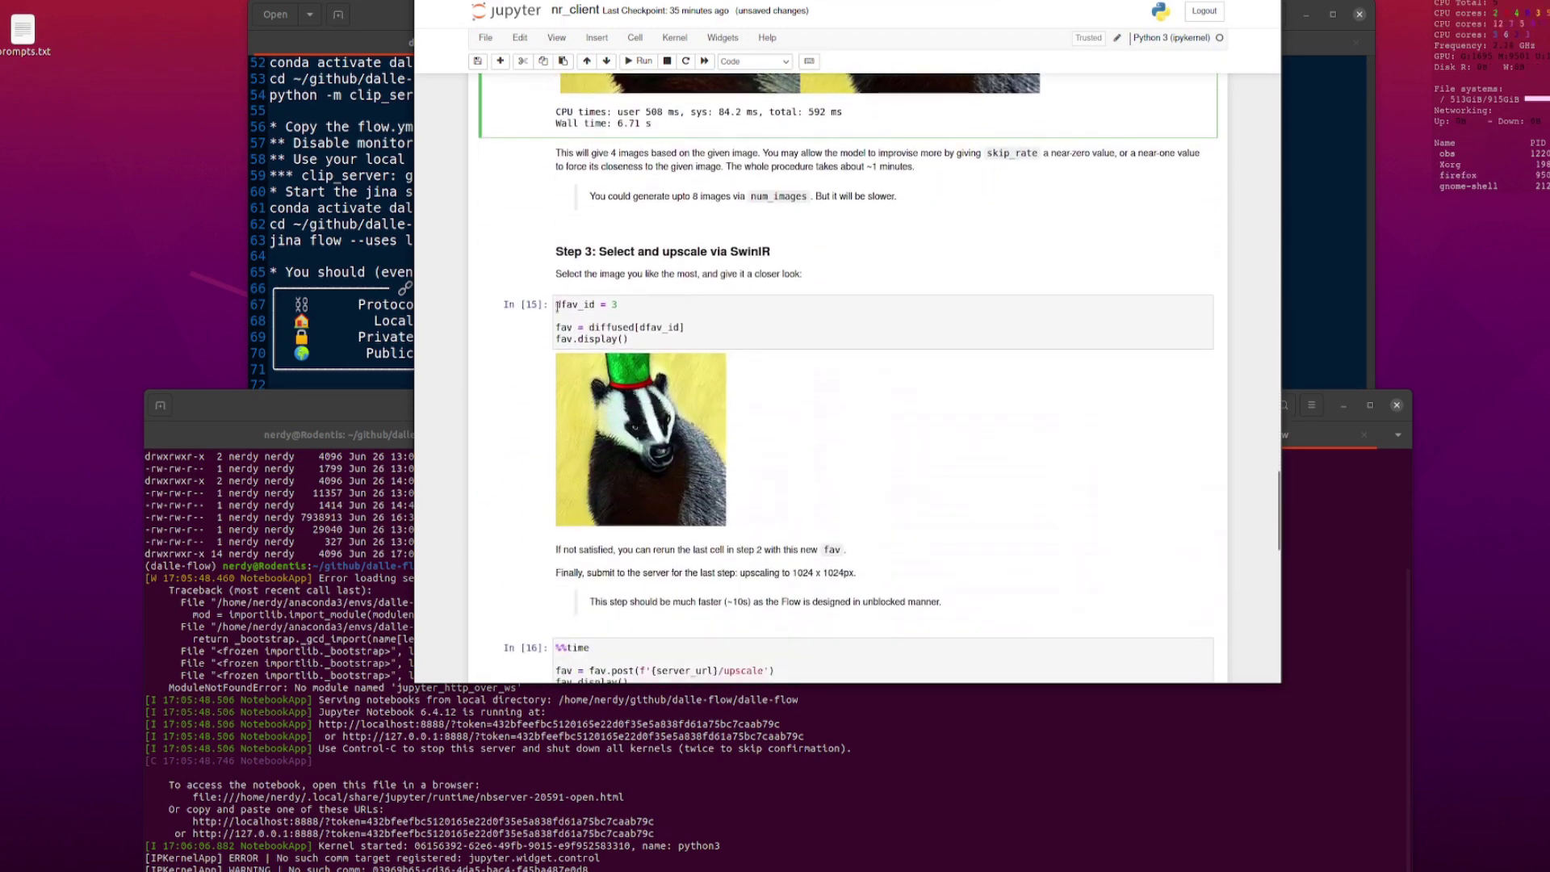
{"action": "scroll", "coordinate": [786, 405], "scroll_direction": "down", "scroll_amount": 12}
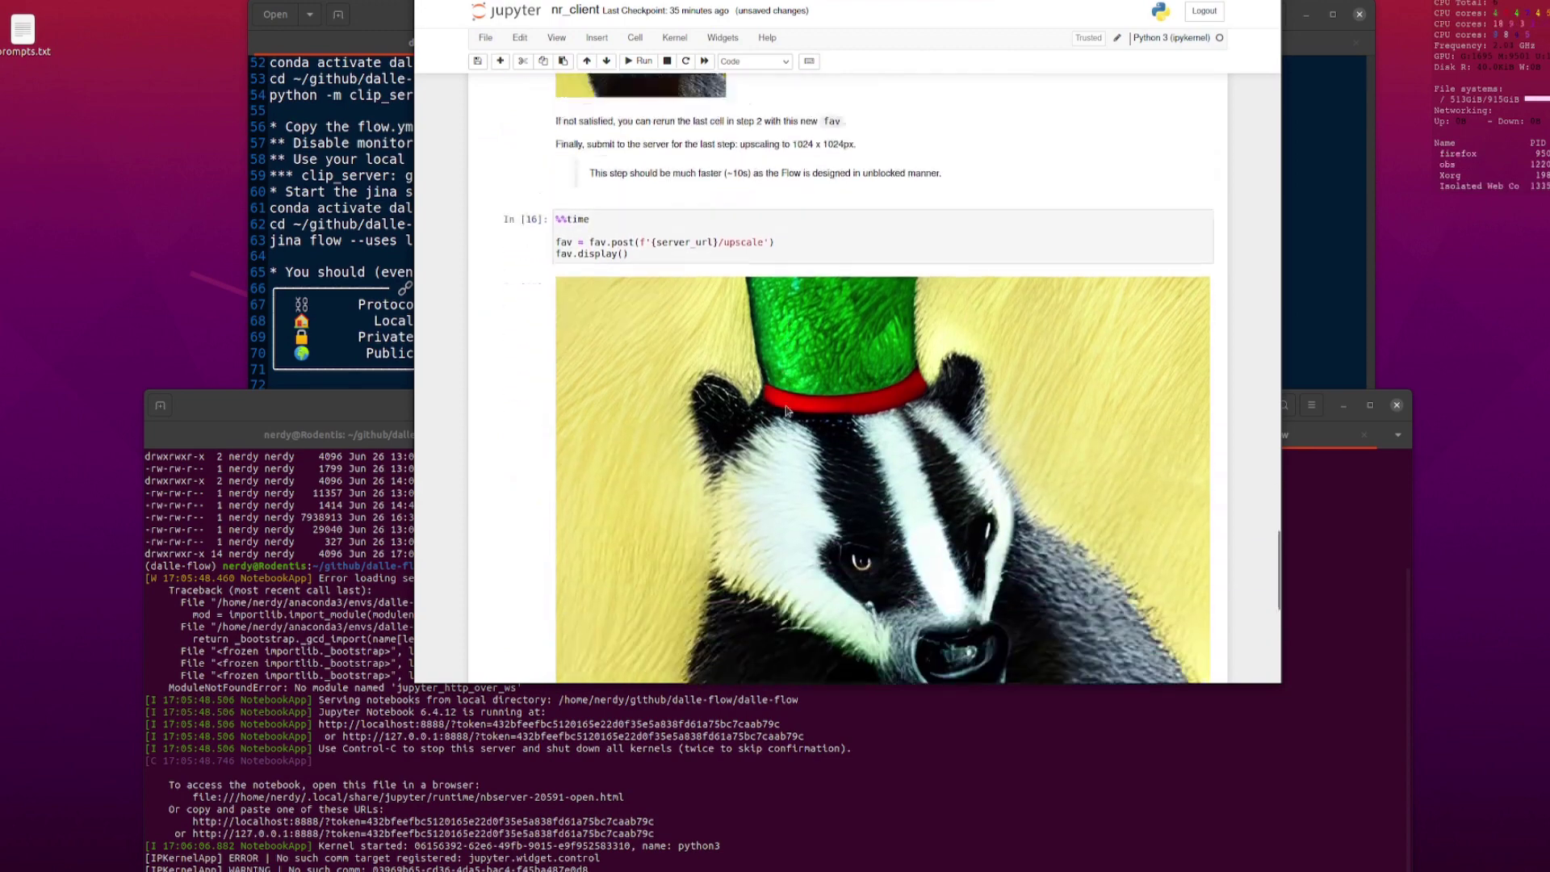
{"action": "scroll", "coordinate": [787, 404], "scroll_direction": "down", "scroll_amount": 2}
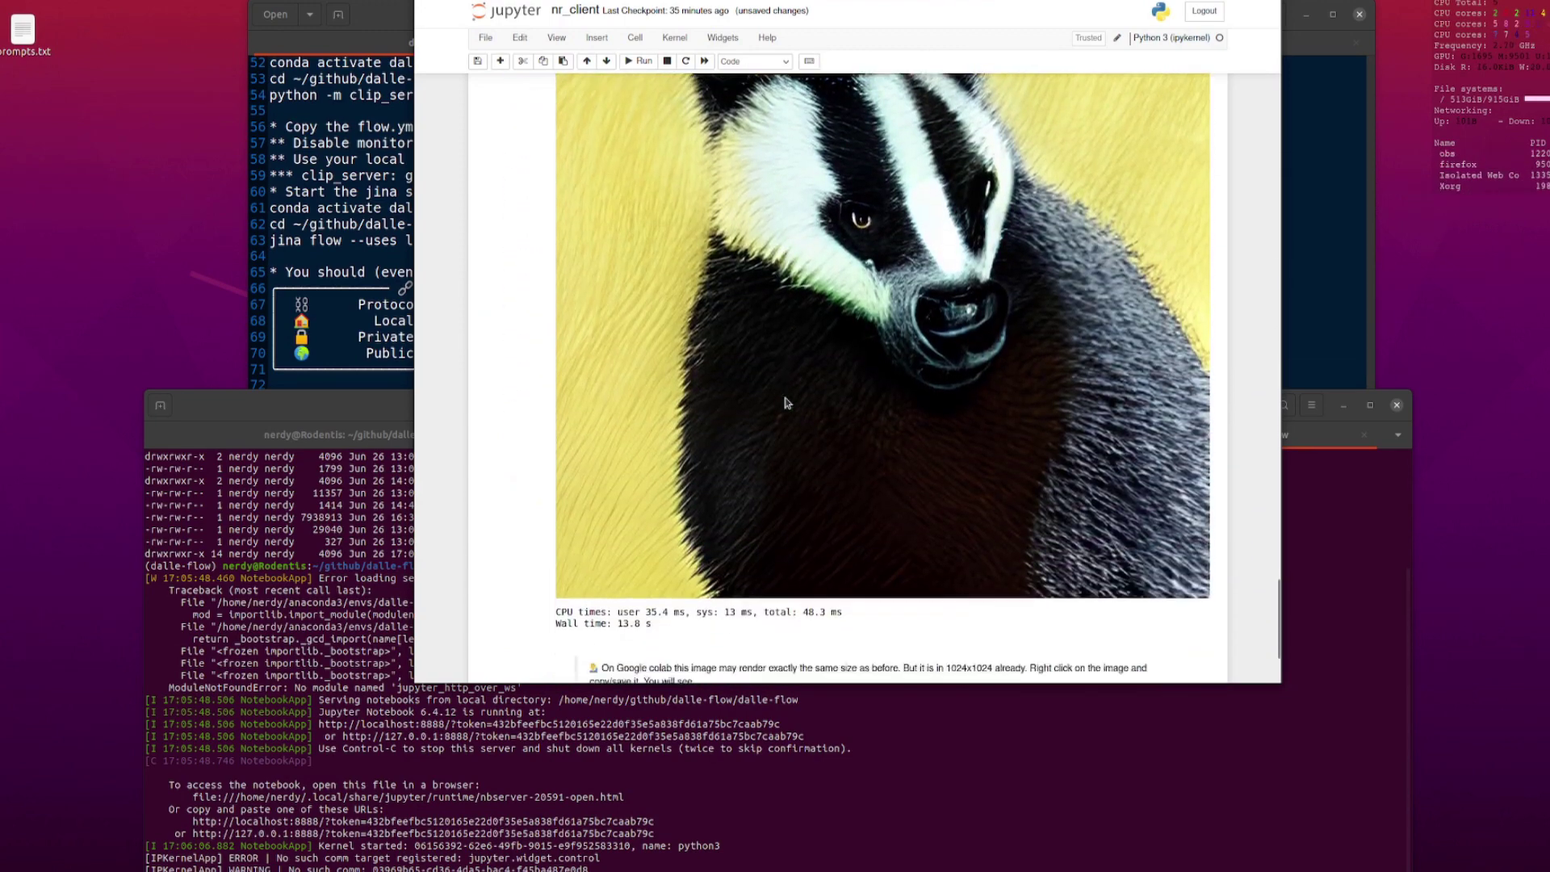
Replace the text in the Step 1 prompt cell with 'A kitten and a plate of pasta'.
{"action": "left_click_drag", "start_coordinate": [1278, 624], "coordinate": [1291, 229]}
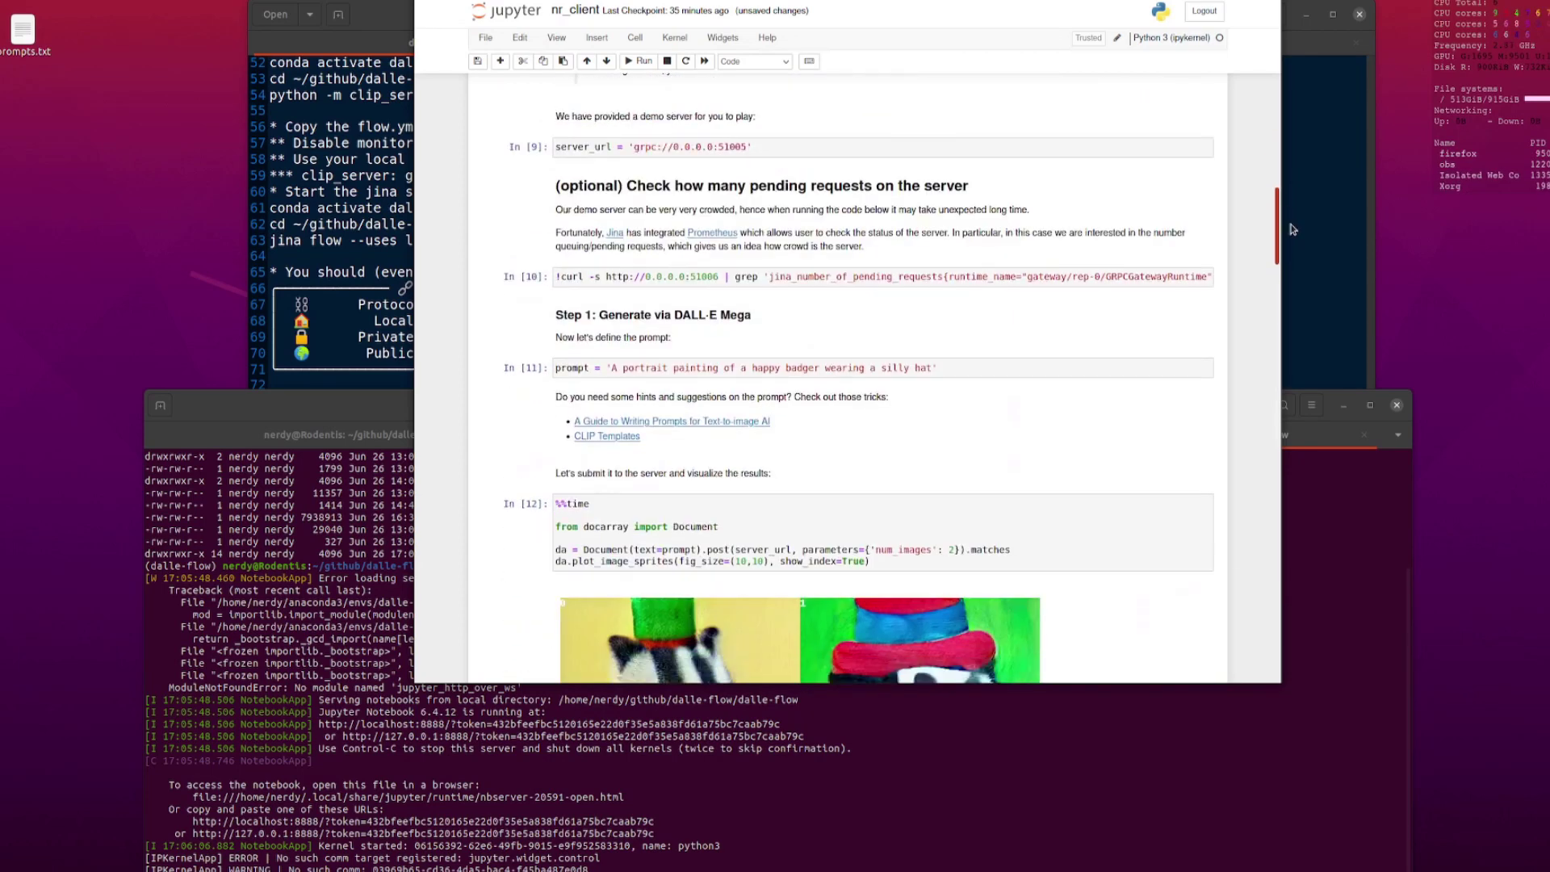
{"action": "left_click", "coordinate": [611, 368]}
{"action": "key", "text": "shift+End"}
{"action": "key", "text": "shift+Left"}
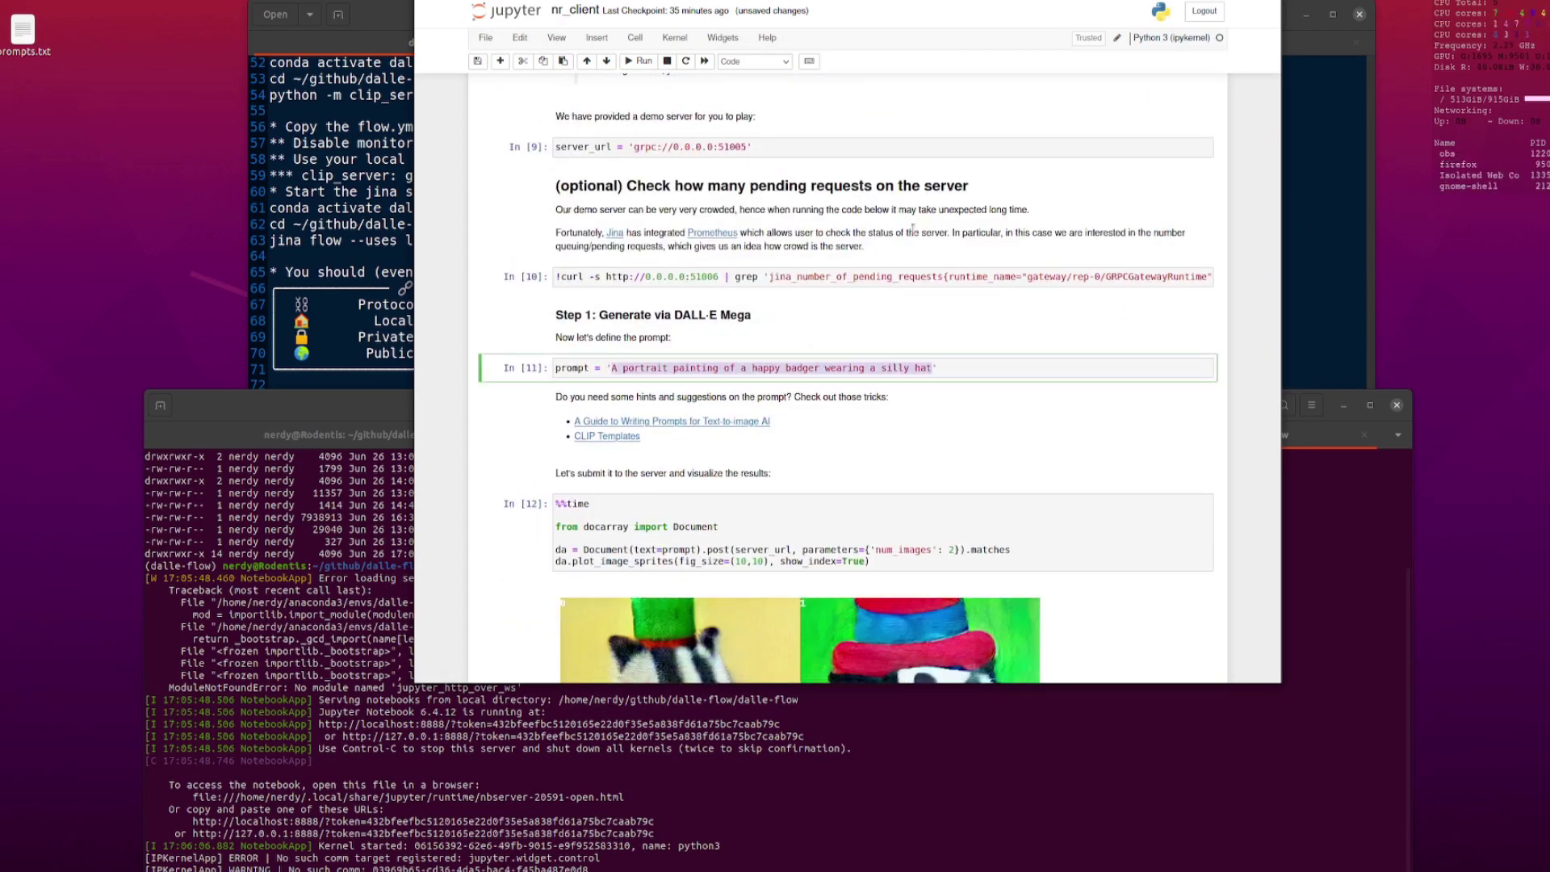
{"action": "type", "text": "A ki"}
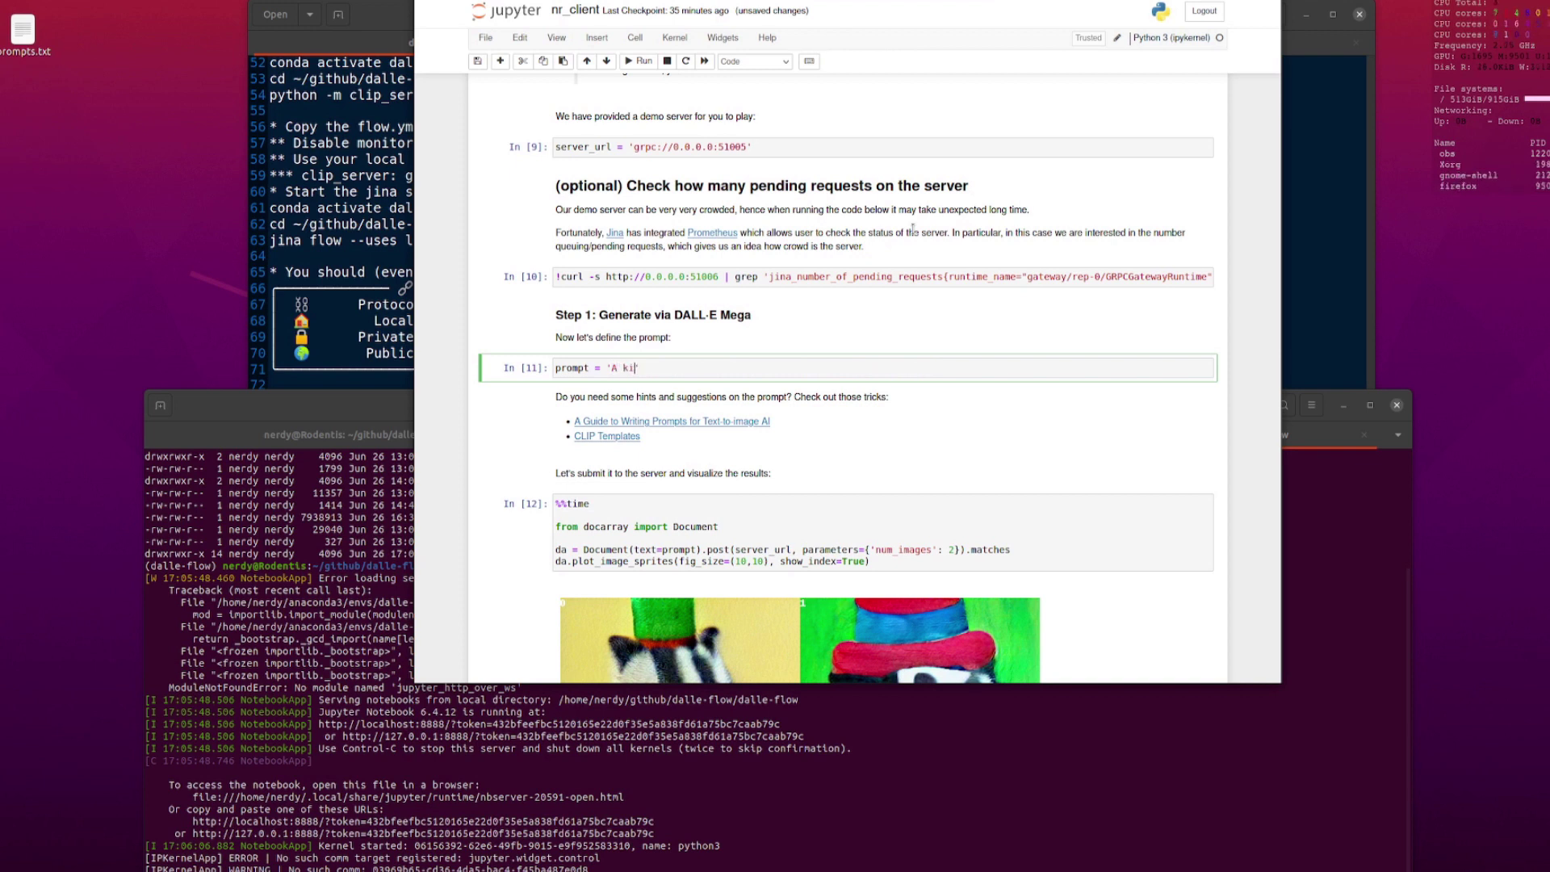
{"action": "type", "text": "tten and a plate of pasta"}
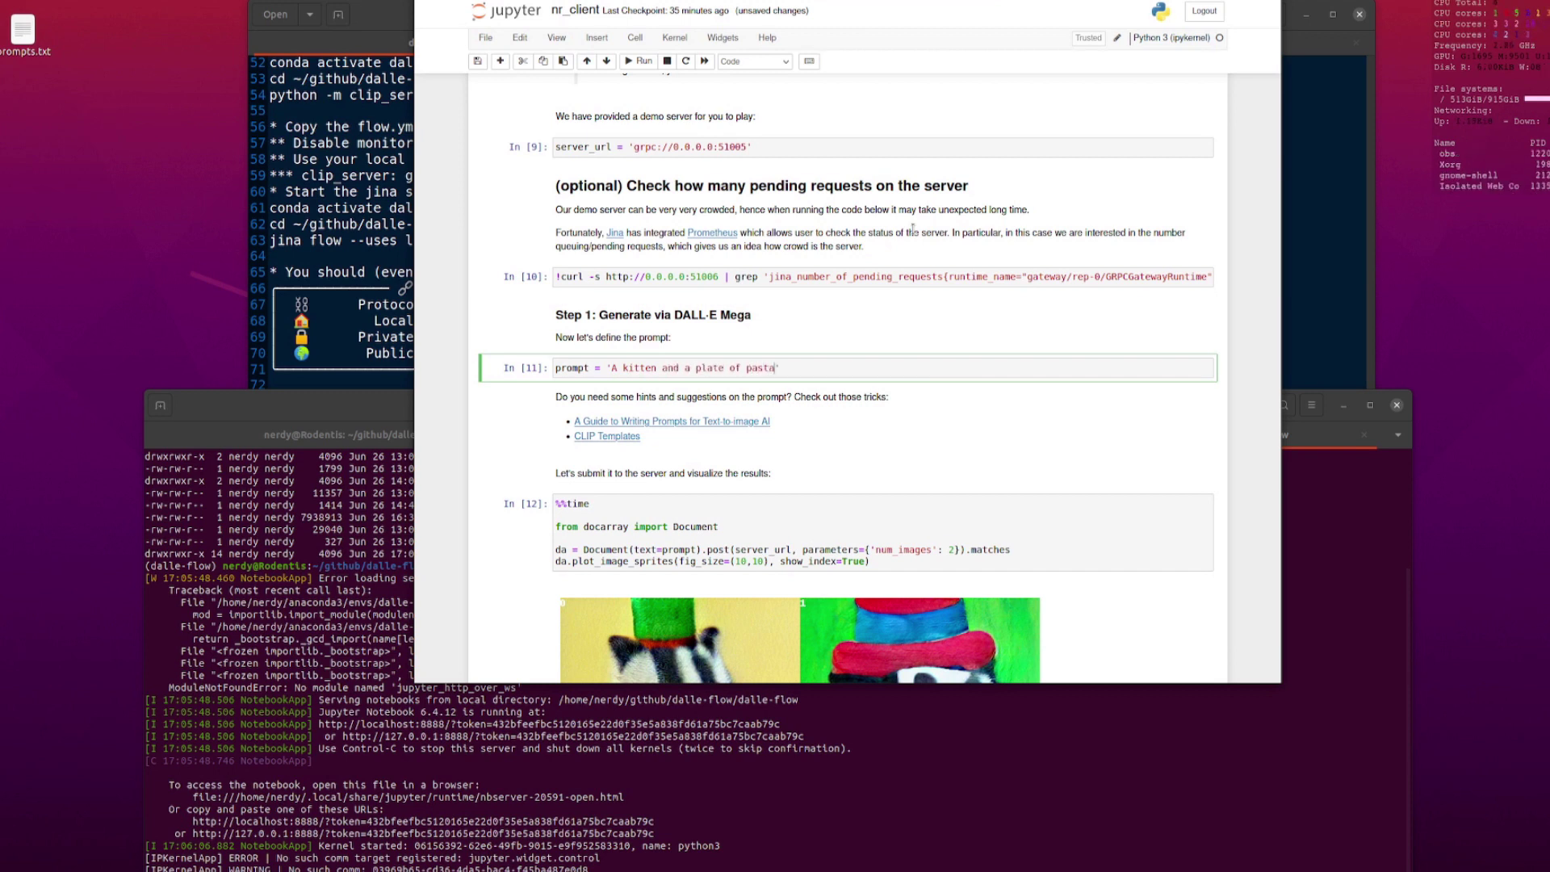
Run the server_url cell, the pending requests check and the Step 1 prompt cell again.
{"action": "scroll", "coordinate": [872, 373], "scroll_direction": "up", "scroll_amount": 3}
{"action": "scroll", "coordinate": [855, 372], "scroll_direction": "up", "scroll_amount": 2}
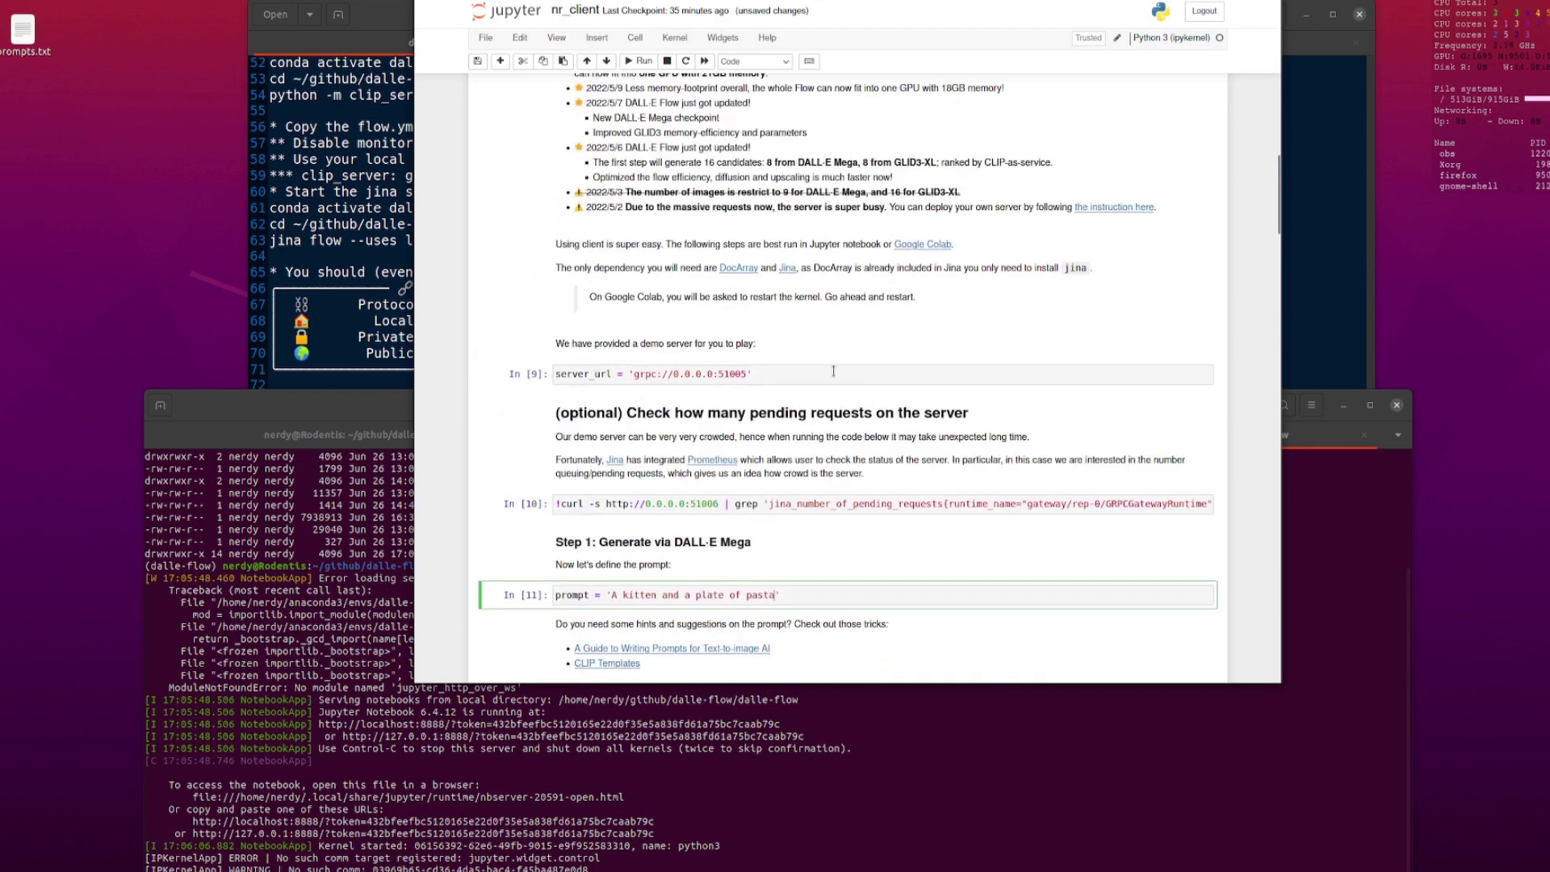
{"action": "left_click", "coordinate": [835, 371]}
{"action": "left_click", "coordinate": [634, 62]}
{"action": "left_click", "coordinate": [637, 62]}
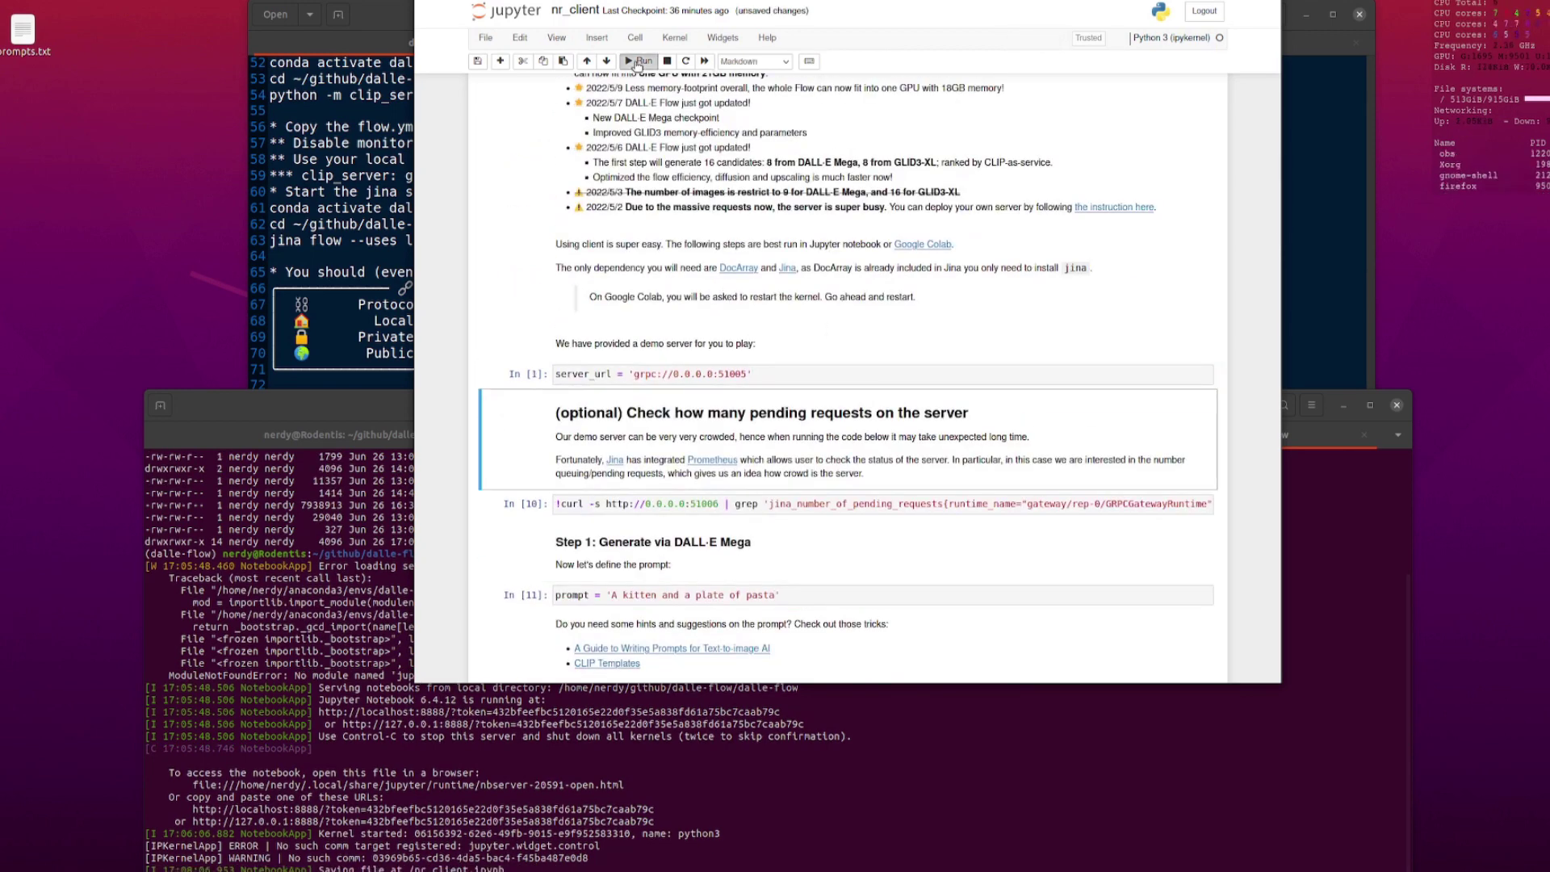
{"action": "left_click", "coordinate": [637, 62]}
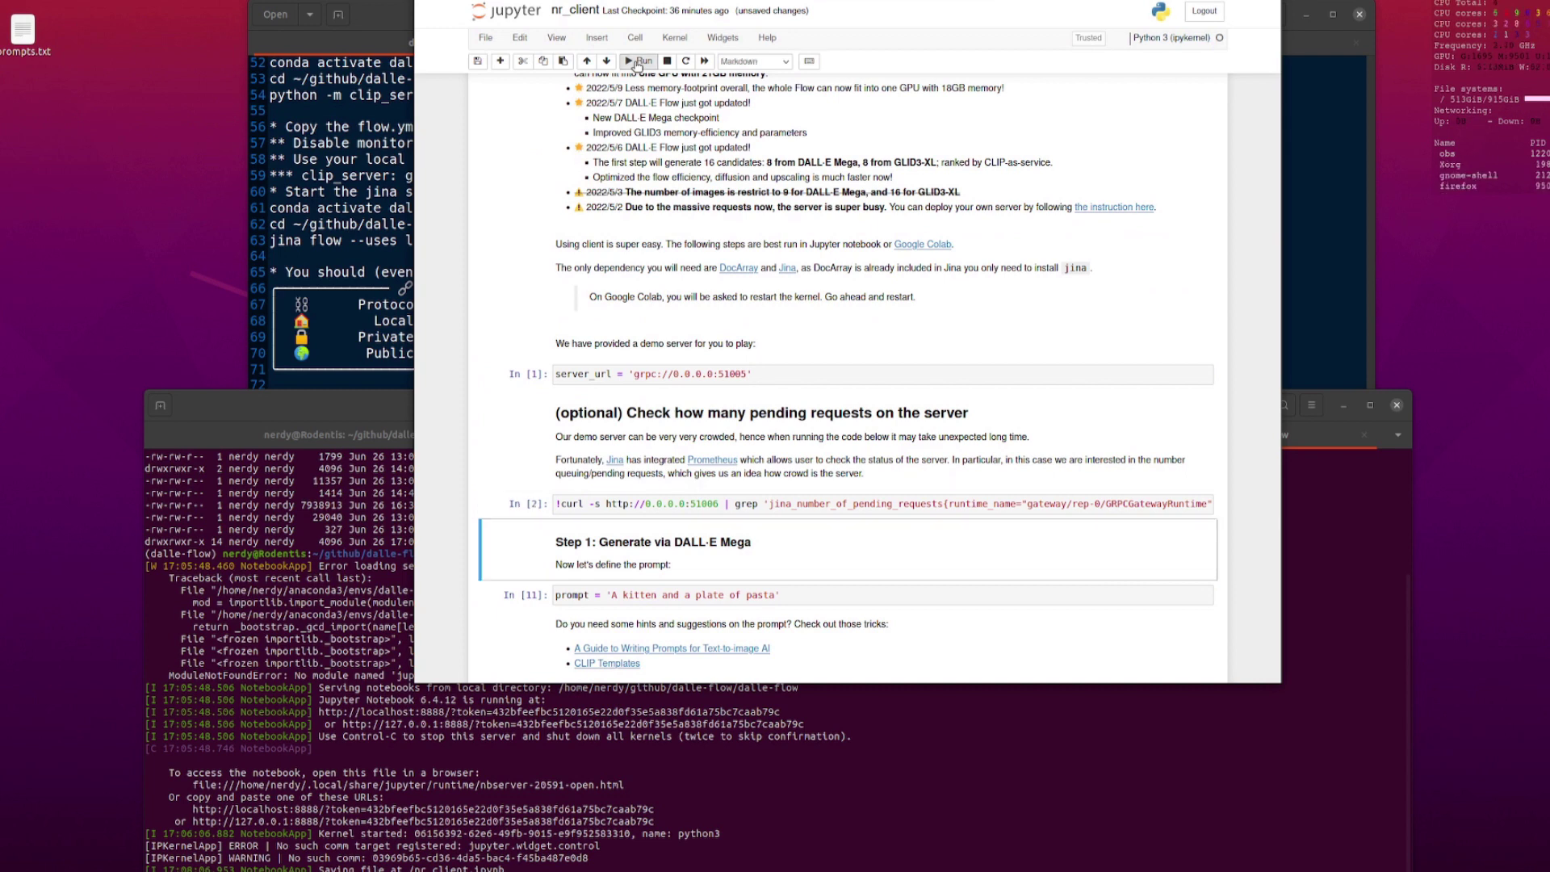
{"action": "left_click", "coordinate": [637, 62]}
{"action": "left_click", "coordinate": [637, 62]}
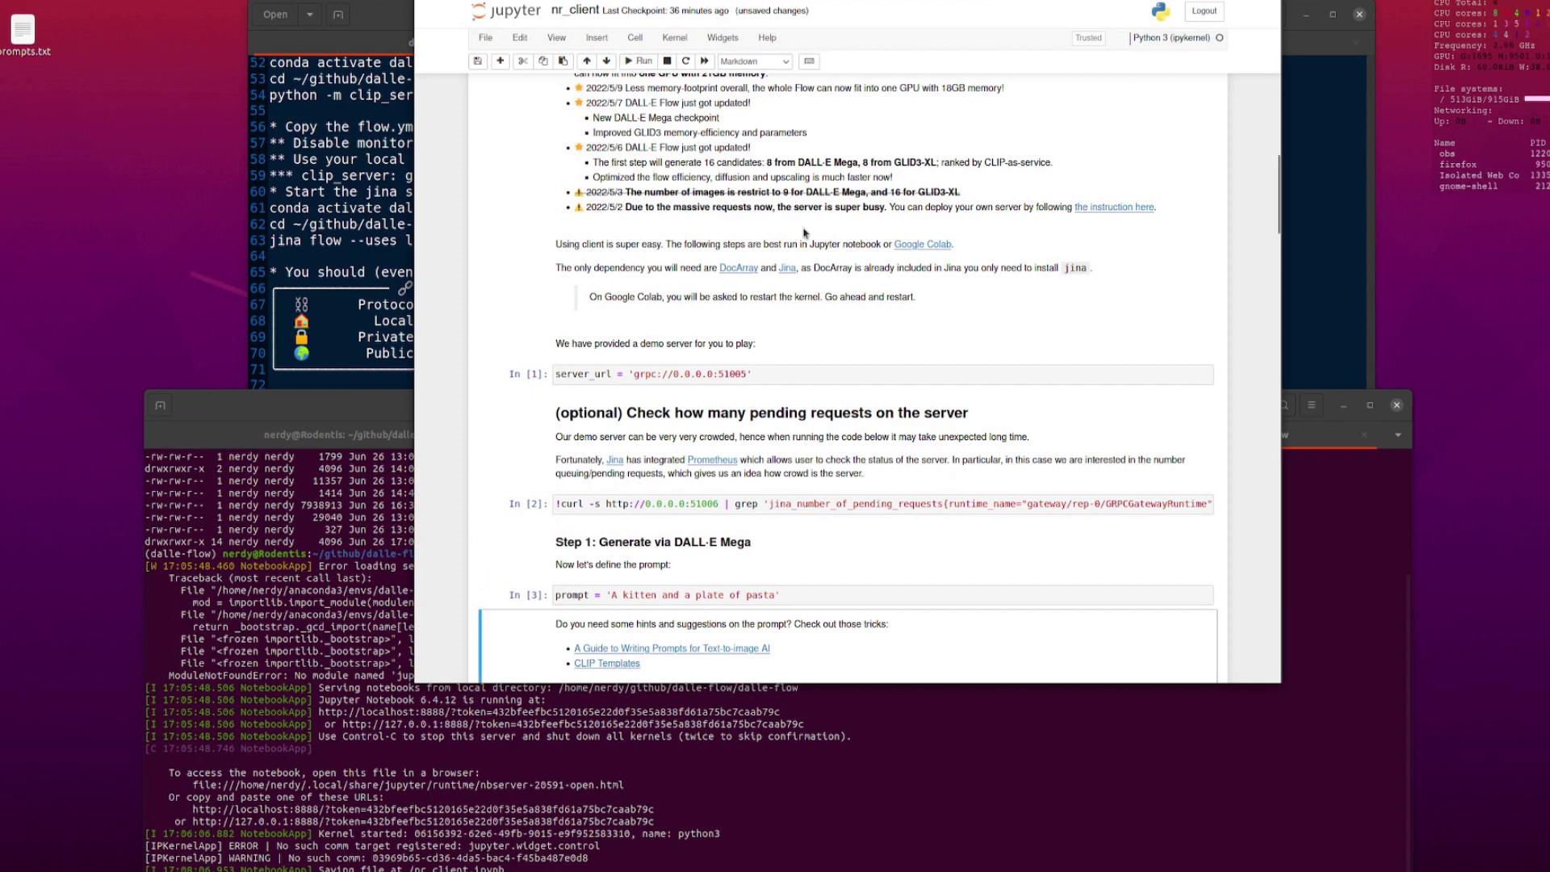
Run the Step 1 submission cell to generate the candidate images for the new prompt, and view them.
{"action": "scroll", "coordinate": [728, 242], "scroll_direction": "down", "scroll_amount": 4}
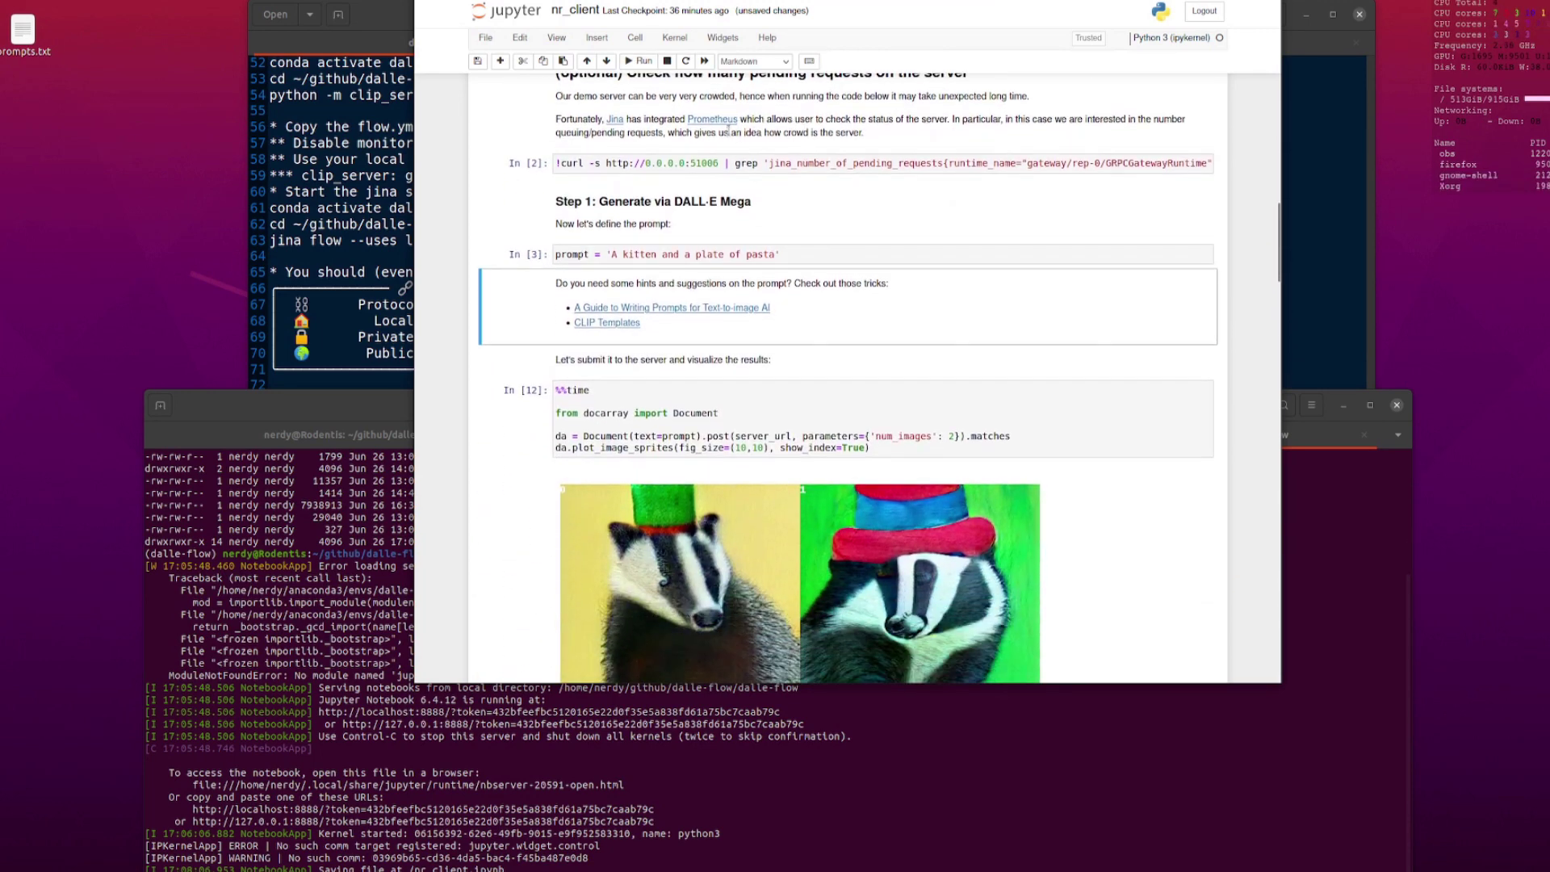
{"action": "left_click", "coordinate": [640, 61]}
{"action": "left_click", "coordinate": [640, 62]}
{"action": "scroll", "coordinate": [928, 247], "scroll_direction": "down", "scroll_amount": 2}
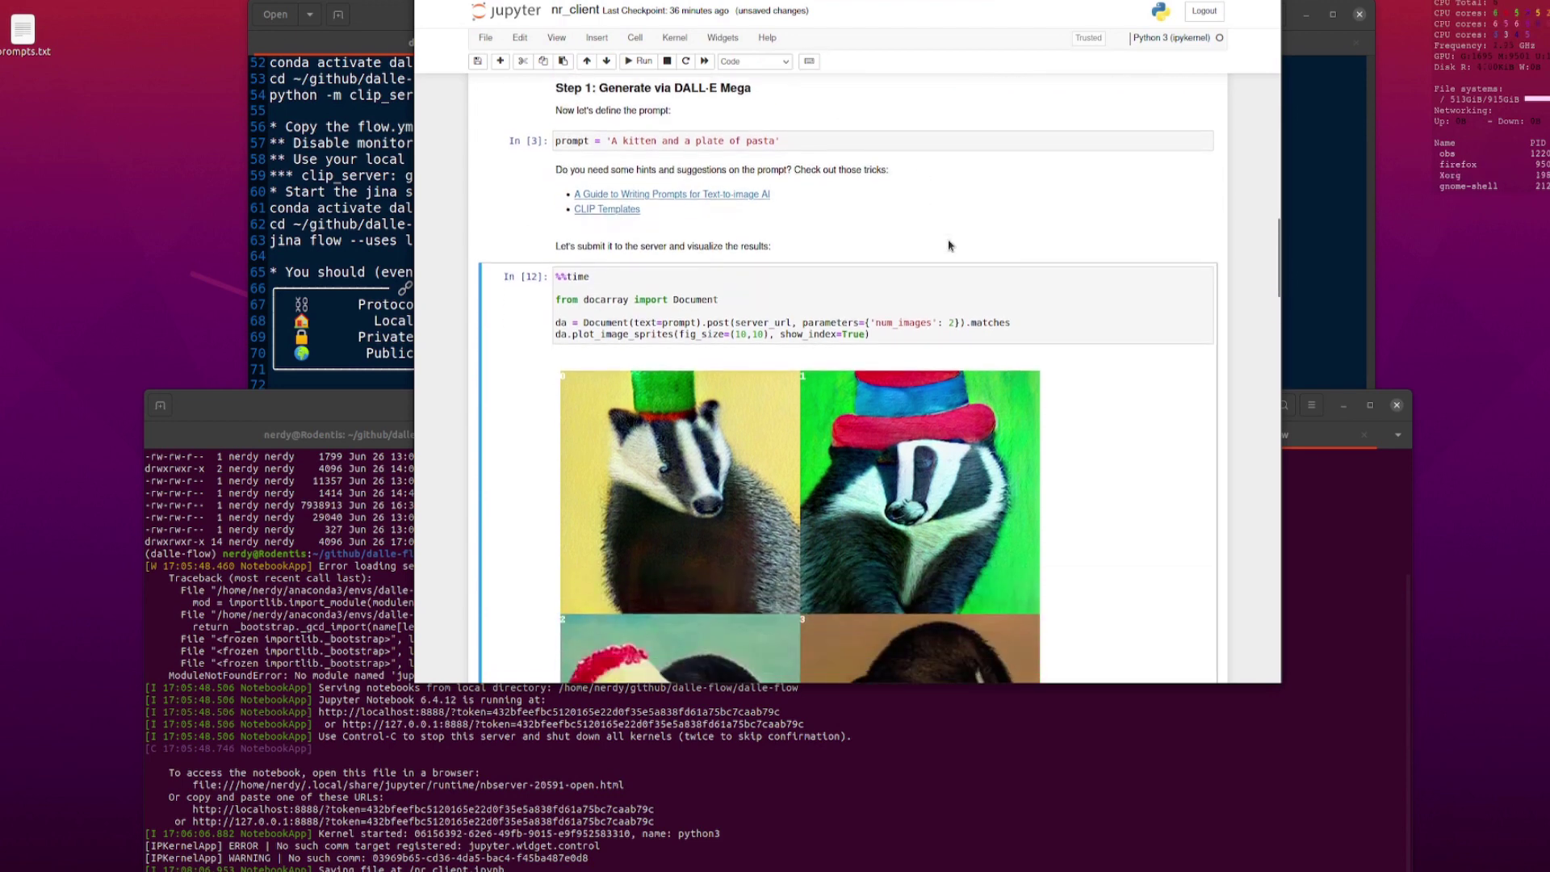
{"action": "scroll", "coordinate": [929, 248], "scroll_direction": "down", "scroll_amount": 1}
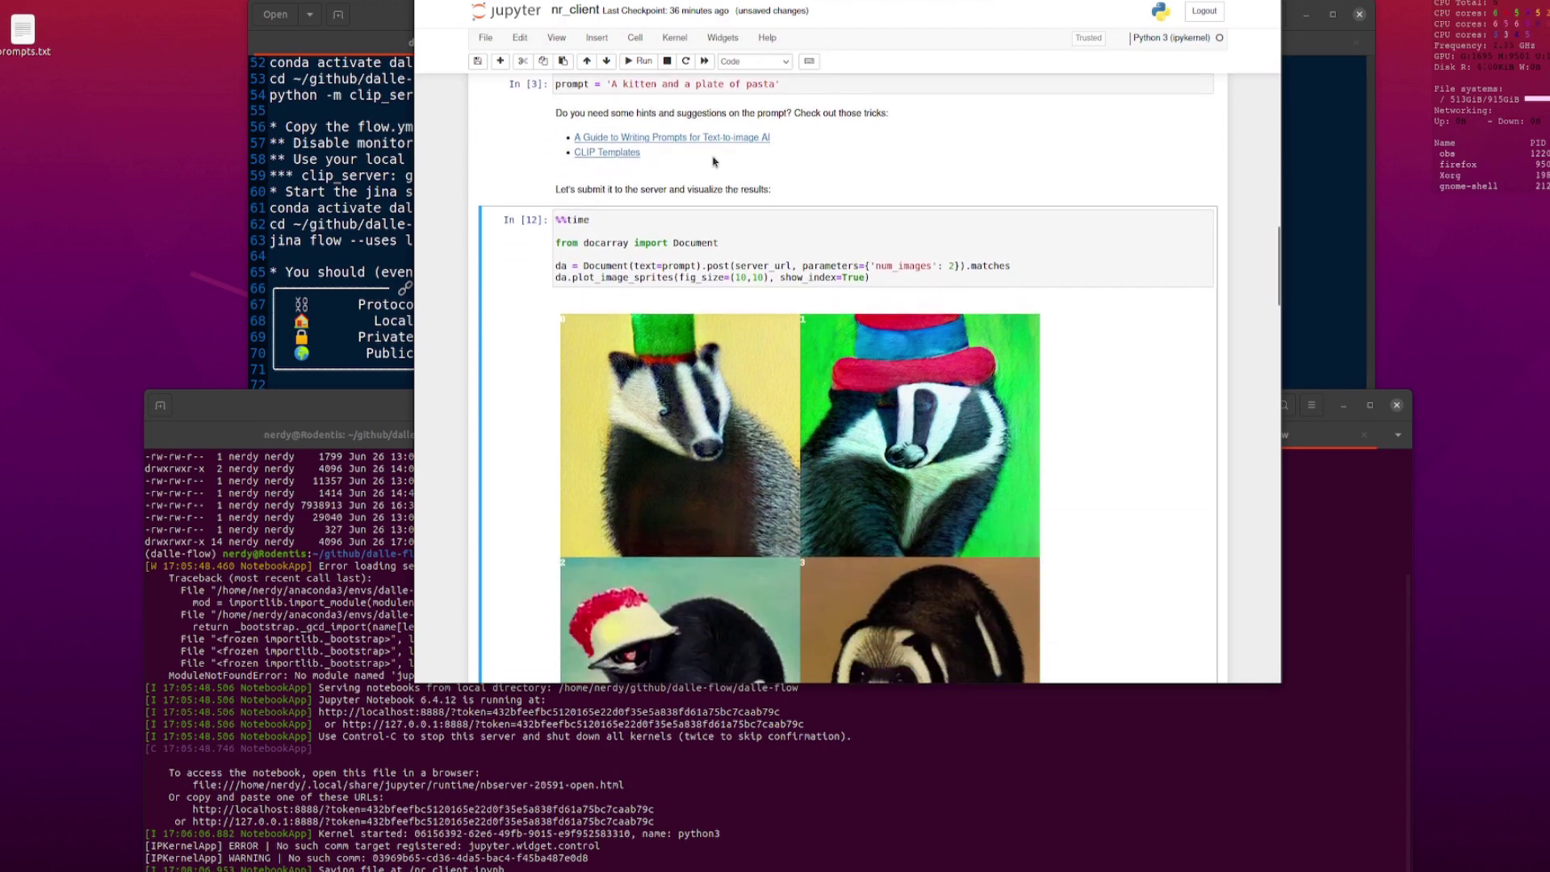
{"action": "left_click", "coordinate": [636, 63]}
{"action": "scroll", "coordinate": [993, 238], "scroll_direction": "down", "scroll_amount": 1}
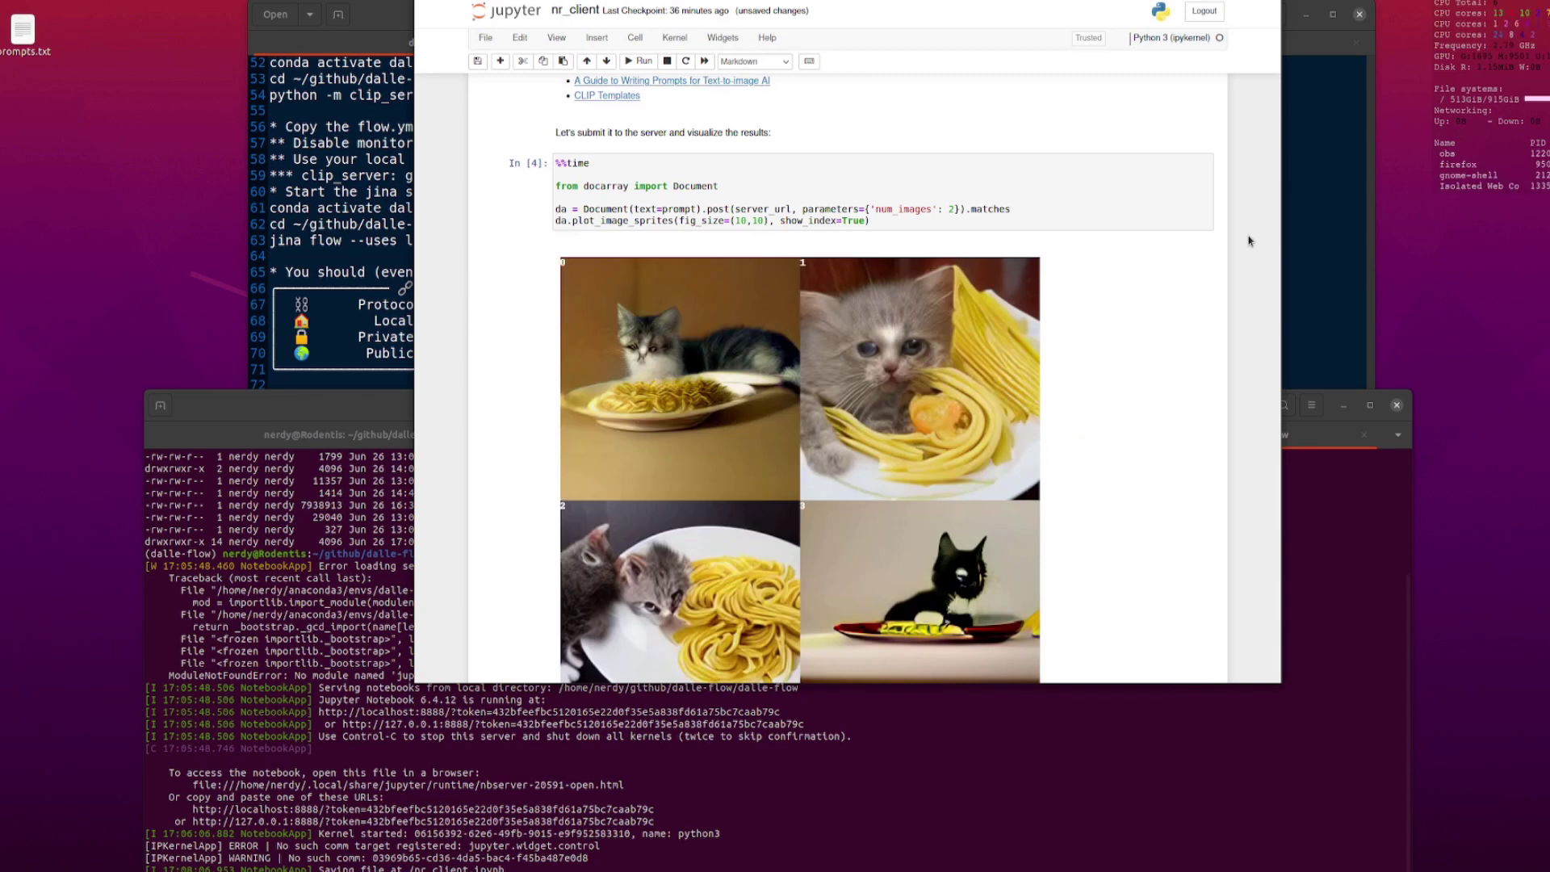
{"action": "scroll", "coordinate": [1096, 235], "scroll_direction": "down", "scroll_amount": 1}
{"action": "scroll", "coordinate": [900, 266], "scroll_direction": "down", "scroll_amount": 1}
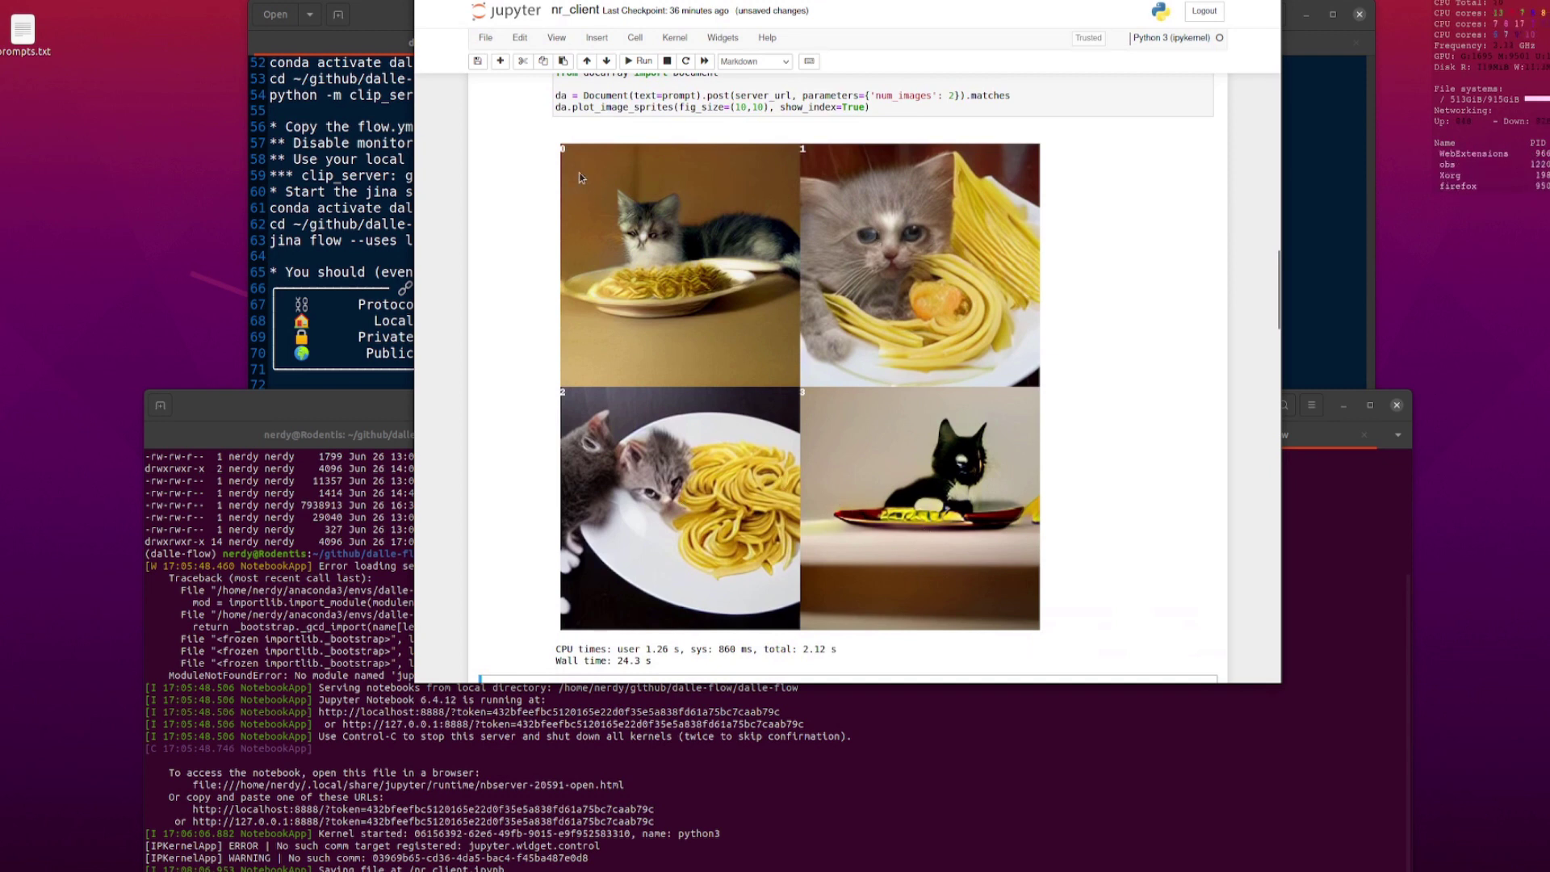
Run the Step 2 selection cell with fav_id 0 to display the first candidate as the favourite.
{"action": "scroll", "coordinate": [641, 242], "scroll_direction": "down", "scroll_amount": 5}
{"action": "scroll", "coordinate": [643, 286], "scroll_direction": "down", "scroll_amount": 3}
{"action": "left_click", "coordinate": [724, 388]}
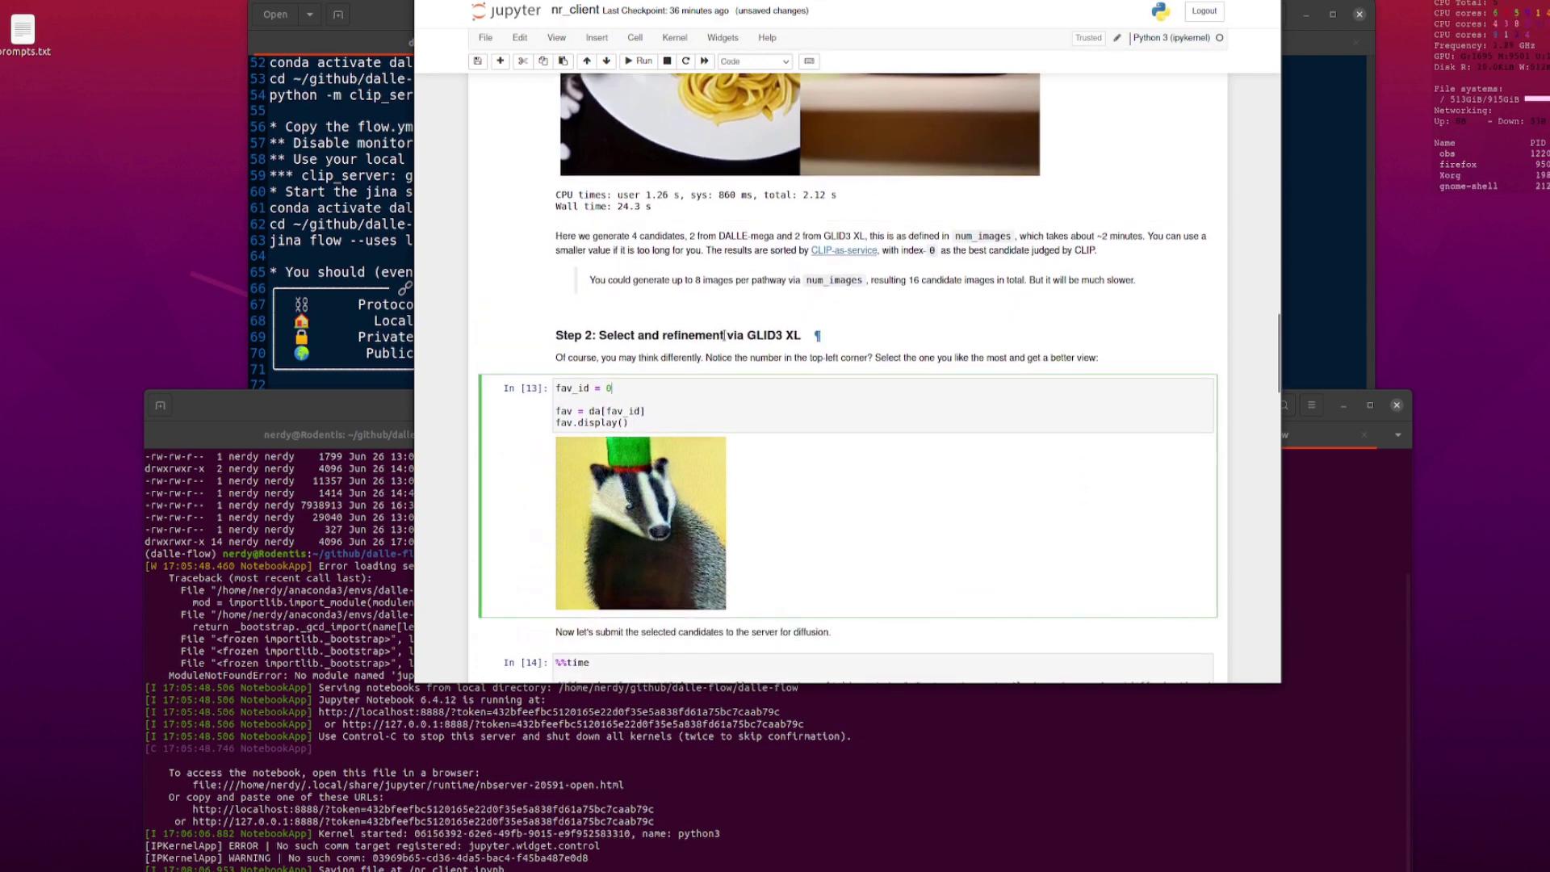
{"action": "key", "text": "Escape"}
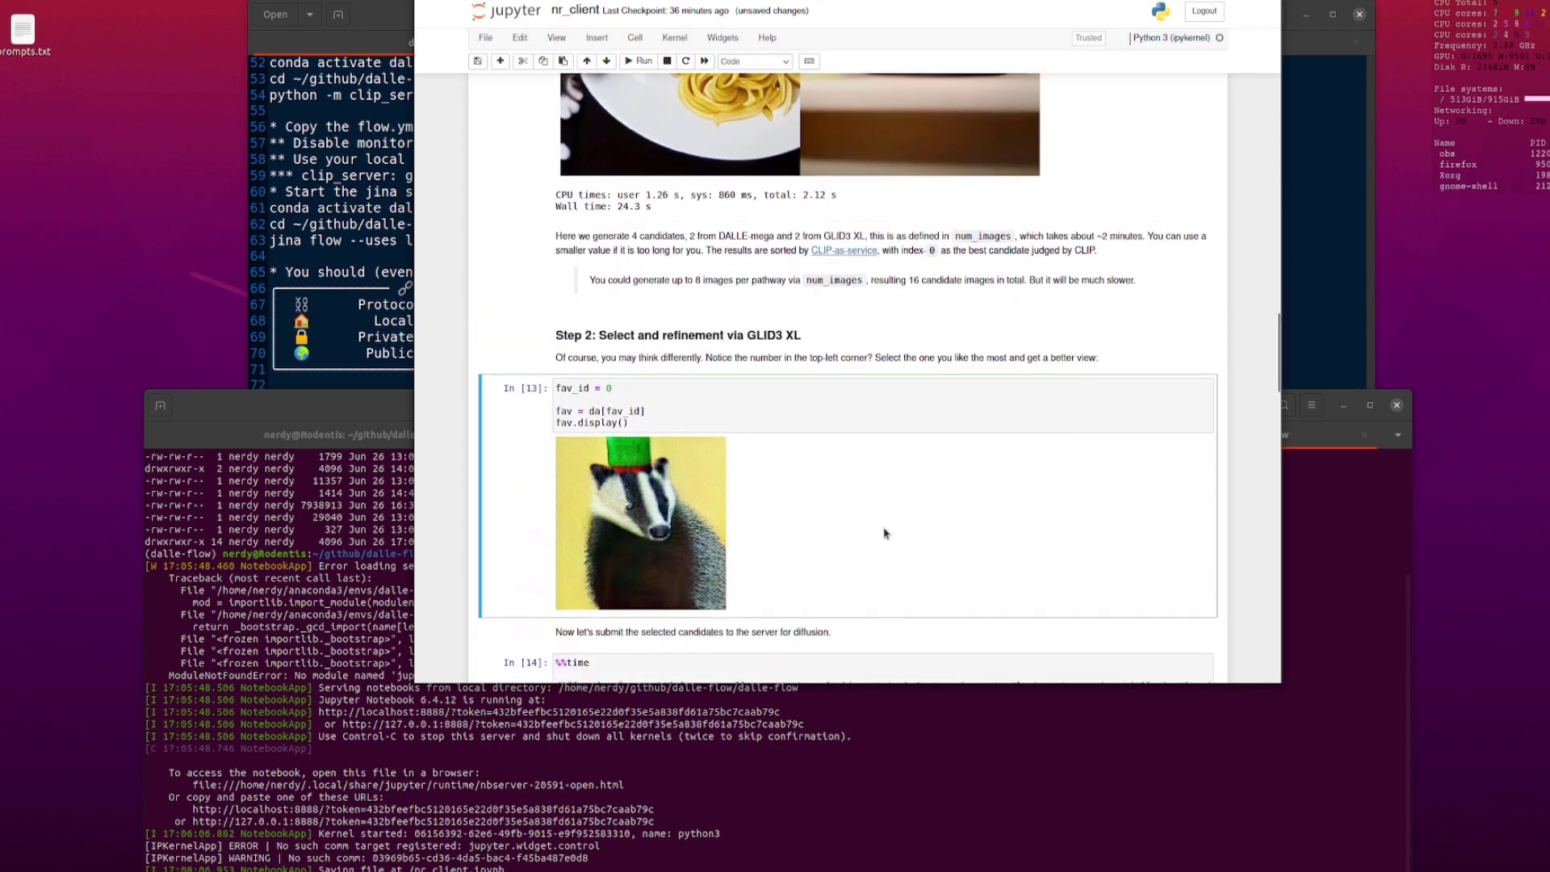
{"action": "left_click", "coordinate": [638, 61]}
Set skip_rate to 0.5 in the diffusion cell and run it on the selected candidate.
{"action": "scroll", "coordinate": [688, 421], "scroll_direction": "down", "scroll_amount": 4}
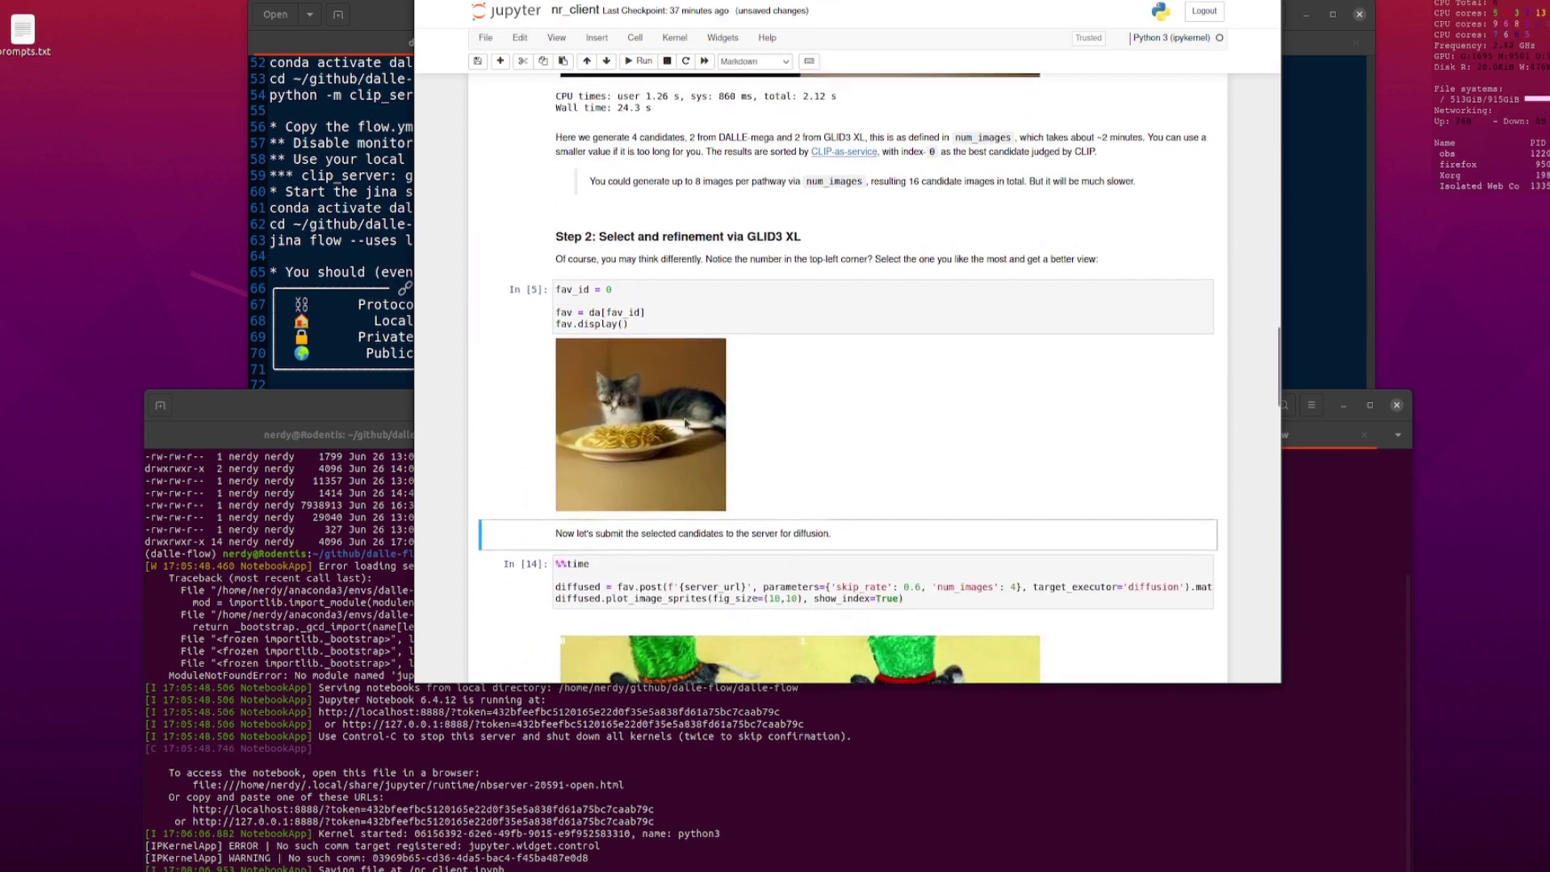
{"action": "scroll", "coordinate": [679, 364], "scroll_direction": "down", "scroll_amount": 1}
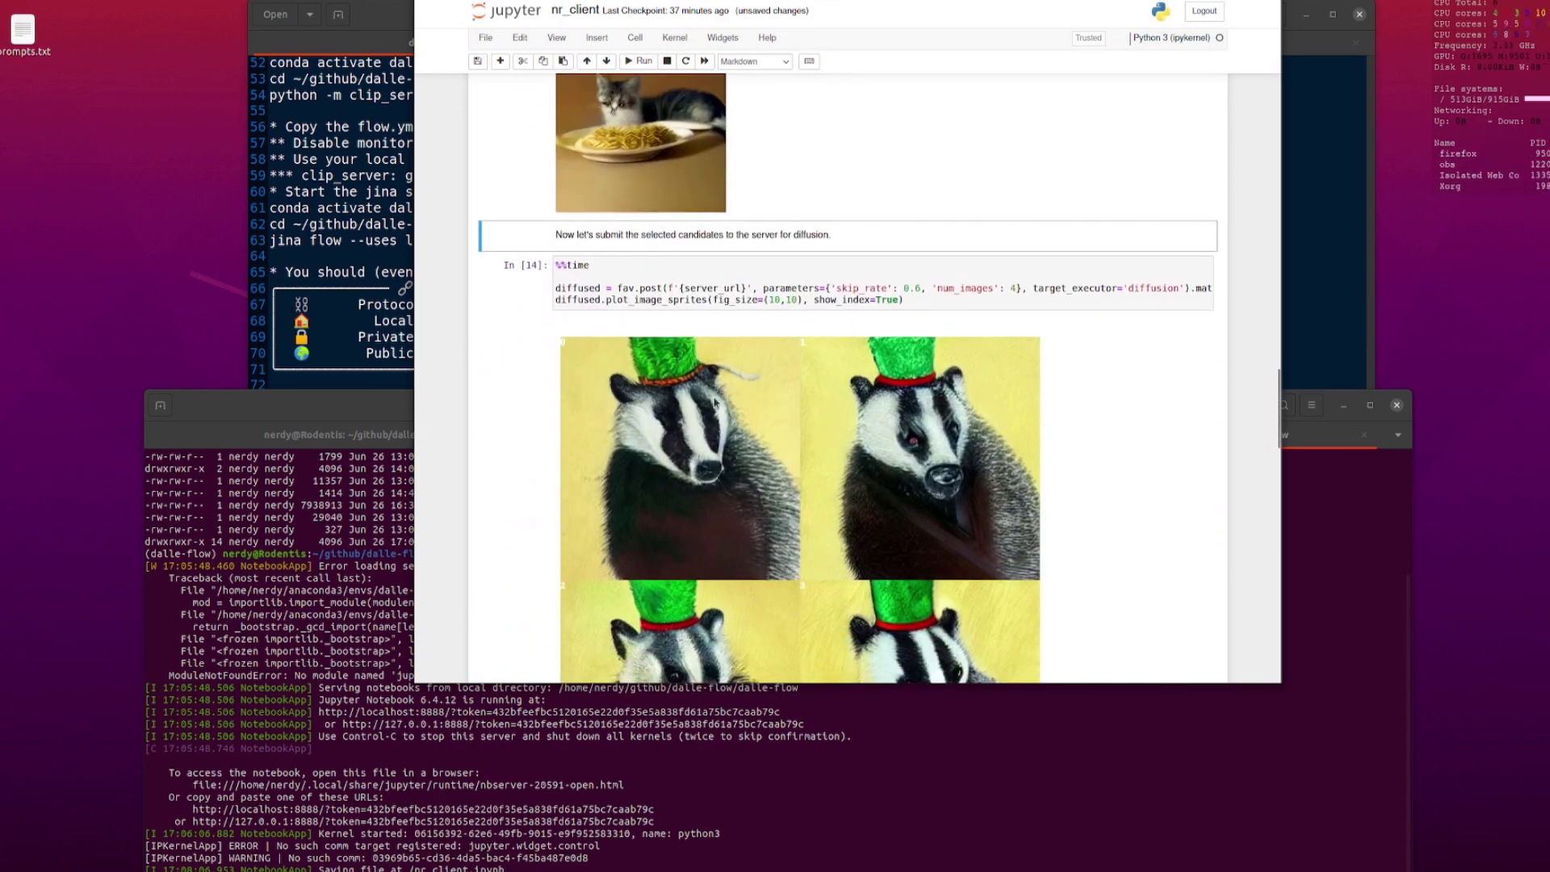
{"action": "left_click", "coordinate": [678, 277]}
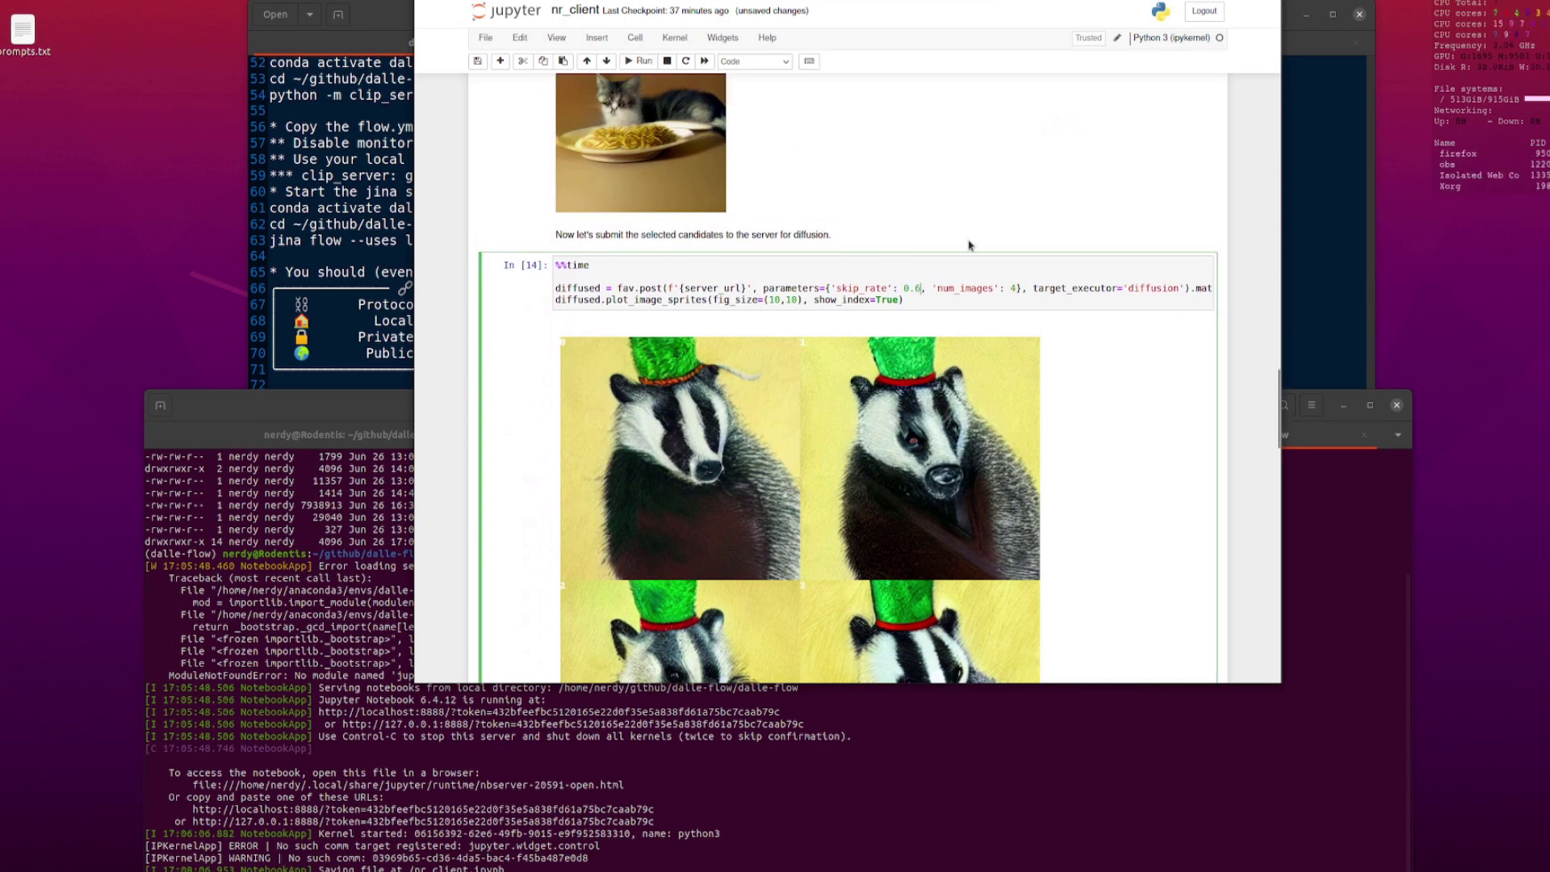
{"action": "key", "text": "BackSpace"}
{"action": "type", "text": "5"}
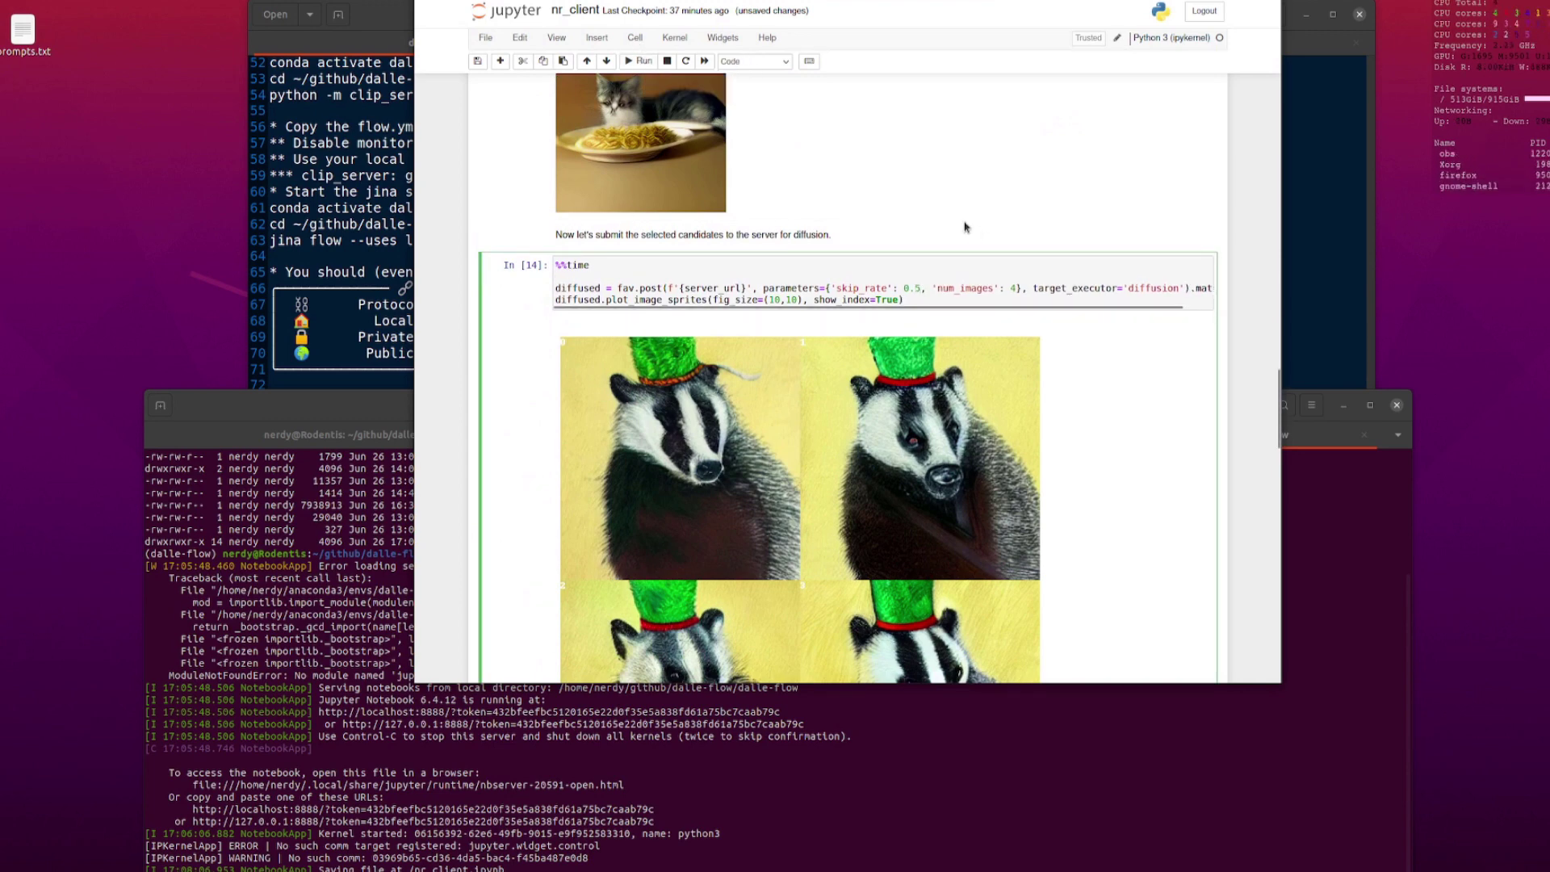
{"action": "left_click", "coordinate": [641, 60]}
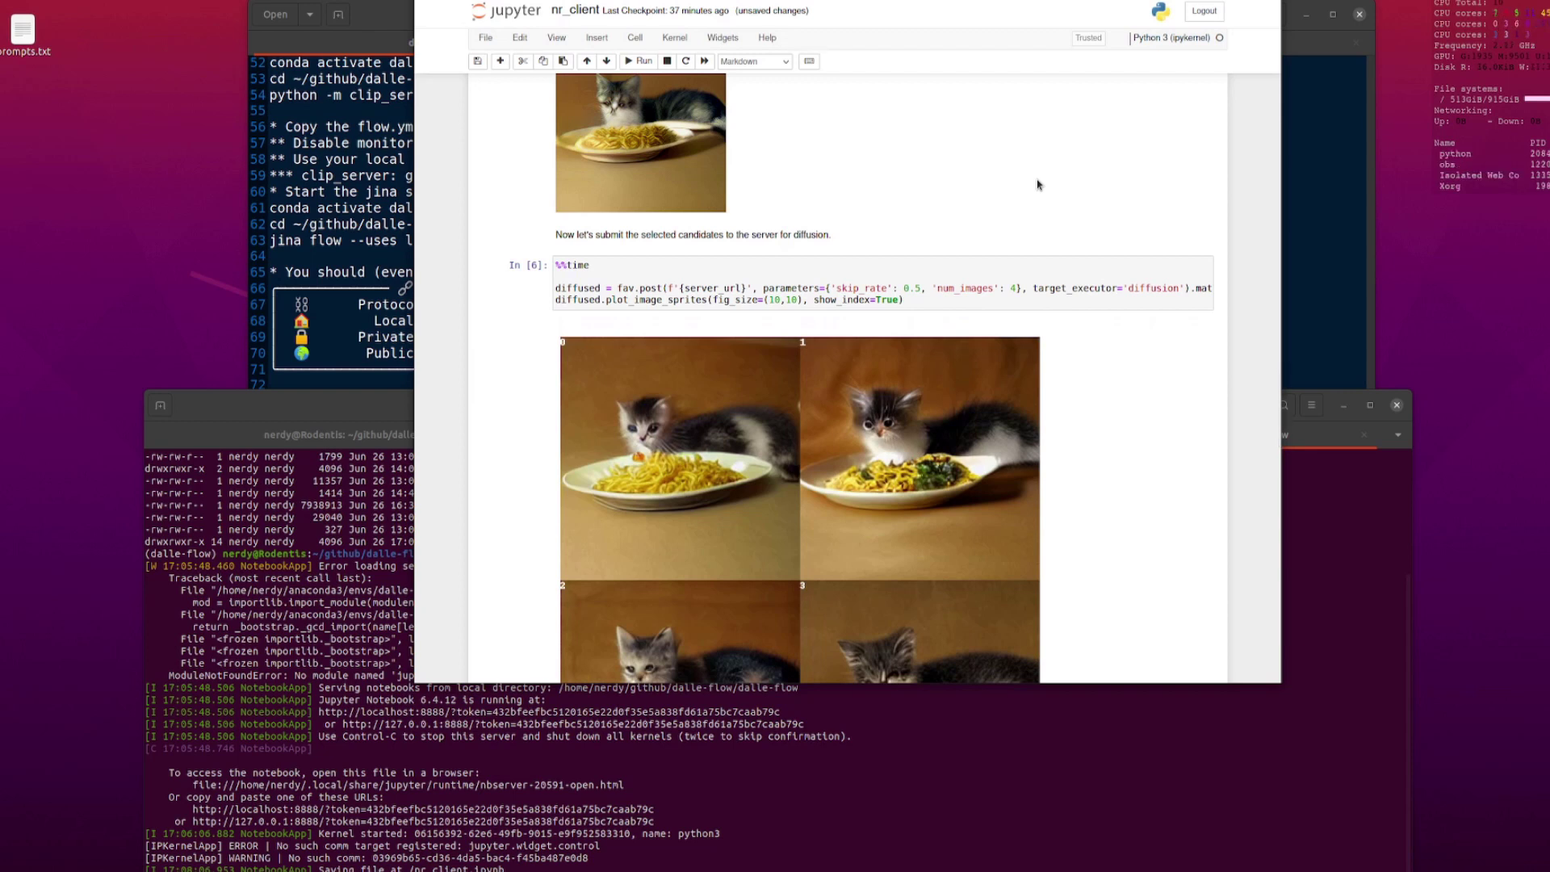
Set dfav_id to 1 in the Step 3 selection cell and run it to display that diffused image.
{"action": "scroll", "coordinate": [1037, 193], "scroll_direction": "down", "scroll_amount": 3}
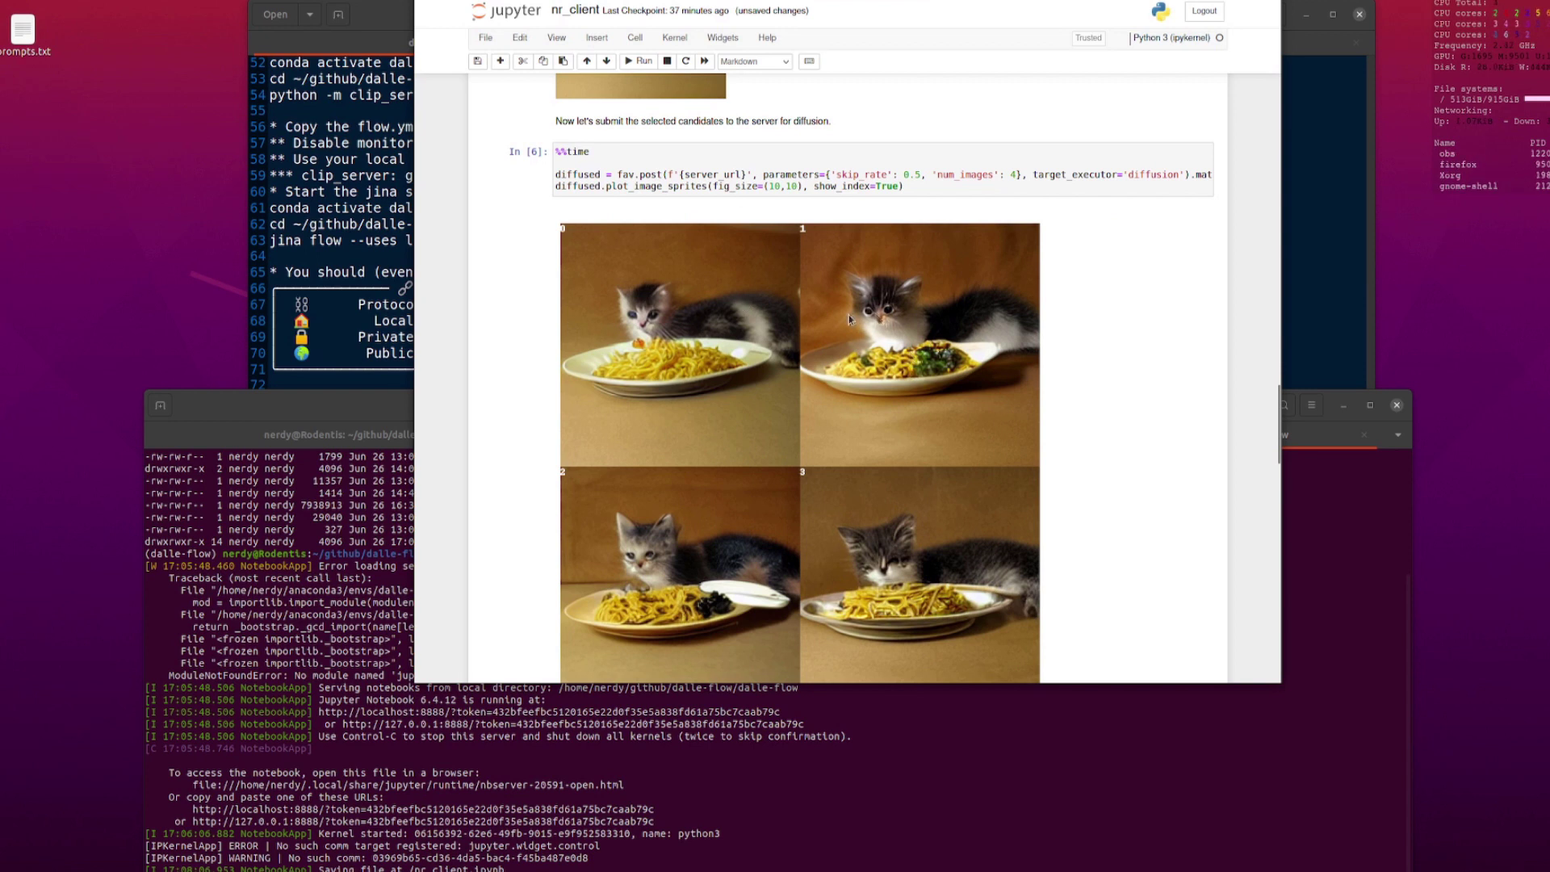
{"action": "scroll", "coordinate": [891, 271], "scroll_direction": "down", "scroll_amount": 5}
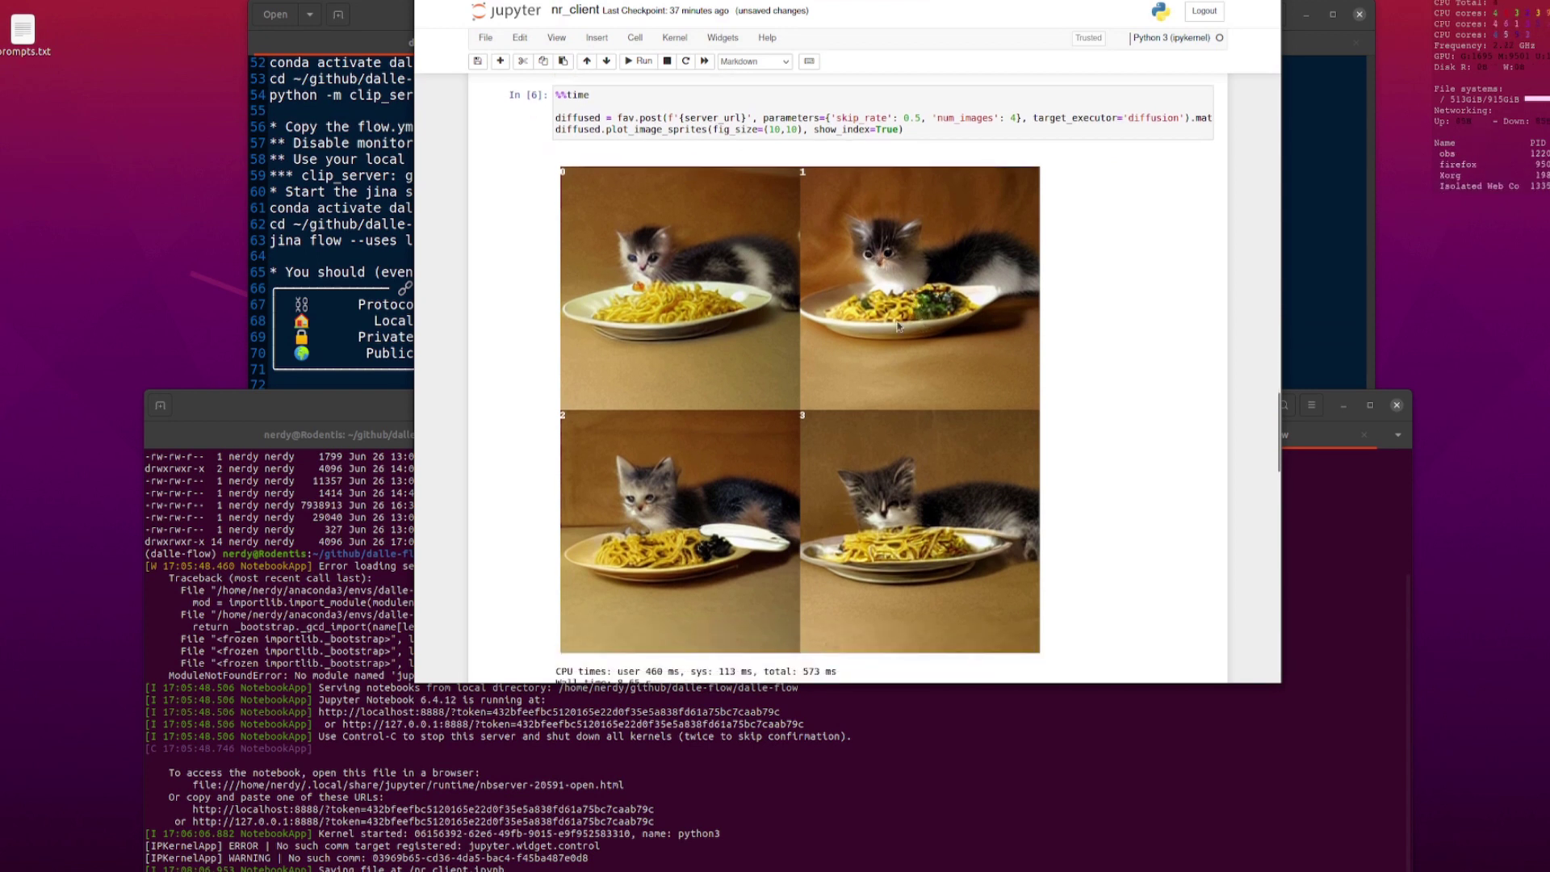
{"action": "scroll", "coordinate": [885, 352], "scroll_direction": "down", "scroll_amount": 3}
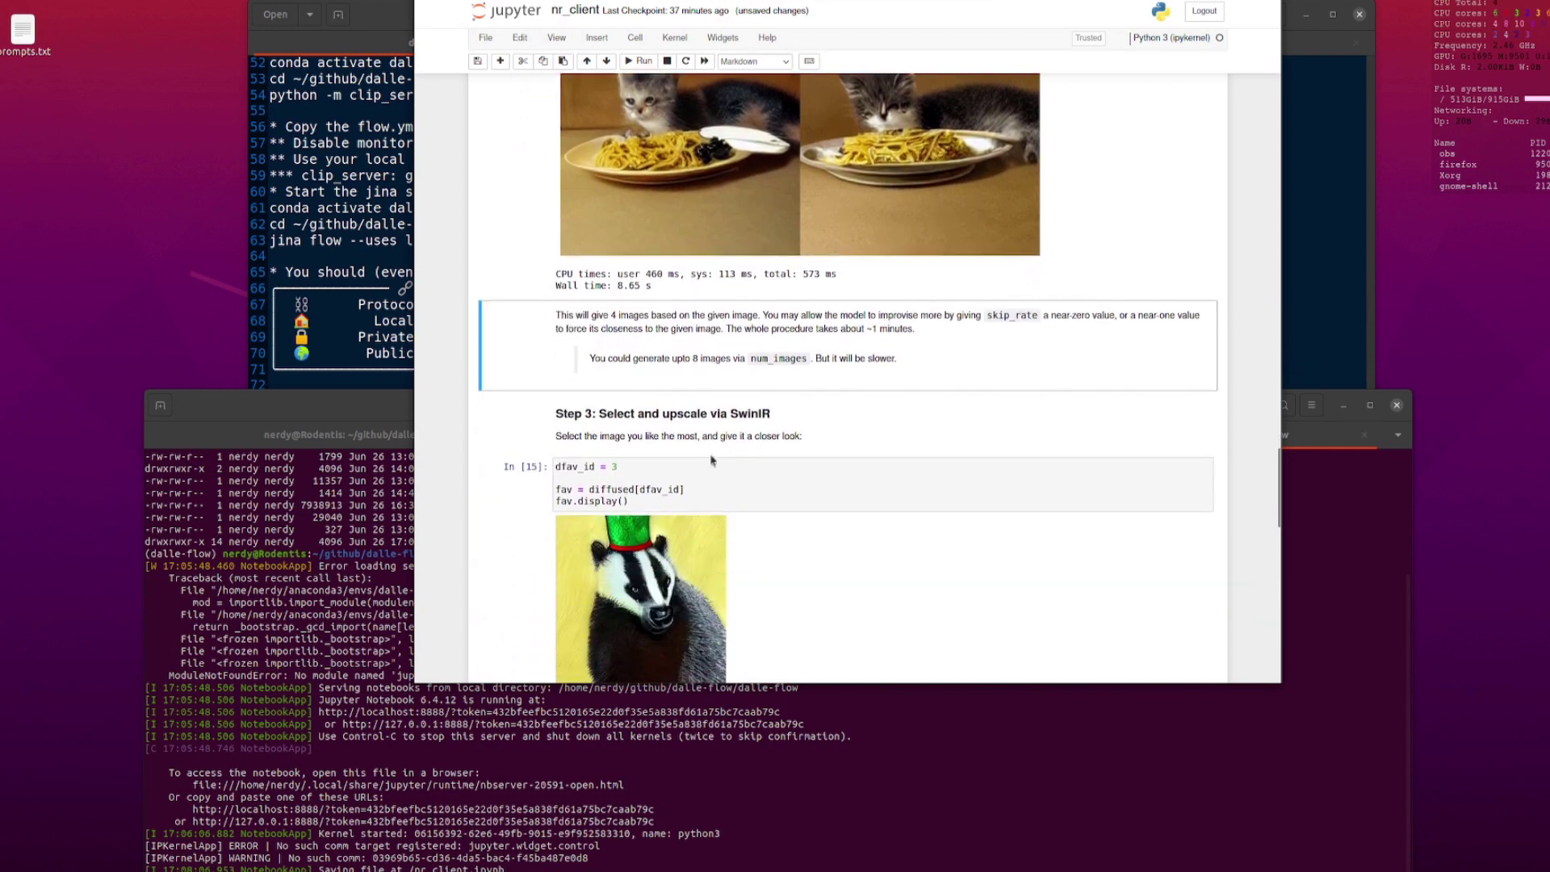
{"action": "left_click", "coordinate": [660, 462]}
{"action": "key", "text": "BackSpace"}
{"action": "type", "text": "1"}
{"action": "key", "text": "shift+Return"}
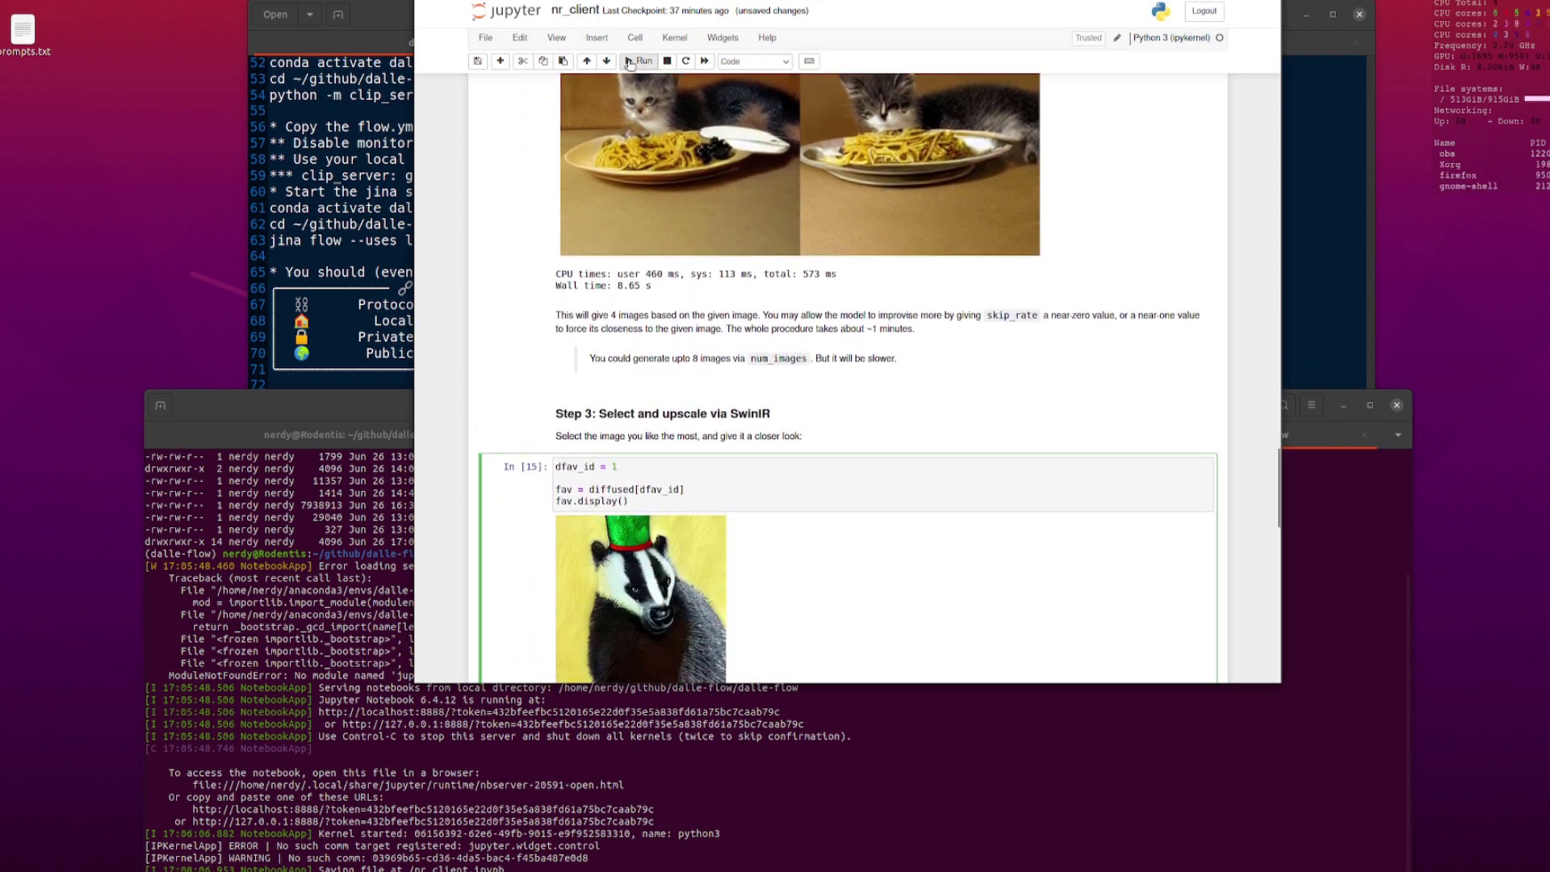
{"action": "scroll", "coordinate": [723, 408], "scroll_direction": "down", "scroll_amount": 3}
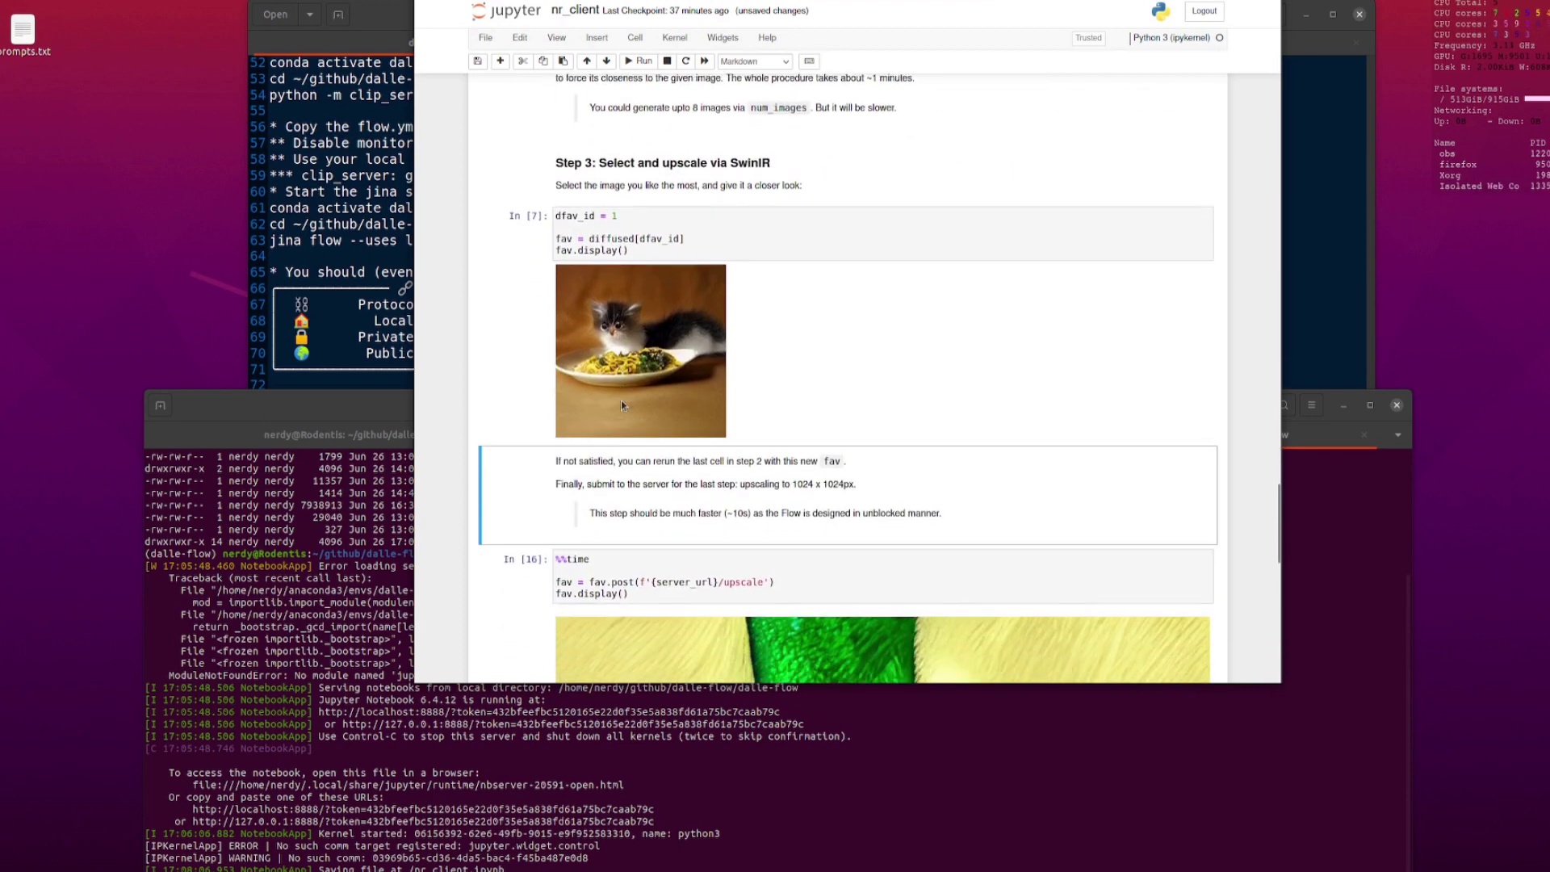
Run the upscale cell on the selected image, and check the upscaled result and its save options.
{"action": "left_click", "coordinate": [643, 62]}
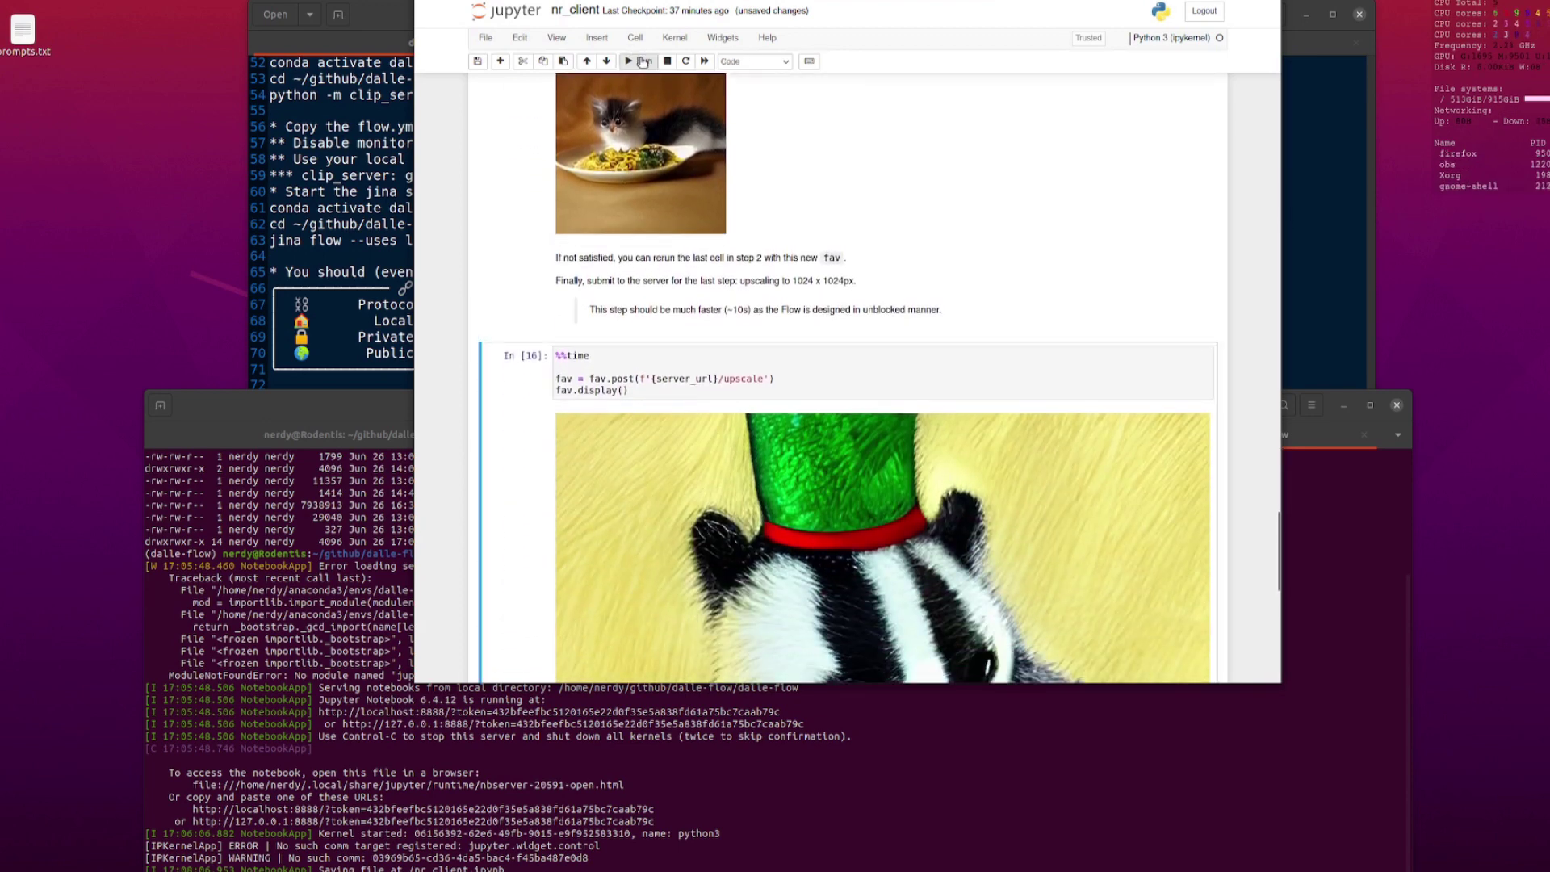
{"action": "left_click", "coordinate": [642, 63]}
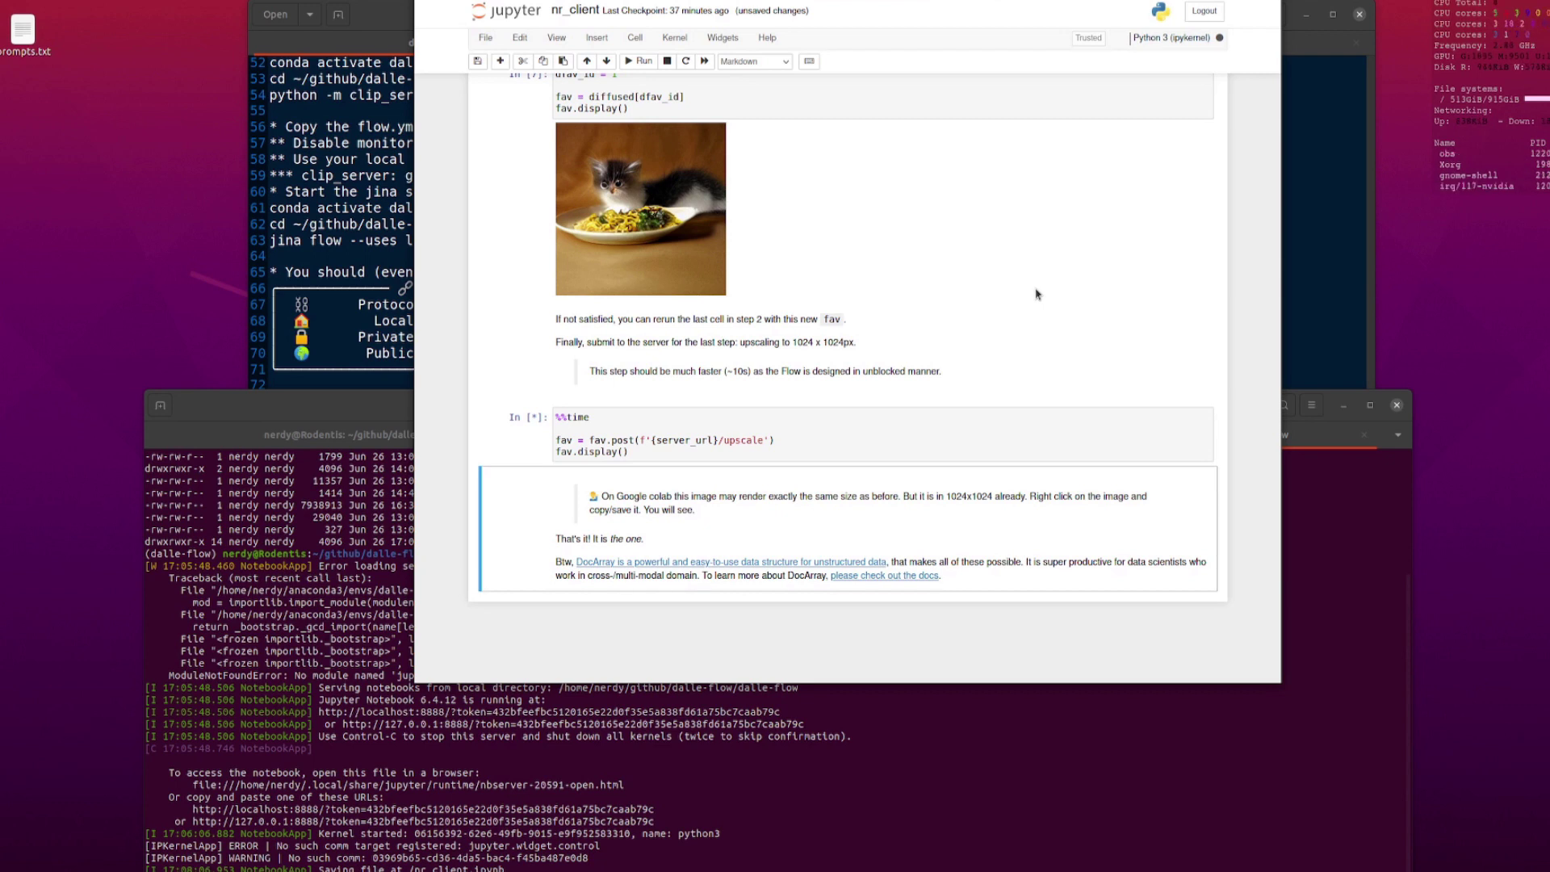
{"action": "scroll", "coordinate": [1035, 294], "scroll_direction": "down", "scroll_amount": 5}
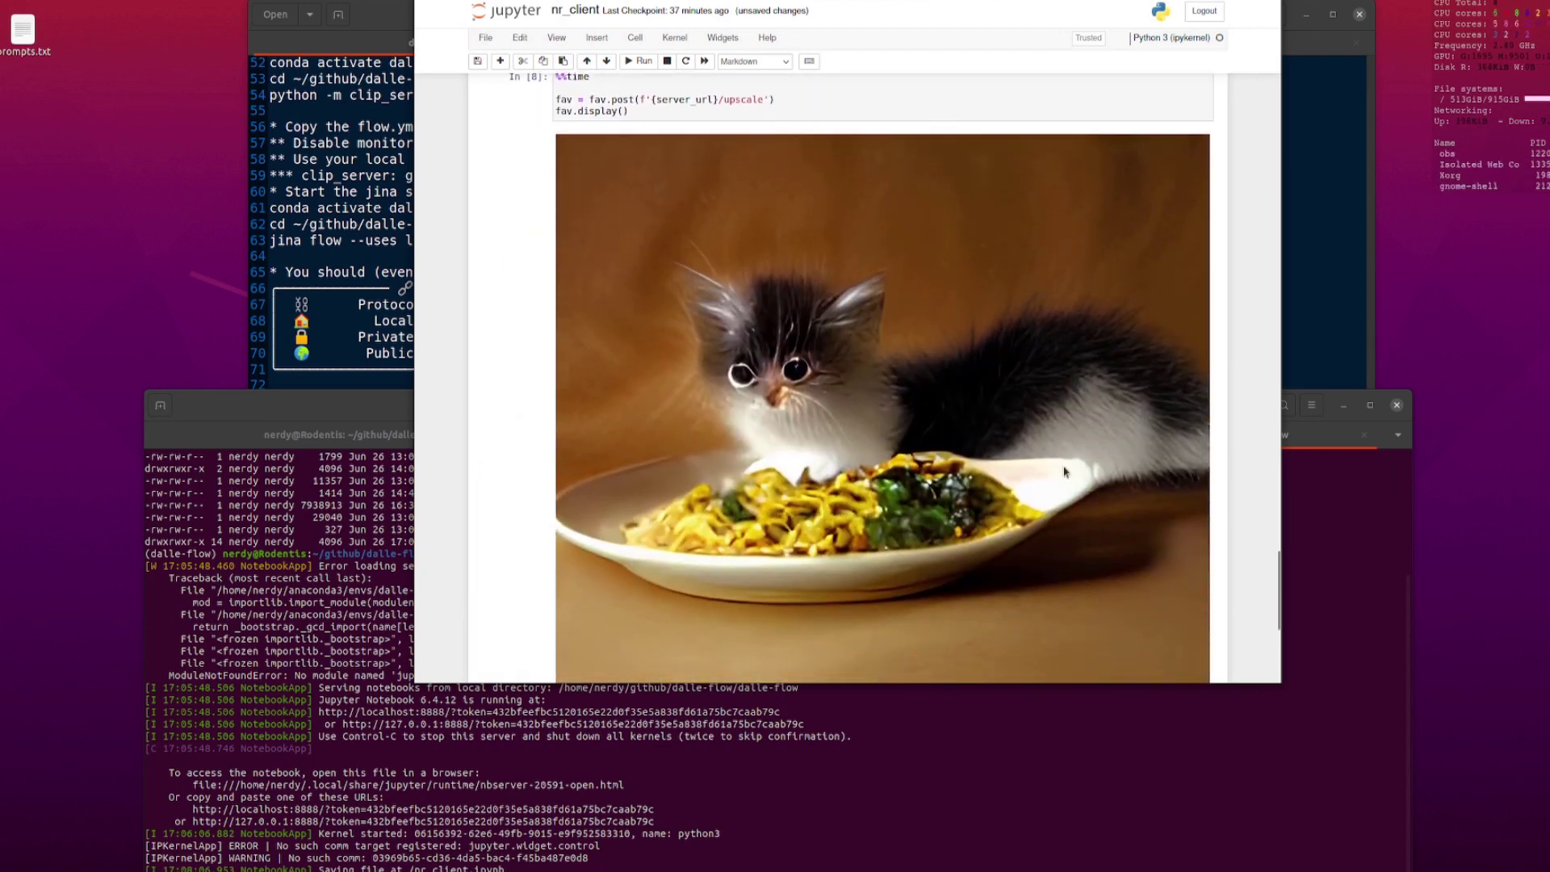
{"action": "right_click", "coordinate": [766, 289]}
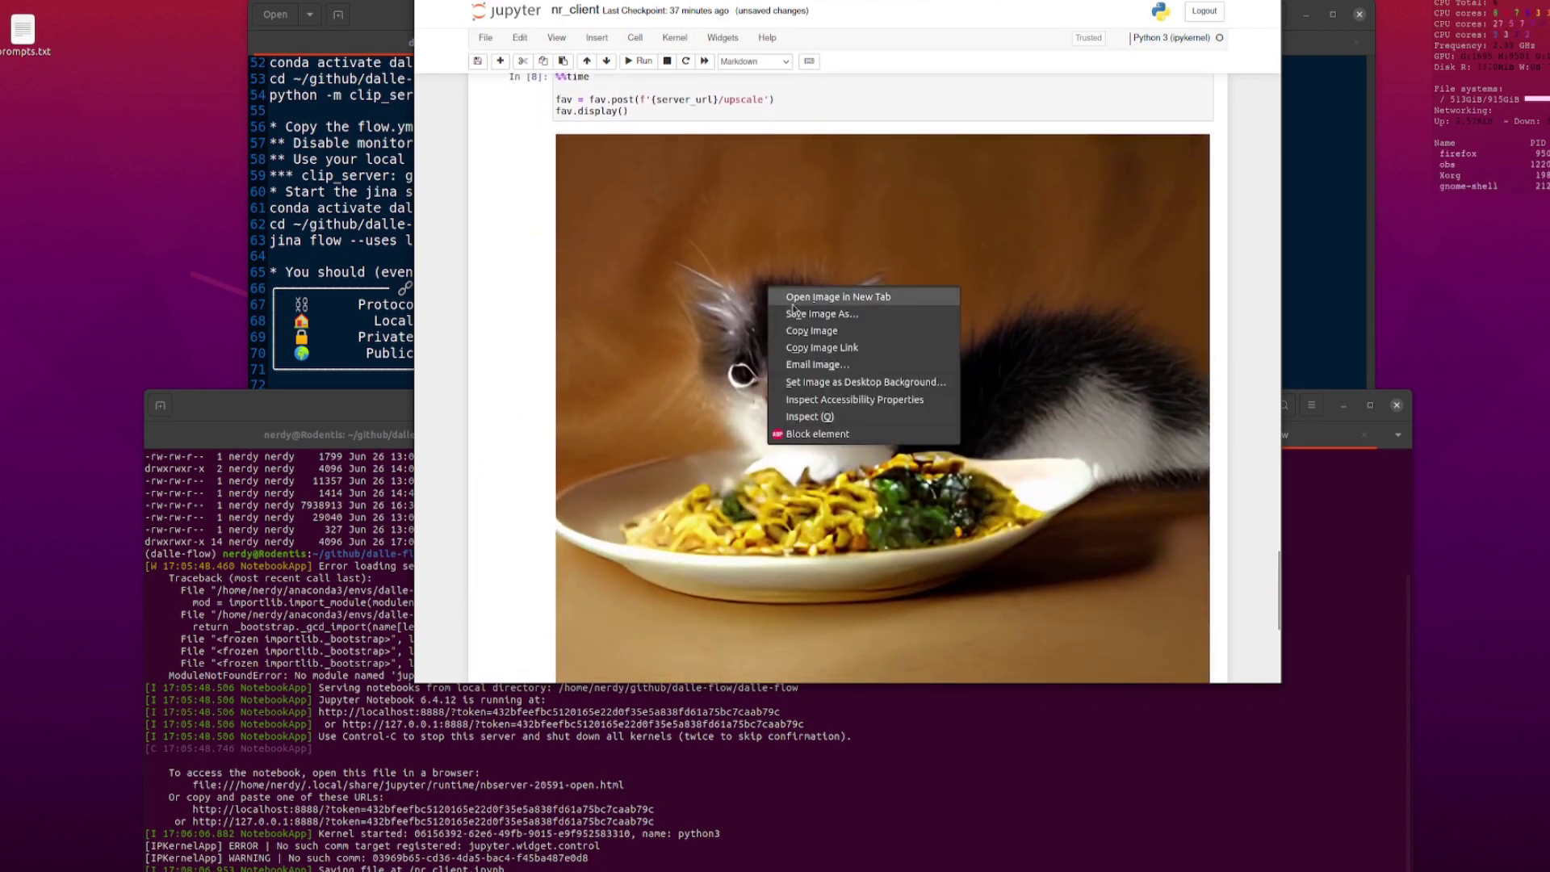
{"action": "left_click", "coordinate": [1130, 256]}
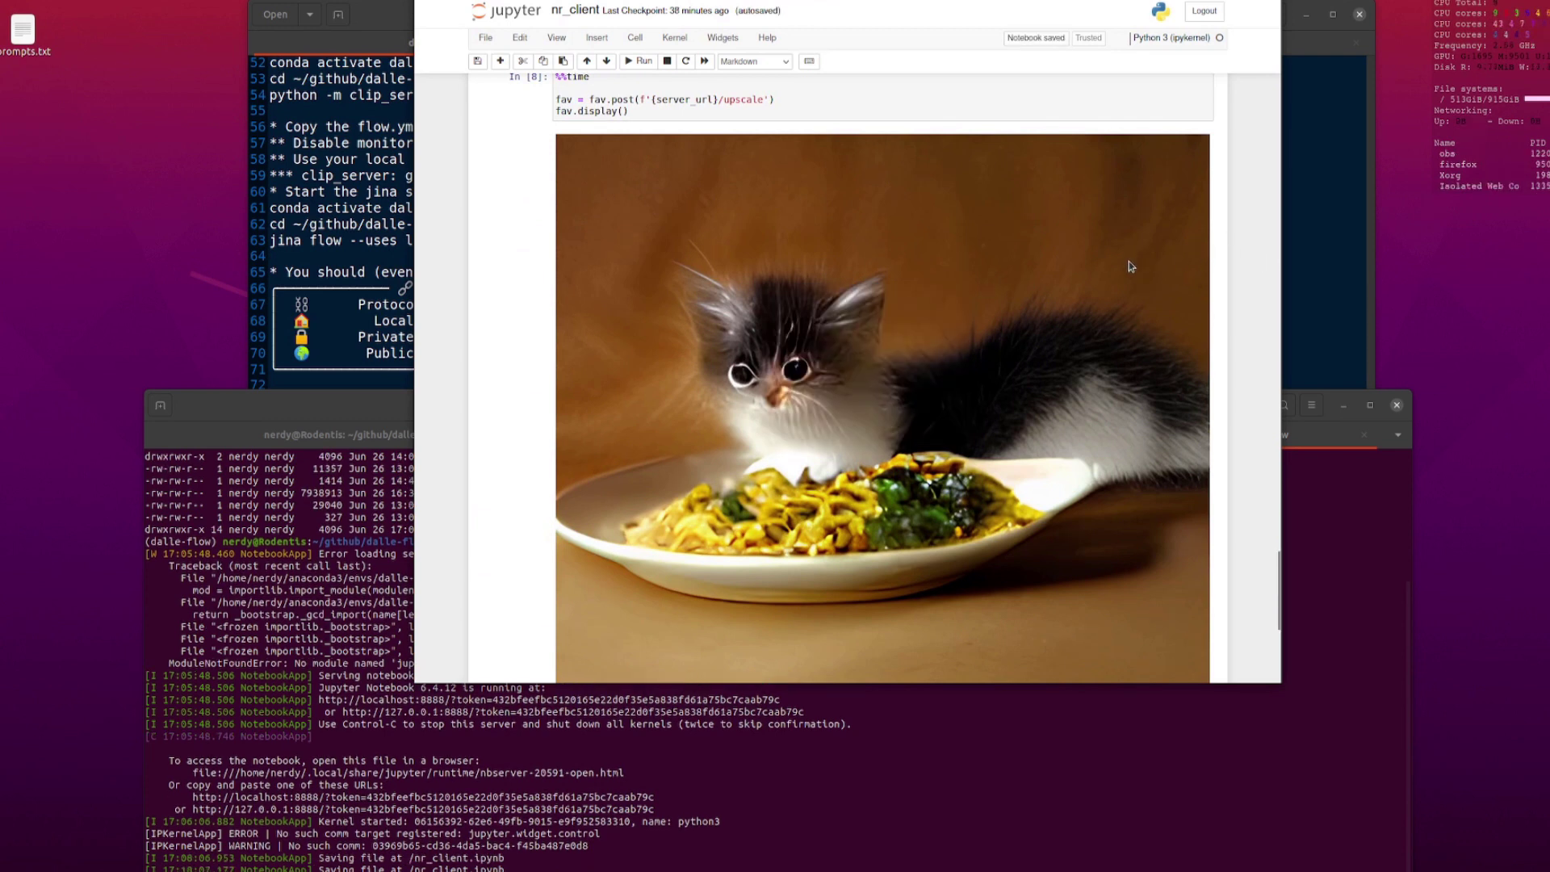
{"action": "scroll", "coordinate": [1113, 318], "scroll_direction": "down", "scroll_amount": 1}
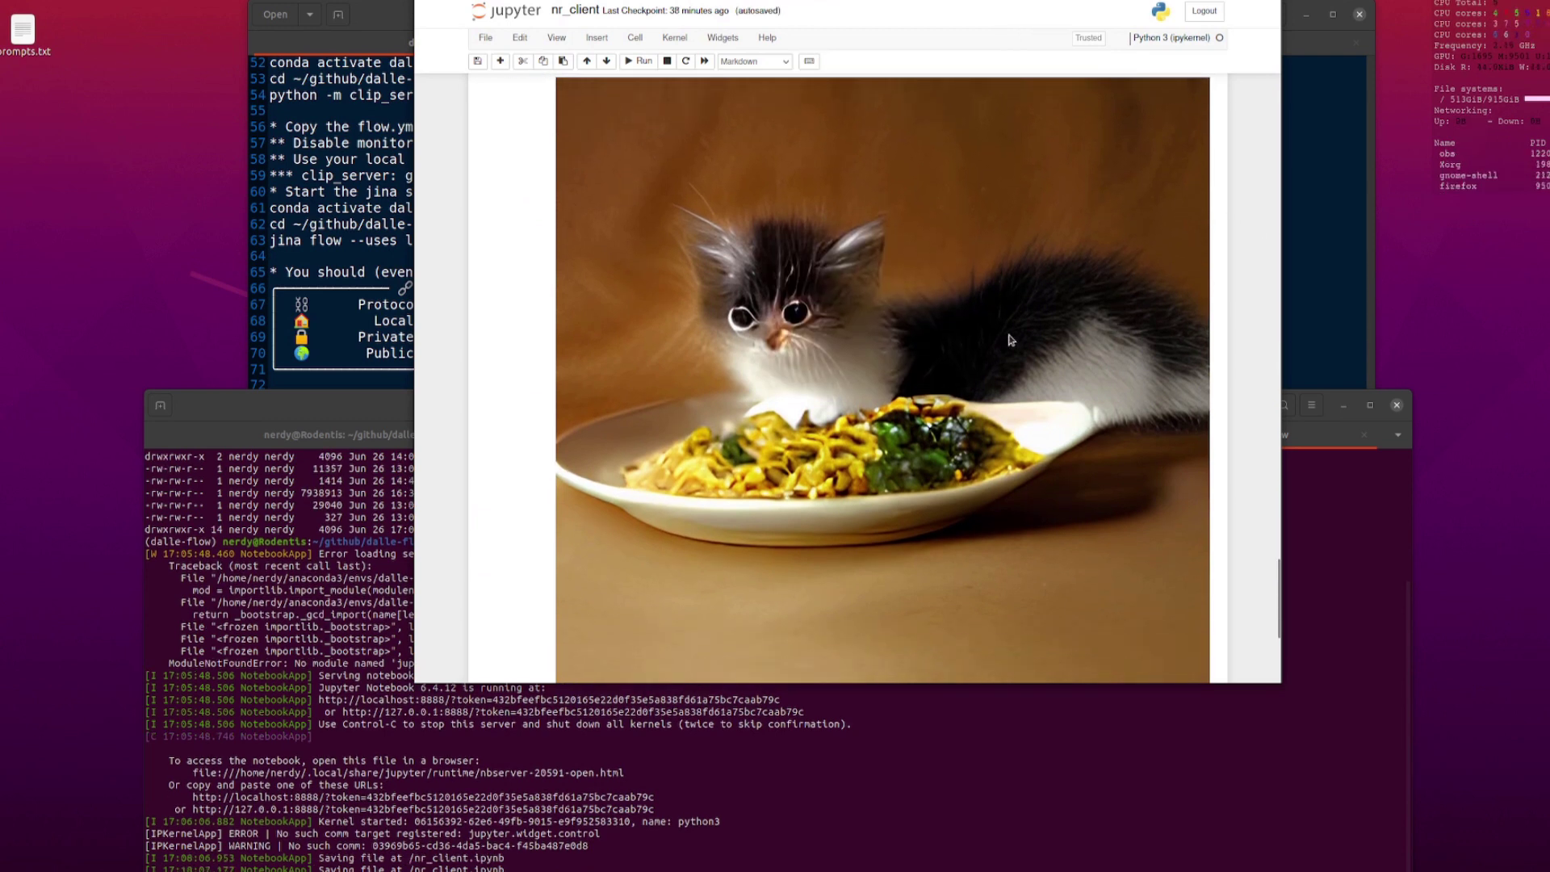
Switch to the jina-ai/dalle-flow GitHub page and view the start of the repository page.
{"action": "key", "text": "ctrl+Tab"}
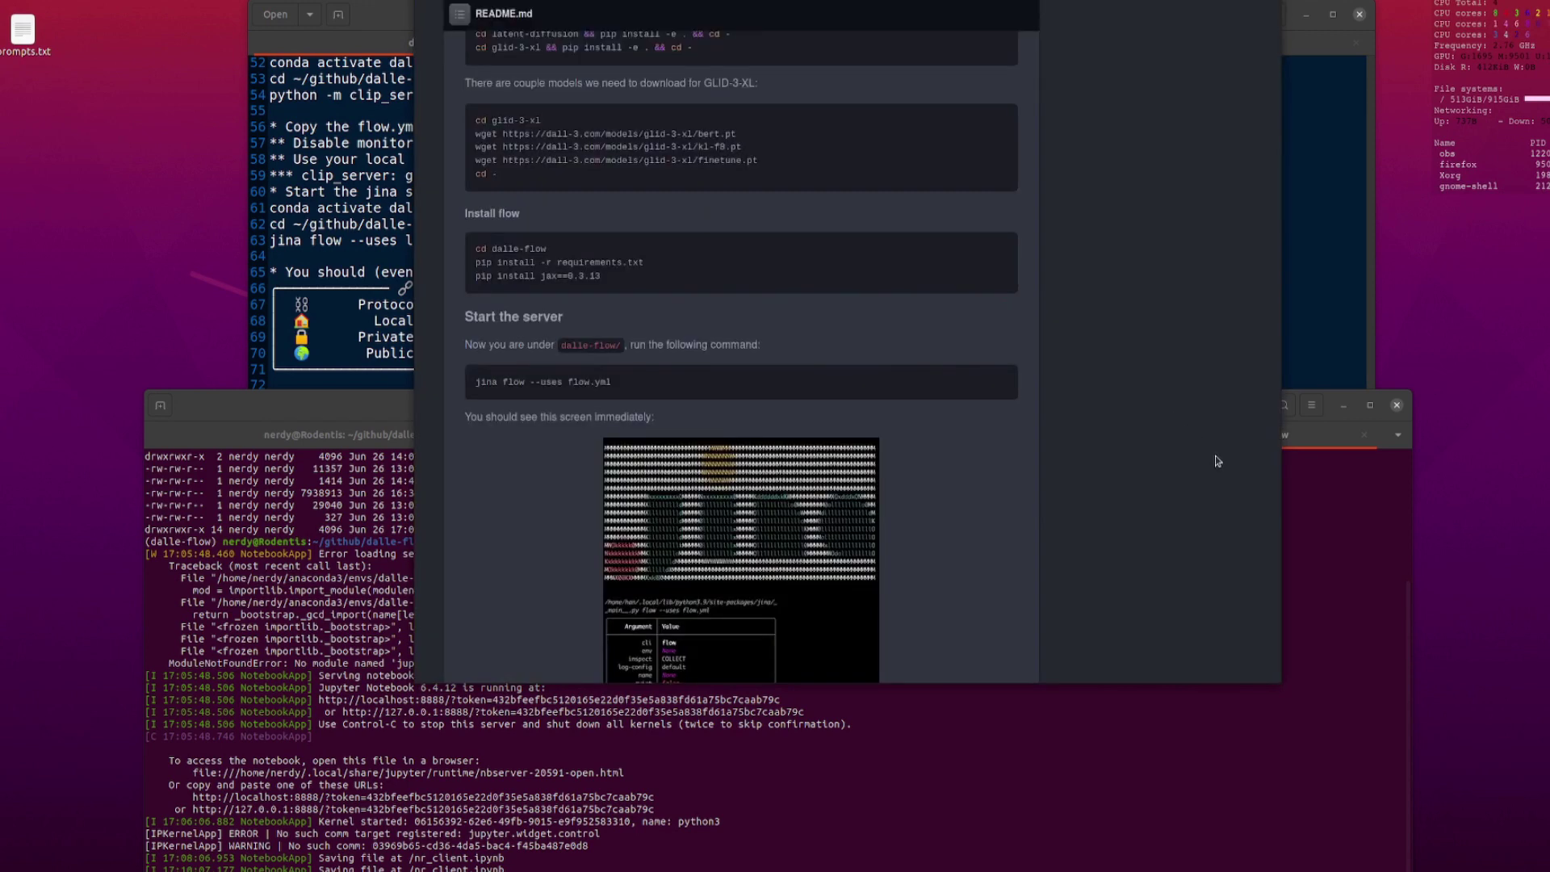
{"action": "left_click_drag", "start_coordinate": [1278, 618], "coordinate": [1306, 26]}
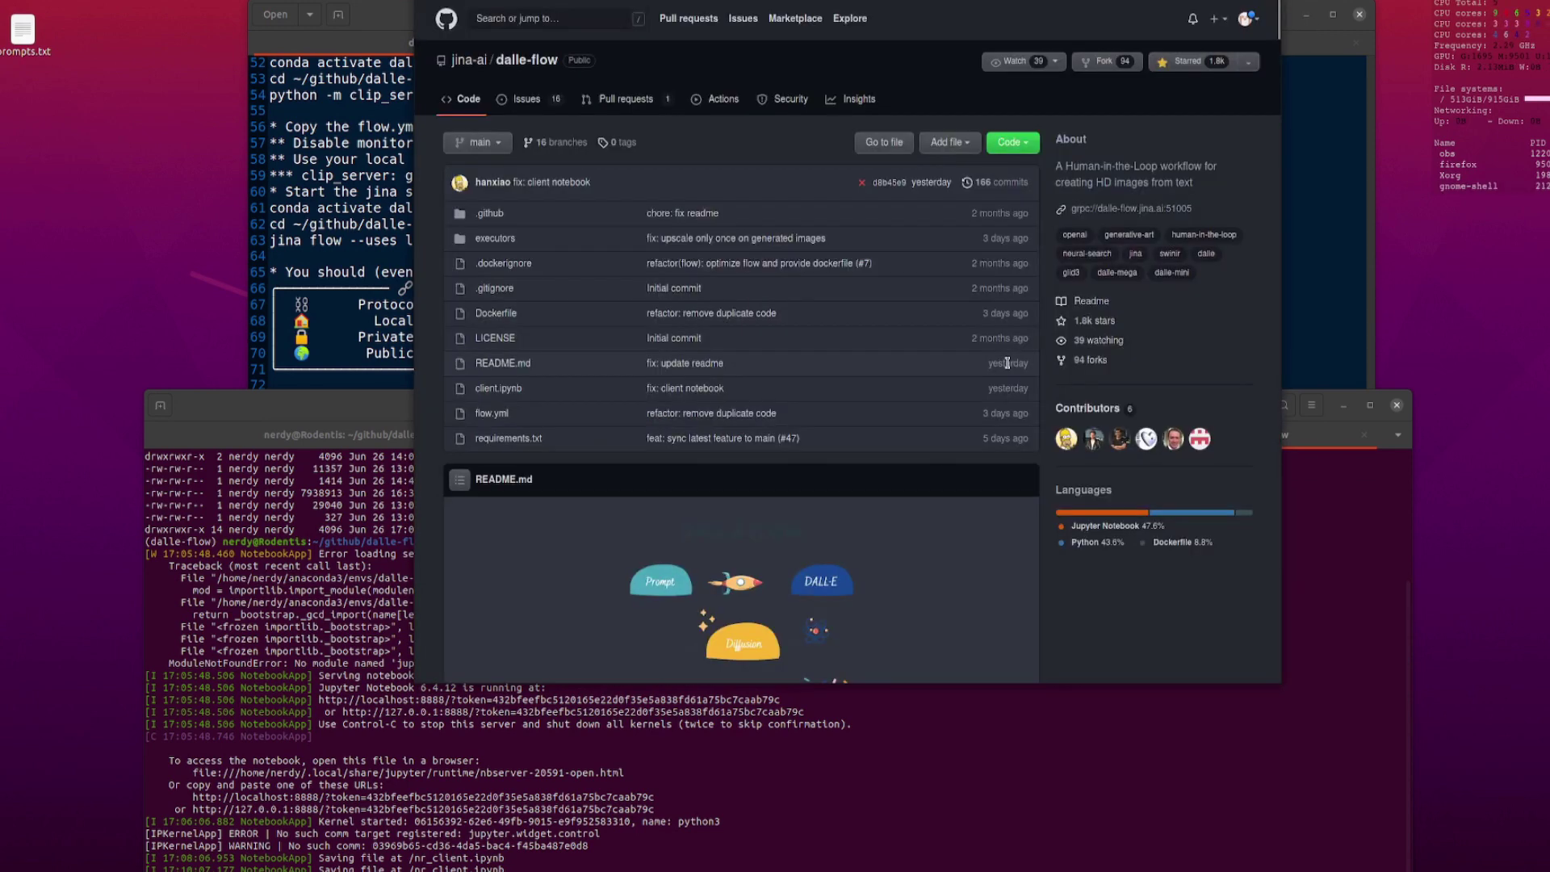